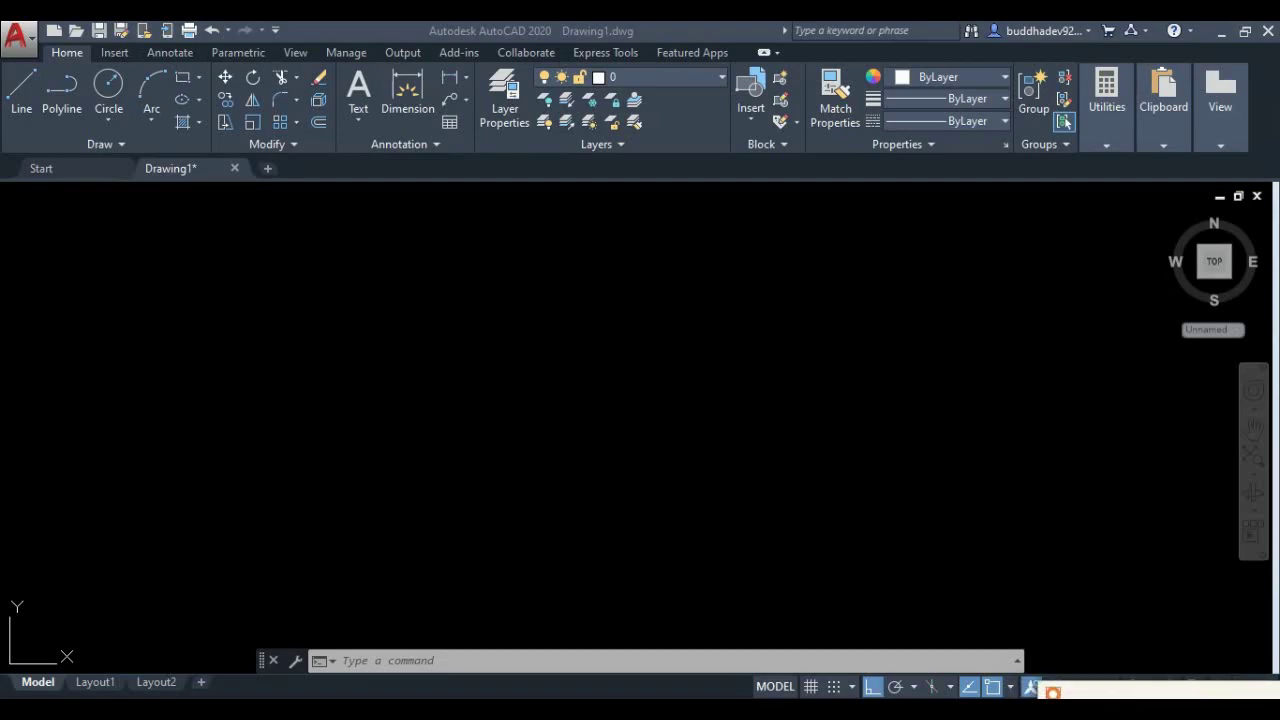
# Step: Start the LINE command from the Home tab's Draw panel
pyautogui.click(17, 100)
pyautogui.write('1')
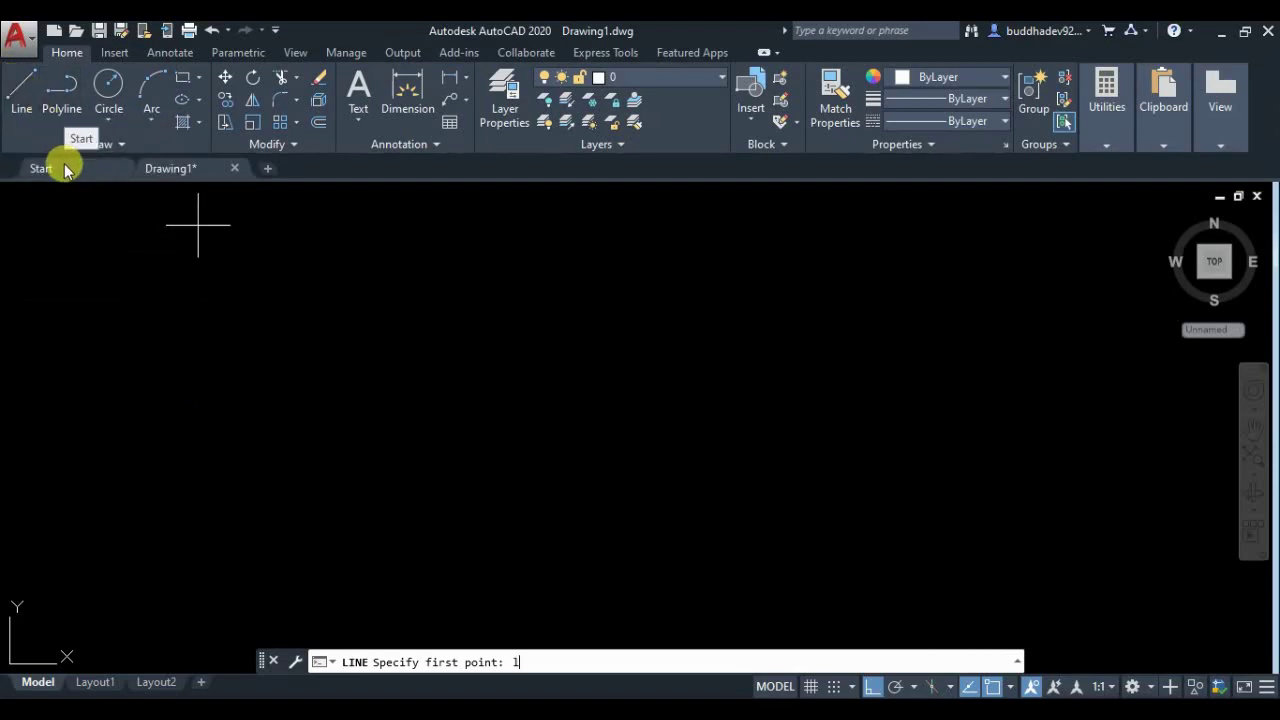
# Step: Draw a 6000-unit horizontal wall line
pyautogui.press('Return')
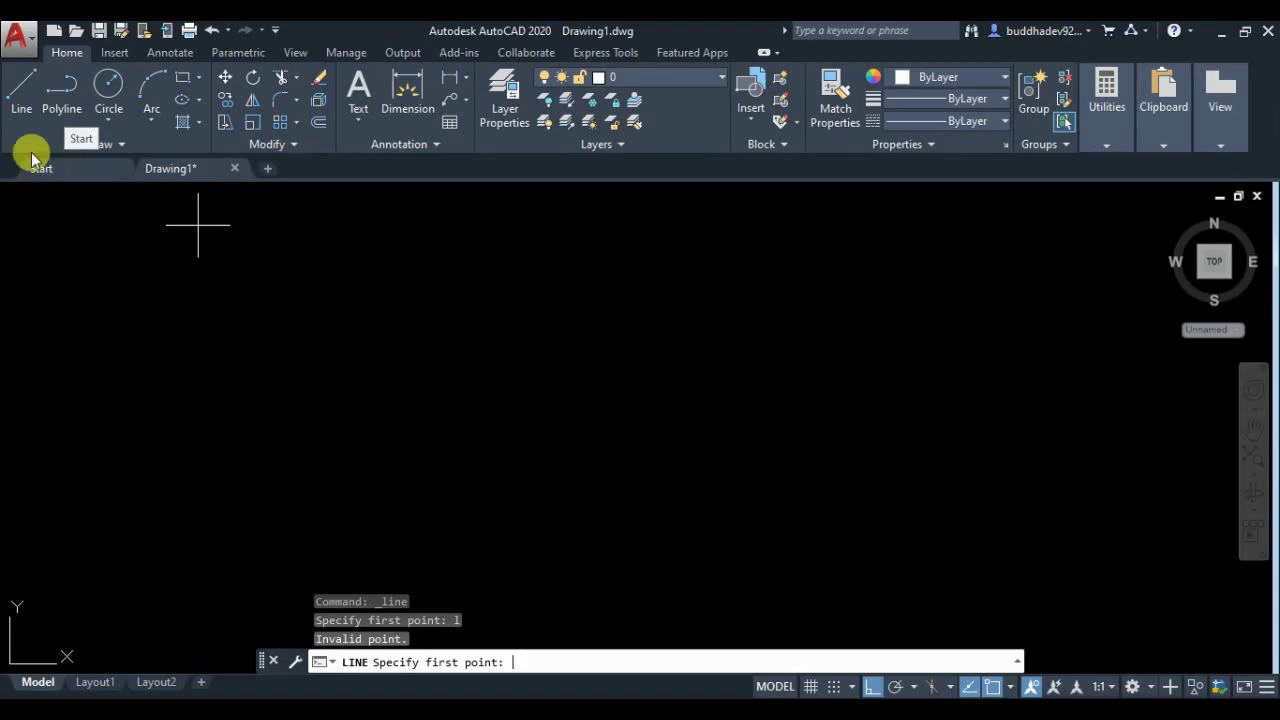
pyautogui.click(184, 282)
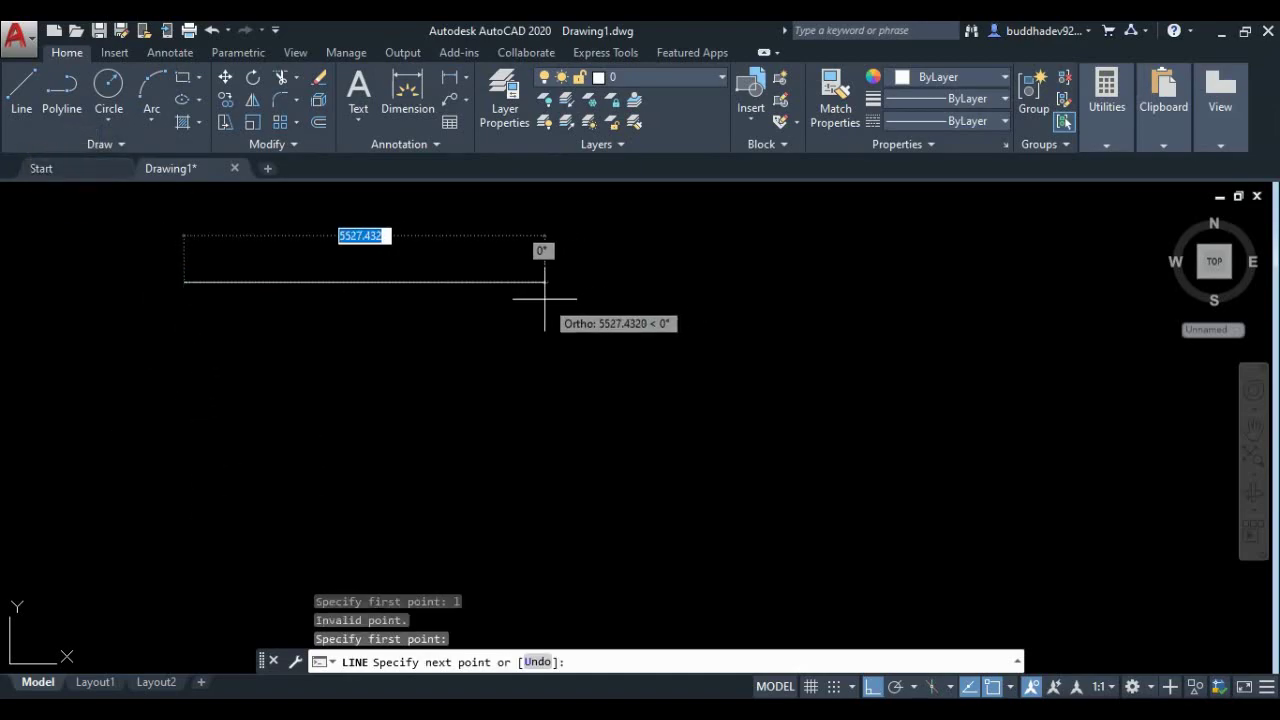
pyautogui.write('6000')
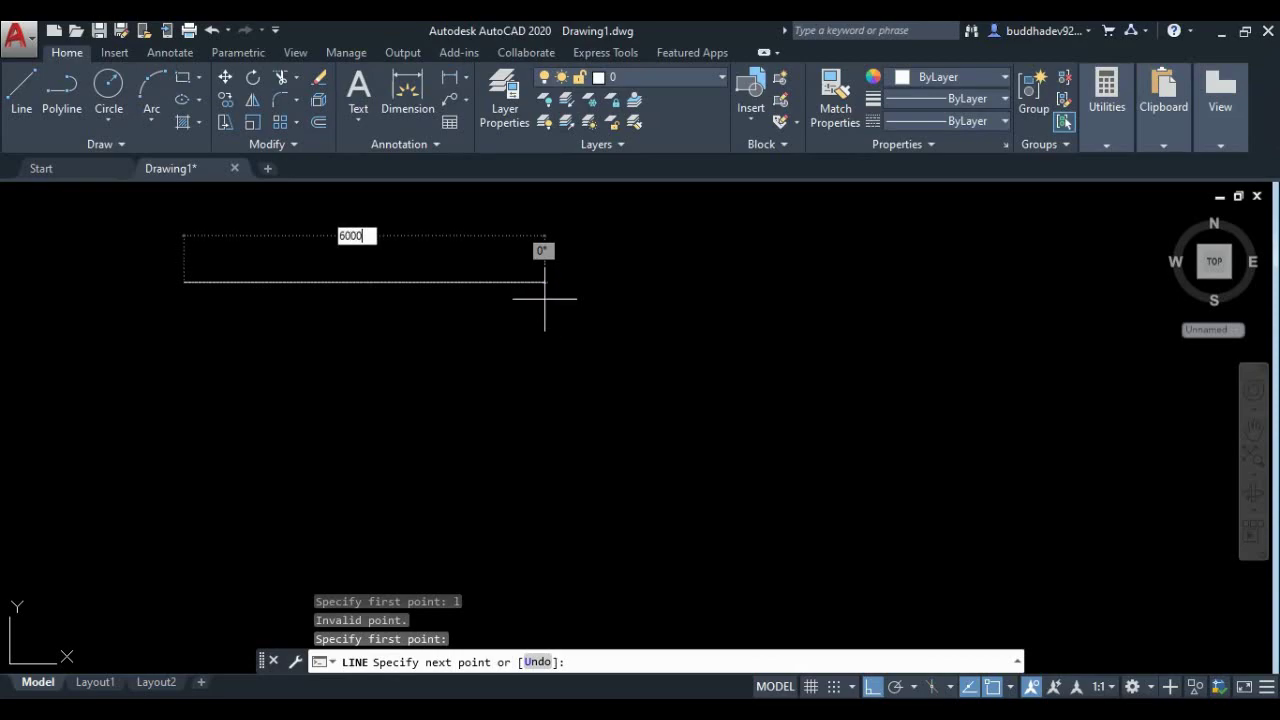
pyautogui.press('Return')
pyautogui.press('Escape')
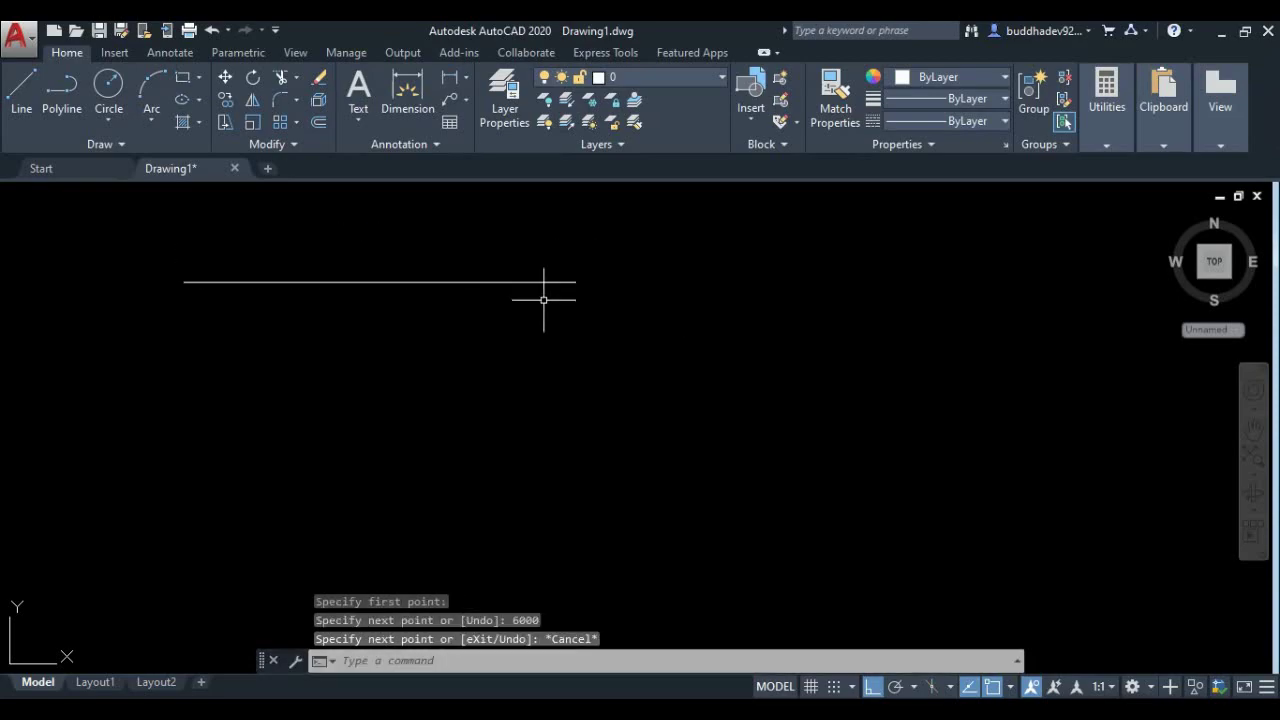
pyautogui.moveTo(513, 358); pyautogui.dragTo(630, 342, button='middle')
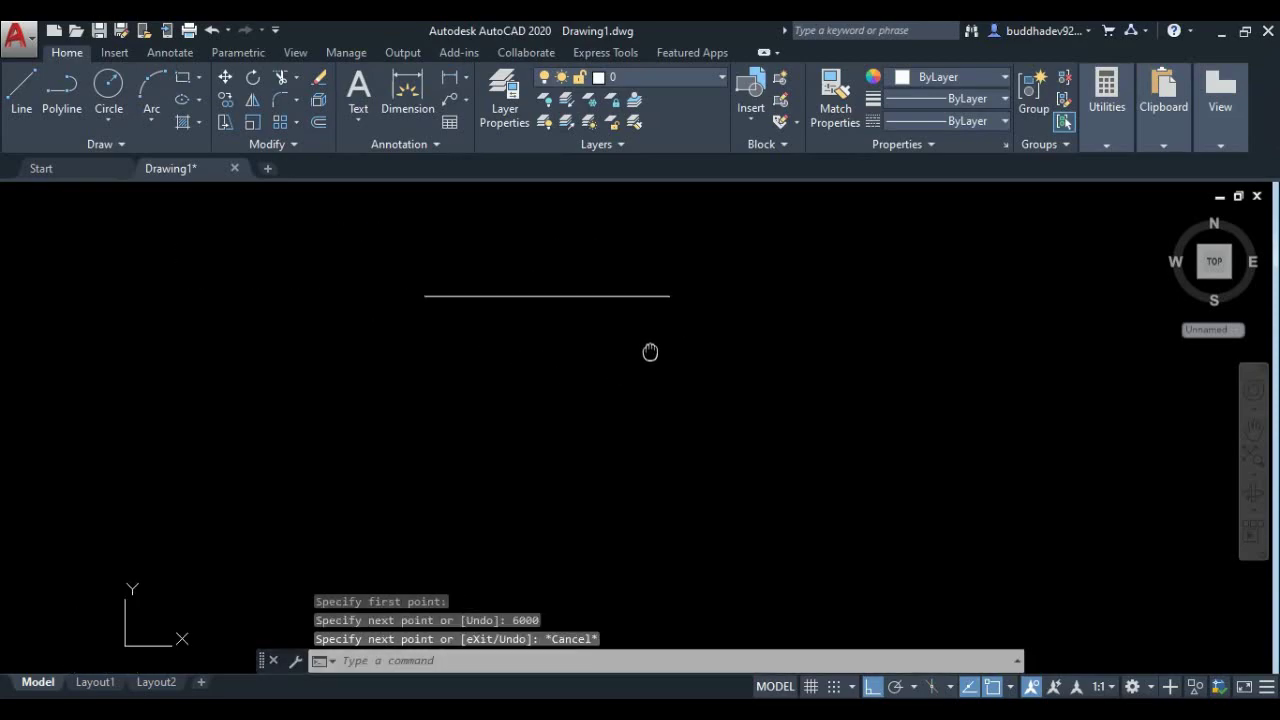
# Step: Draw a 10000-unit vertical line down from the horizontal line's left end
pyautogui.click(36, 93)
pyautogui.click(425, 295)
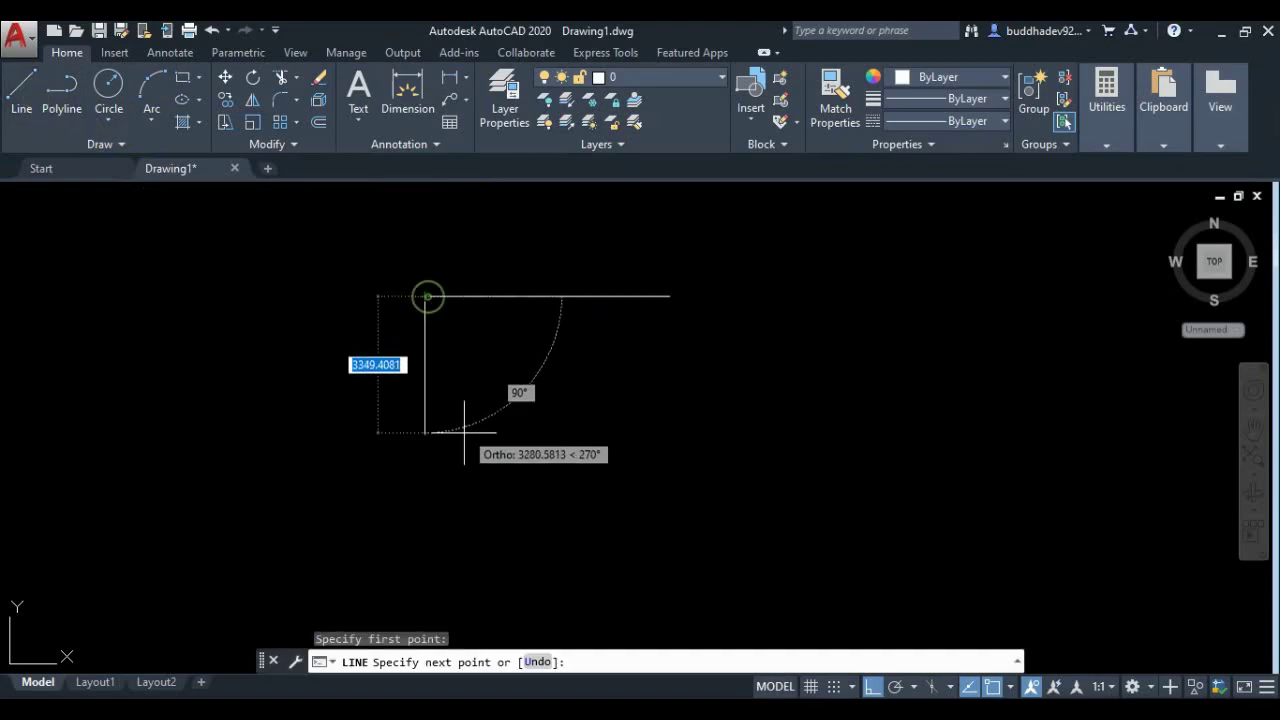
pyautogui.write('1')
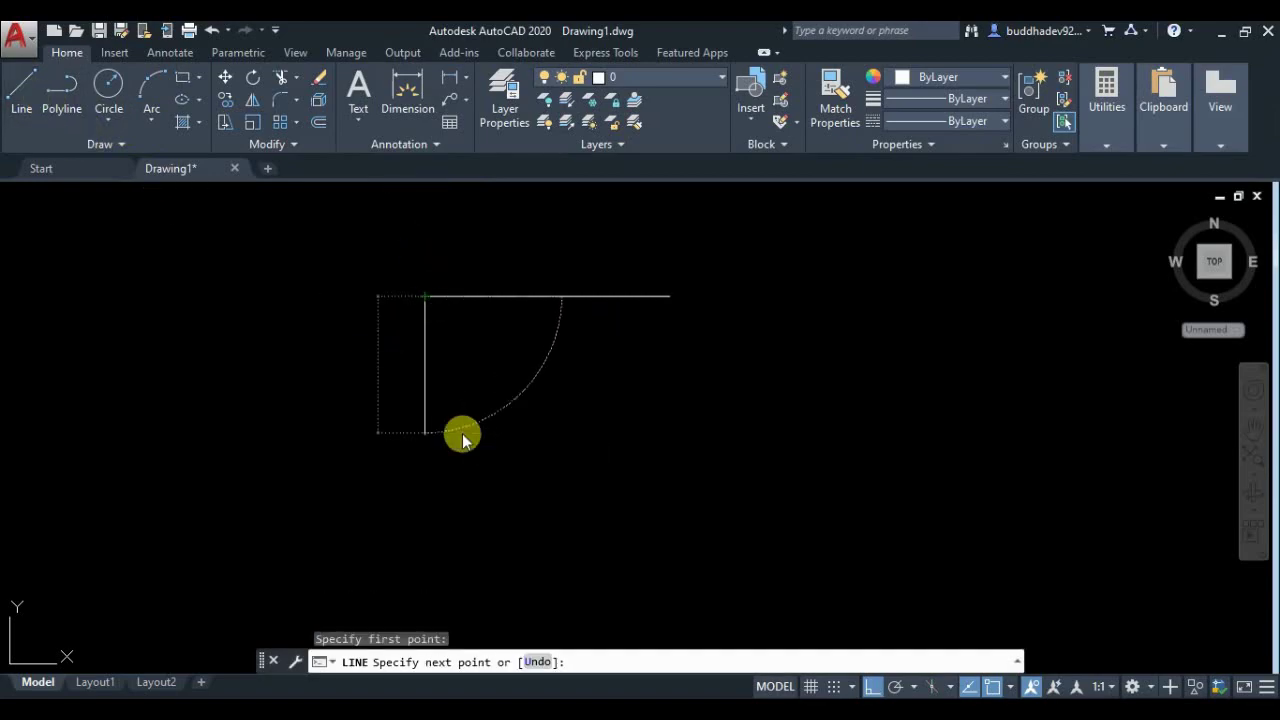
pyautogui.press('Return')
pyautogui.press('Escape')
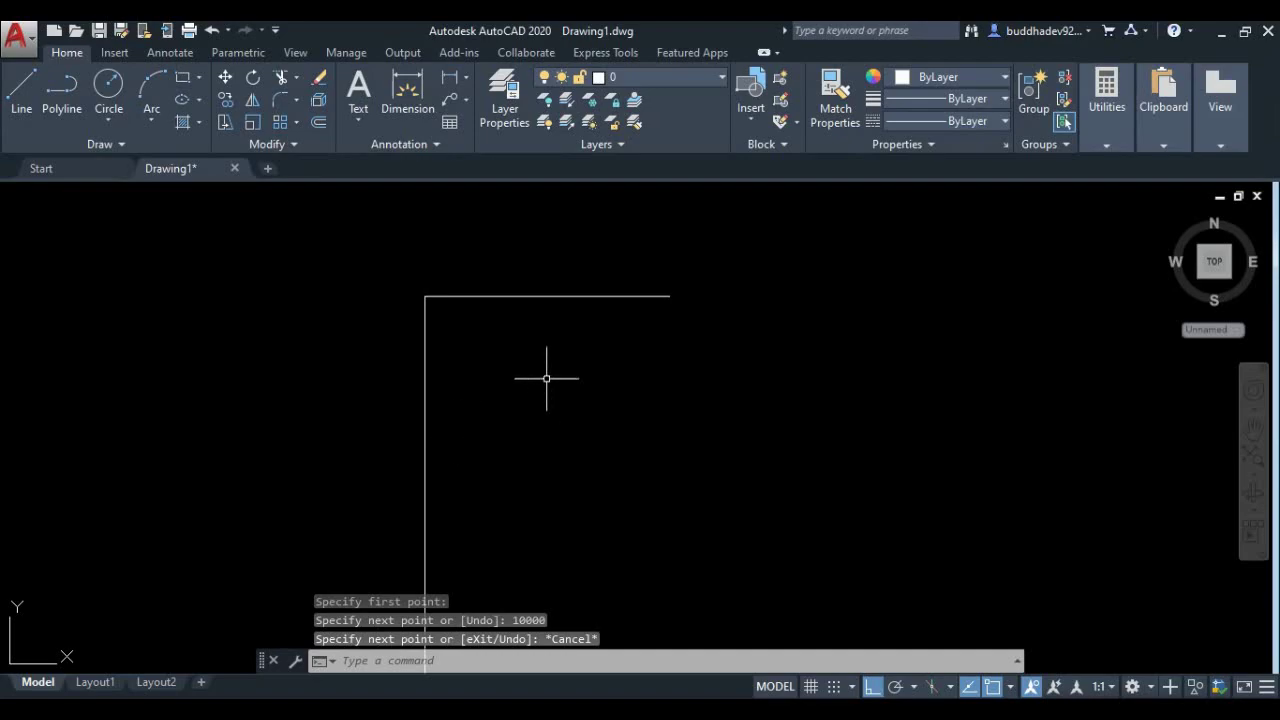
pyautogui.scroll(-2, 511, 352)
pyautogui.scroll(2, 466, 400)
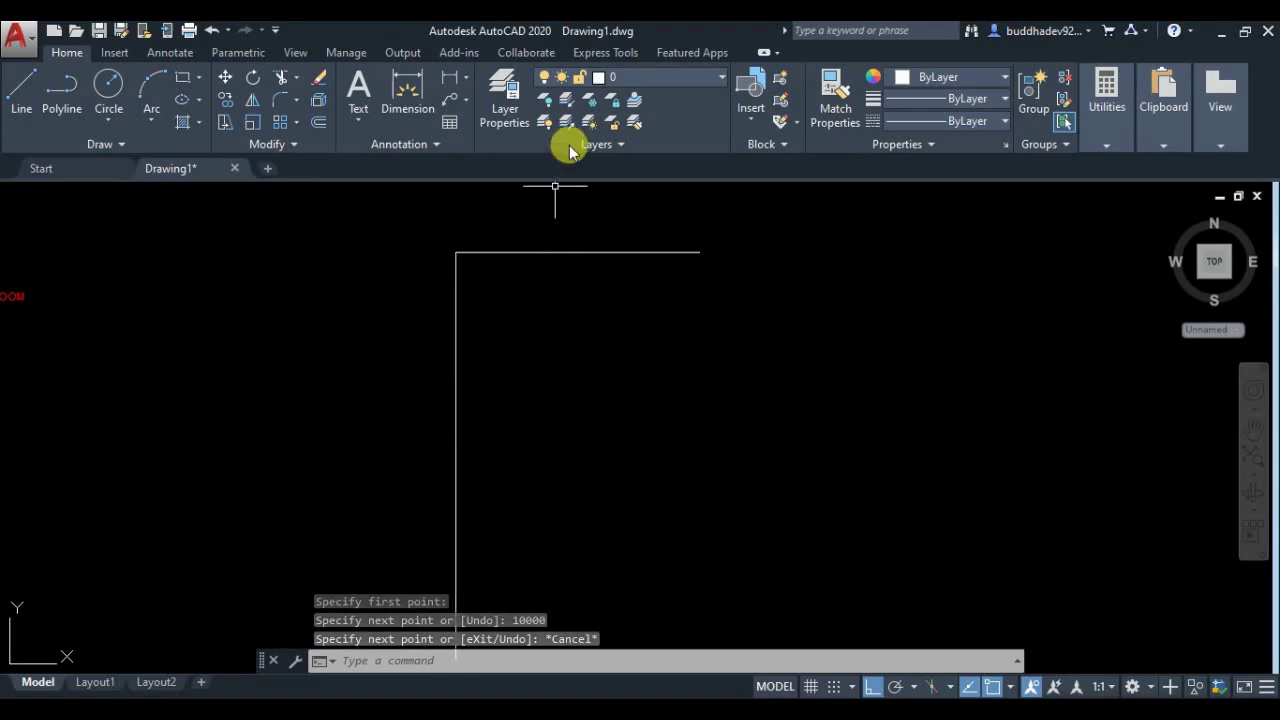
# Step: Add a linear dimension of 6000 above the top wall line
pyautogui.click(465, 77)
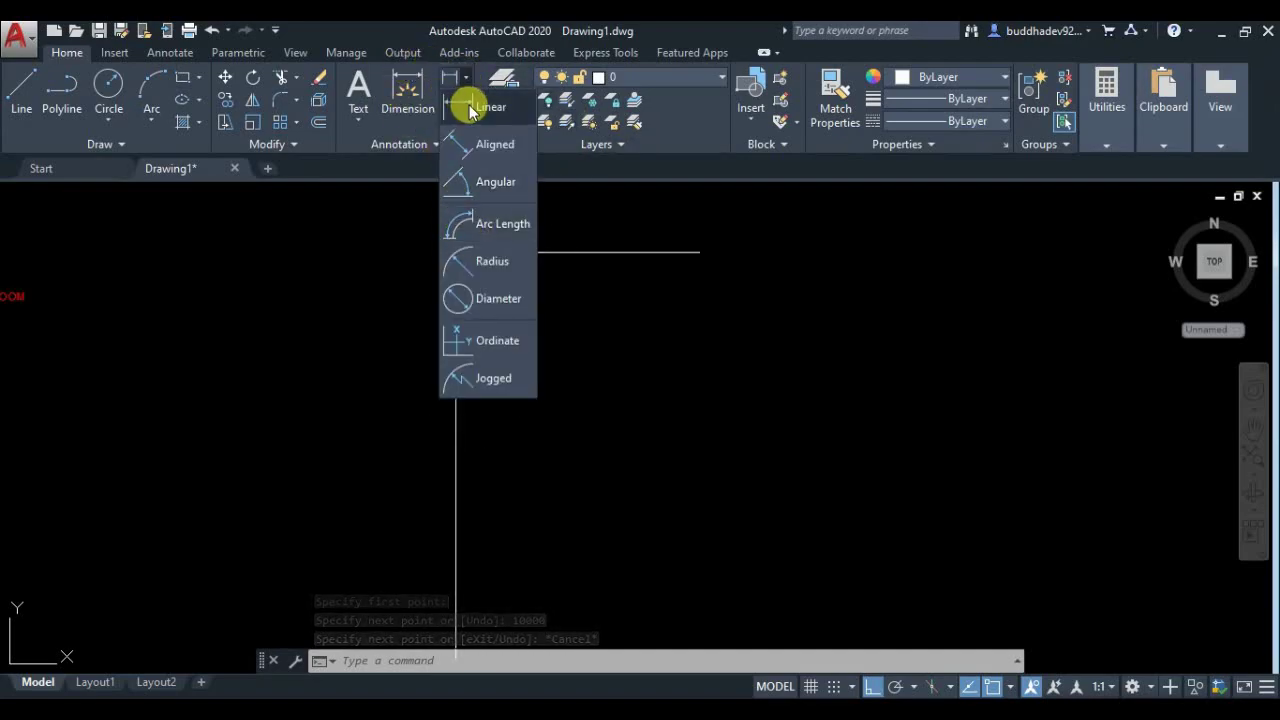
pyautogui.click(466, 106)
pyautogui.click(455, 252)
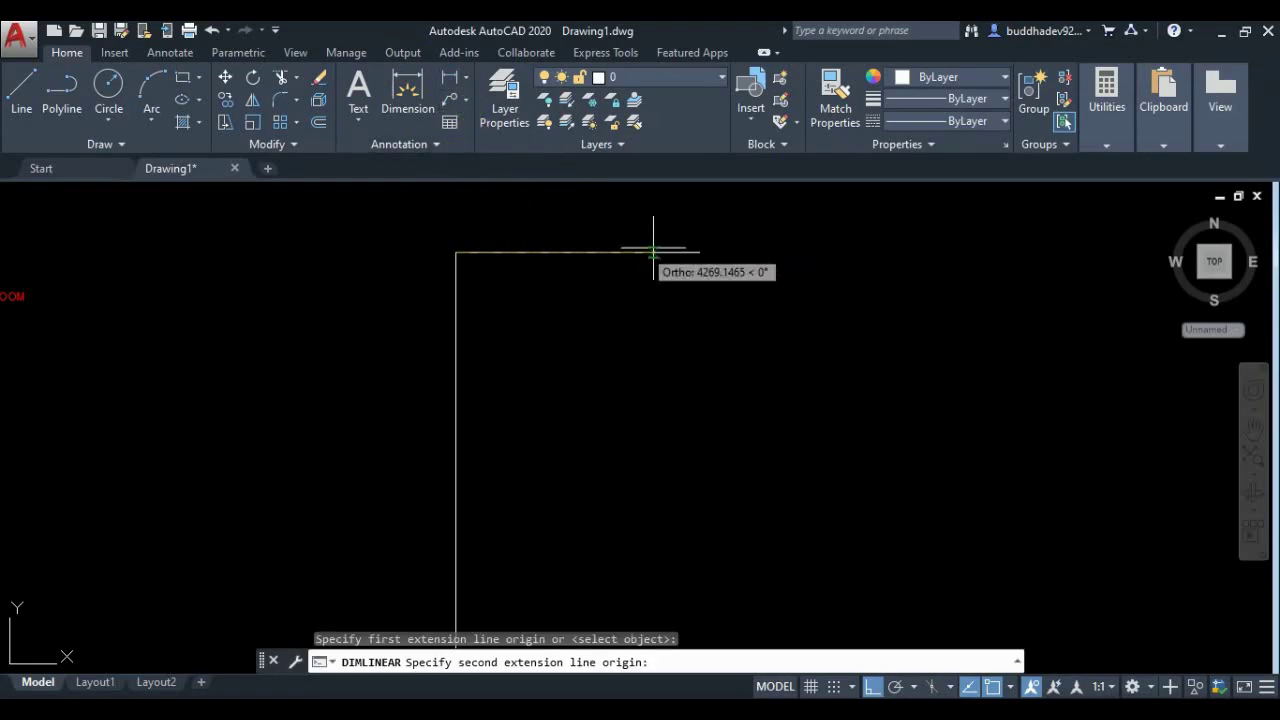
pyautogui.click(699, 252)
pyautogui.click(680, 236)
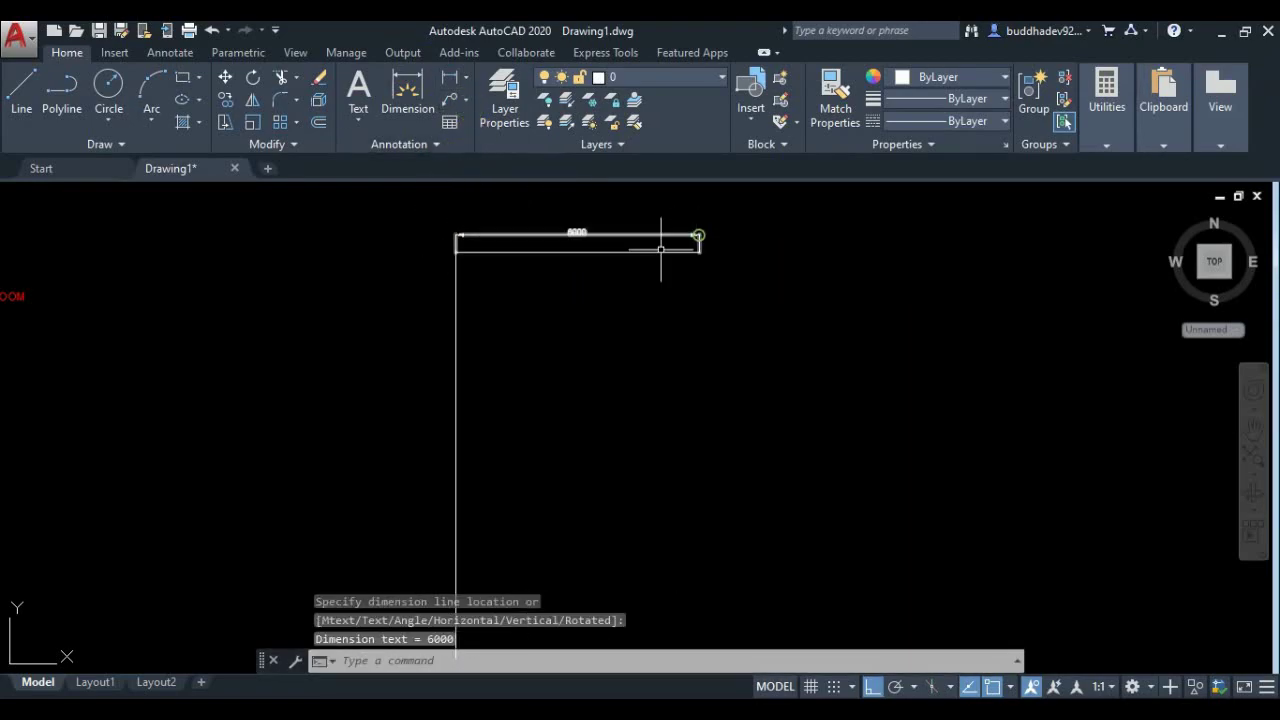
pyautogui.scroll(3, 623, 243)
pyautogui.scroll(-4, 589, 249)
pyautogui.scroll(-4, 589, 249)
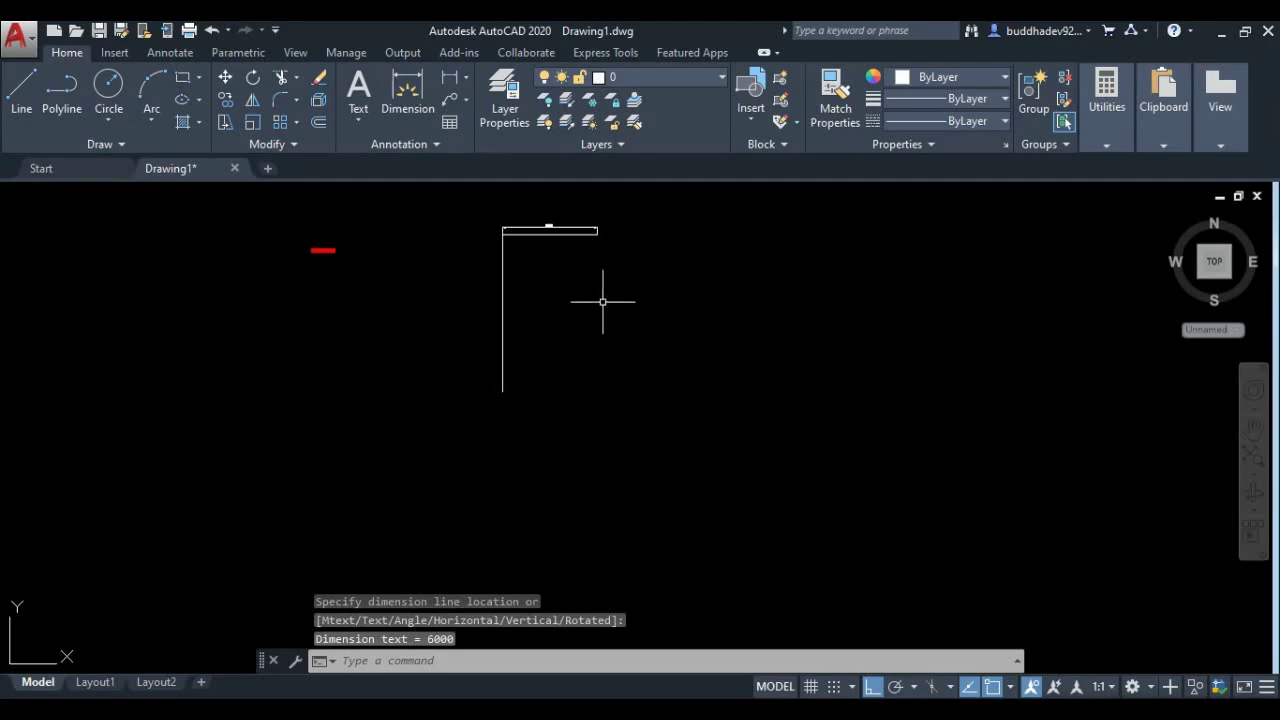
# Step: Add a linear dimension of 10000 beside the vertical wall line
pyautogui.click(455, 78)
pyautogui.scroll(2, 490, 220)
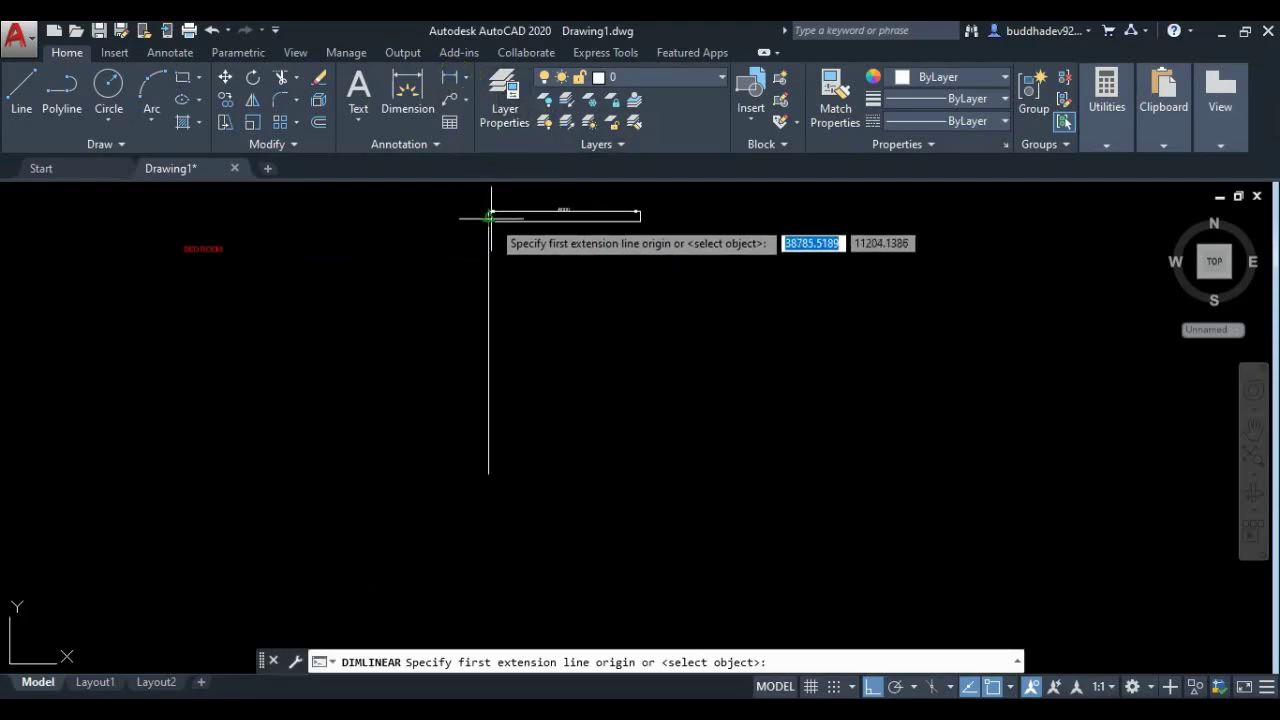
pyautogui.click(489, 219)
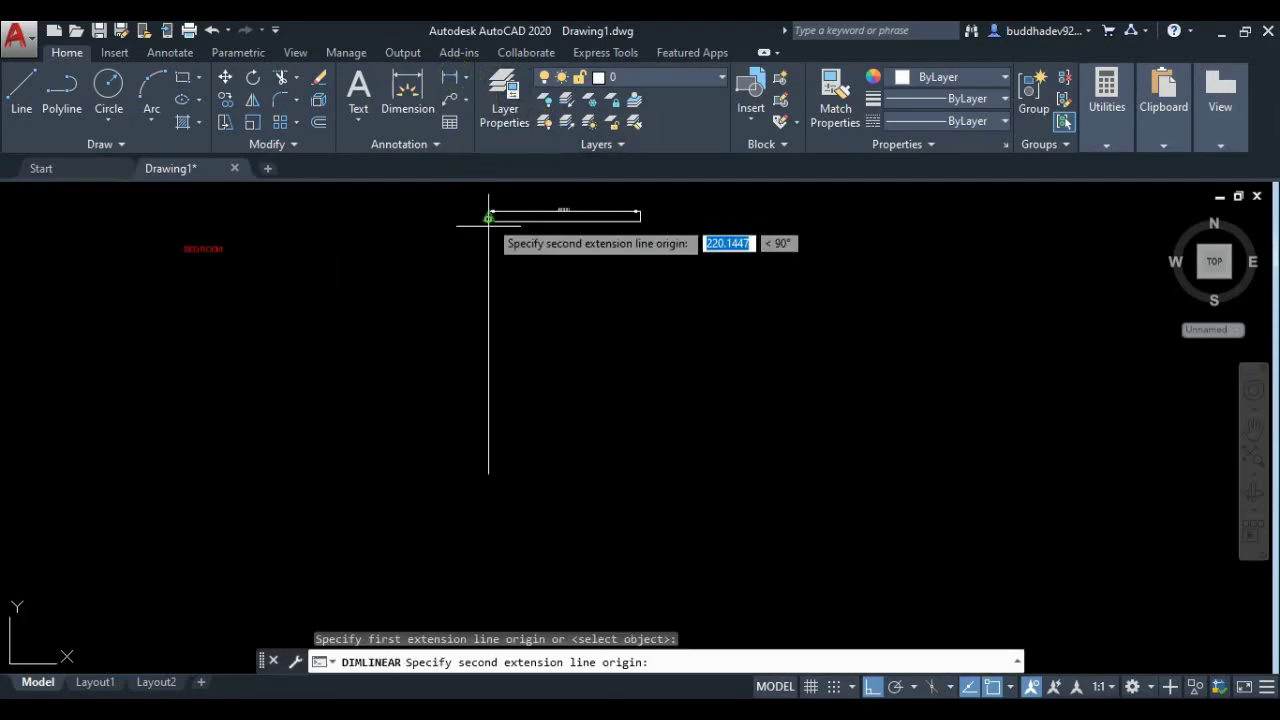
pyautogui.click(489, 468)
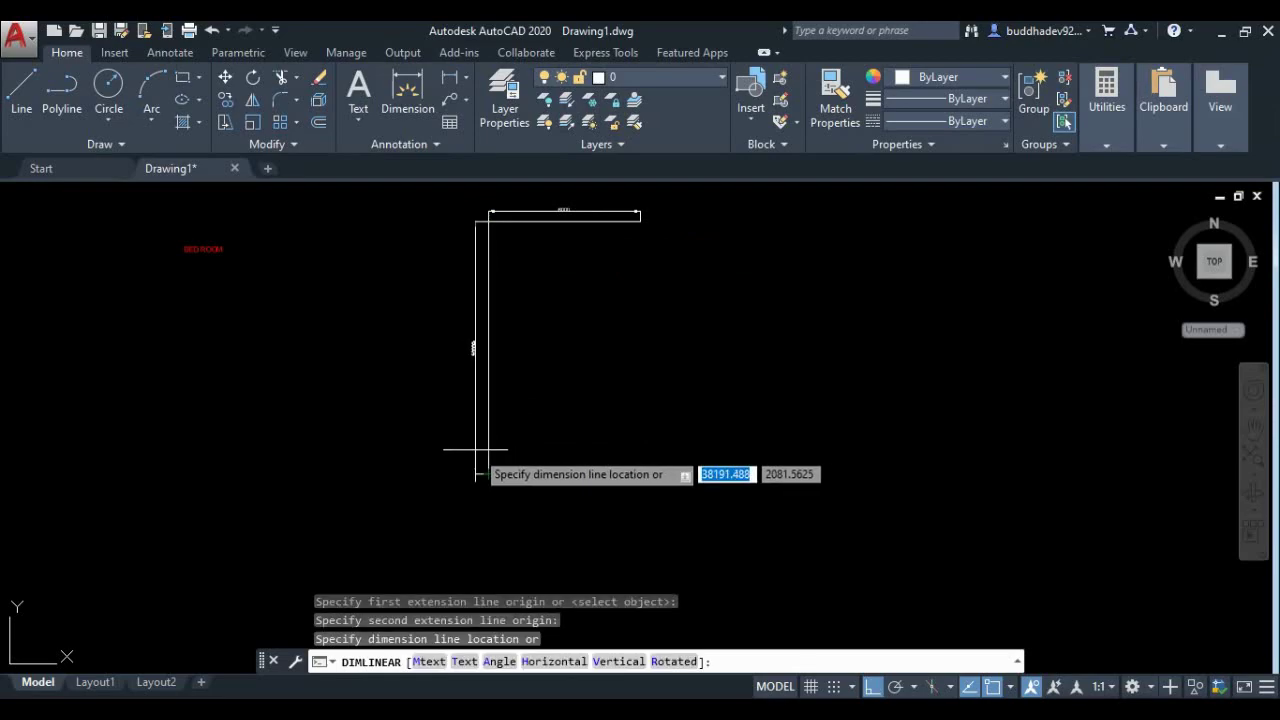
pyautogui.click(467, 440)
pyautogui.scroll(3, 440, 335)
pyautogui.scroll(-4, 543, 400)
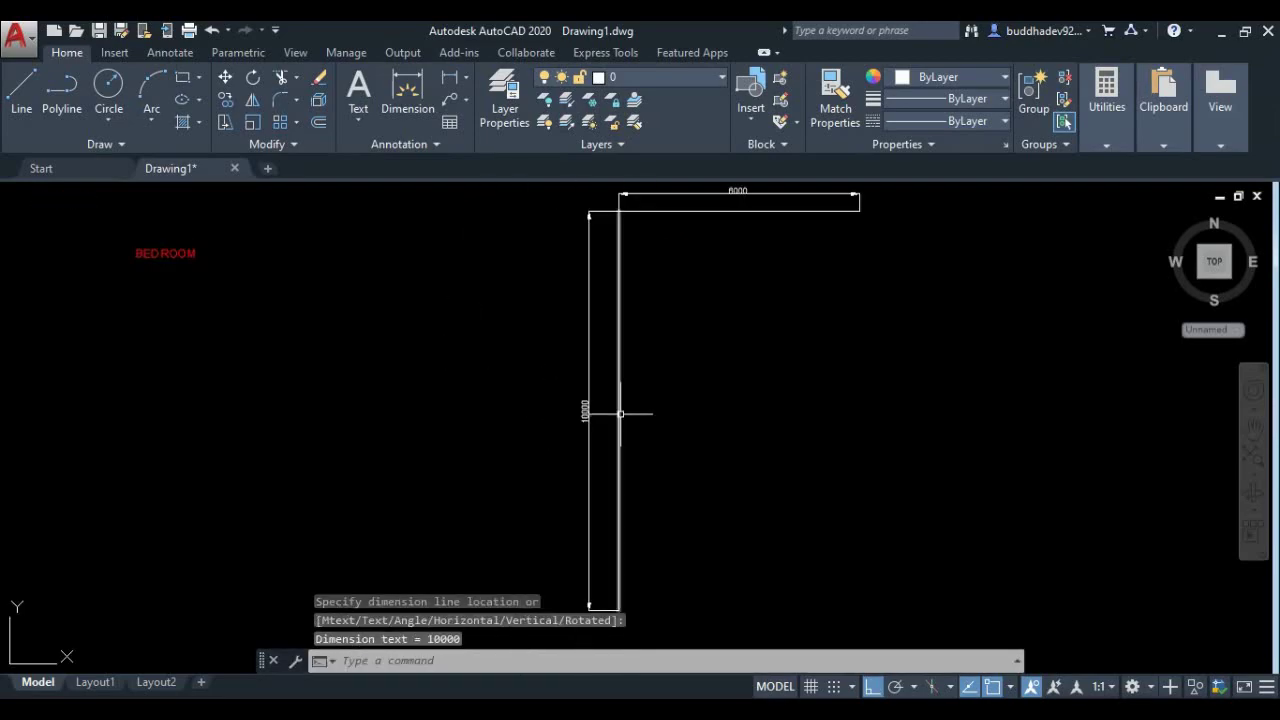
pyautogui.scroll(-2, 580, 412)
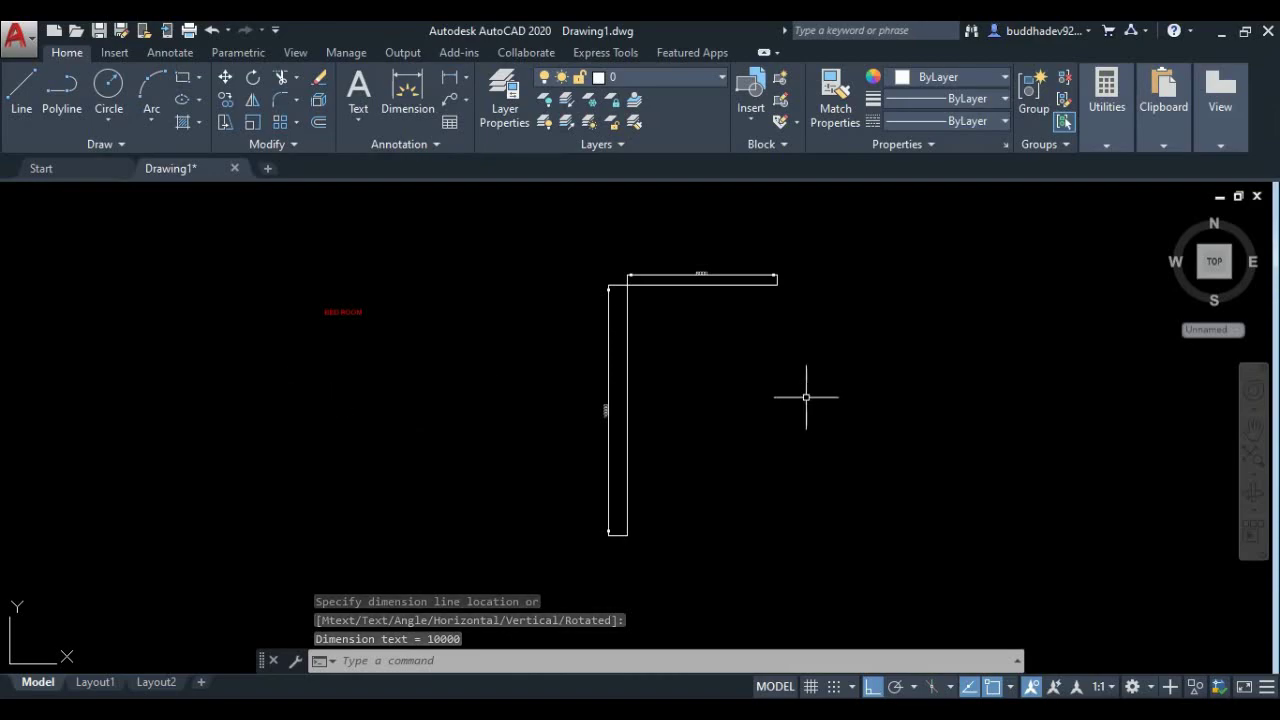
pyautogui.moveTo(808, 380)
pyautogui.mouseDown(button='middle')
pyautogui.moveTo(408, 357)
pyautogui.moveTo(726, 408)
pyautogui.moveTo(696, 380)
pyautogui.mouseUp(button='middle')
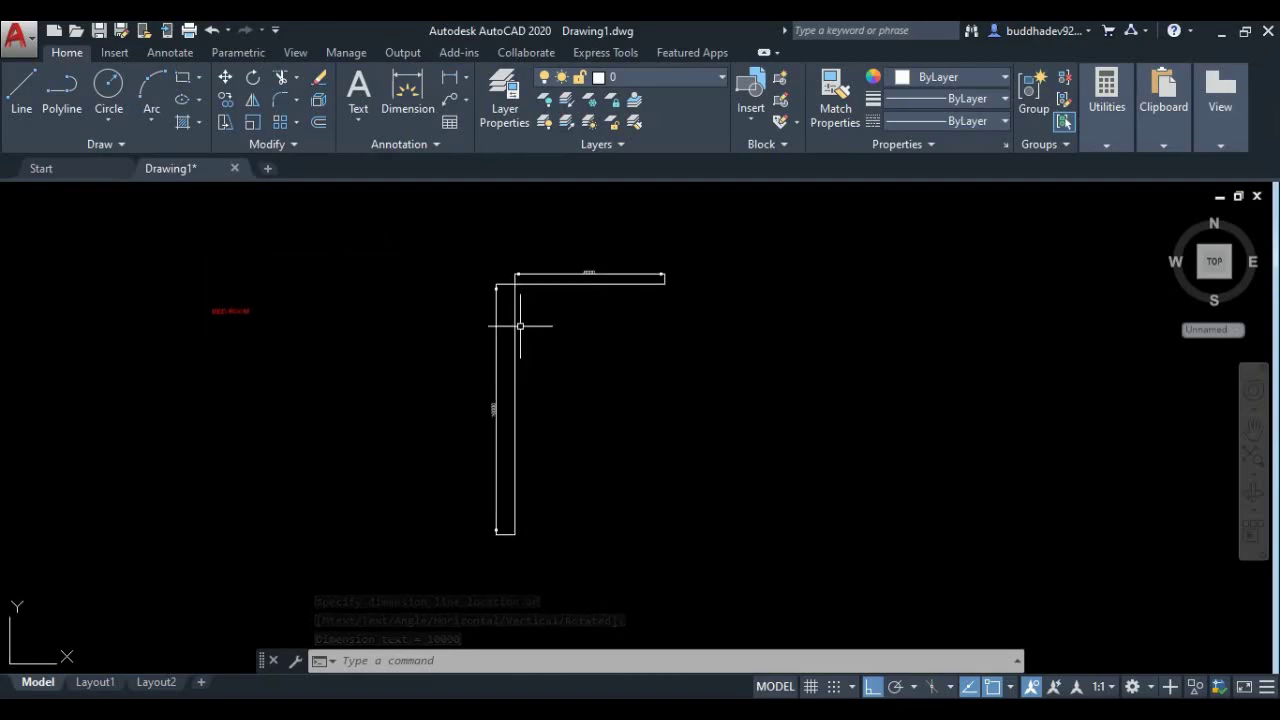
pyautogui.click(225, 99)
pyautogui.scroll(2, 530, 300)
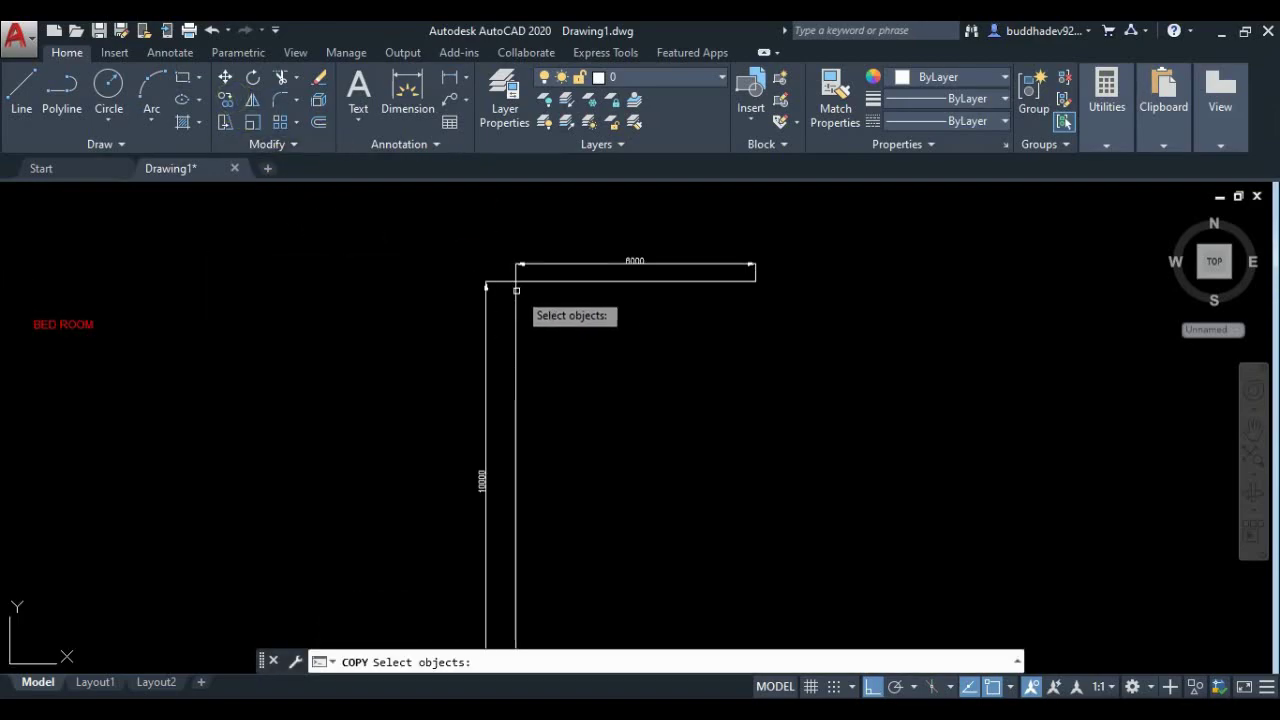
# Step: Copy the vertical wall line to the top line's right end to form the right wall
pyautogui.click(225, 99)
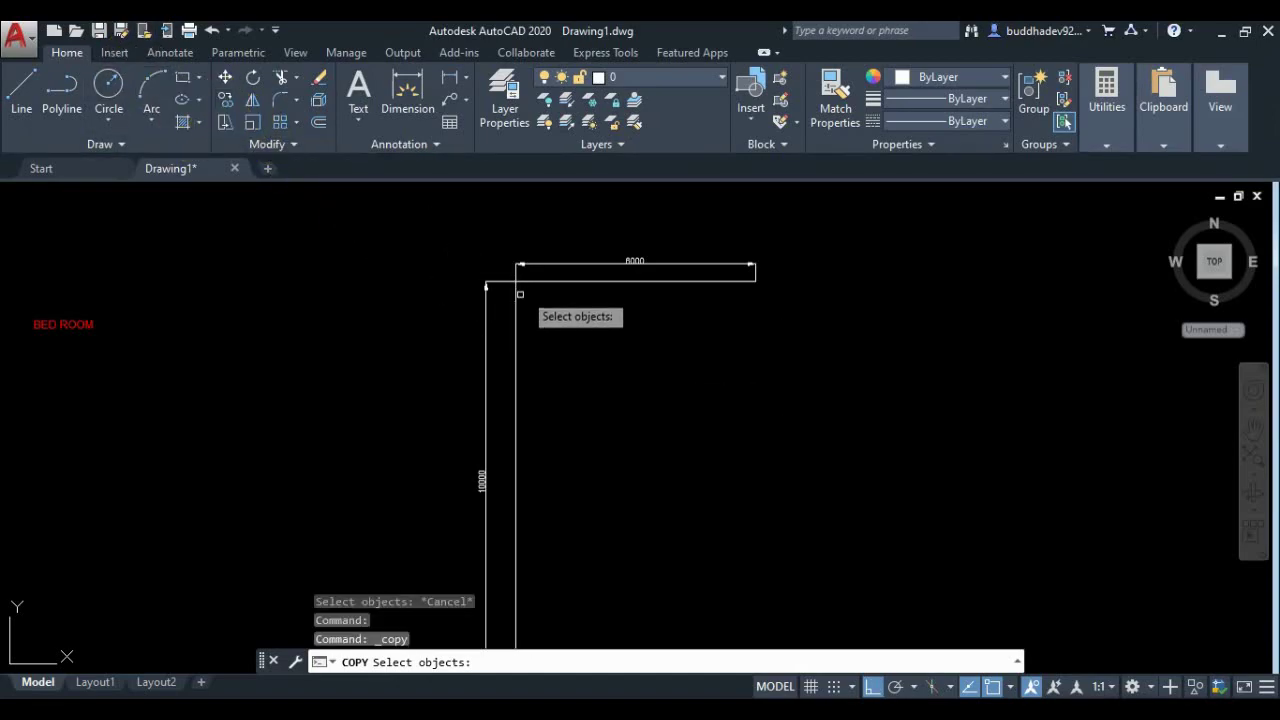
pyautogui.click(222, 100)
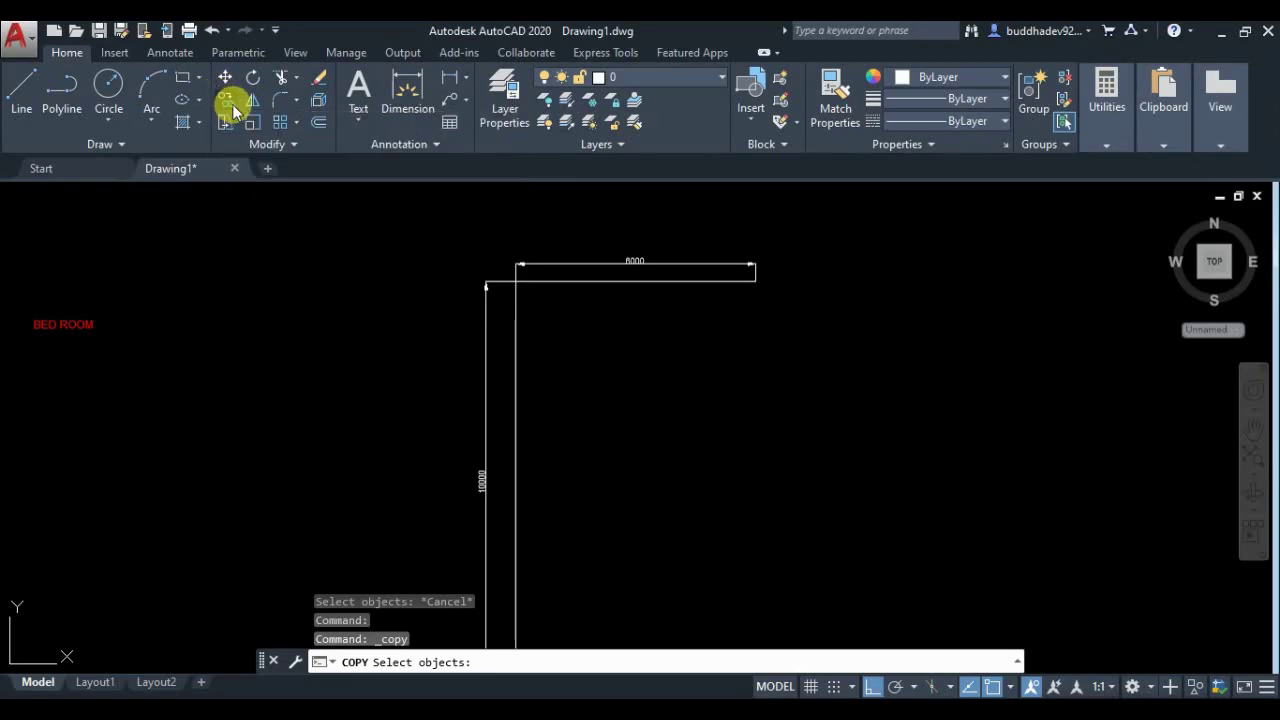
pyautogui.click(514, 366)
pyautogui.click(524, 351)
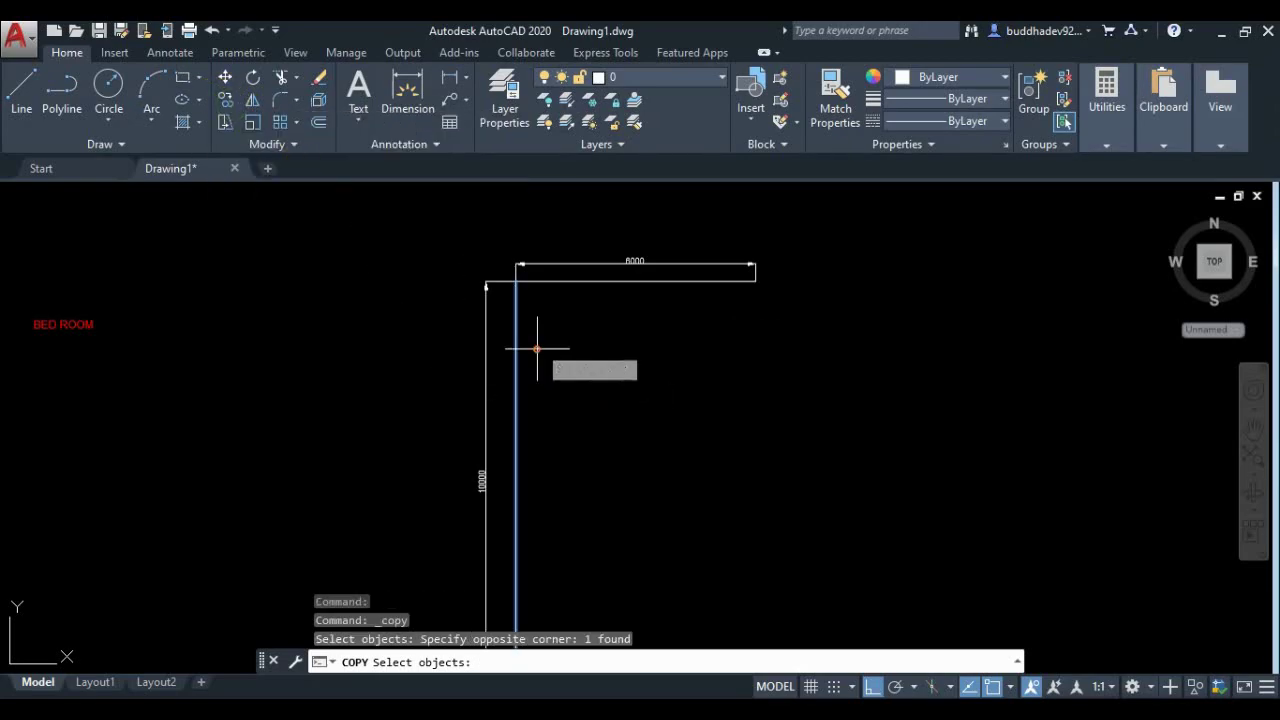
pyautogui.press('Return')
pyautogui.click(516, 281)
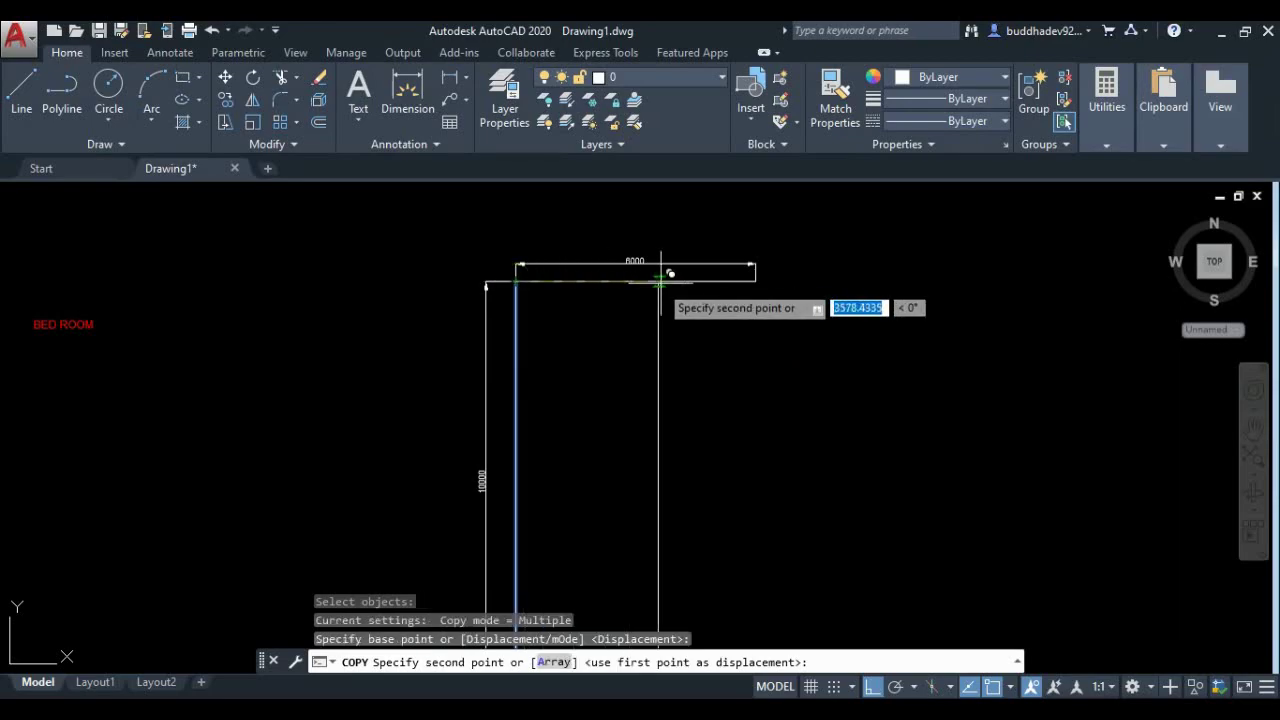
pyautogui.click(756, 279)
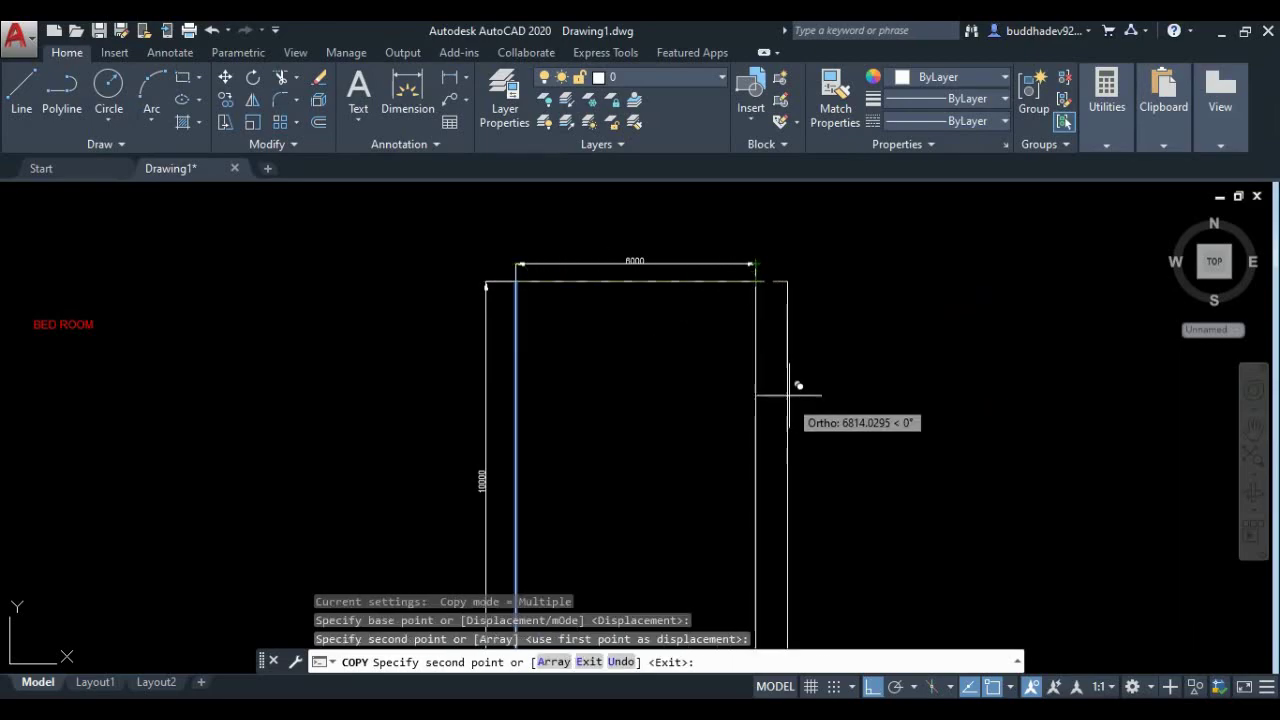
pyautogui.press('Return')
# Step: Copy the top line down to the bottom, then undo that copy
pyautogui.press('Return')
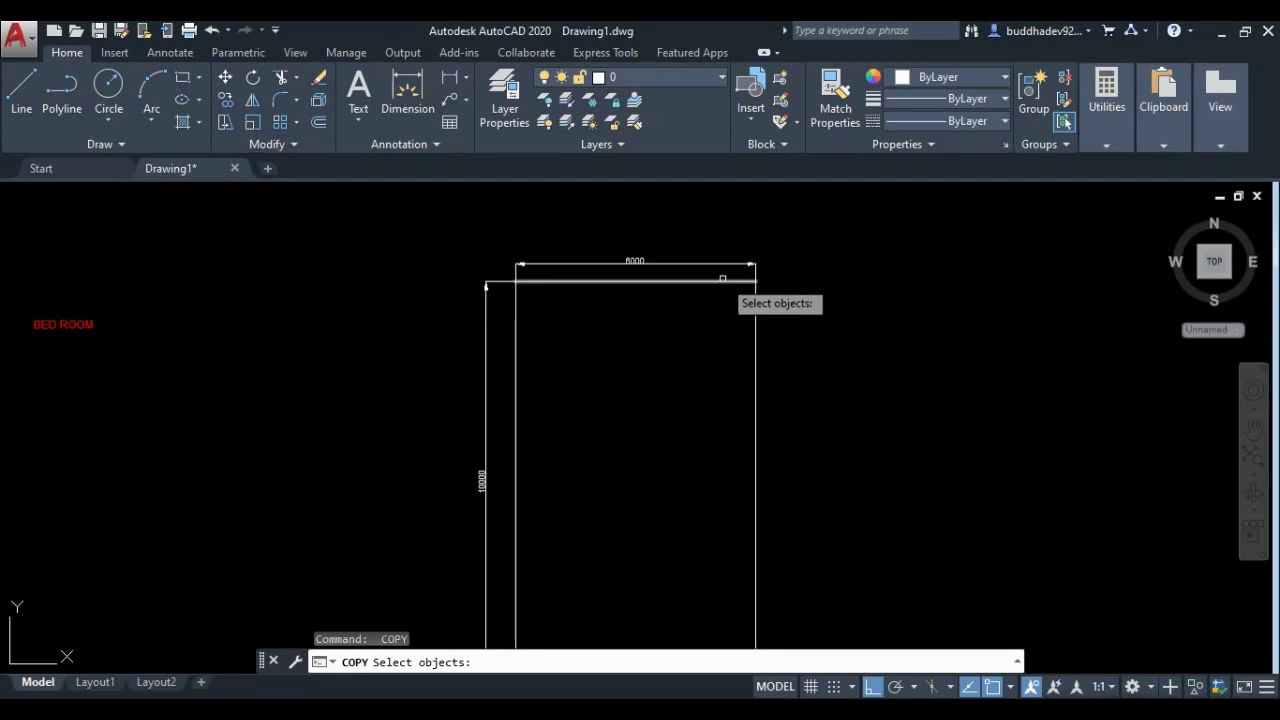
pyautogui.click(722, 278)
pyautogui.click(700, 297)
pyautogui.press('Return')
pyautogui.click(755, 281)
pyautogui.scroll(-1, 757, 279)
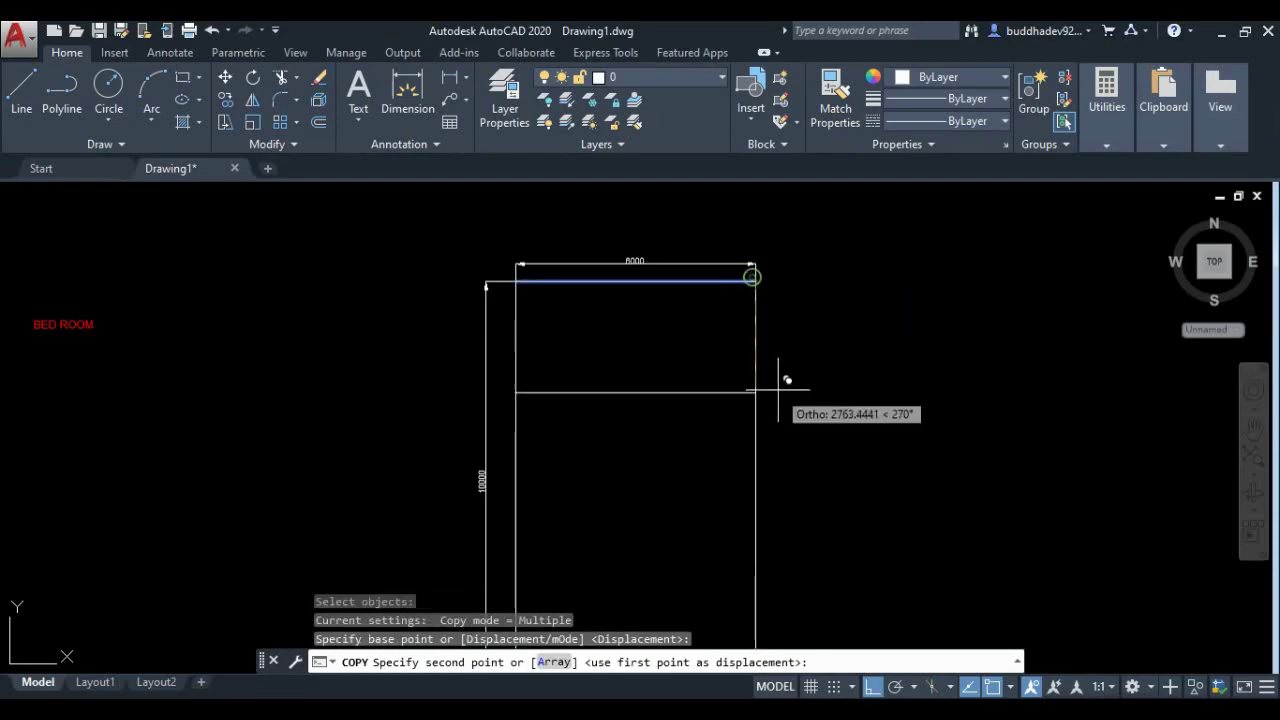
pyautogui.scroll(-3, 757, 285)
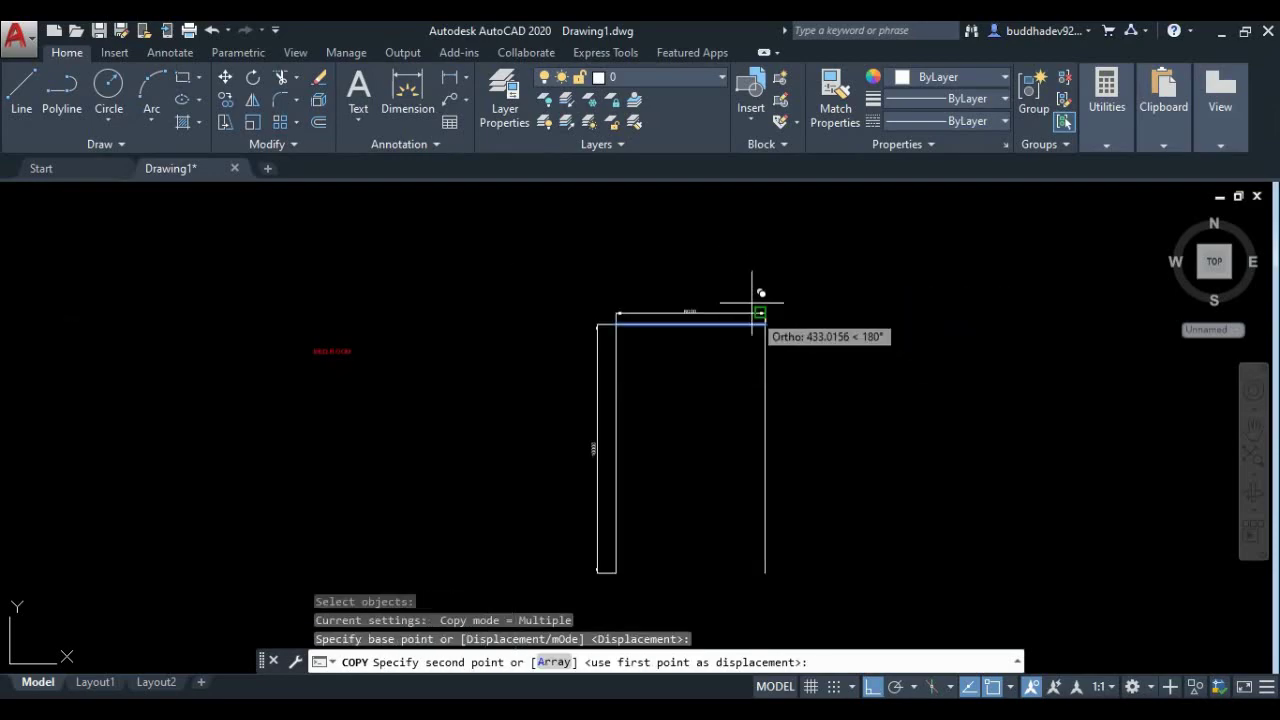
pyautogui.click(765, 573)
pyautogui.press('Return')
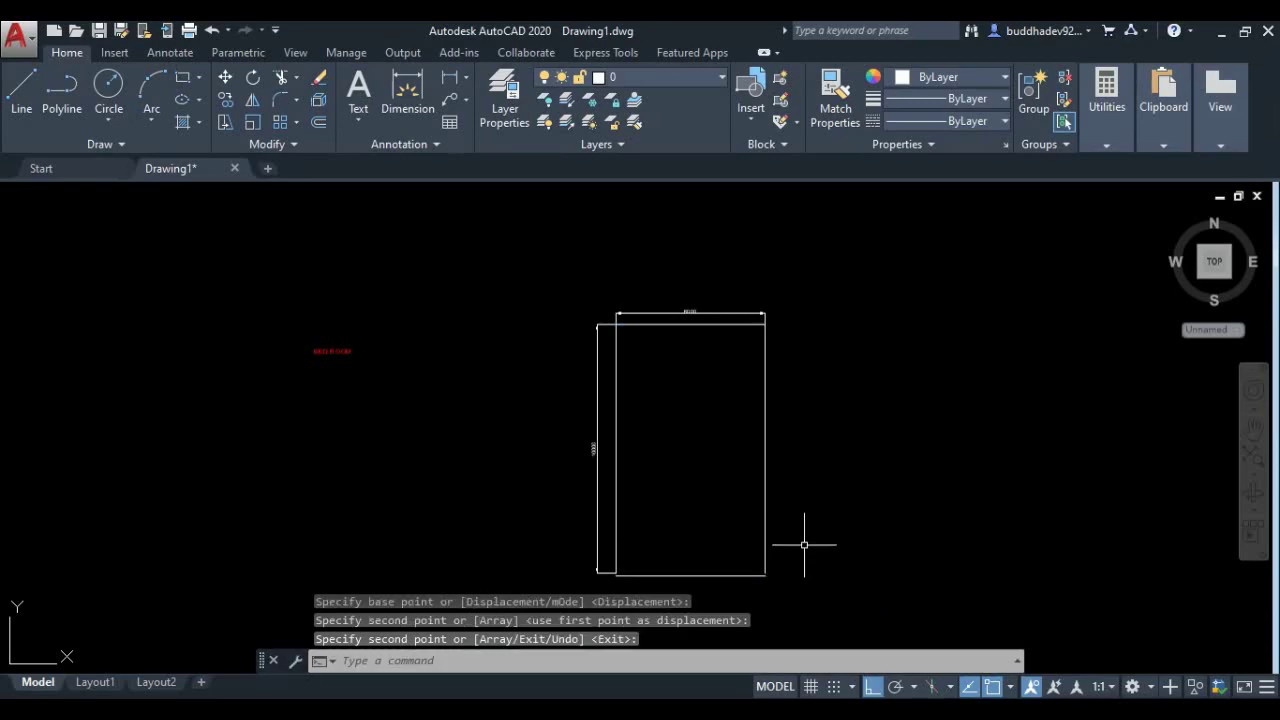
pyautogui.hotkey('ctrl', 'z')
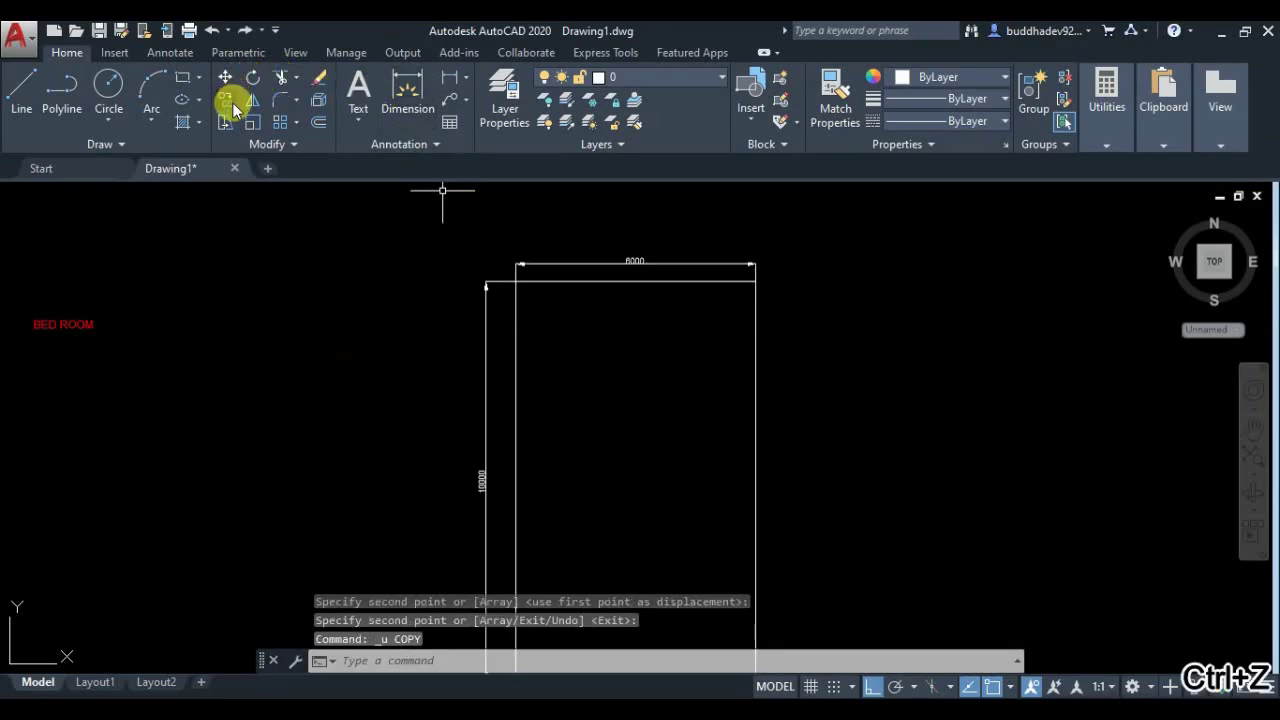
# Step: Copy the top line from its right end to the bottom-right corner, closing the rectangle, and save
pyautogui.click(226, 100)
pyautogui.click(571, 281)
pyautogui.rightClick(674, 302)
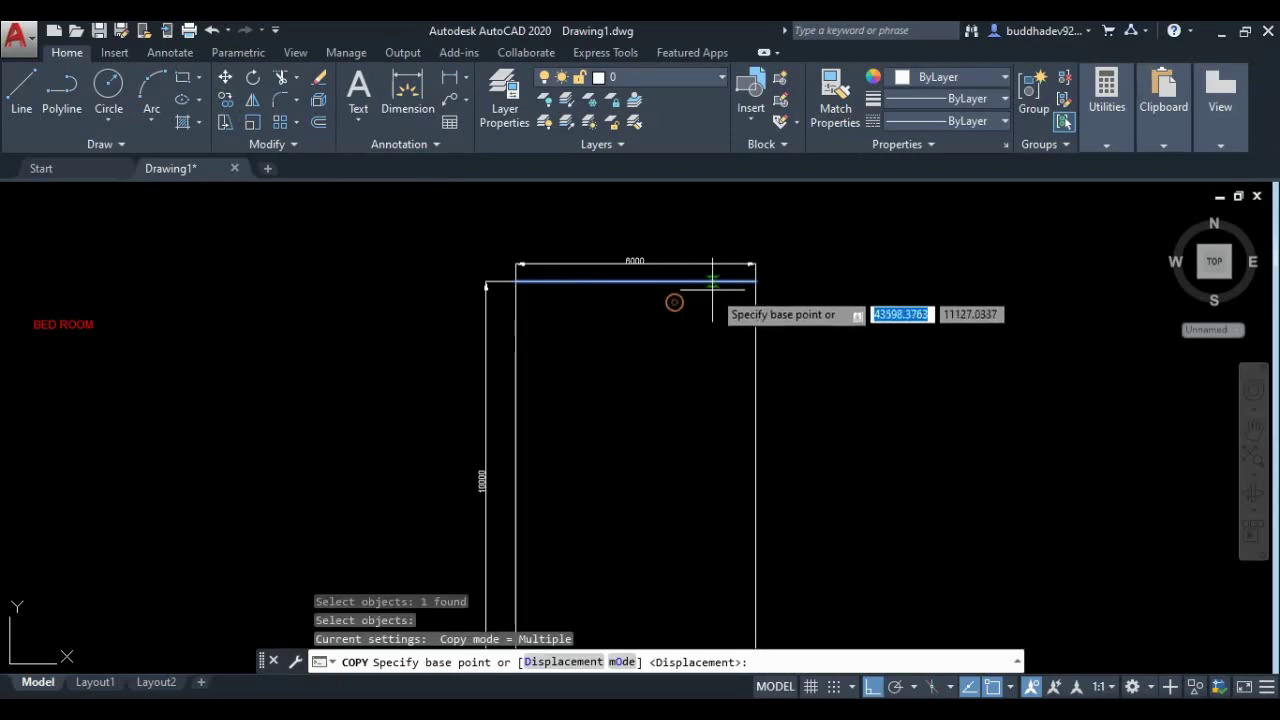
pyautogui.click(756, 282)
pyautogui.scroll(-3, 712, 283)
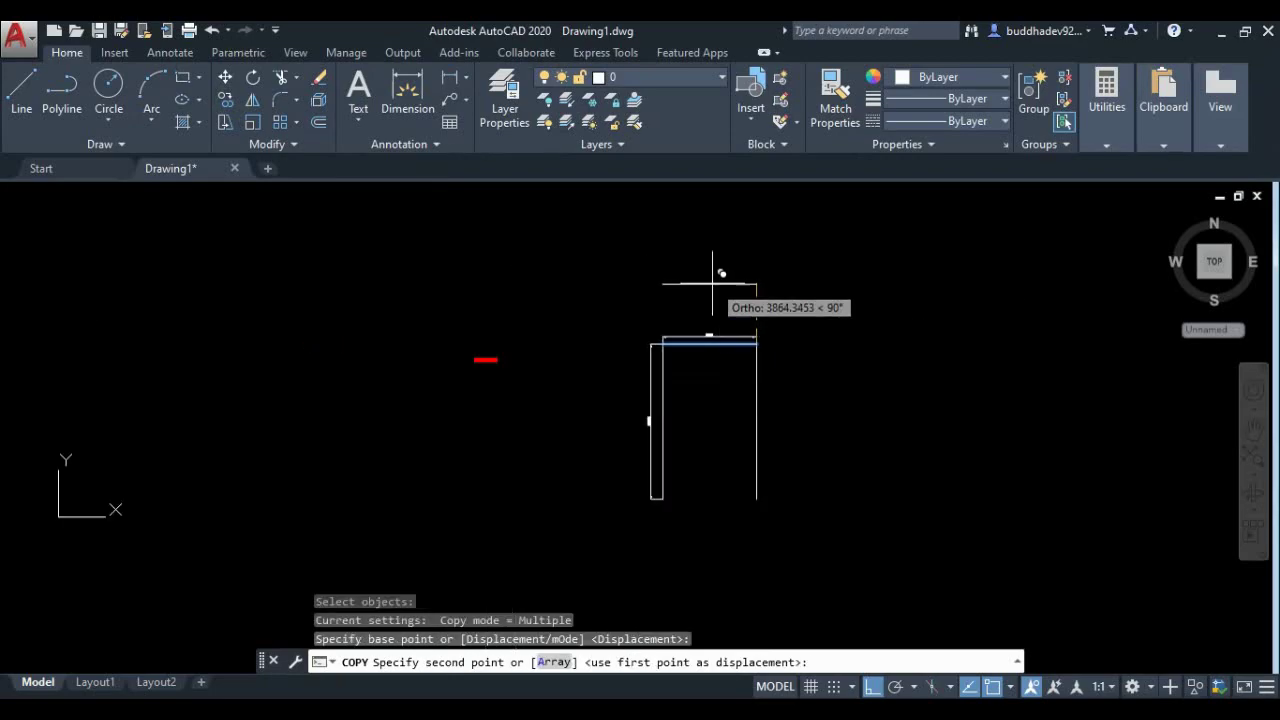
pyautogui.click(754, 498)
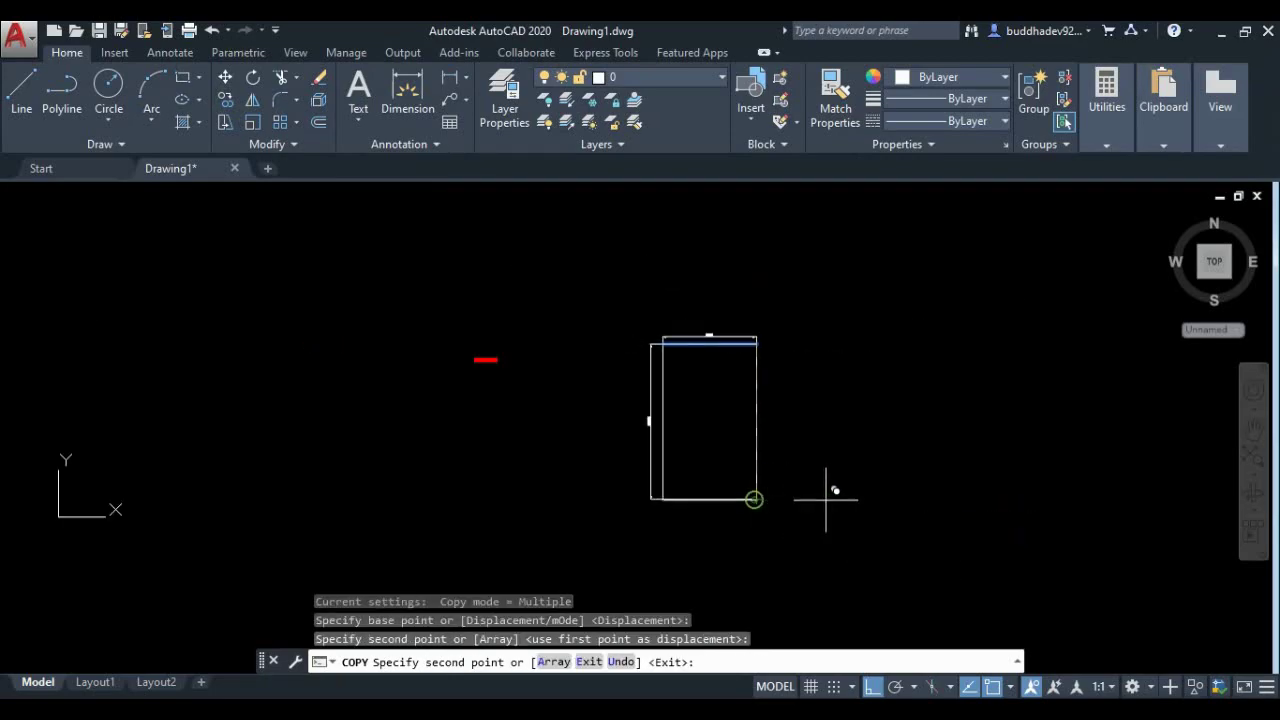
pyautogui.press('Return')
pyautogui.scroll(3, 814, 503)
pyautogui.scroll(2, 749, 457)
pyautogui.moveTo(766, 463); pyautogui.dragTo(697, 517, button='middle')
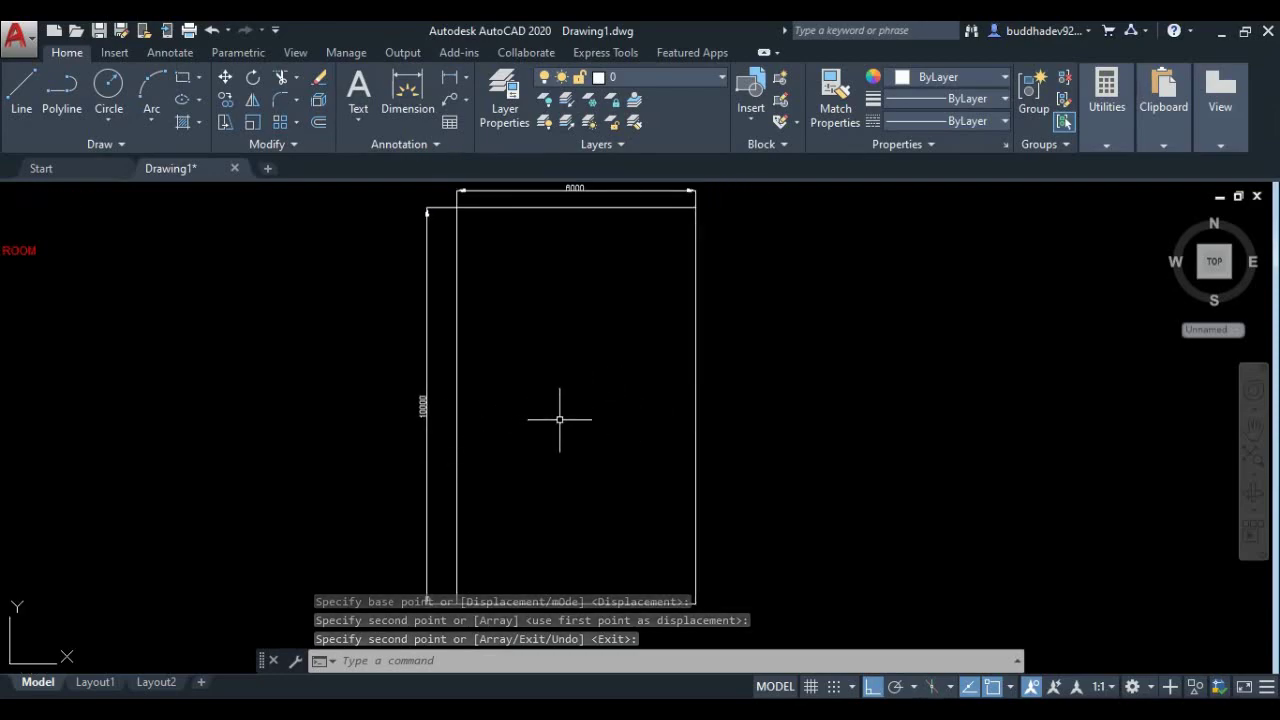
pyautogui.click(99, 30)
pyautogui.write('o')
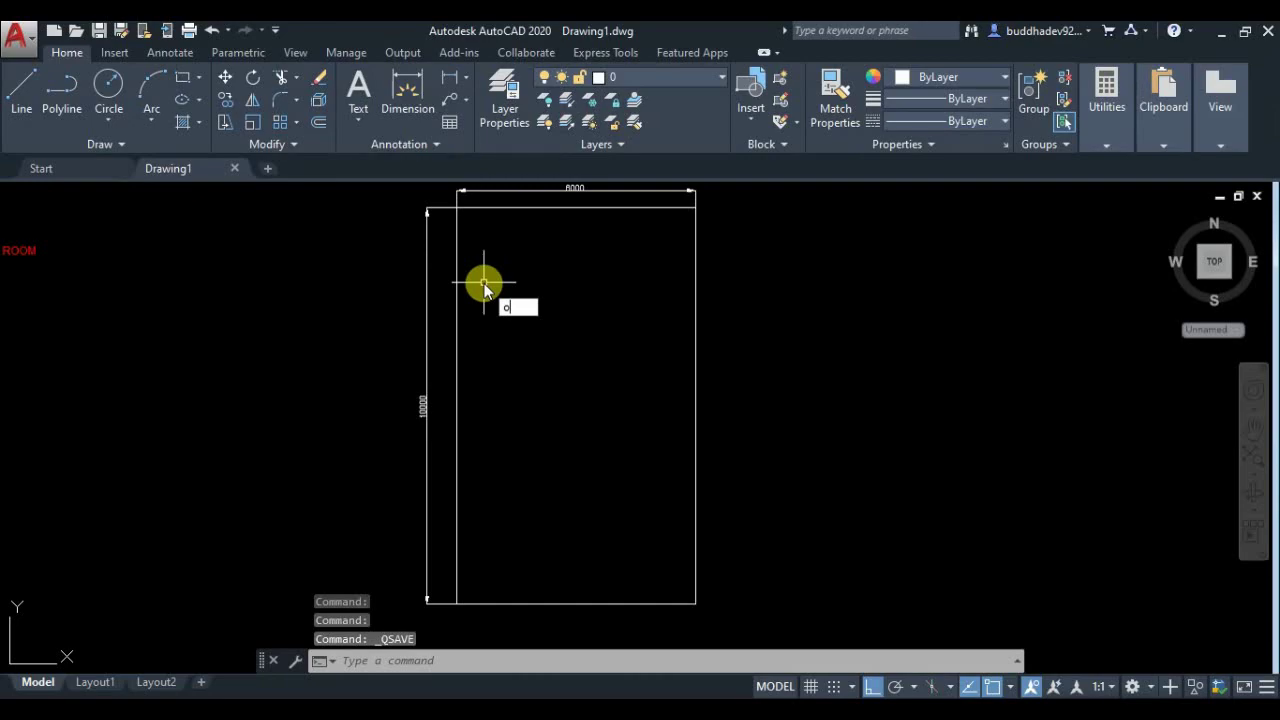
# Step: Offset the top and left wall lines 230 inward
pyautogui.press('Return')
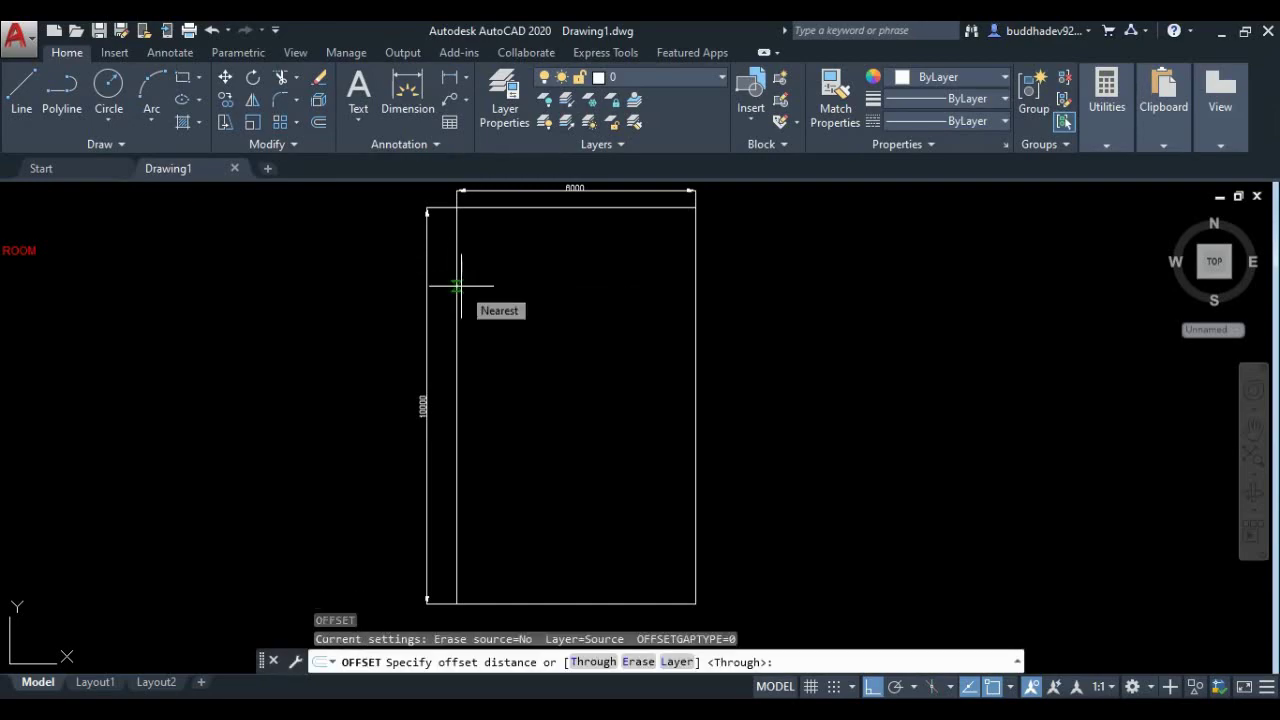
pyautogui.write('230')
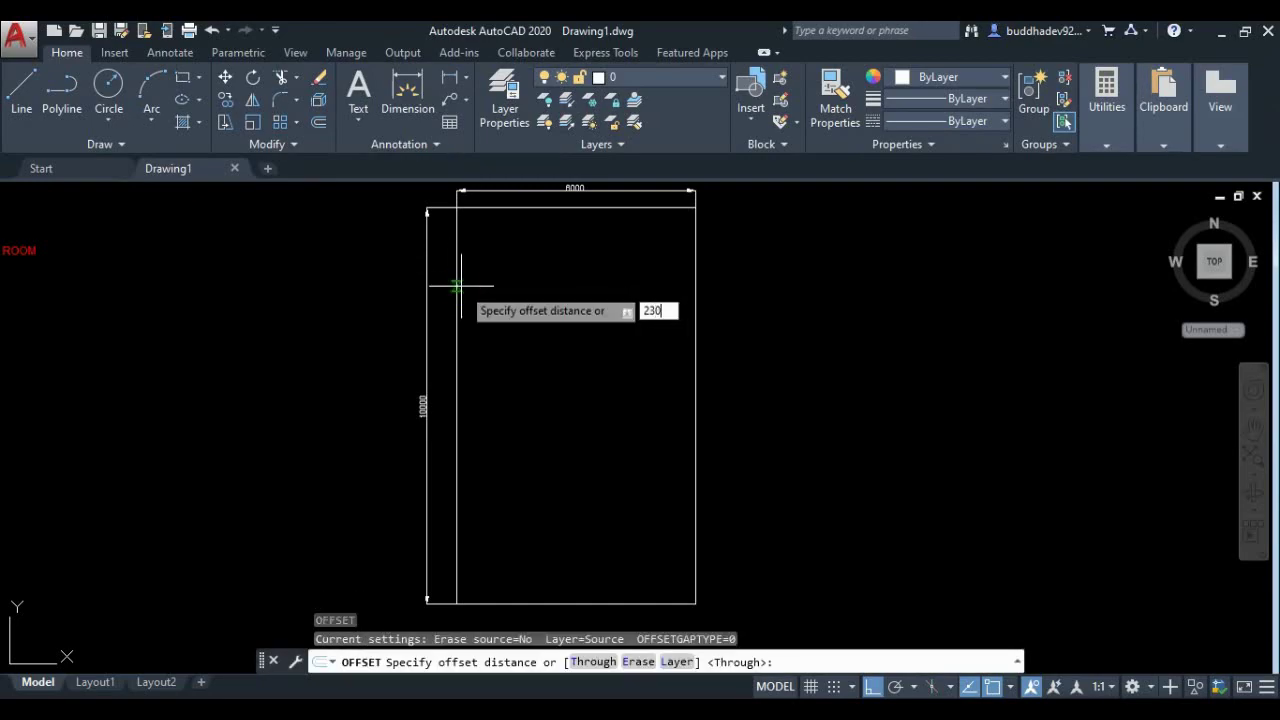
pyautogui.press('Return')
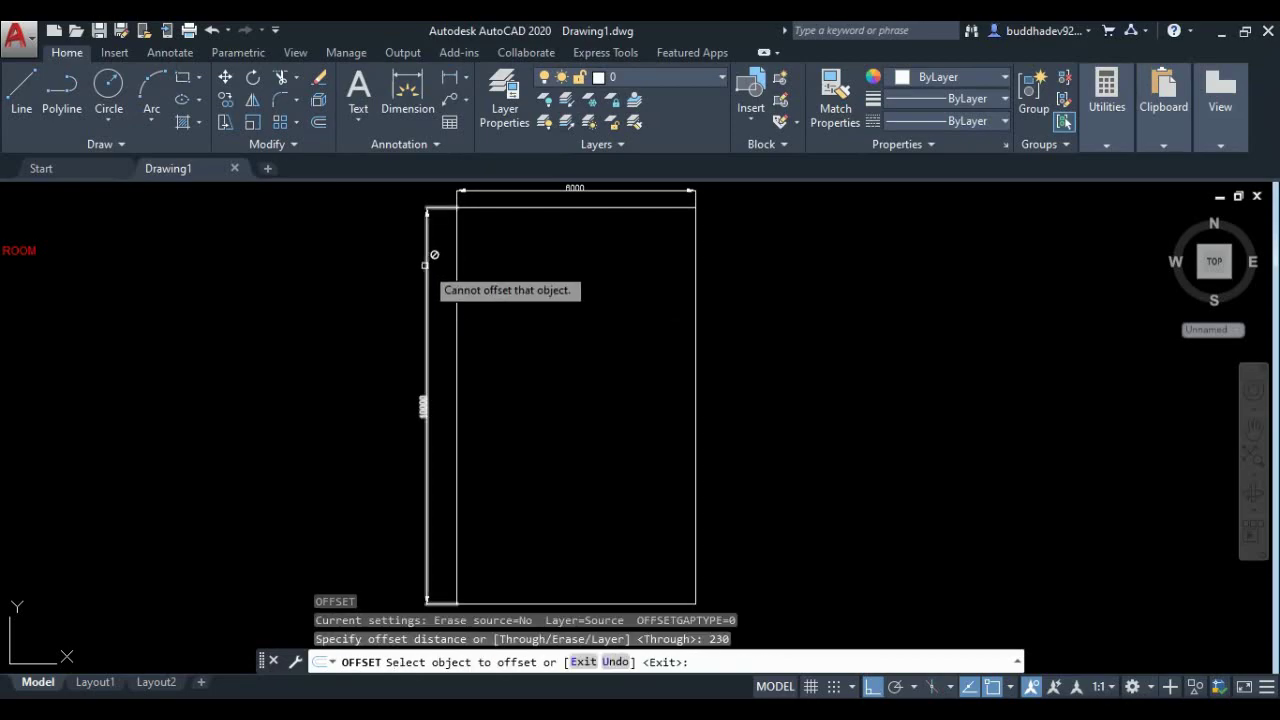
pyautogui.click(581, 210)
pyautogui.click(581, 214)
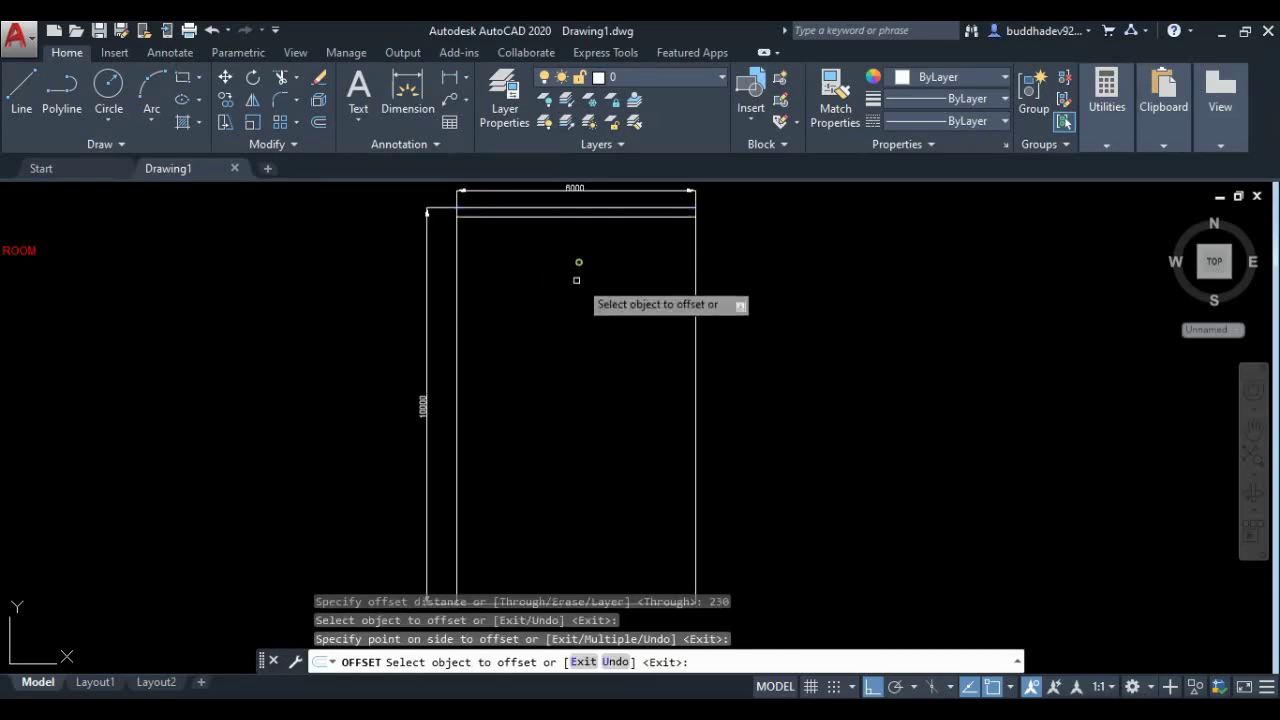
pyautogui.click(458, 346)
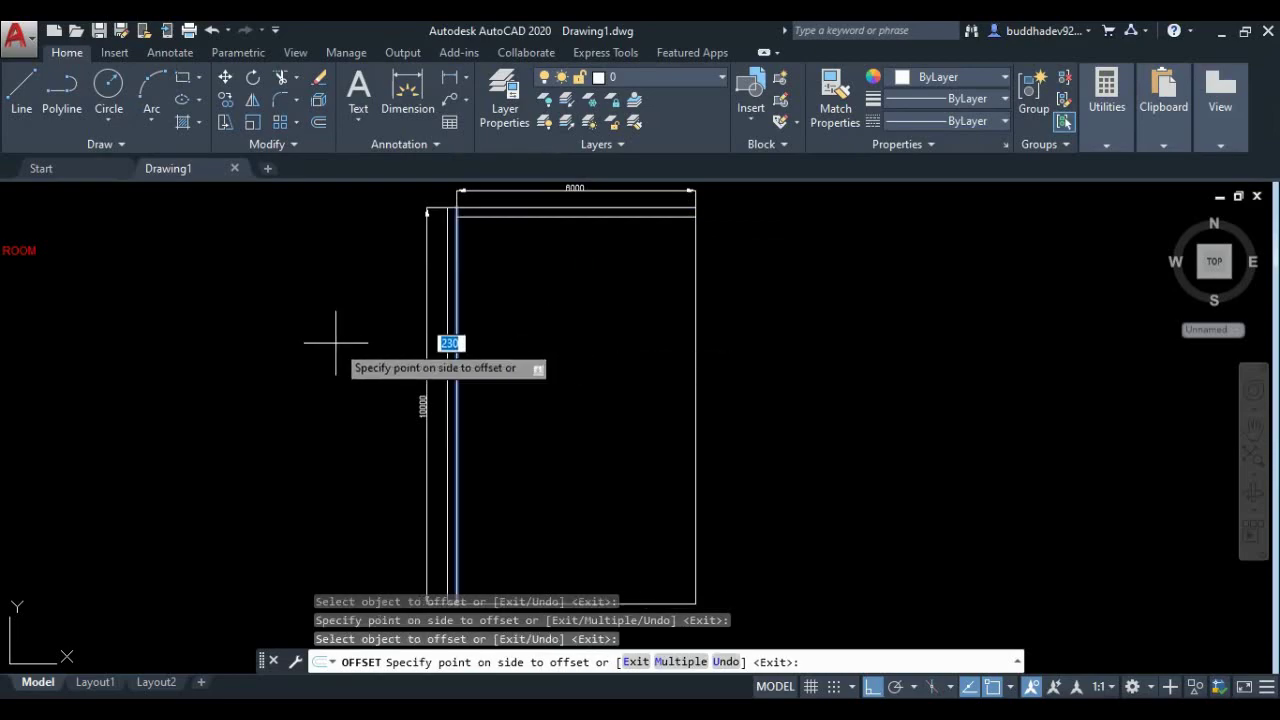
pyautogui.click(573, 349)
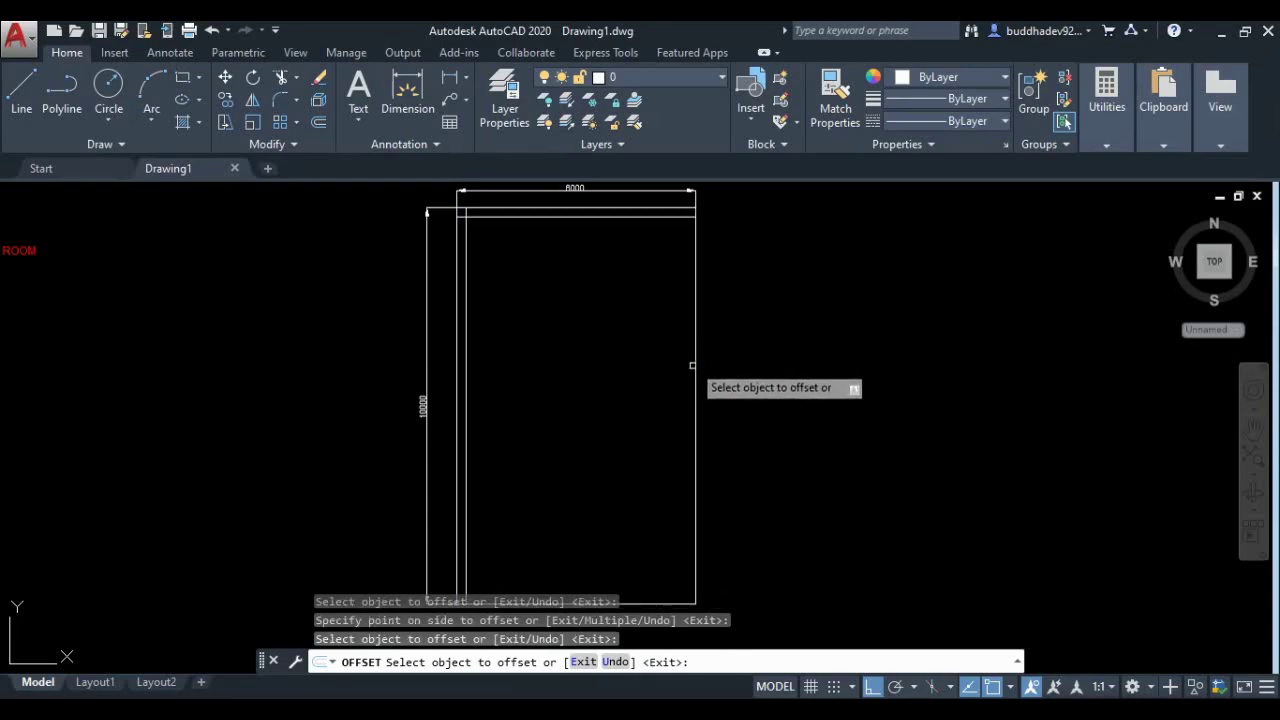
# Step: Offset the right and bottom wall lines 230 inward and save the drawing
pyautogui.click(695, 362)
pyautogui.click(551, 380)
pyautogui.click(669, 604)
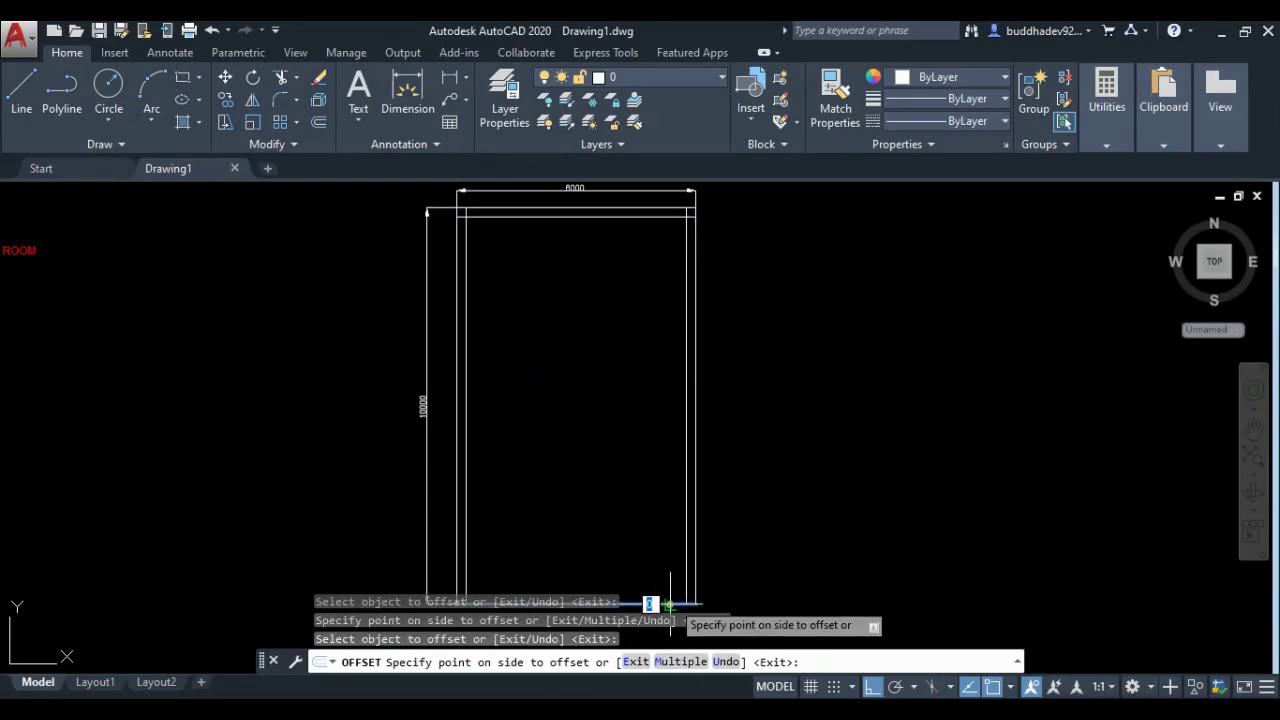
pyautogui.click(651, 560)
pyautogui.scroll(-3, 620, 449)
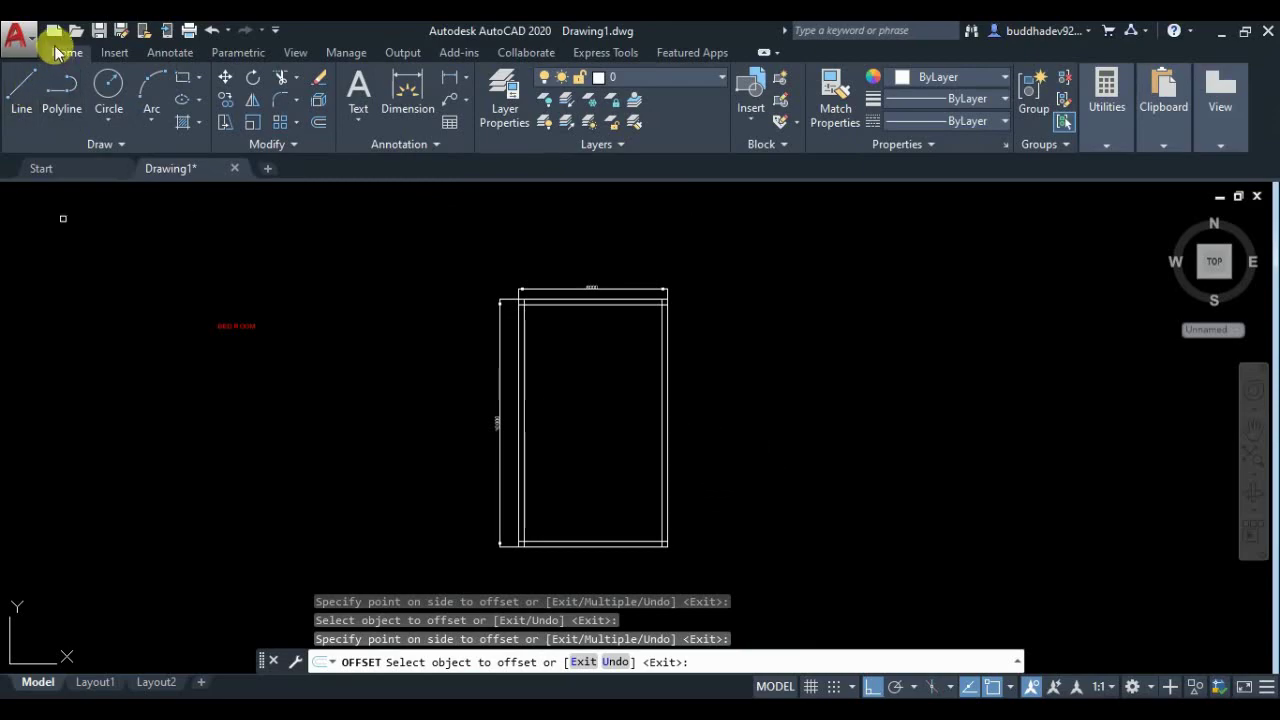
pyautogui.hotkey('ctrl', 's')
pyautogui.scroll(2, 607, 403)
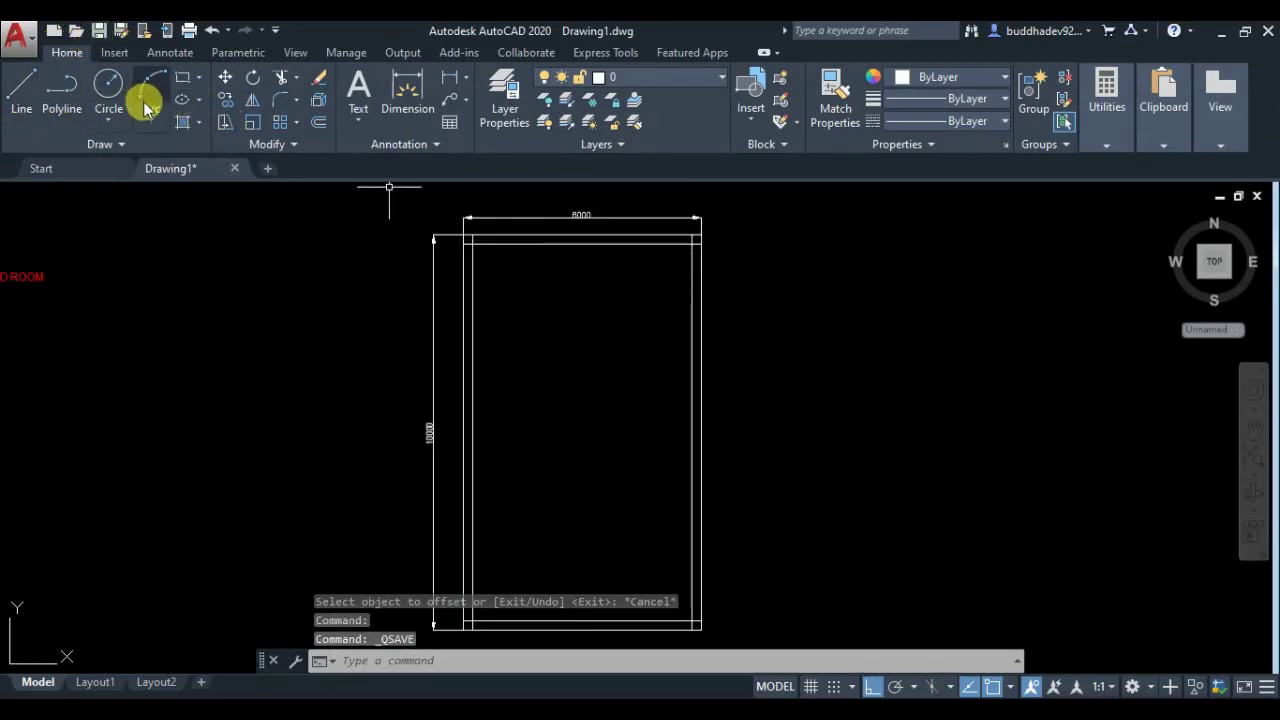
# Step: Begin a line at the top wall, then cancel it and adjust the zoom
pyautogui.click(28, 90)
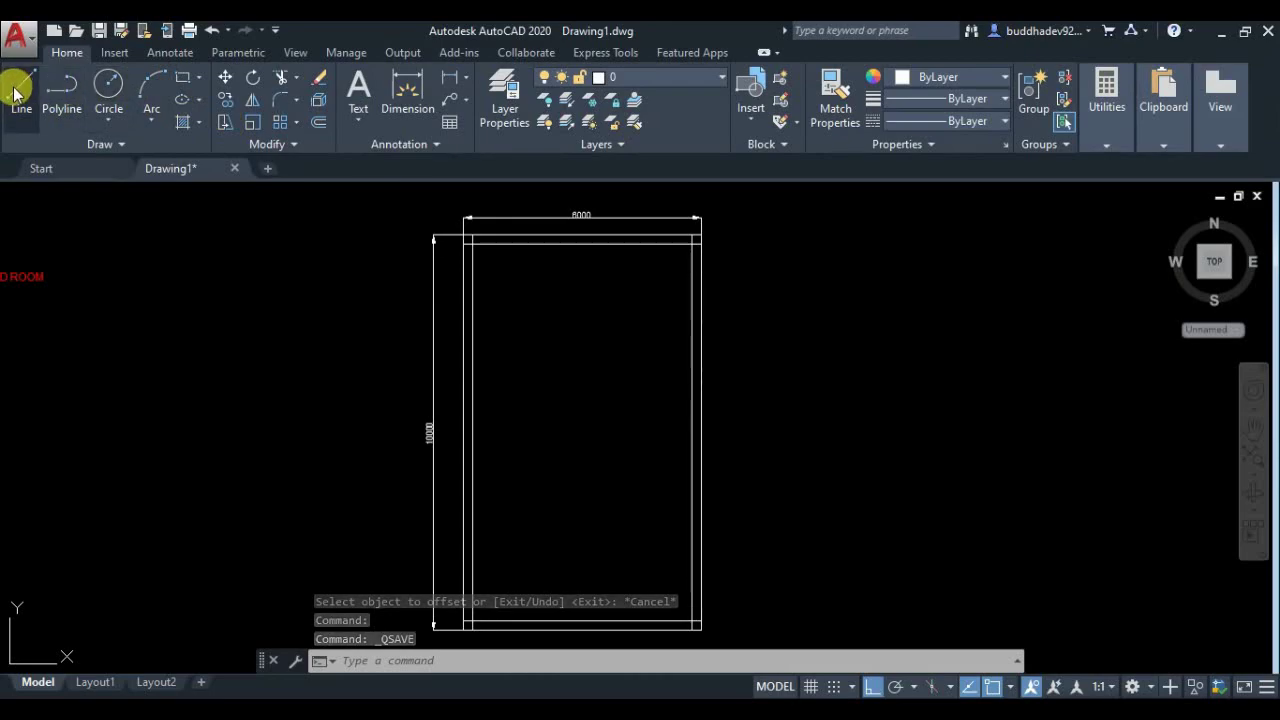
pyautogui.click(585, 236)
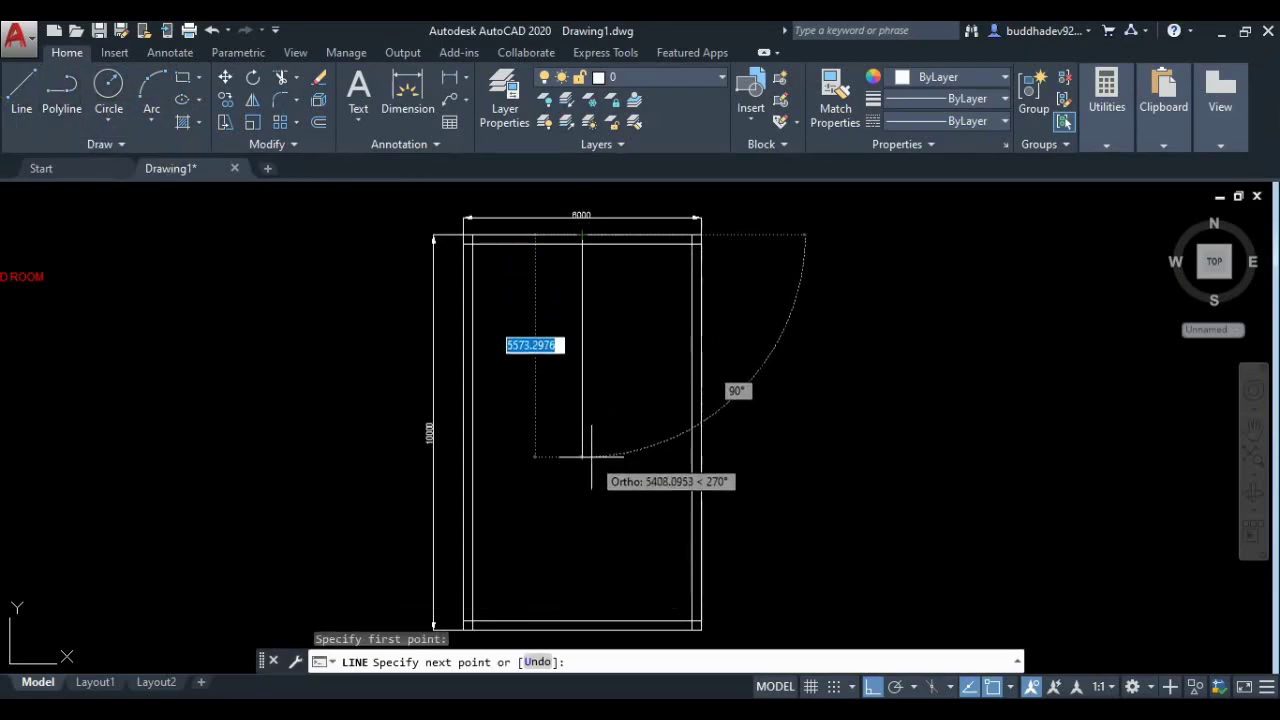
pyautogui.press('Escape')
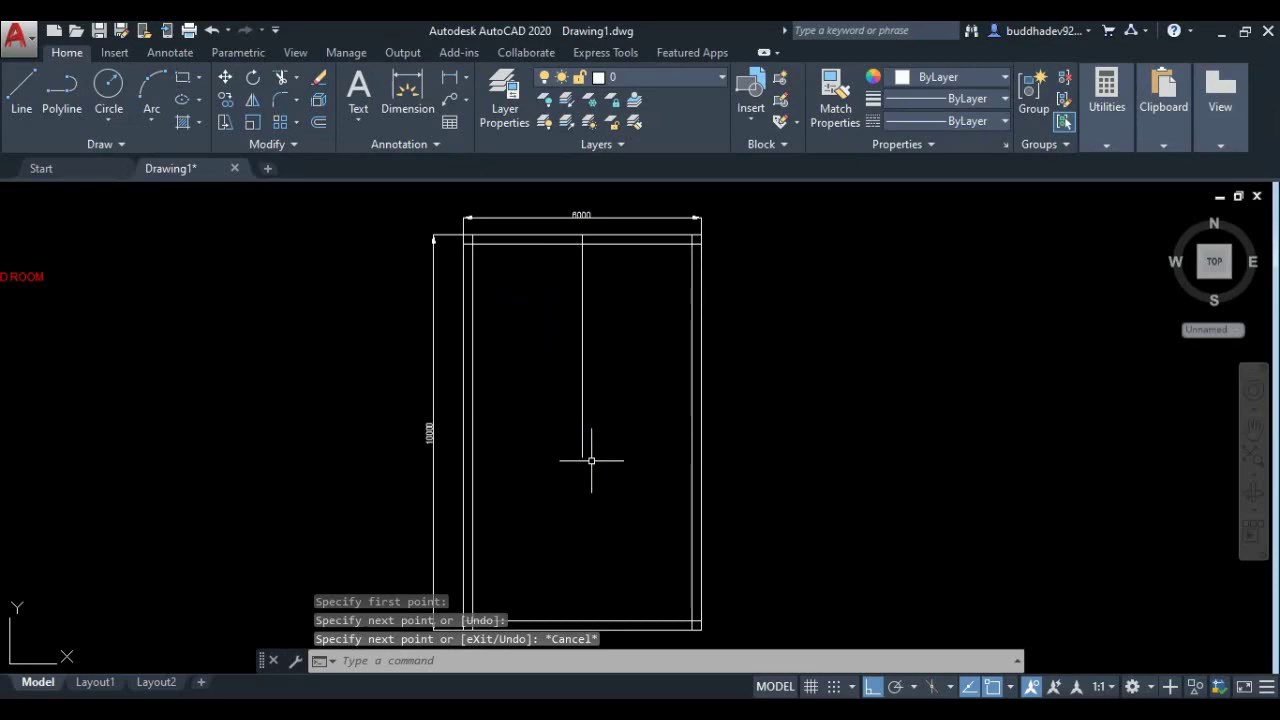
pyautogui.scroll(2, 545, 285)
pyautogui.scroll(2, 565, 268)
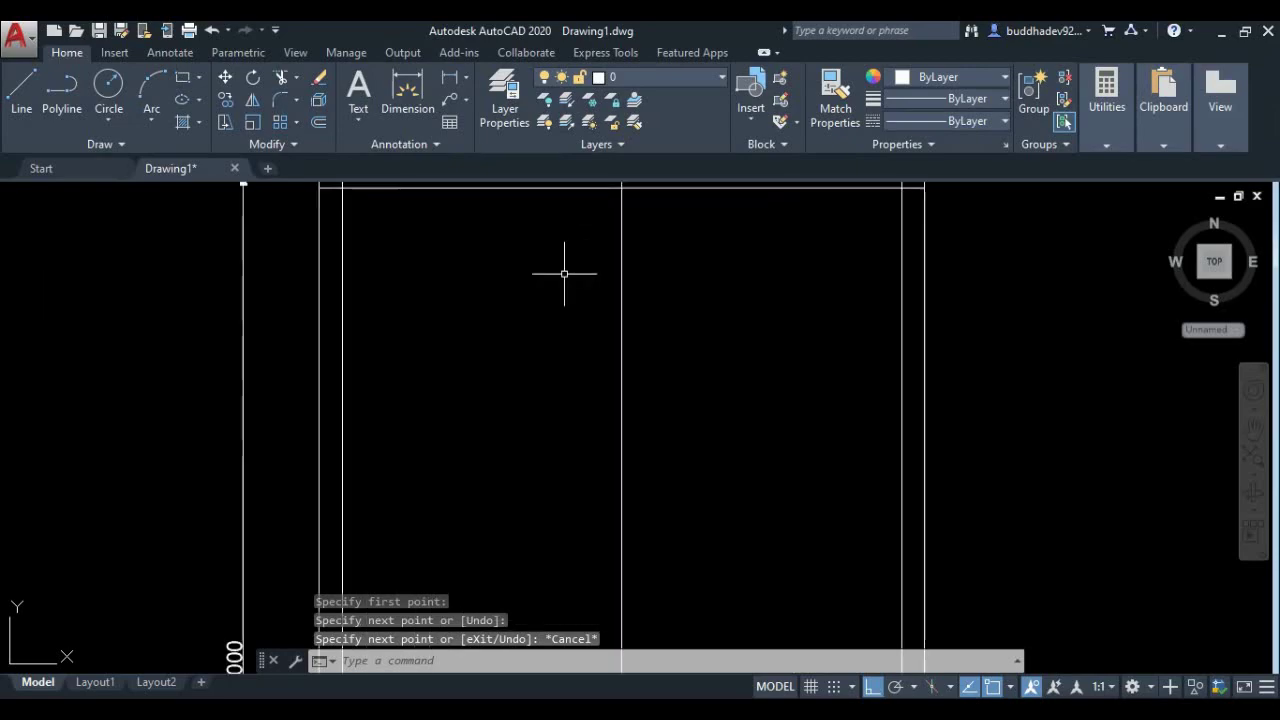
pyautogui.scroll(-2, 697, 266)
pyautogui.scroll(-1, 682, 266)
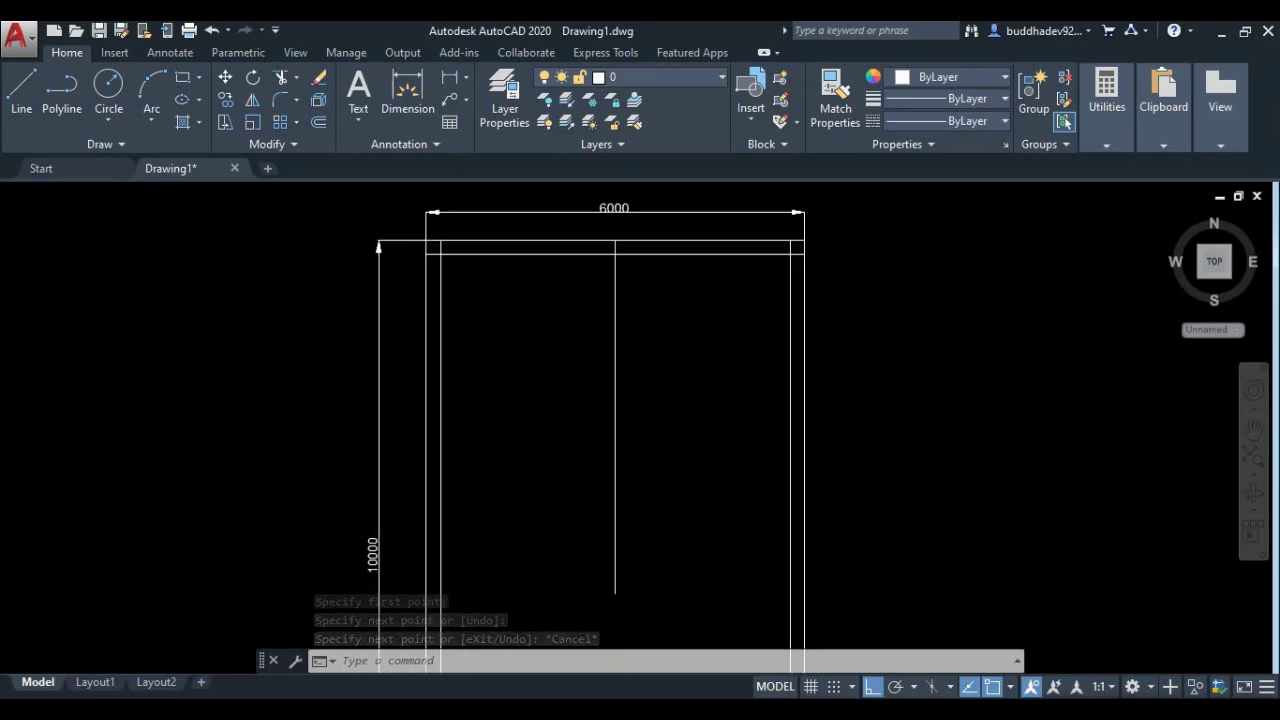
pyautogui.scroll(1, 643, 277)
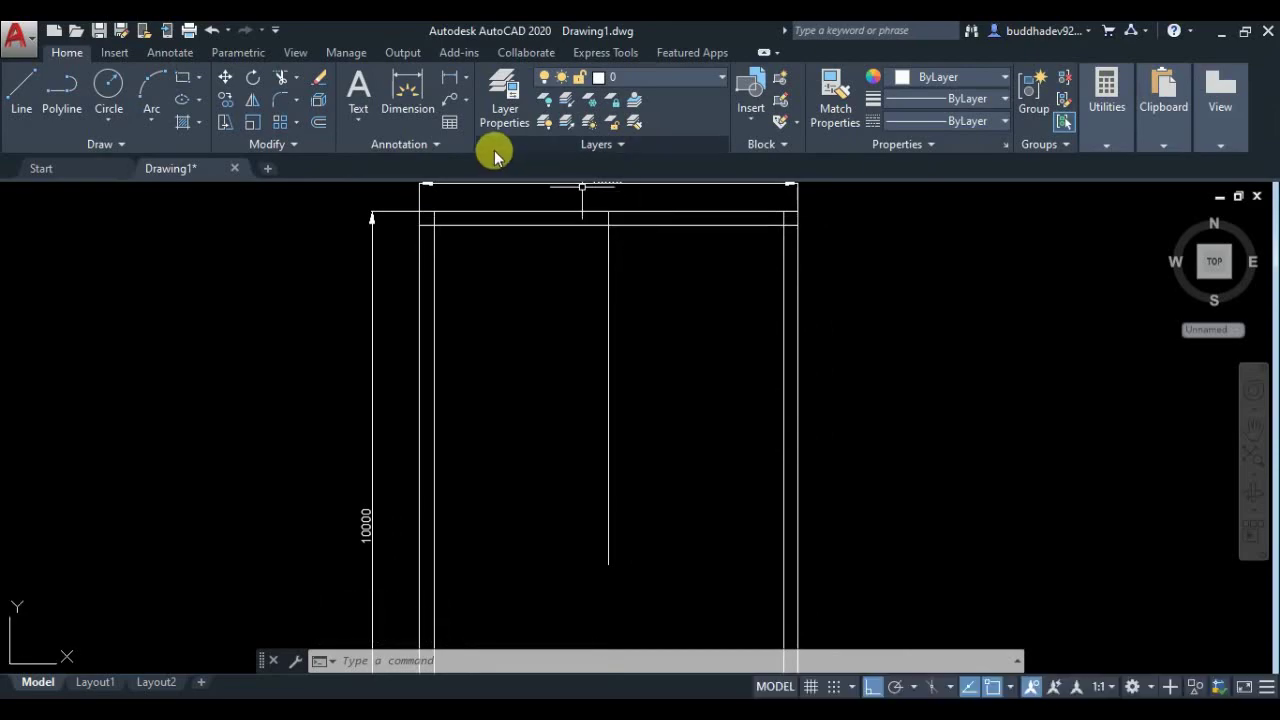
# Step: Offset the middle vertical line 56.5 to each side to form the partition
pyautogui.write('o')
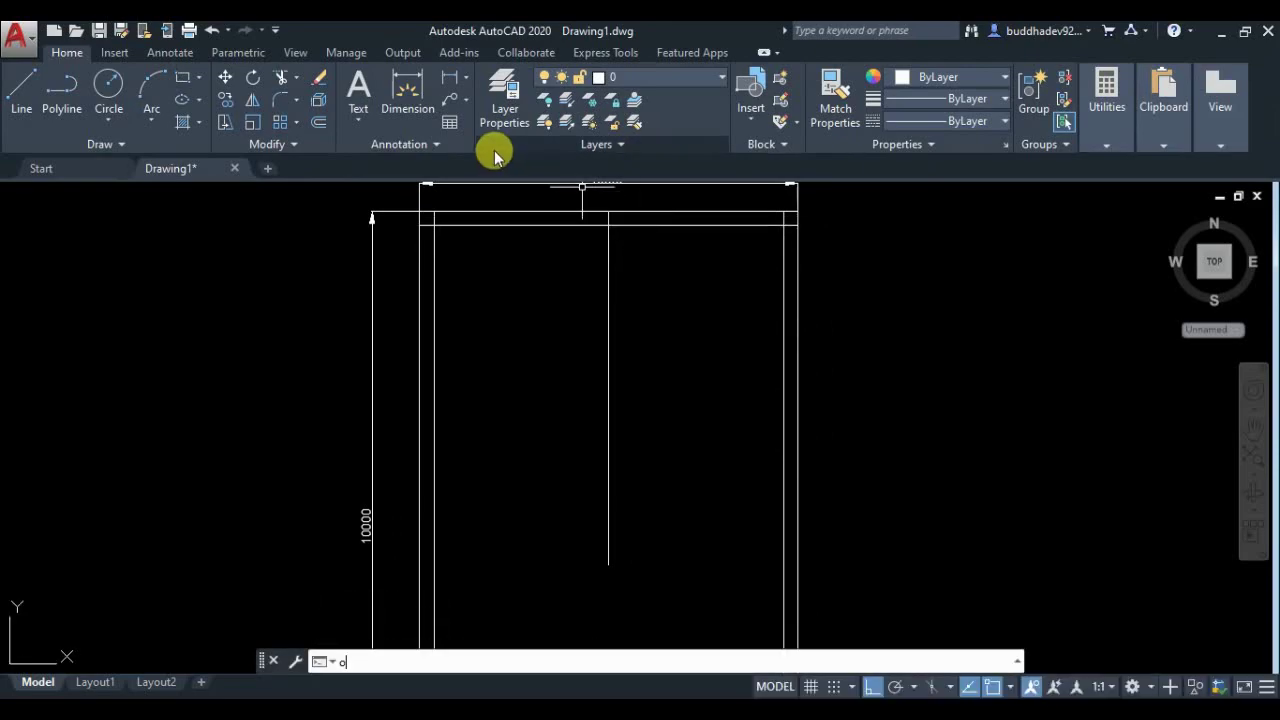
pyautogui.press('Return')
pyautogui.write('56.5')
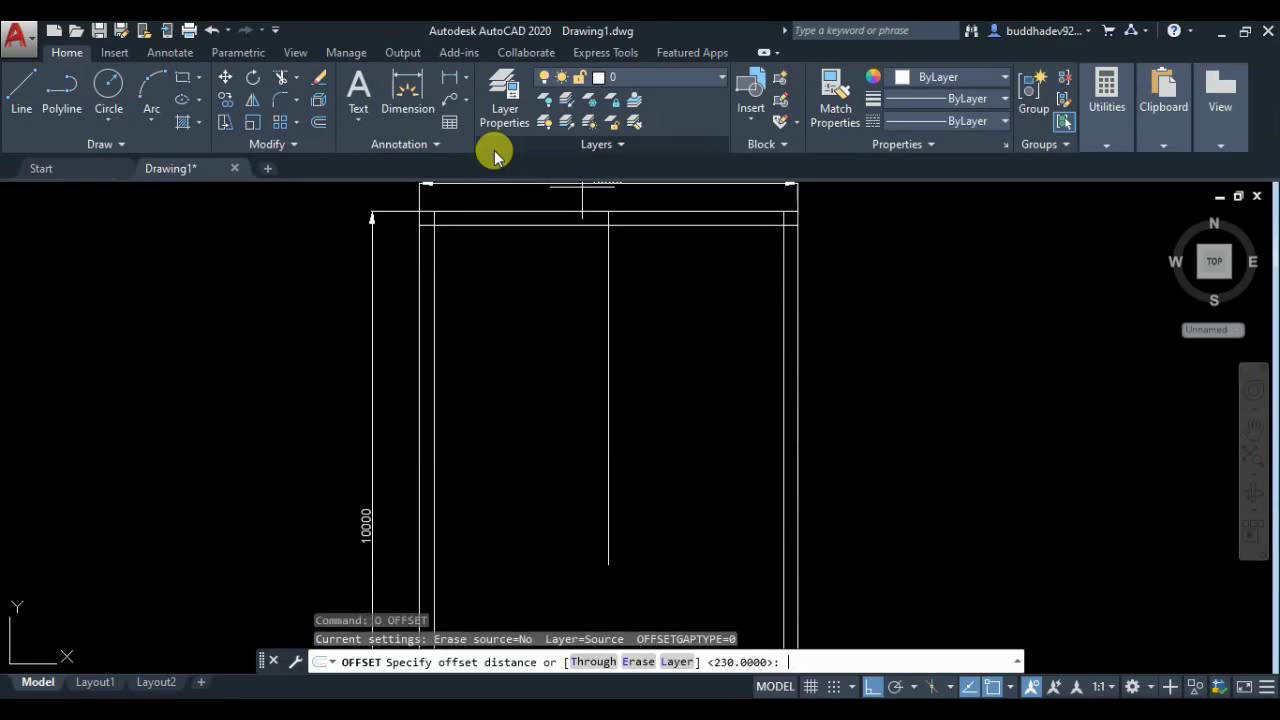
pyautogui.press('Return')
pyautogui.click(608, 300)
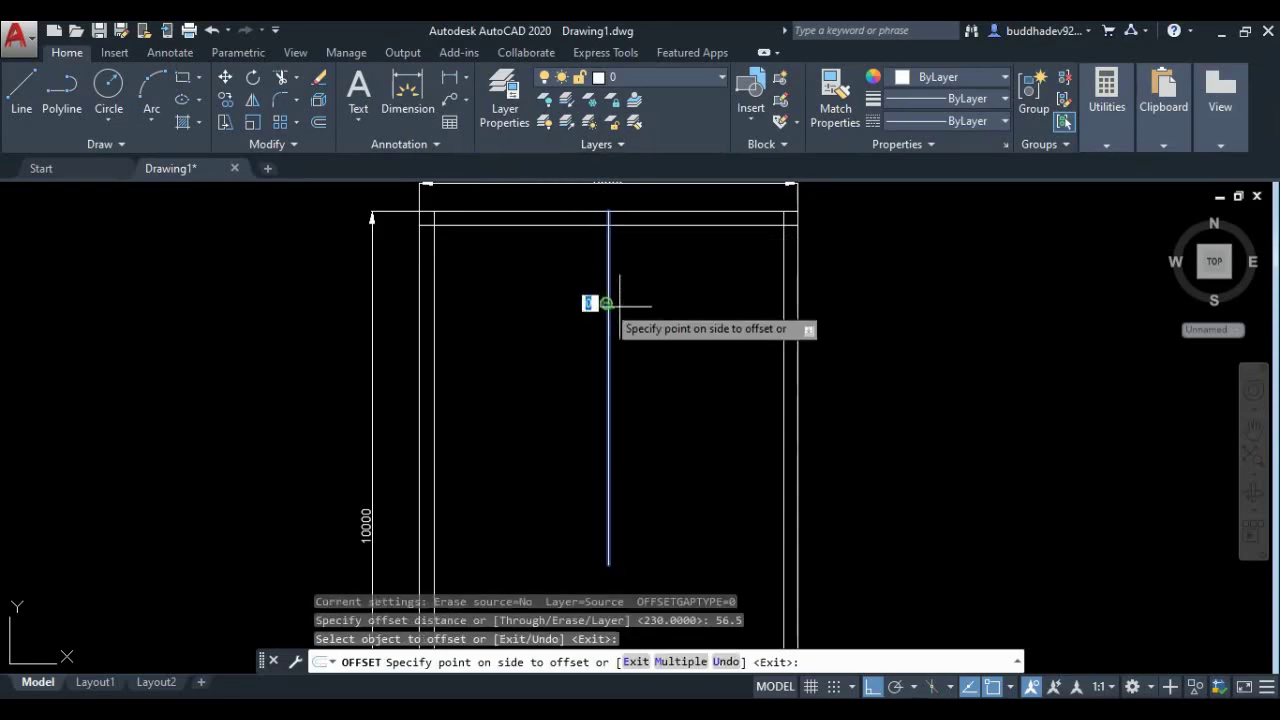
pyautogui.click(640, 318)
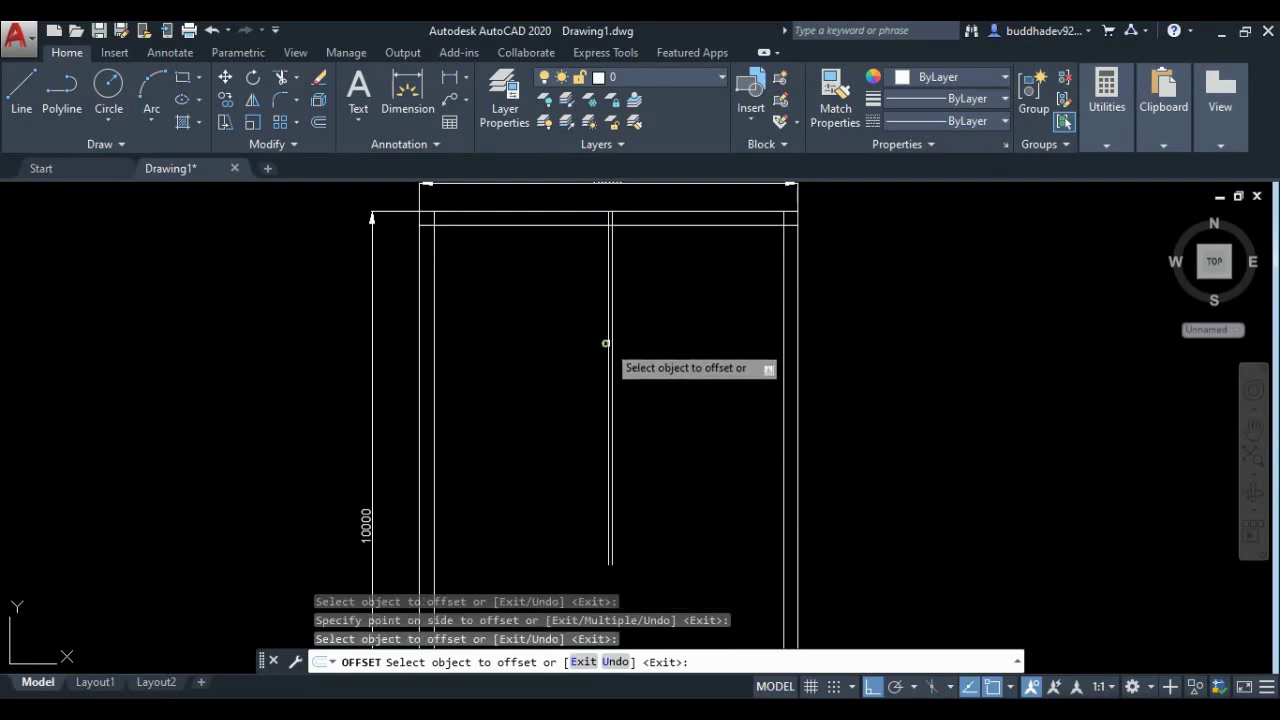
pyautogui.click(601, 340)
pyautogui.click(604, 368)
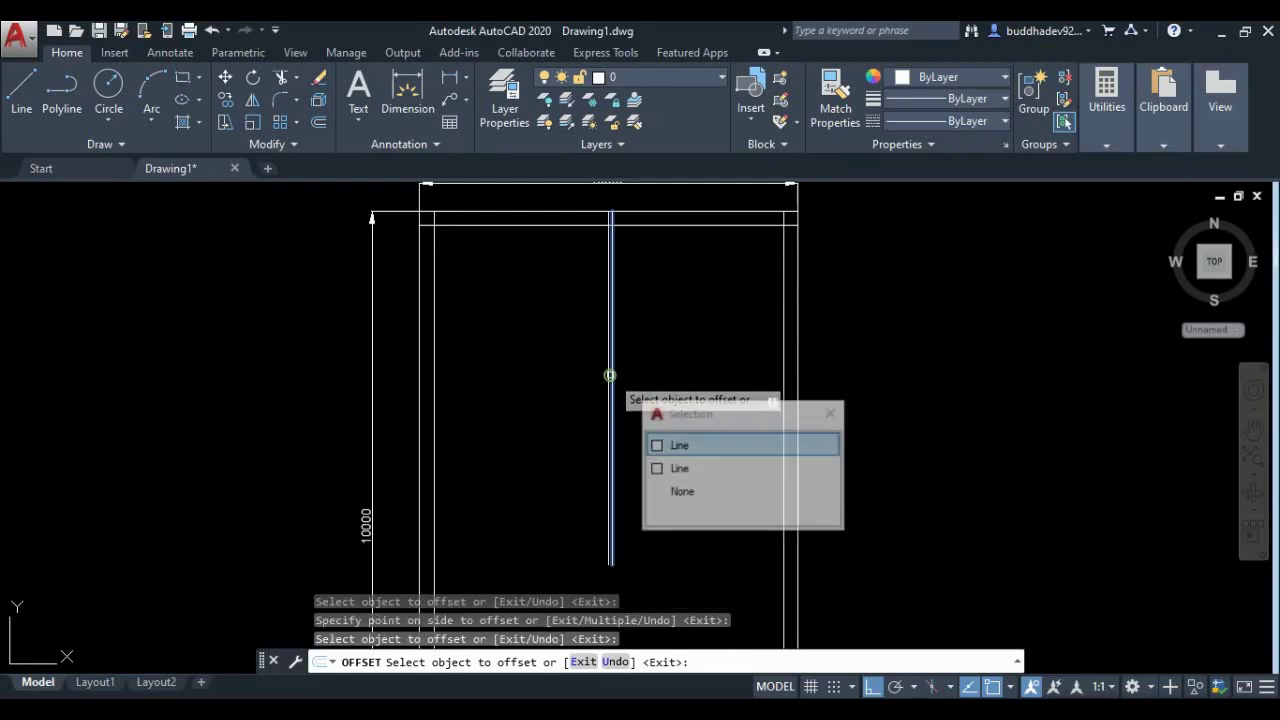
pyautogui.scroll(2, 610, 370)
pyautogui.press('Escape')
pyautogui.press('Return')
pyautogui.press('Return')
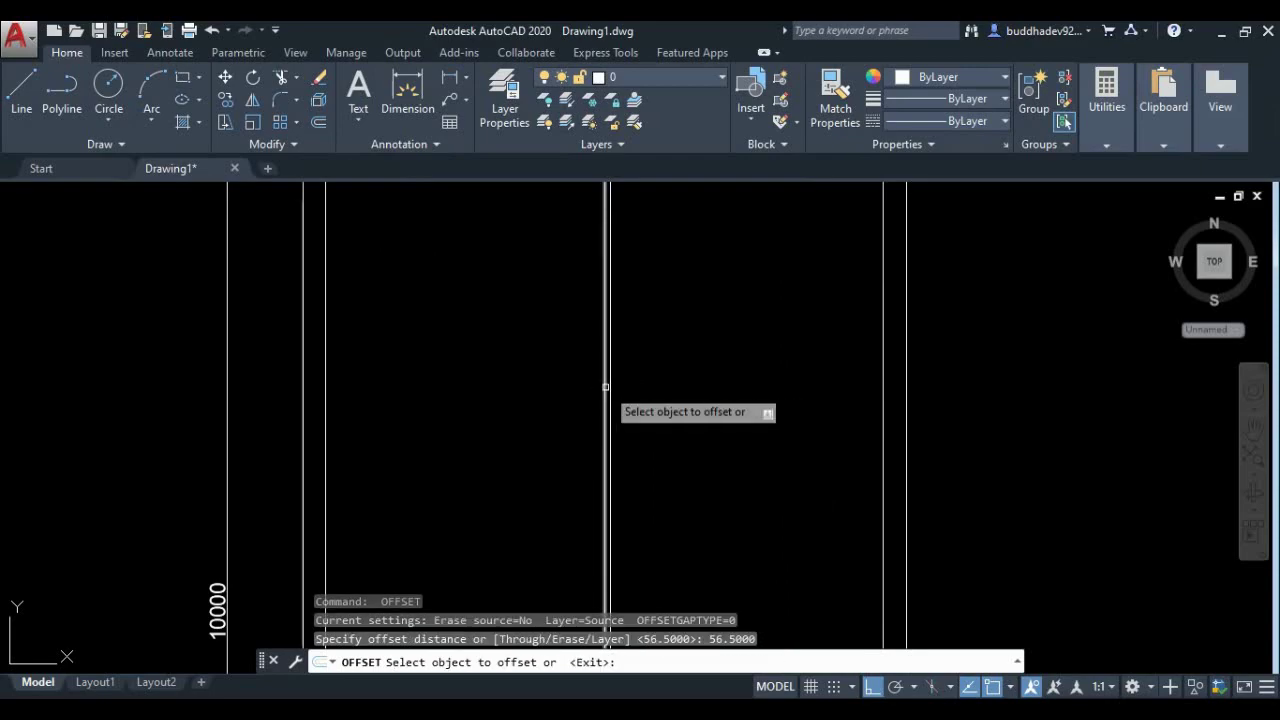
pyautogui.click(606, 405)
pyautogui.click(566, 408)
pyautogui.press('Escape')
pyautogui.scroll(3, 600, 411)
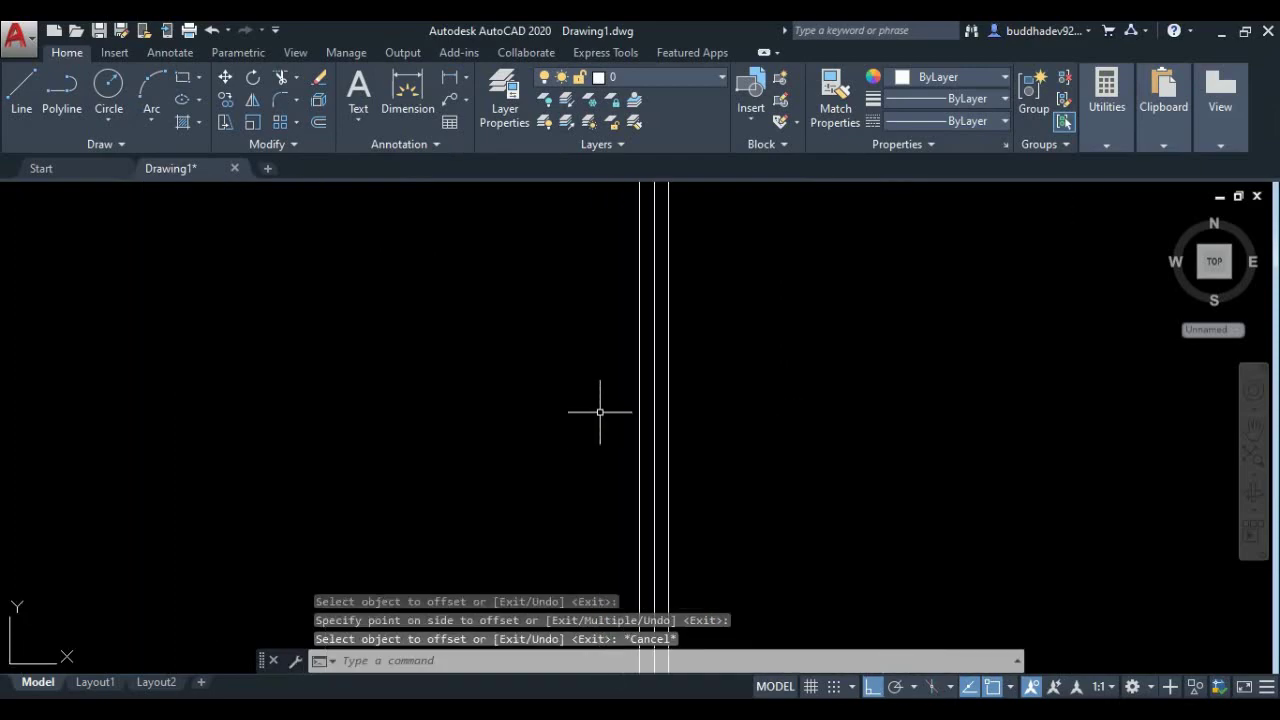
# Step: Delete the original middle vertical line, leaving the double-line partition
pyautogui.click(654, 443)
pyautogui.press('Delete')
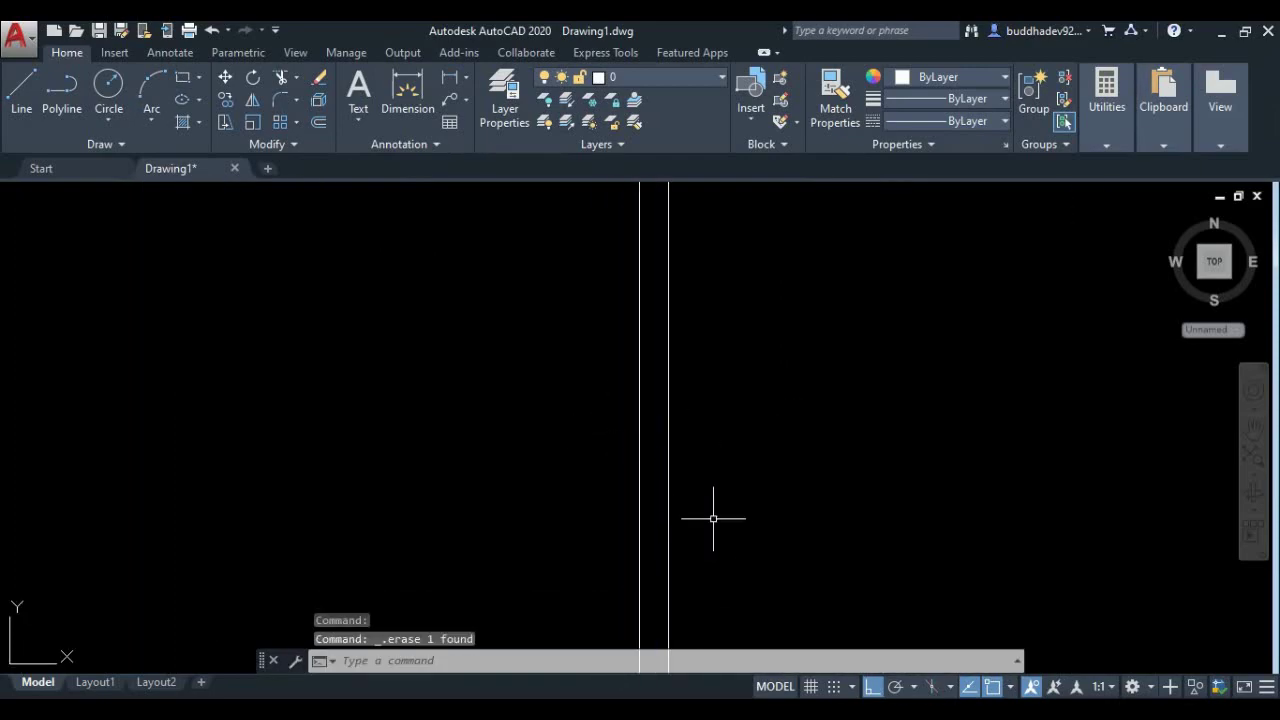
pyautogui.scroll(-3, 716, 512)
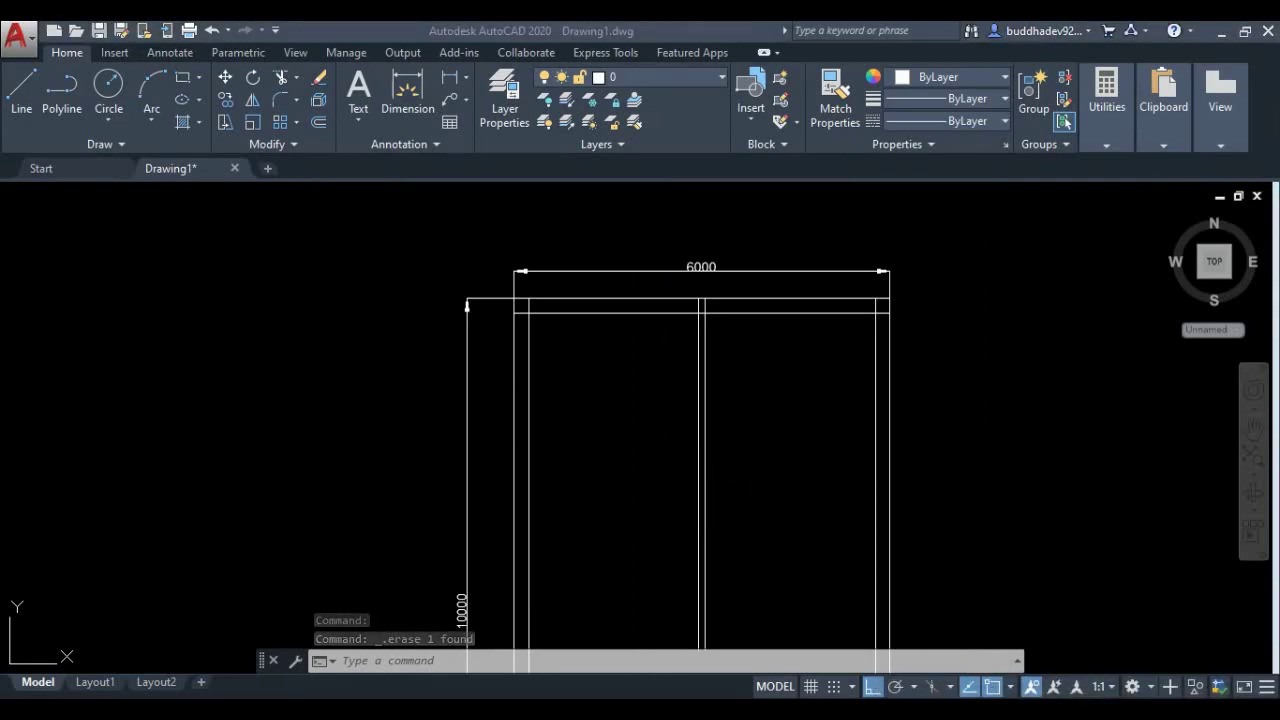
pyautogui.scroll(-2, 709, 343)
pyautogui.scroll(-4, 709, 343)
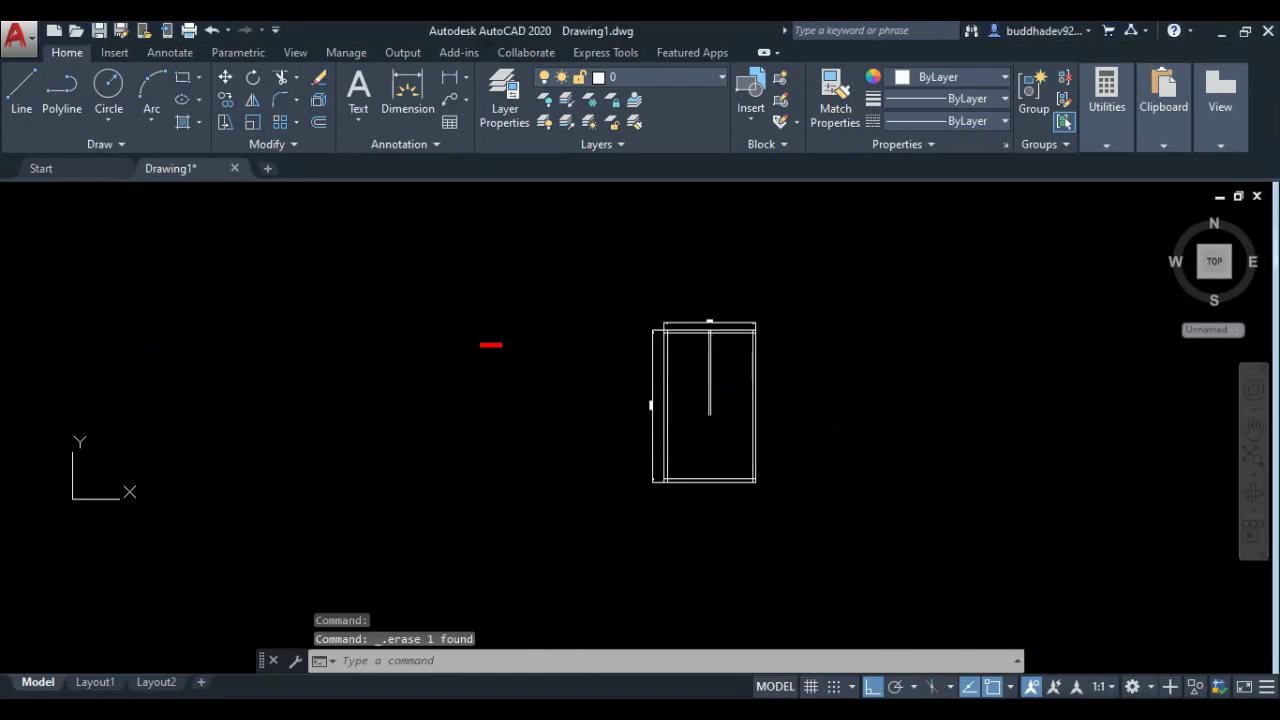
pyautogui.scroll(2, 700, 391)
pyautogui.scroll(1, 700, 391)
pyautogui.moveTo(674, 351); pyautogui.dragTo(614, 374, button='middle')
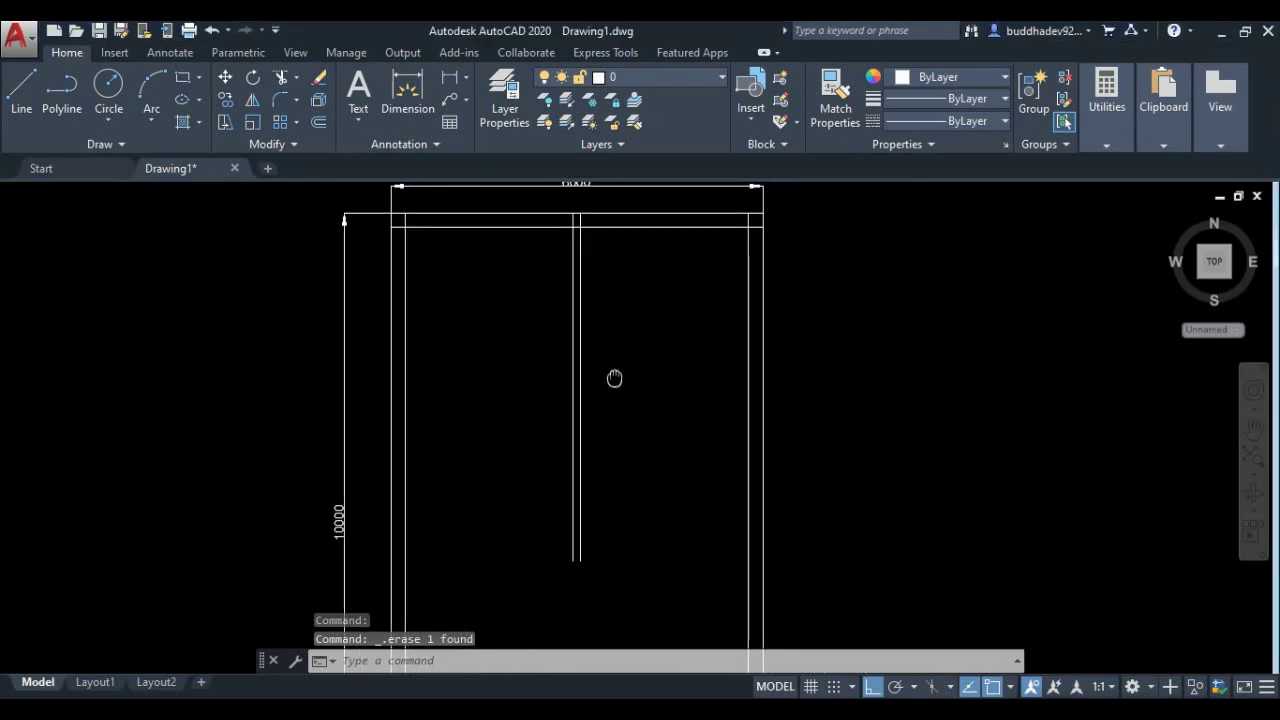
# Step: Copy the inner top wall line 3000 downward
pyautogui.click(226, 99)
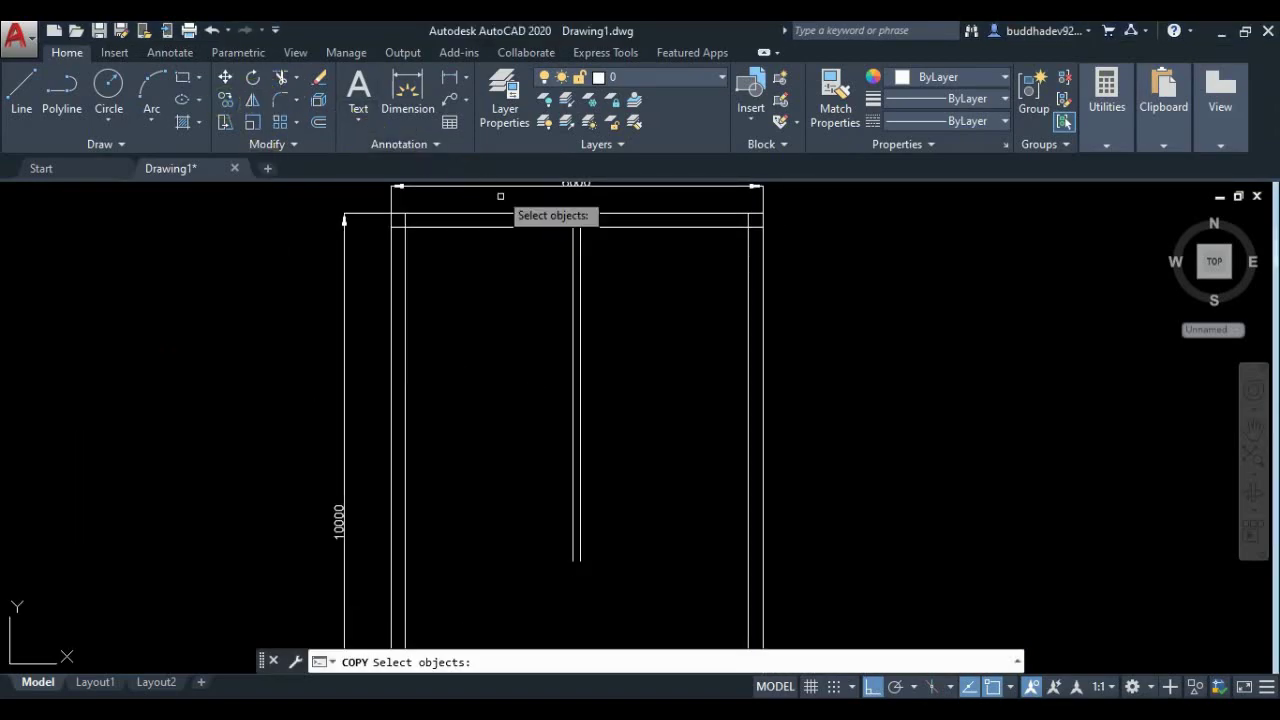
pyautogui.click(502, 226)
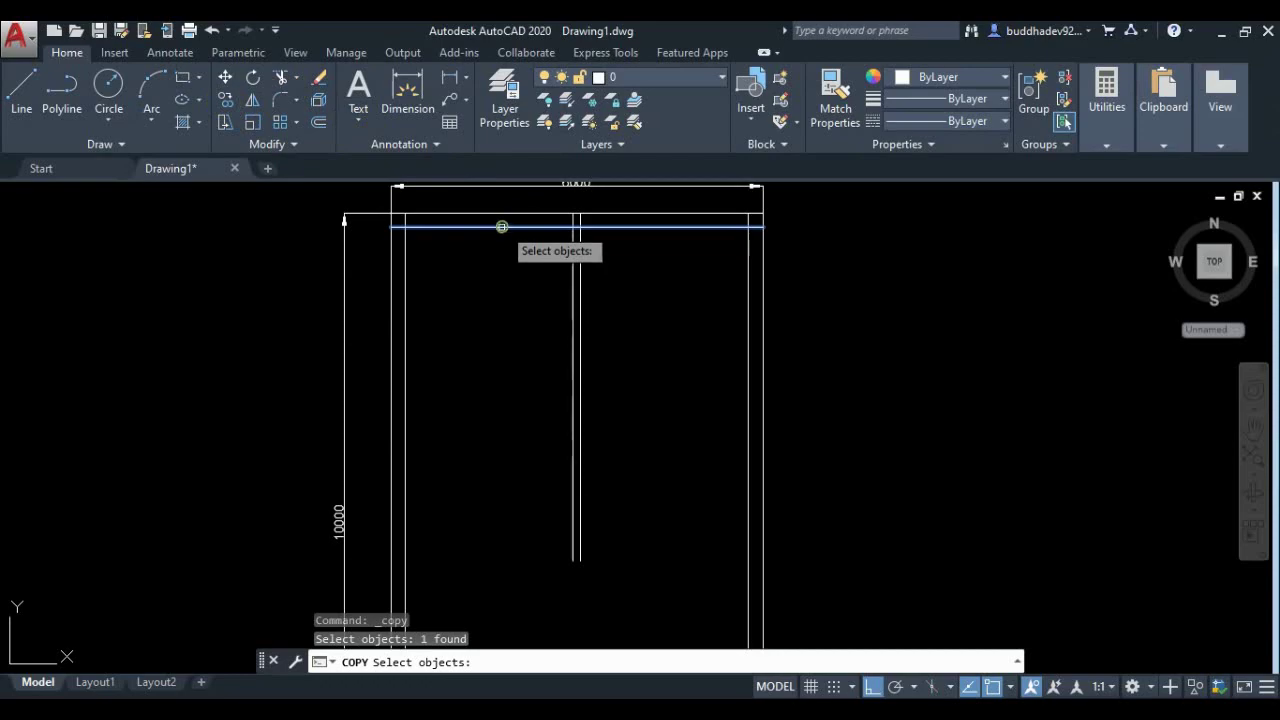
pyautogui.press('Return')
pyautogui.click(830, 237)
pyautogui.write('3000')
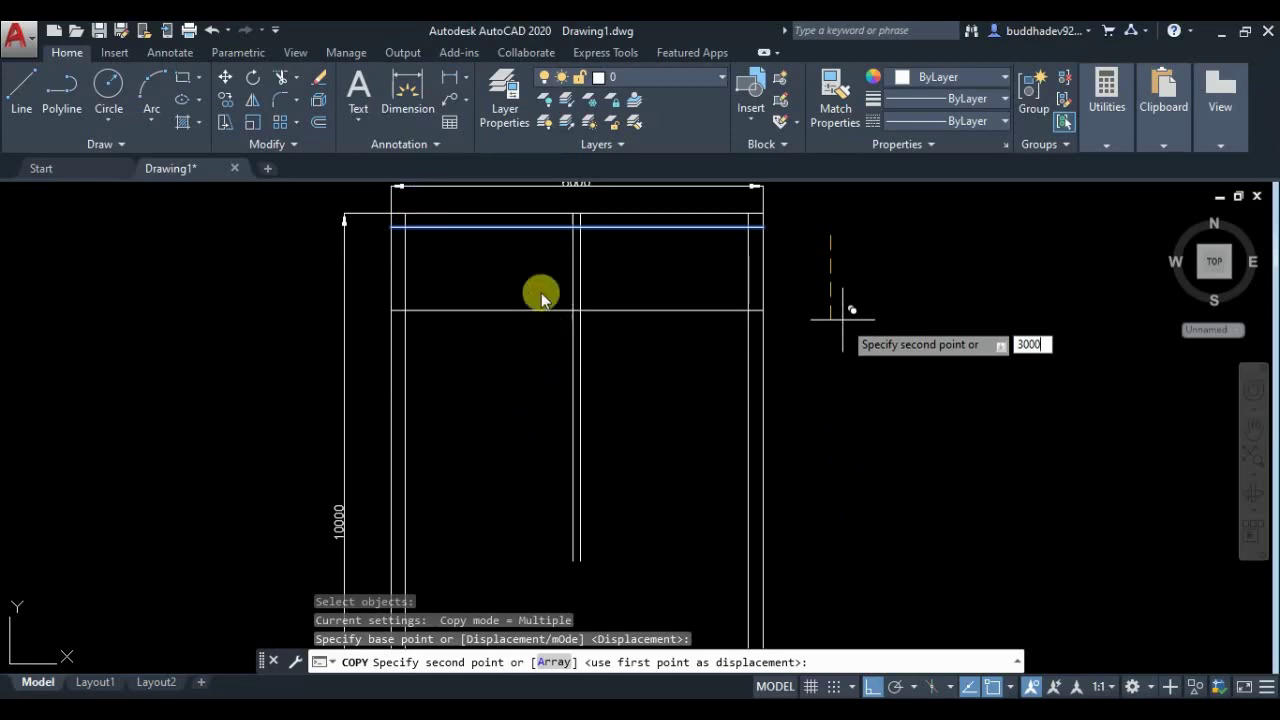
pyautogui.press('Return')
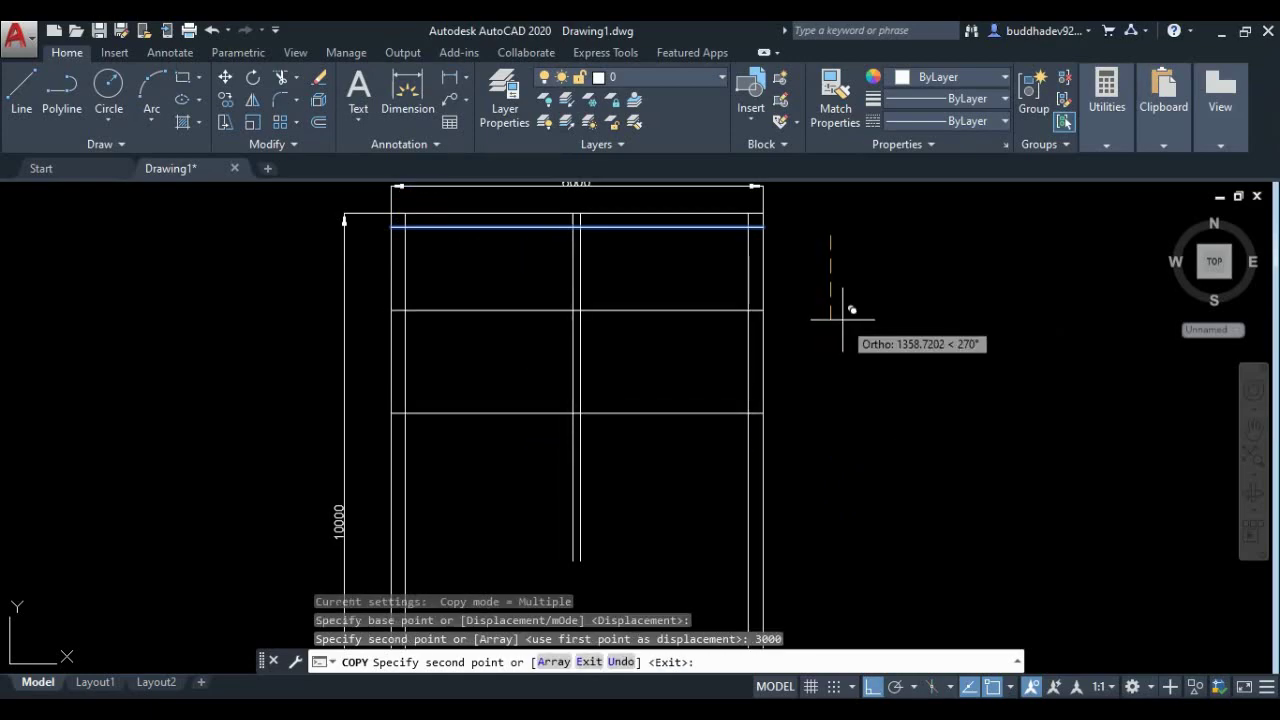
pyautogui.press('Escape')
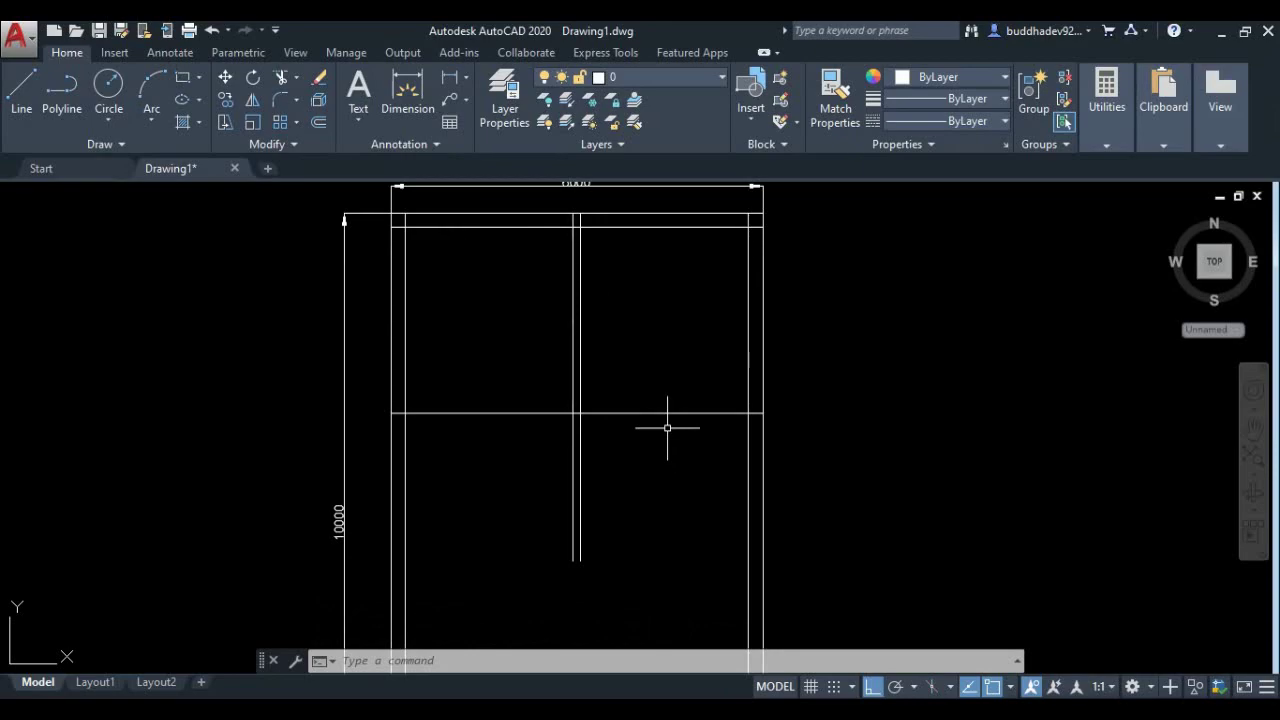
pyautogui.write('o')
# Step: Offset the copied line 115 downward to form the cross wall
pyautogui.press('Return')
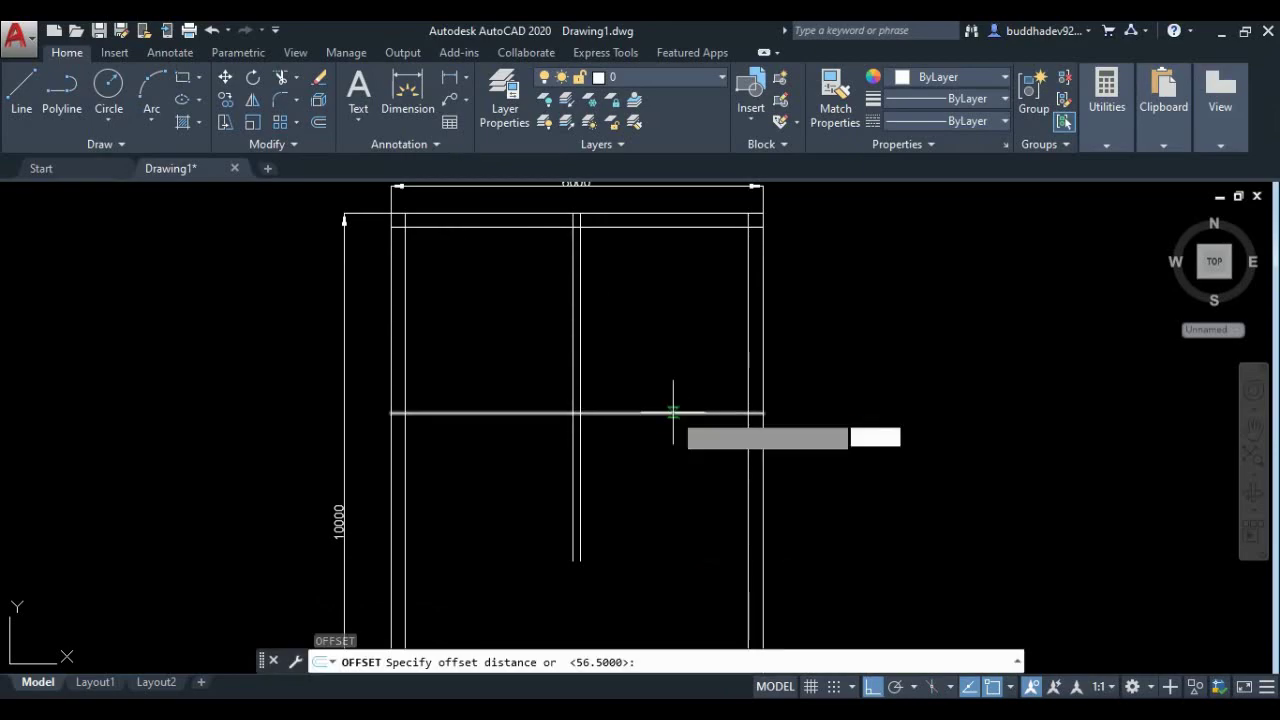
pyautogui.write('115')
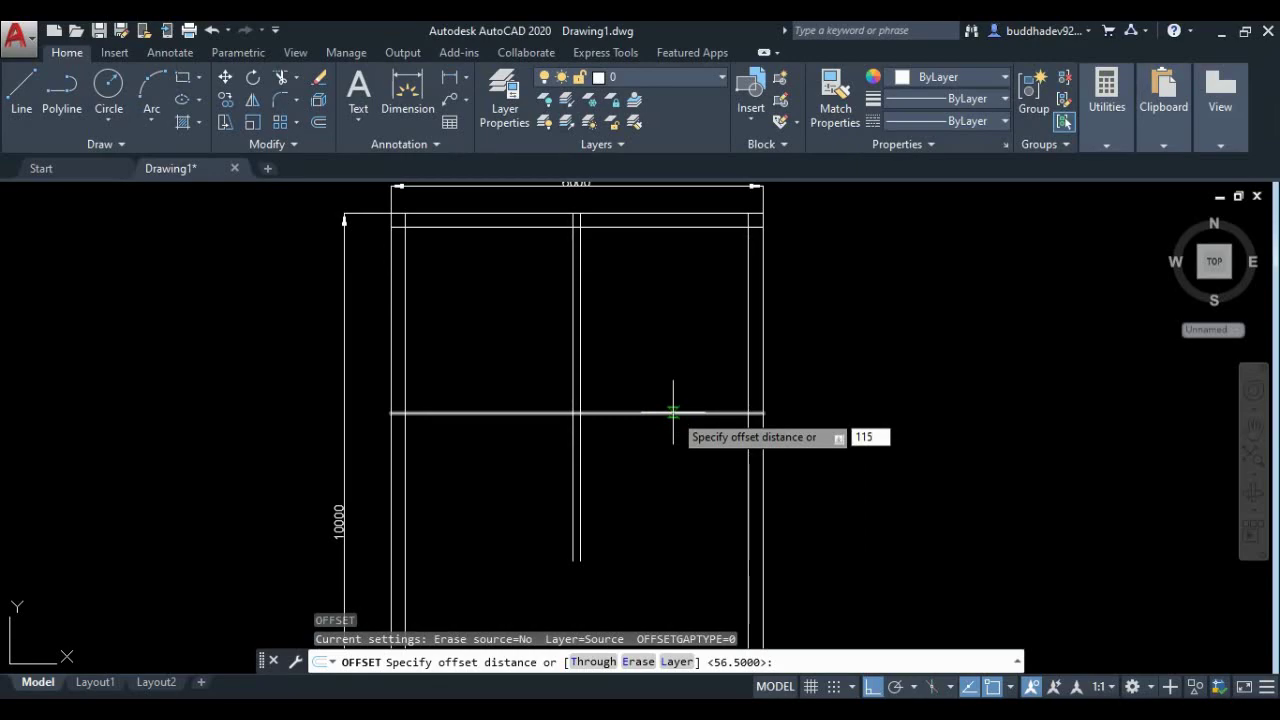
pyautogui.press('Return')
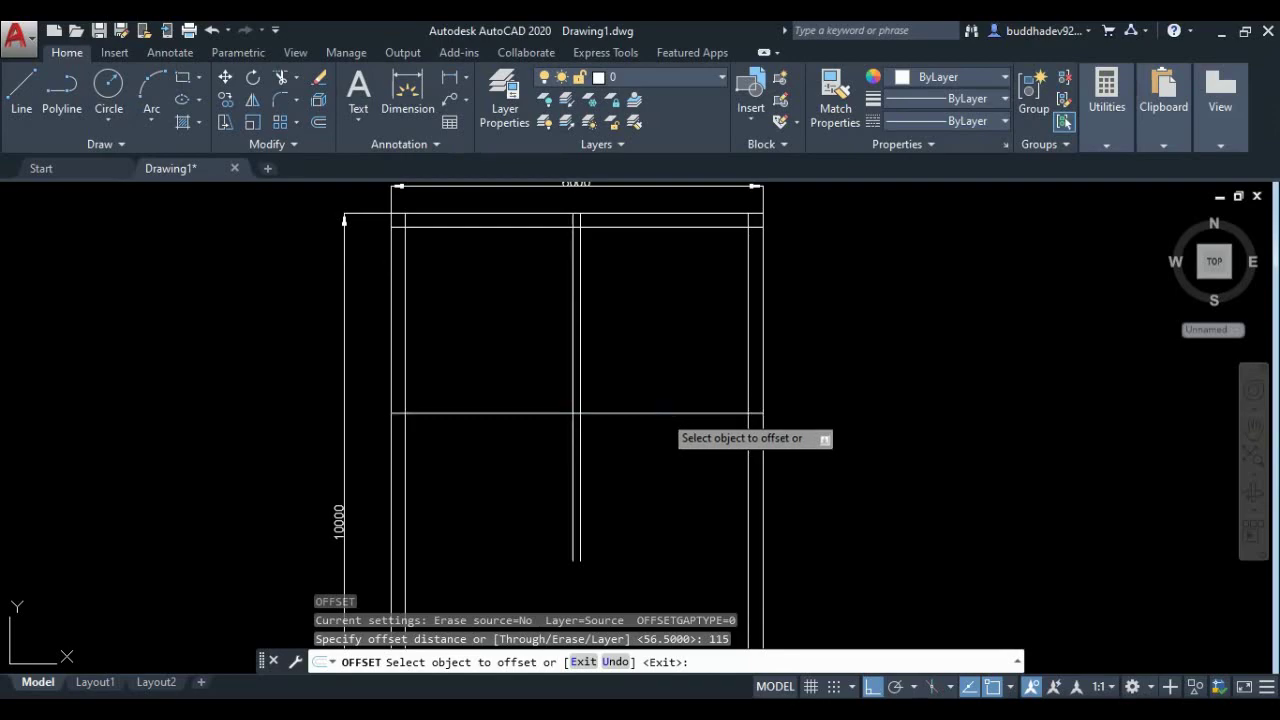
pyautogui.click(657, 413)
pyautogui.click(660, 480)
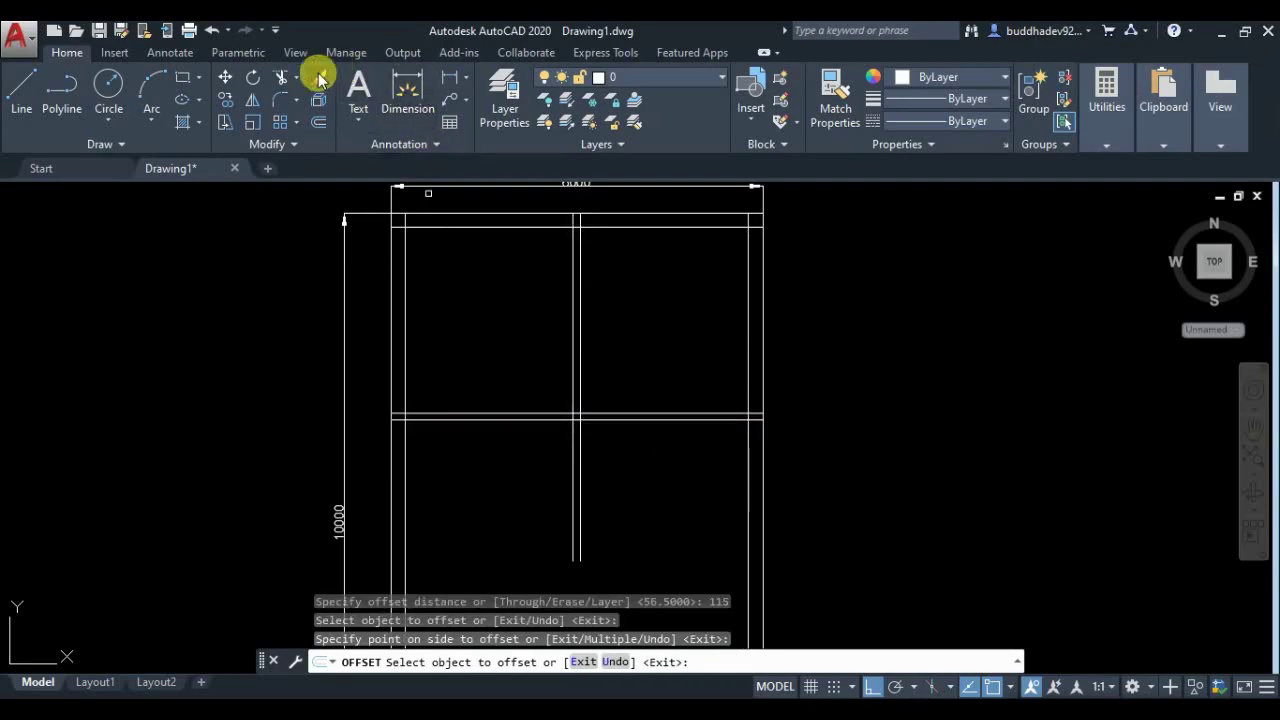
# Step: Trim the centre partition so it stops at the new cross wall
pyautogui.press('Return')
pyautogui.click(609, 520)
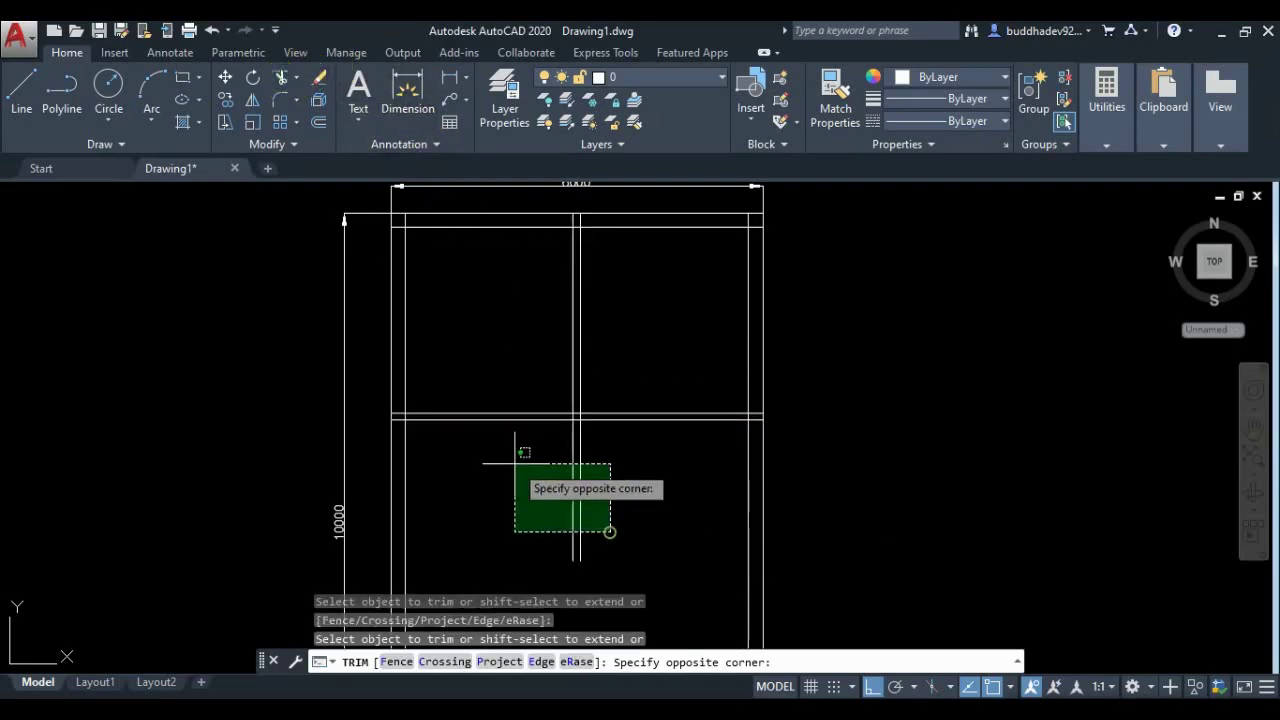
pyautogui.click(514, 455)
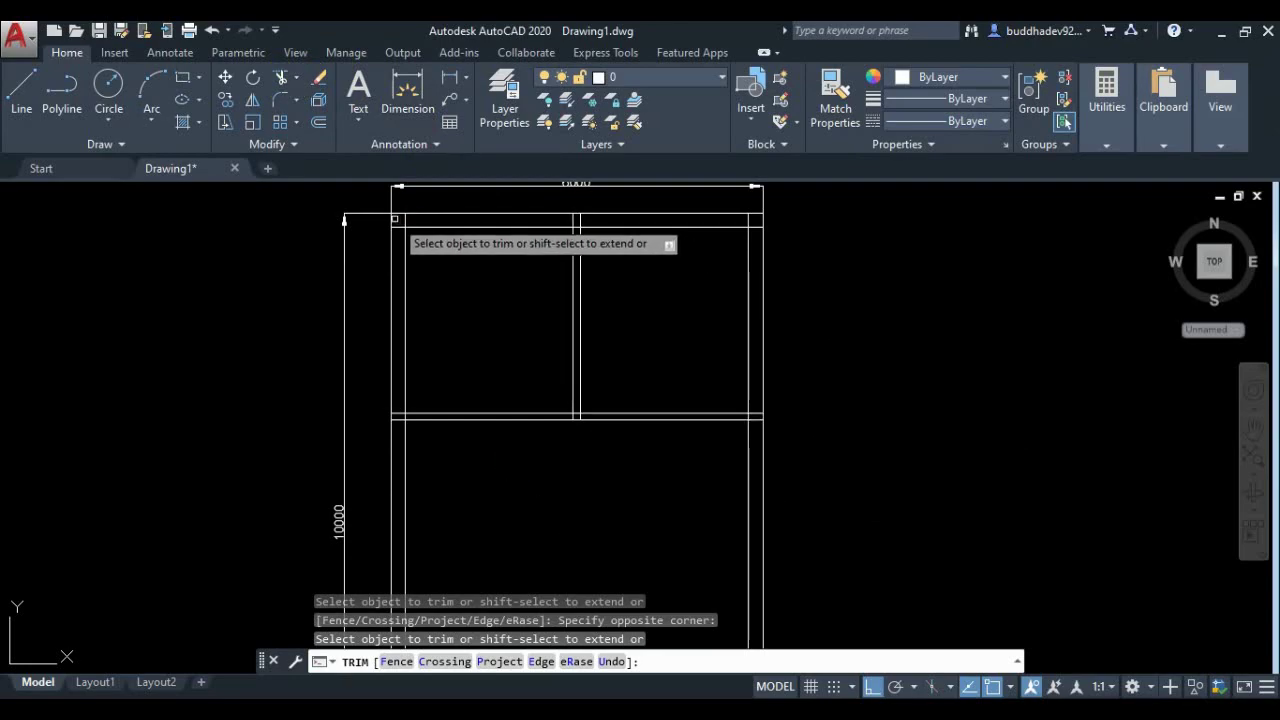
pyautogui.scroll(2, 398, 220)
pyautogui.scroll(-2, 515, 265)
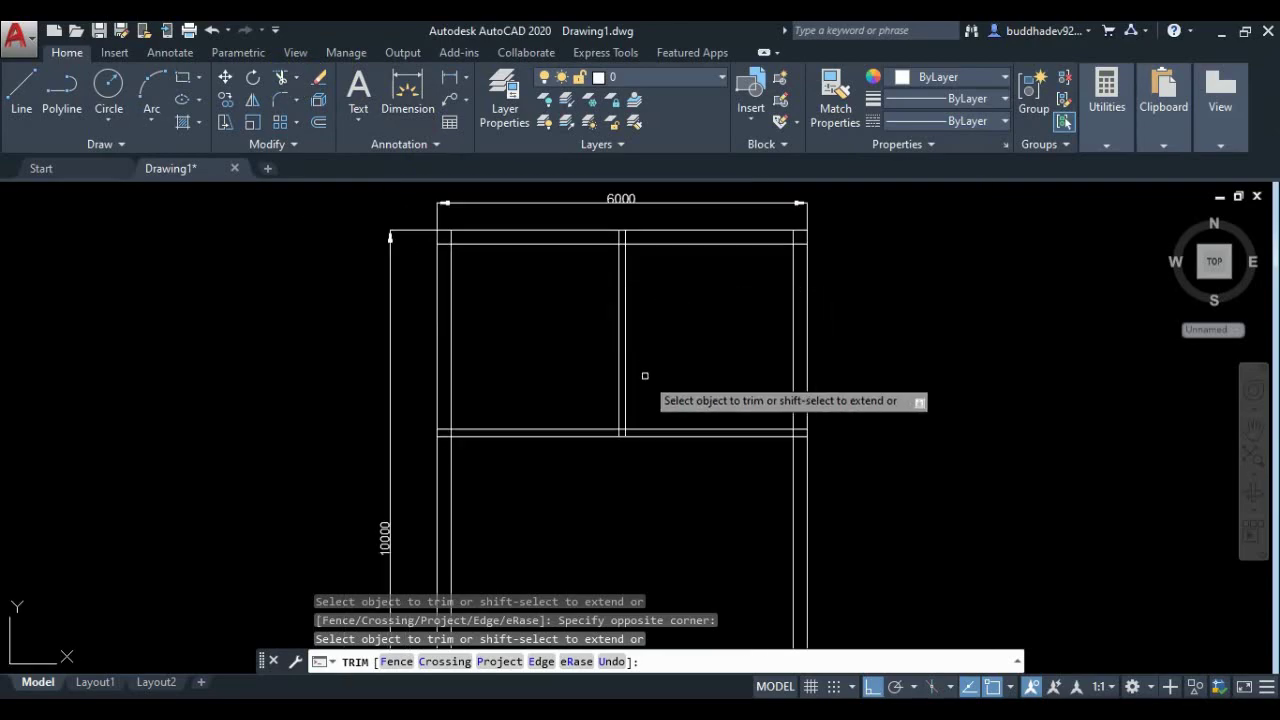
pyautogui.click(457, 80)
# Step: Dimension the two closet recess widths, 2664 on the left and 2714 on the right
pyautogui.click(452, 259)
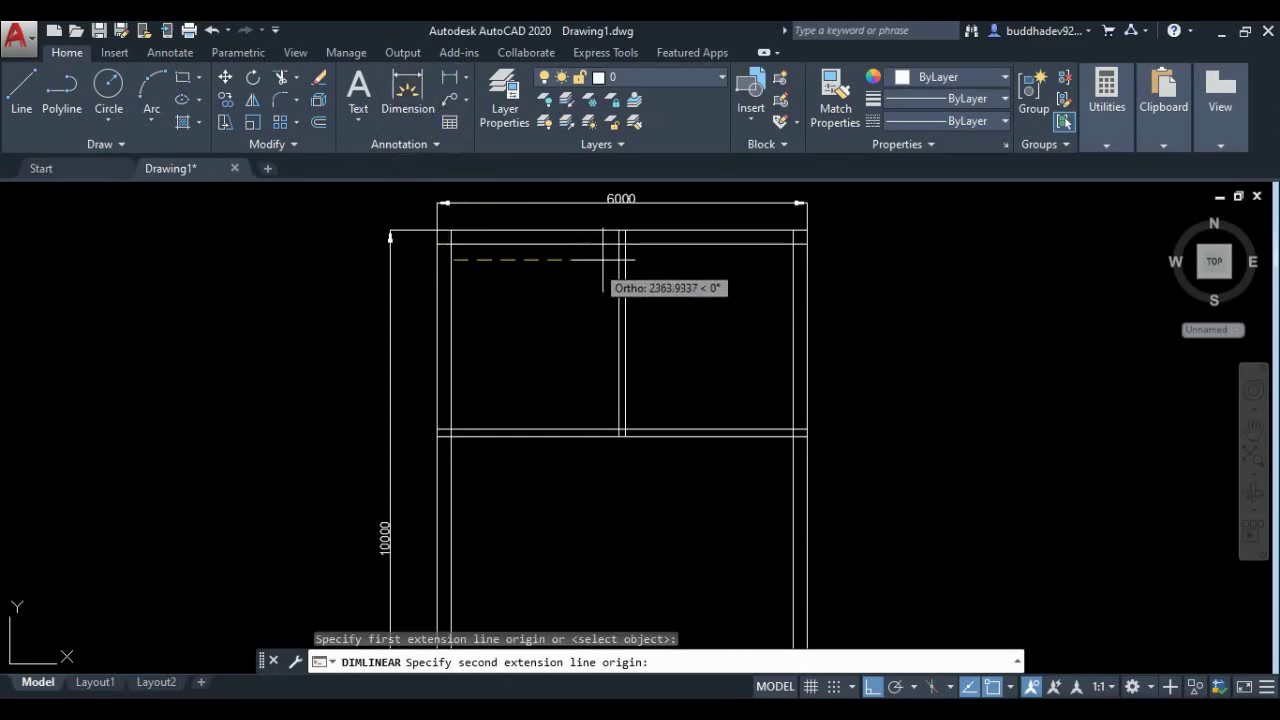
pyautogui.click(617, 259)
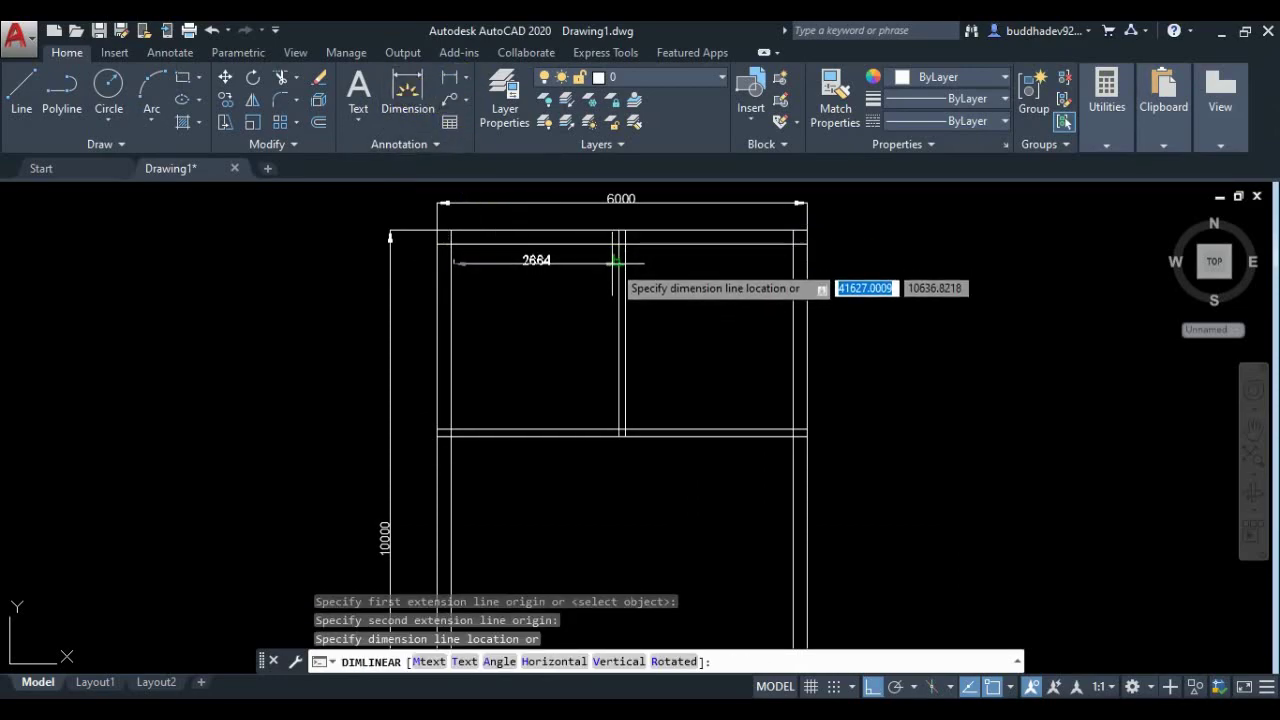
pyautogui.click(611, 261)
pyautogui.scroll(2, 545, 262)
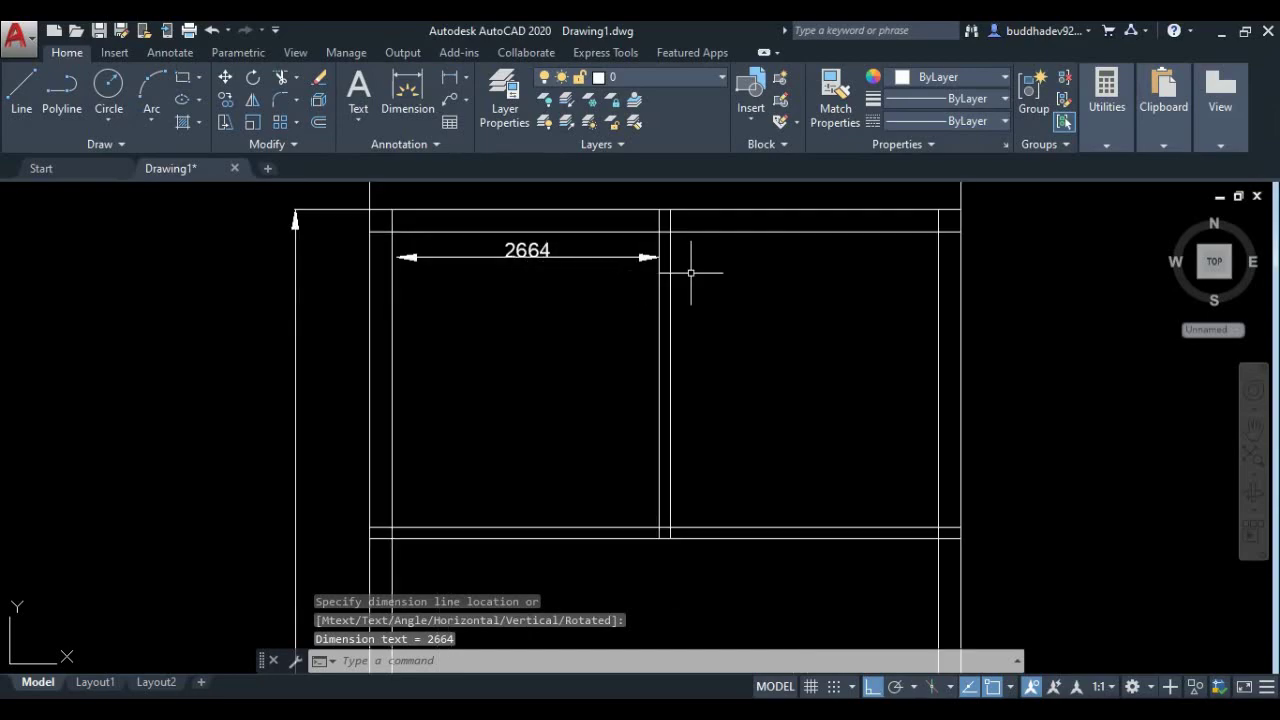
pyautogui.click(445, 88)
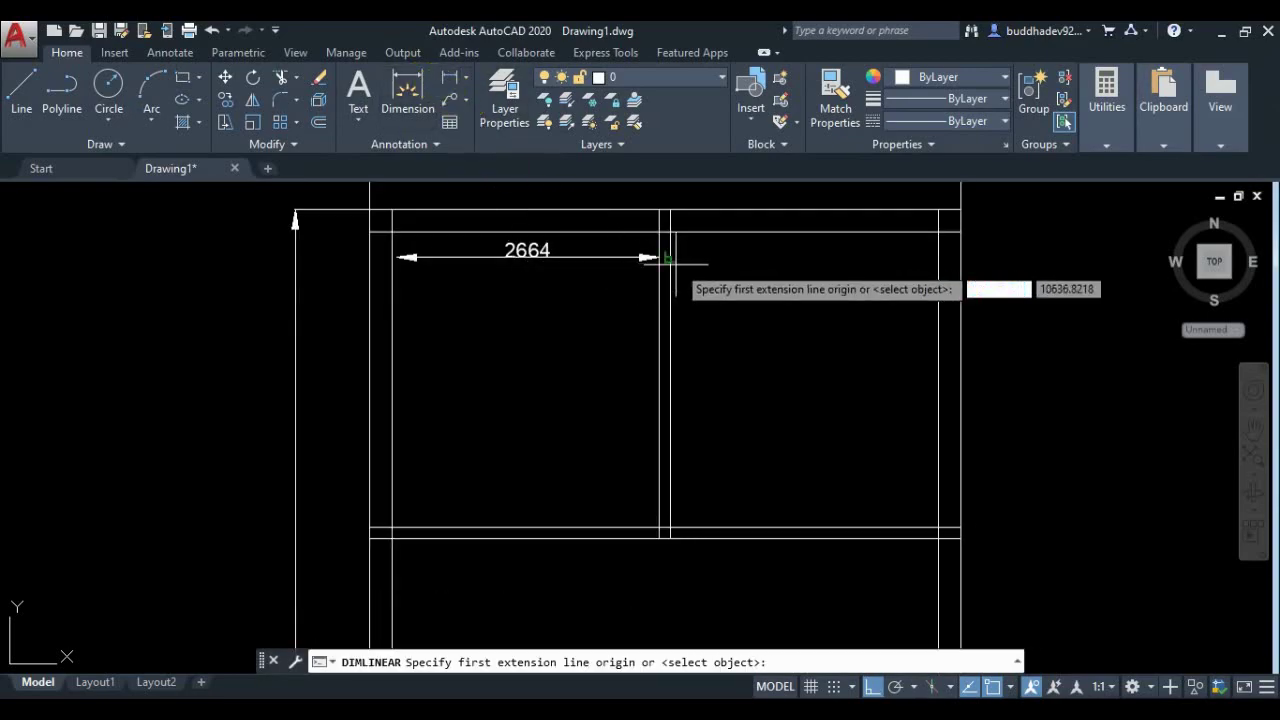
pyautogui.click(668, 257)
pyautogui.click(937, 257)
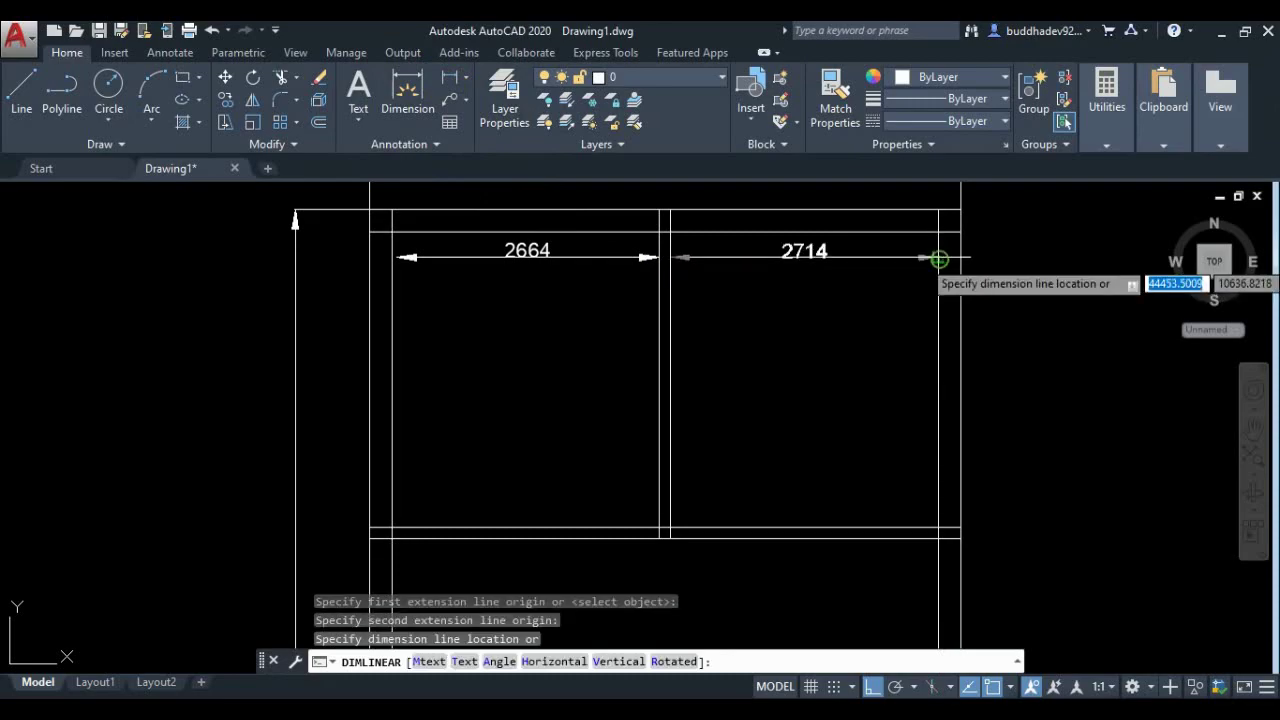
pyautogui.click(937, 258)
pyautogui.scroll(2, 930, 250)
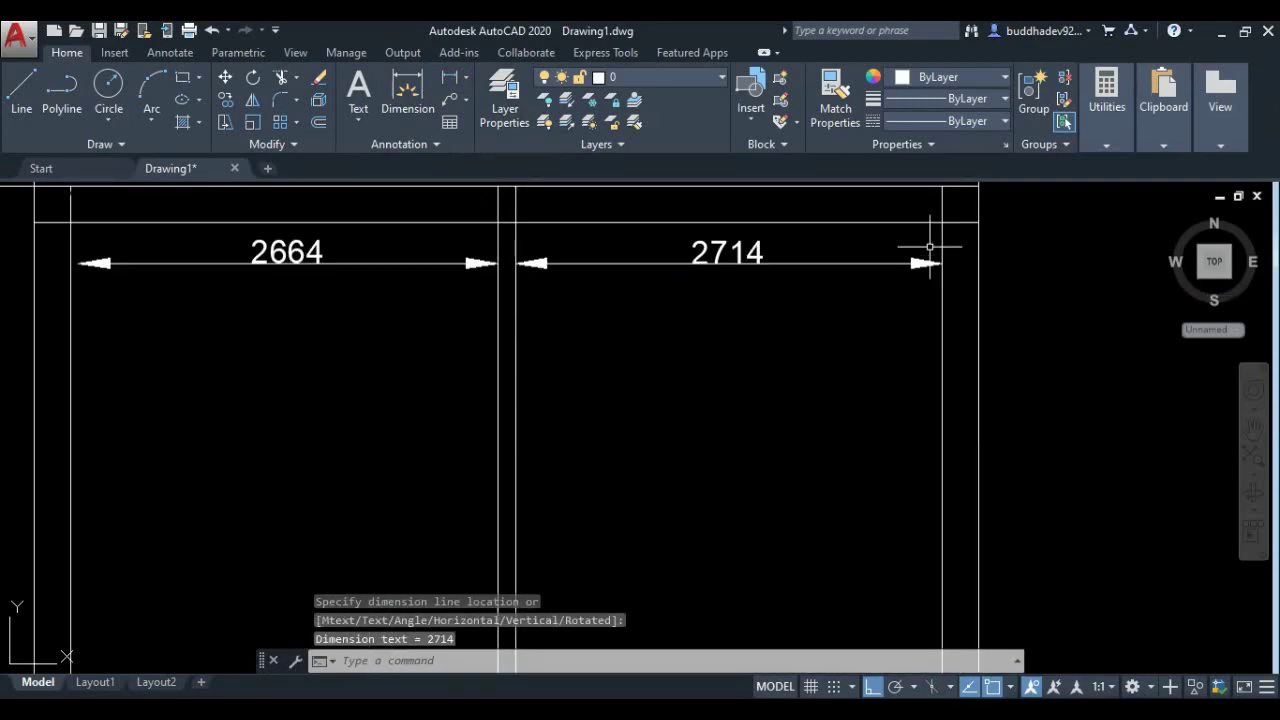
pyautogui.scroll(-2, 860, 270)
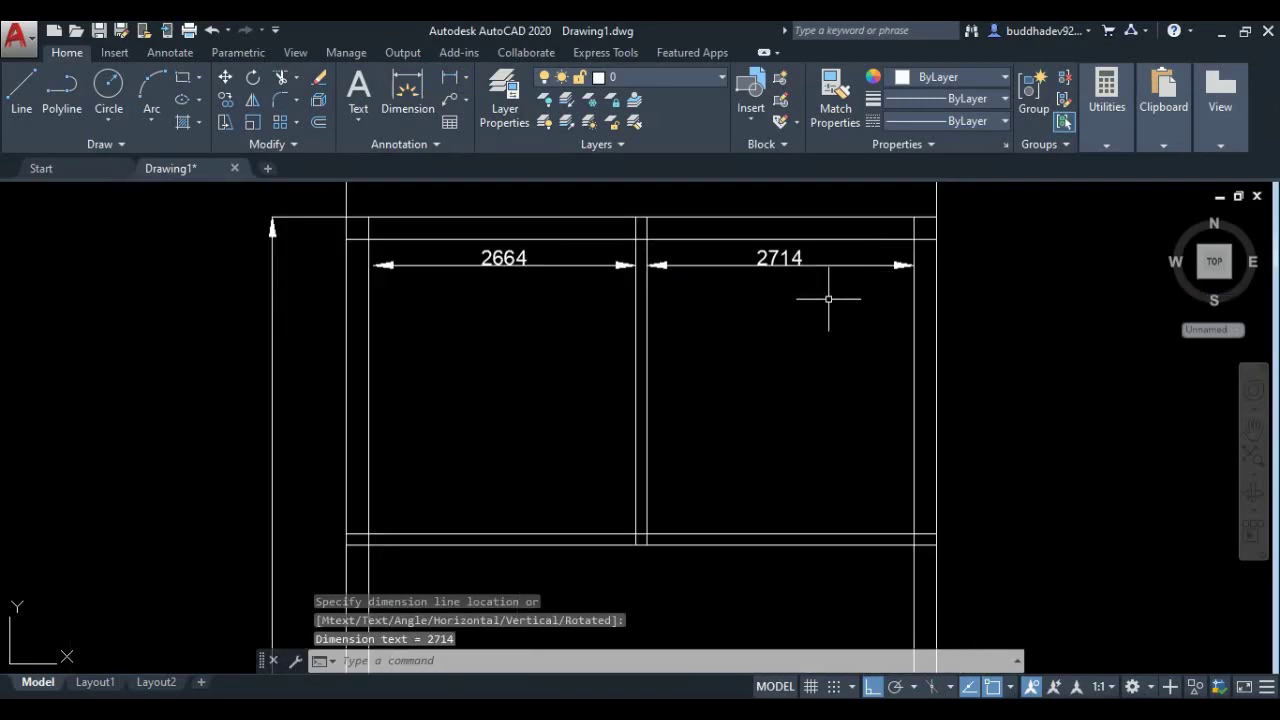
# Step: Add the 3000 depth dimensions to the right and left recesses
pyautogui.click(449, 82)
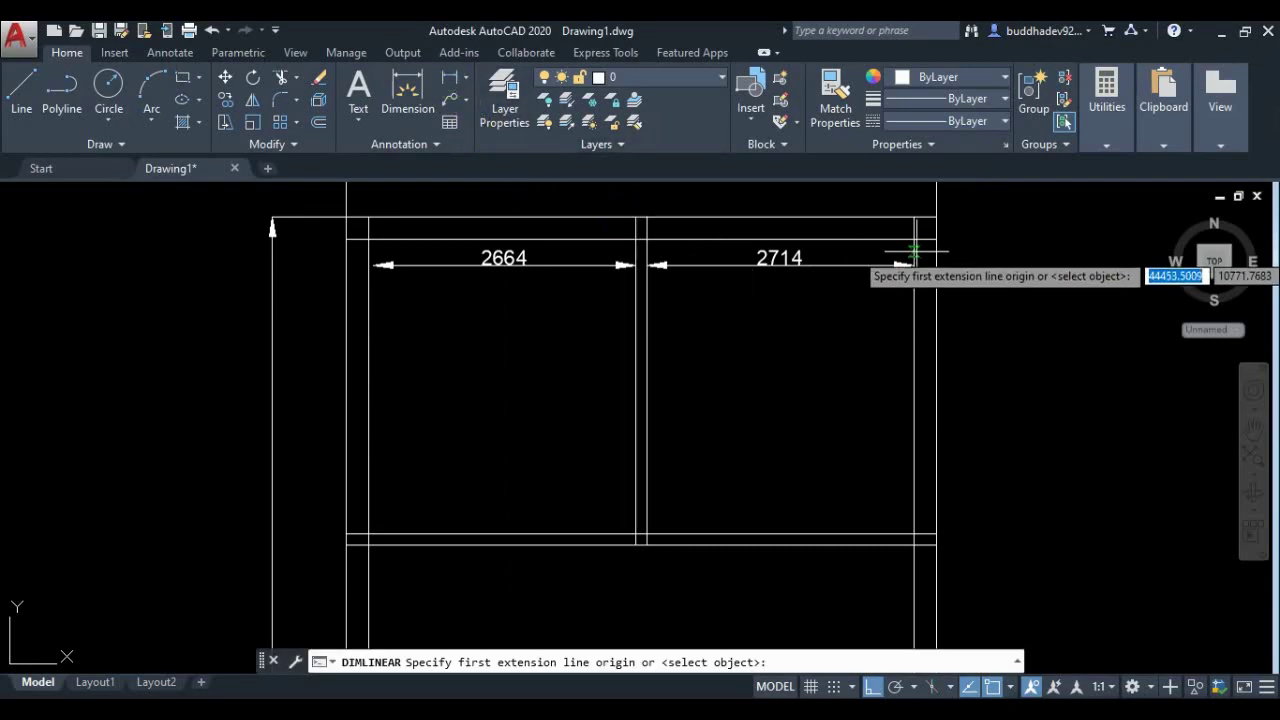
pyautogui.click(913, 250)
pyautogui.click(905, 537)
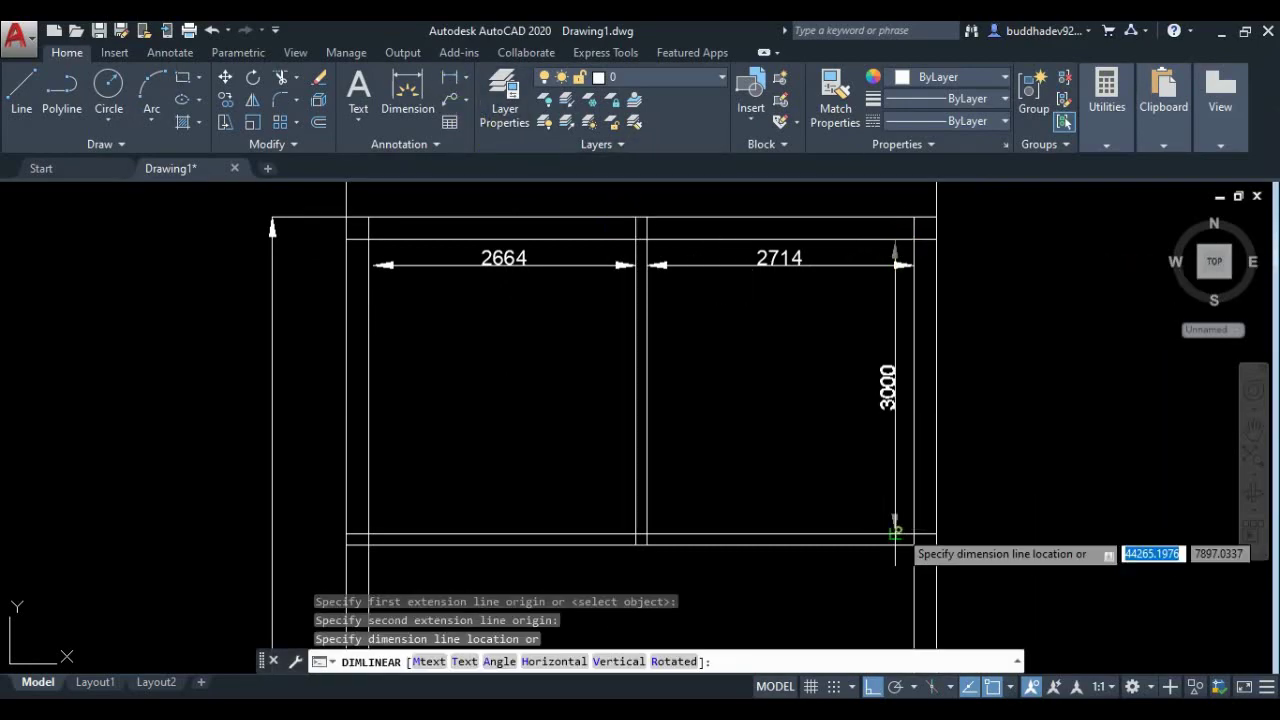
pyautogui.click(895, 530)
pyautogui.rightClick(853, 415)
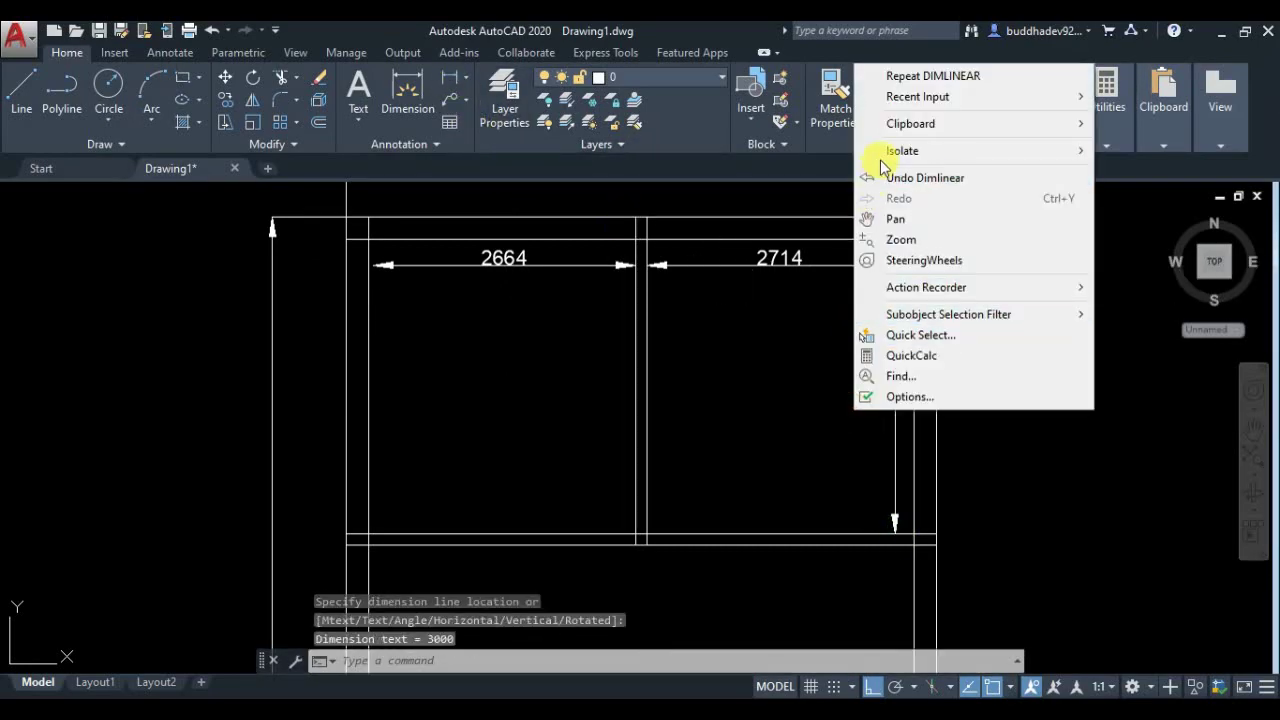
pyautogui.click(892, 78)
pyautogui.click(417, 245)
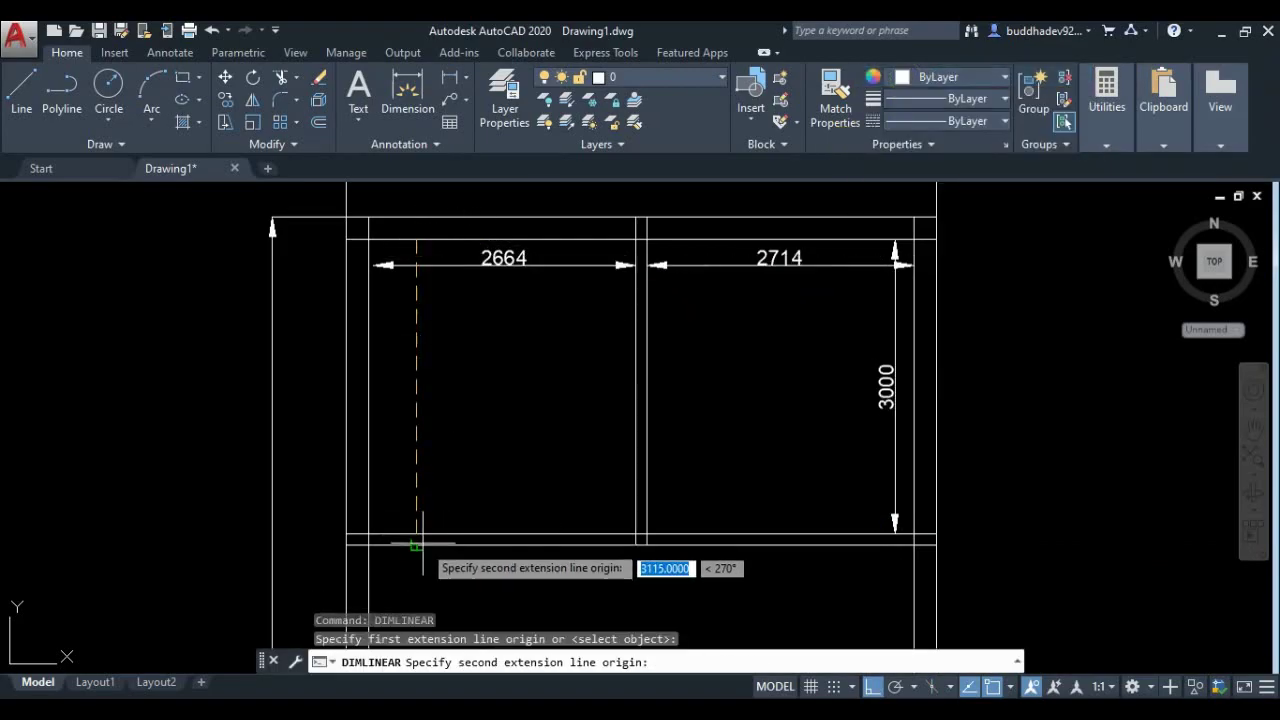
pyautogui.click(416, 537)
pyautogui.click(416, 537)
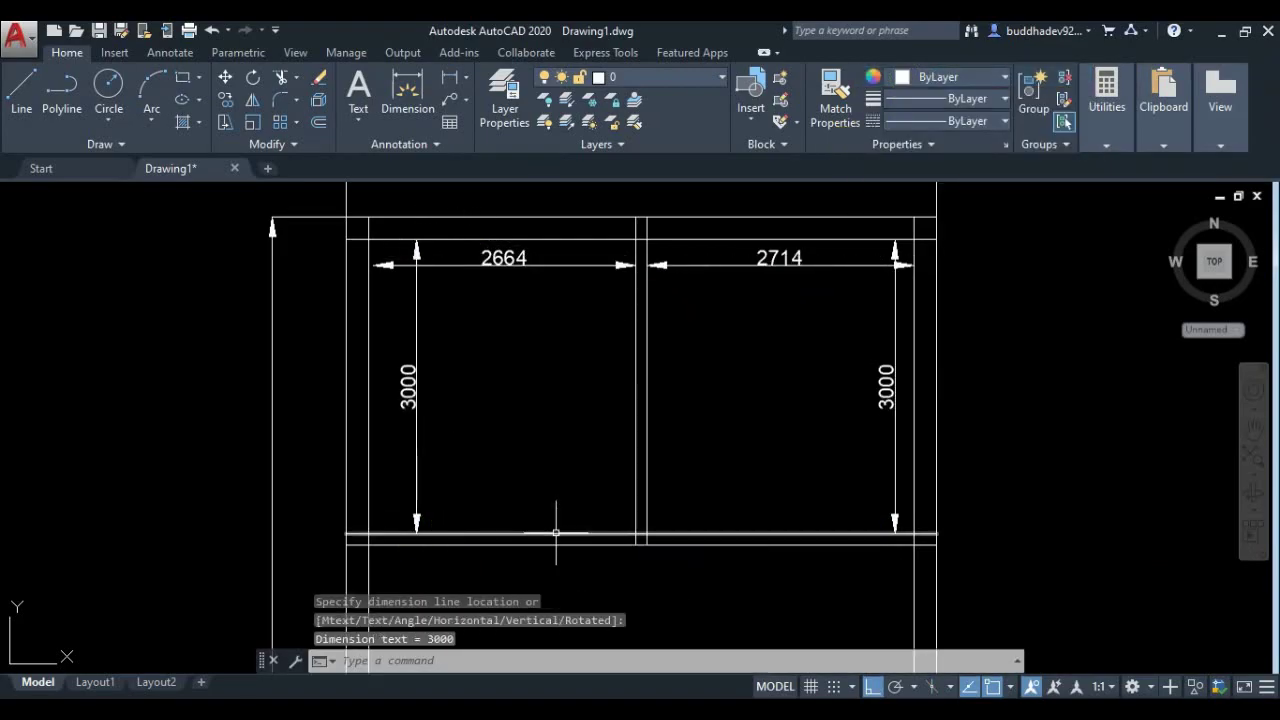
# Step: Zoom out and pan so the whole room plan is in view
pyautogui.scroll(-2, 665, 536)
pyautogui.scroll(-2, 619, 470)
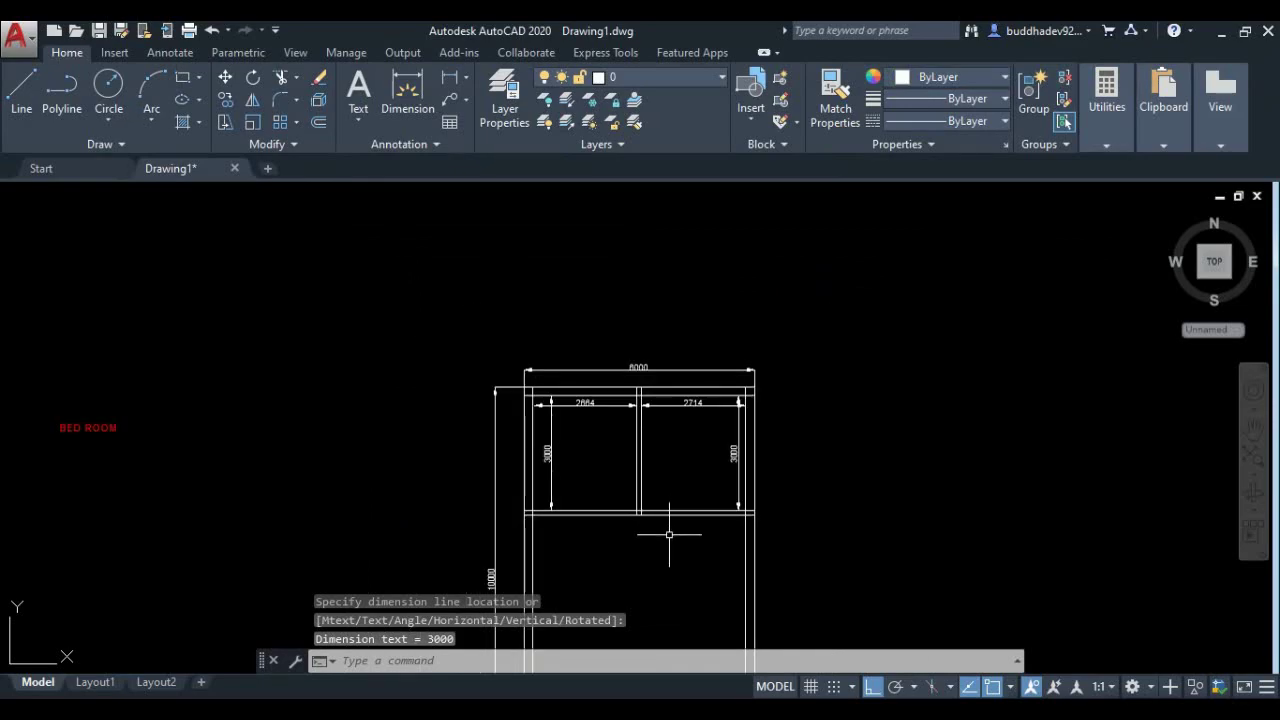
pyautogui.scroll(-2, 646, 510)
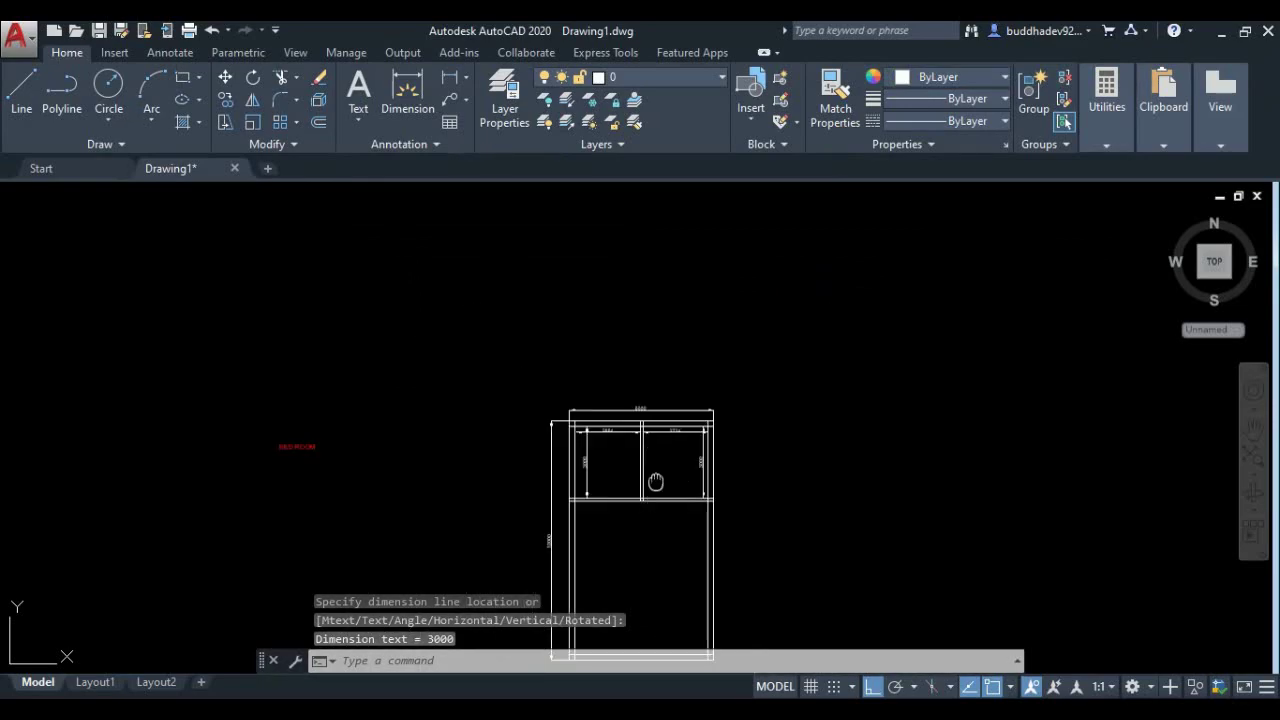
pyautogui.scroll(2, 628, 457)
pyautogui.moveTo(628, 457); pyautogui.dragTo(631, 408, button='middle')
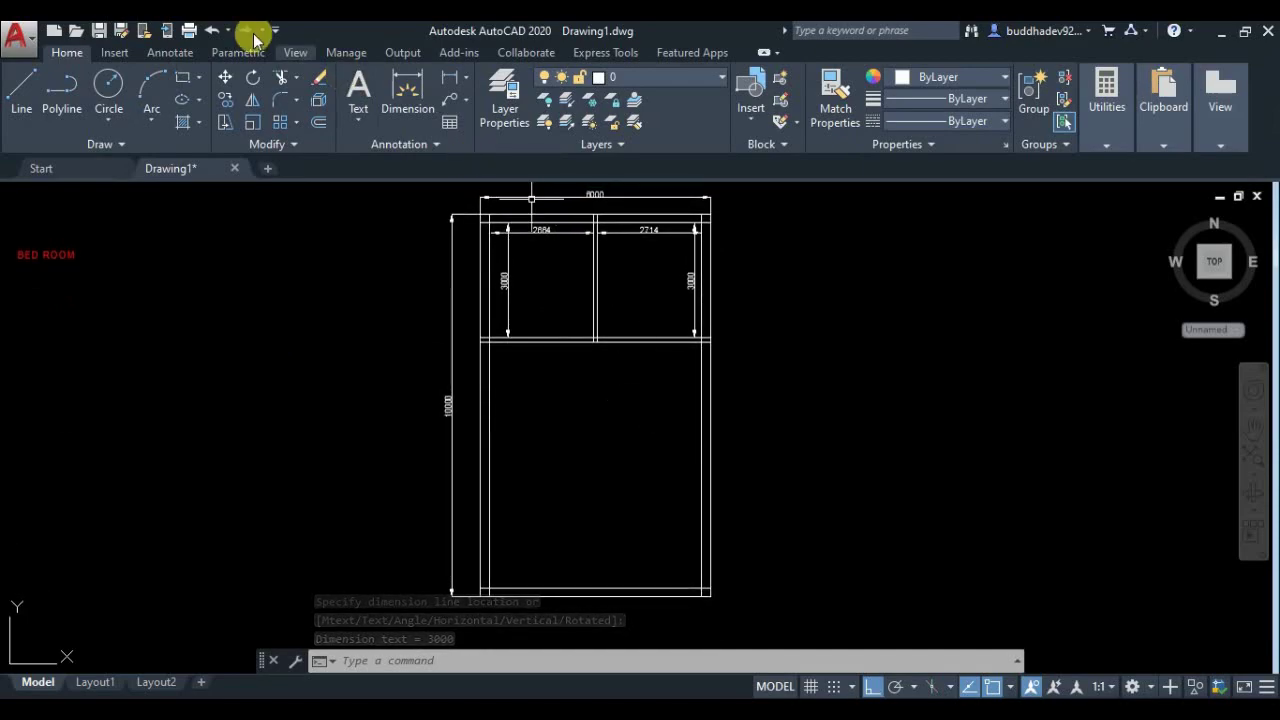
pyautogui.click(226, 99)
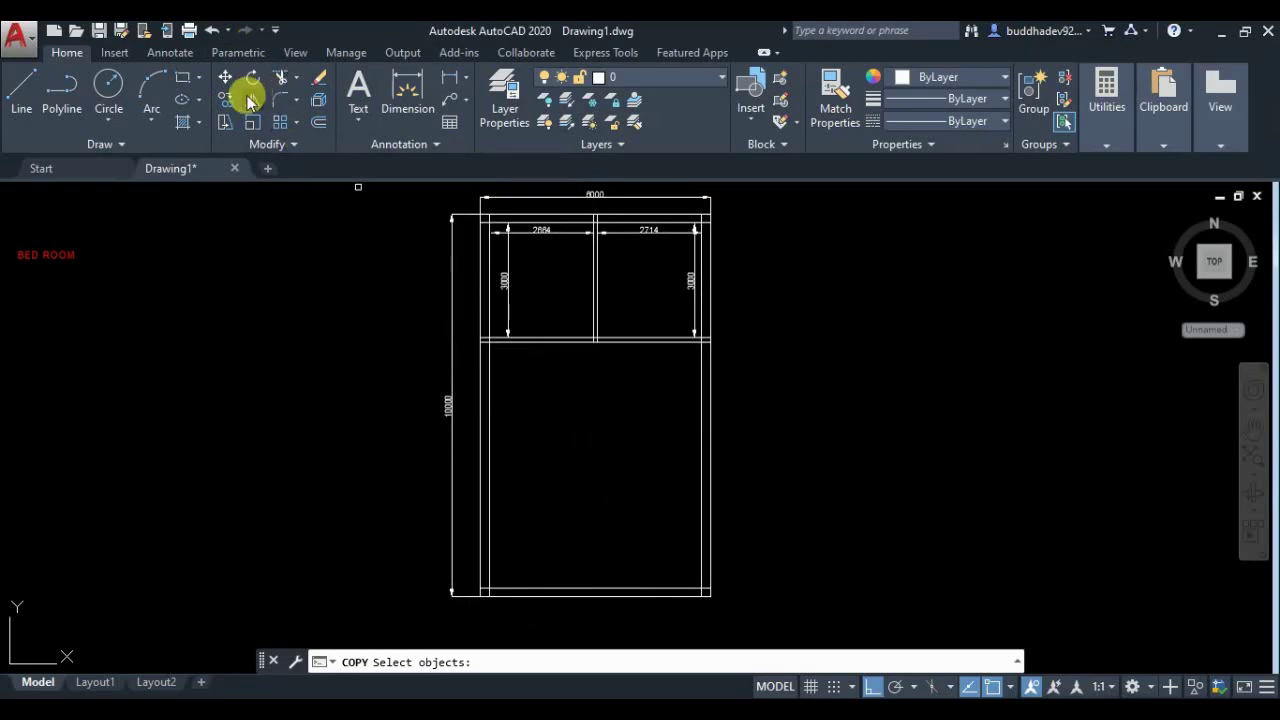
# Step: Copy the closet front wall line 1315 downward to form a second horizontal wall
pyautogui.click(224, 108)
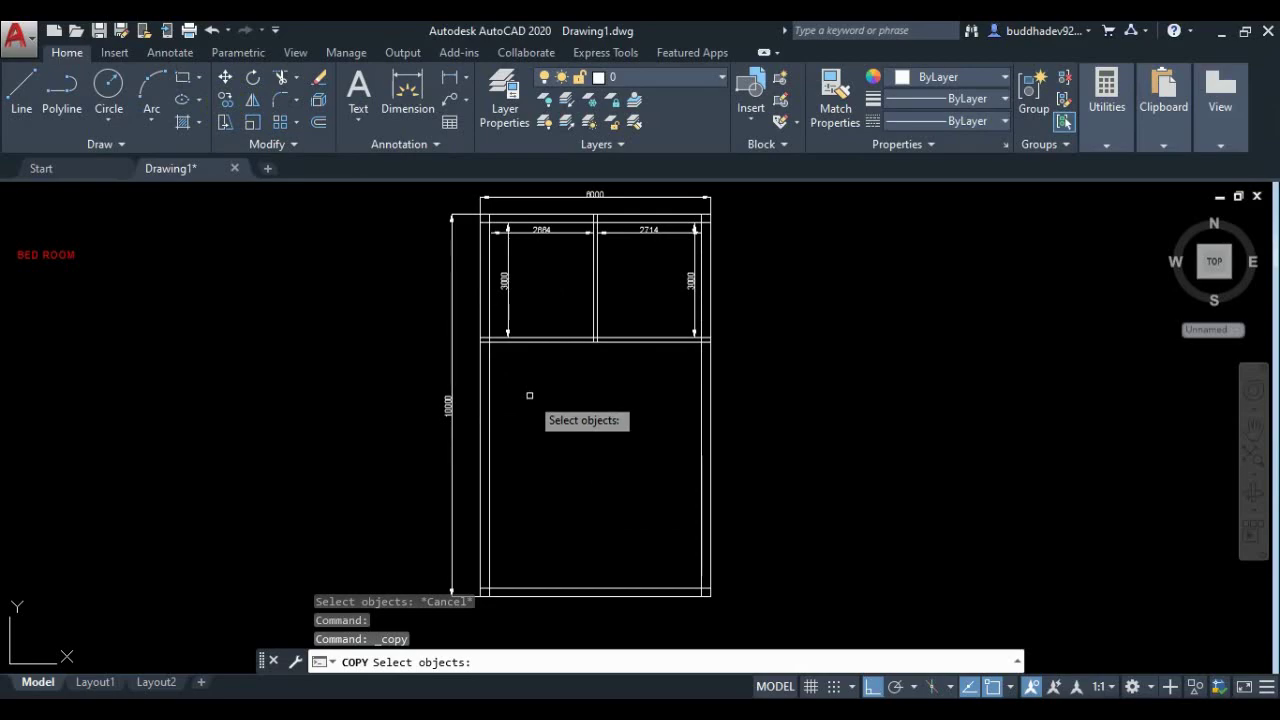
pyautogui.click(534, 280)
pyautogui.press('Return')
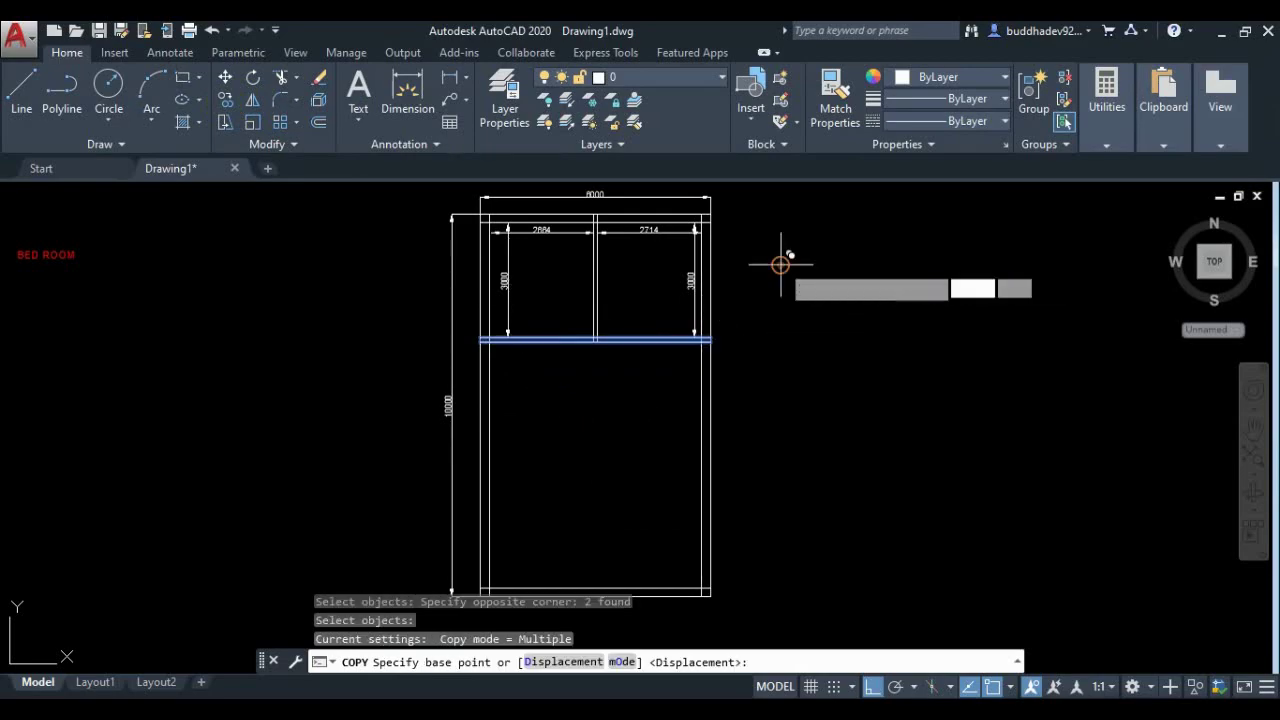
pyautogui.click(780, 265)
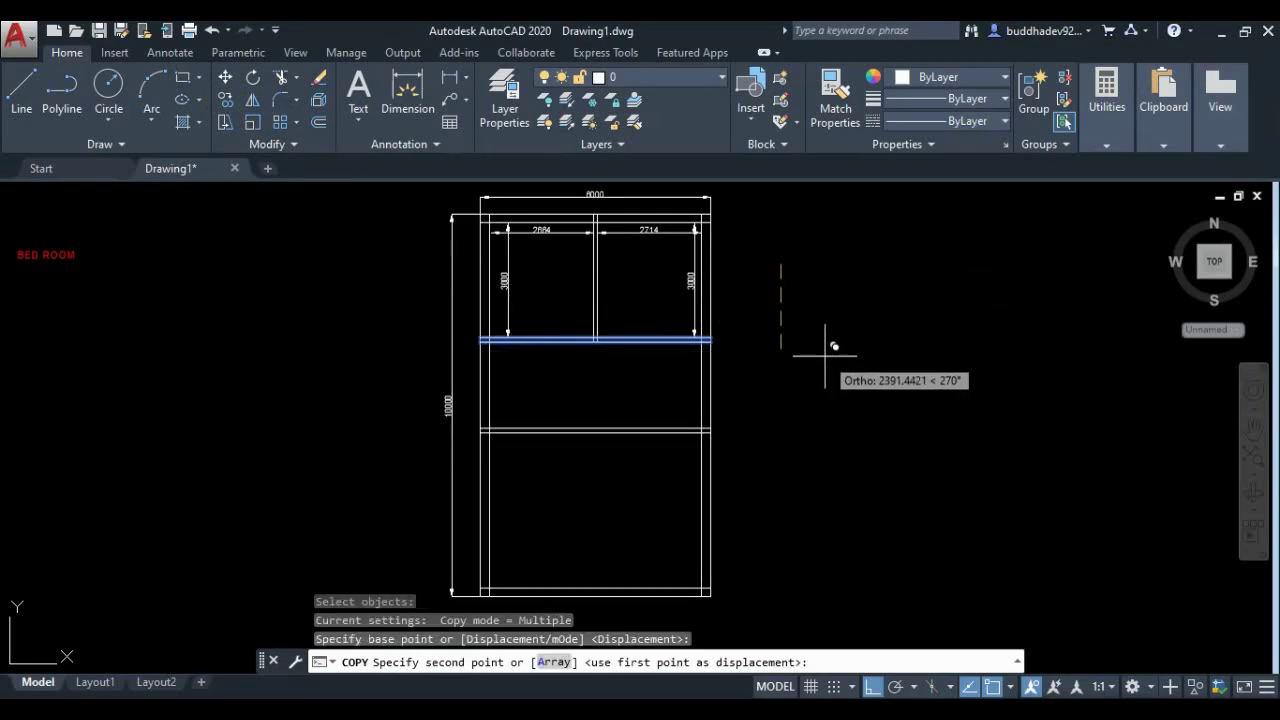
pyautogui.write('1315')
pyautogui.press('Return')
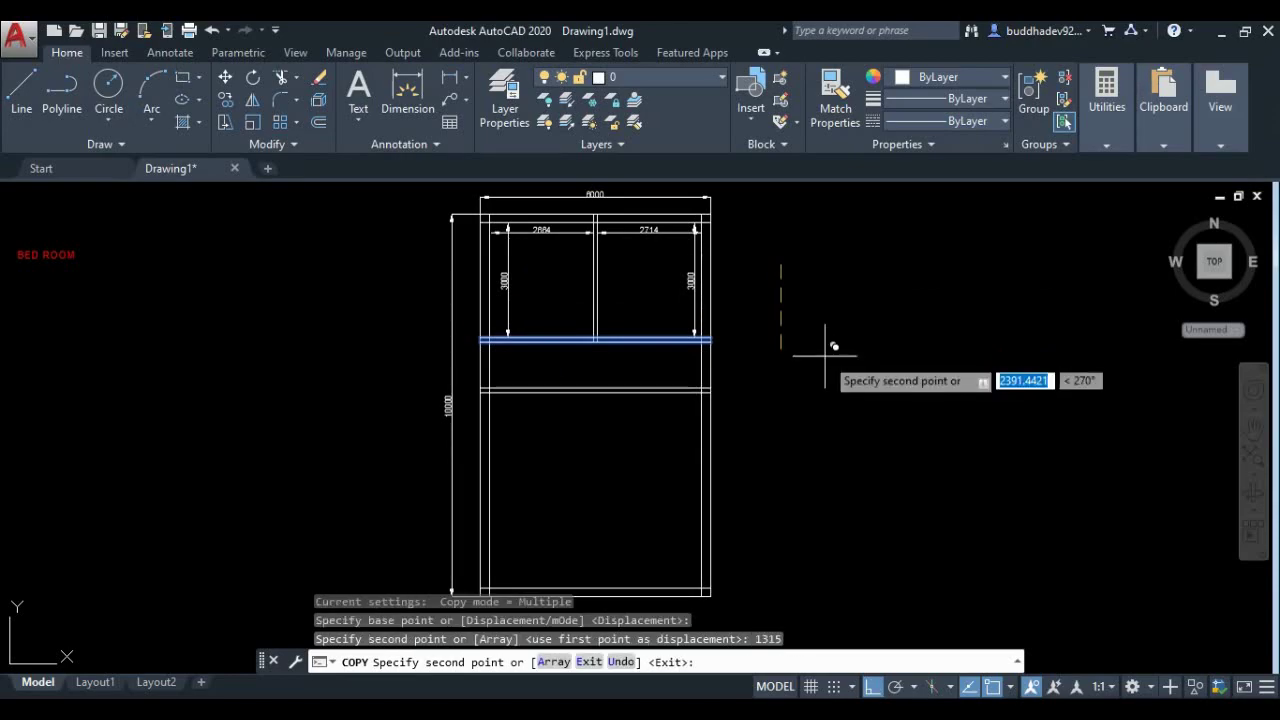
pyautogui.press('Escape')
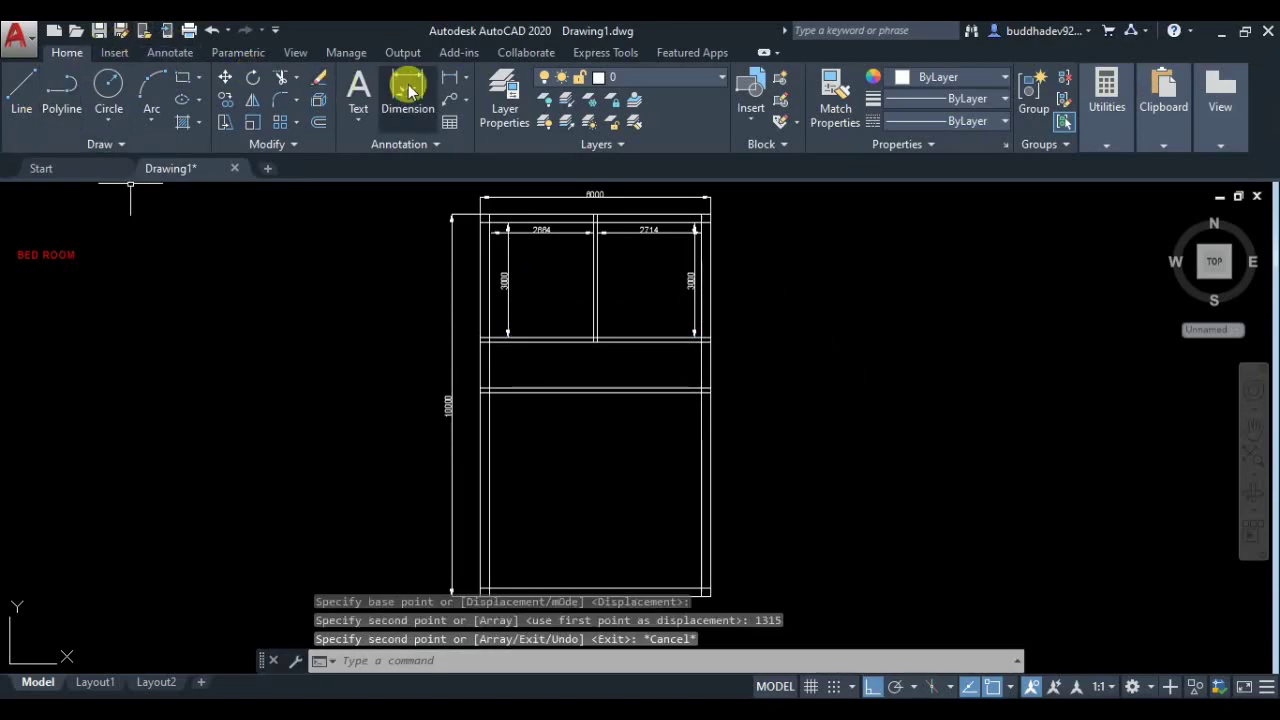
# Step: Dimension the 1200 gap between the closet wall and the new lower wall
pyautogui.click(448, 82)
pyautogui.scroll(2, 508, 353)
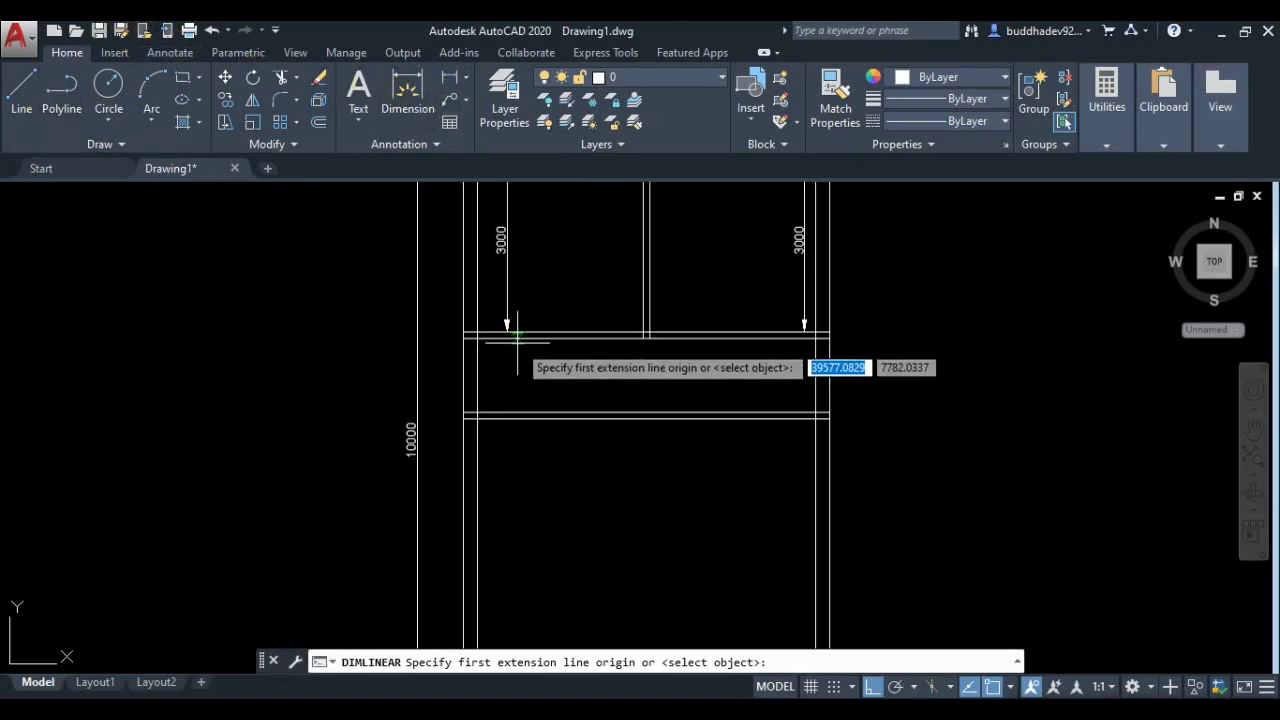
pyautogui.click(507, 335)
pyautogui.click(504, 411)
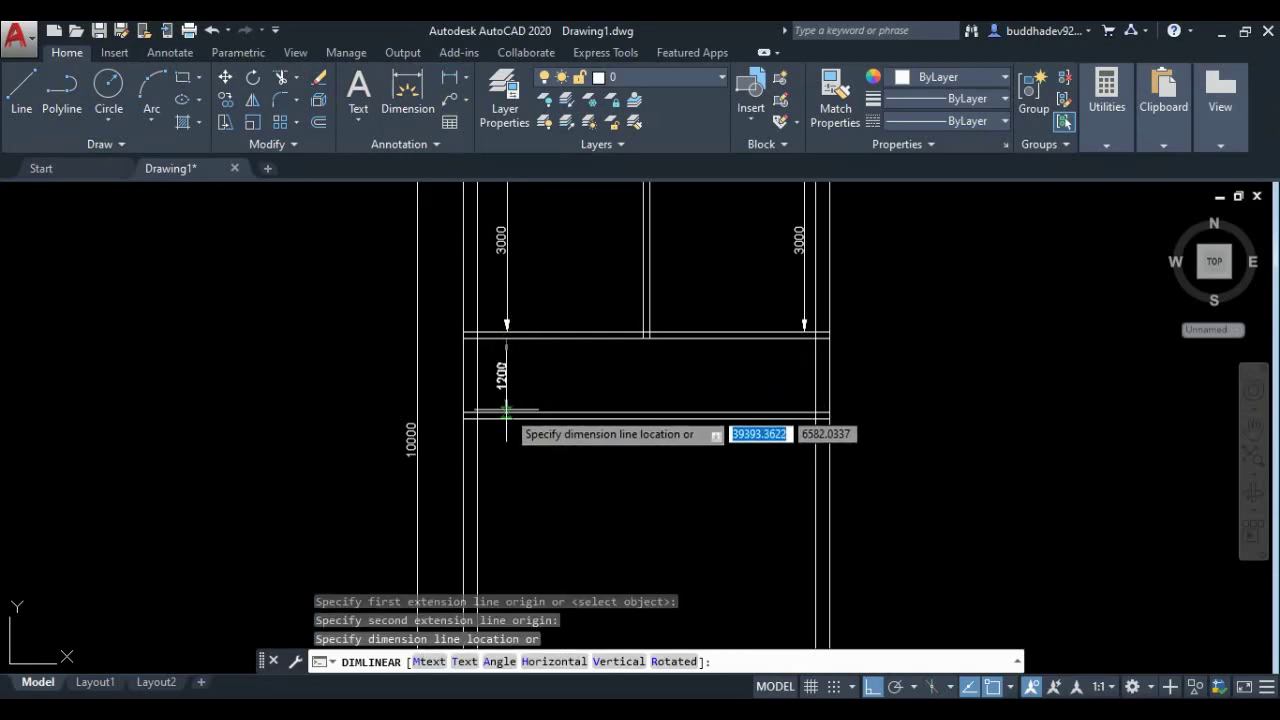
pyautogui.click(510, 389)
pyautogui.scroll(2, 515, 364)
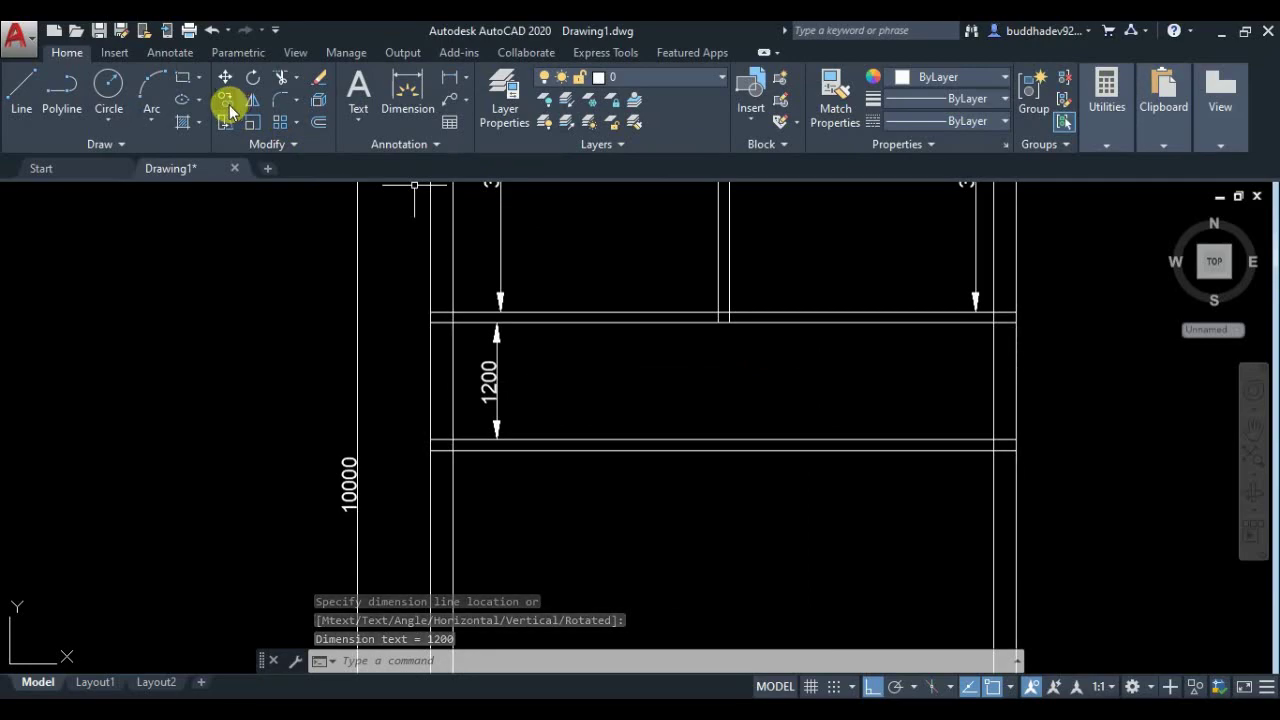
pyautogui.write('o')
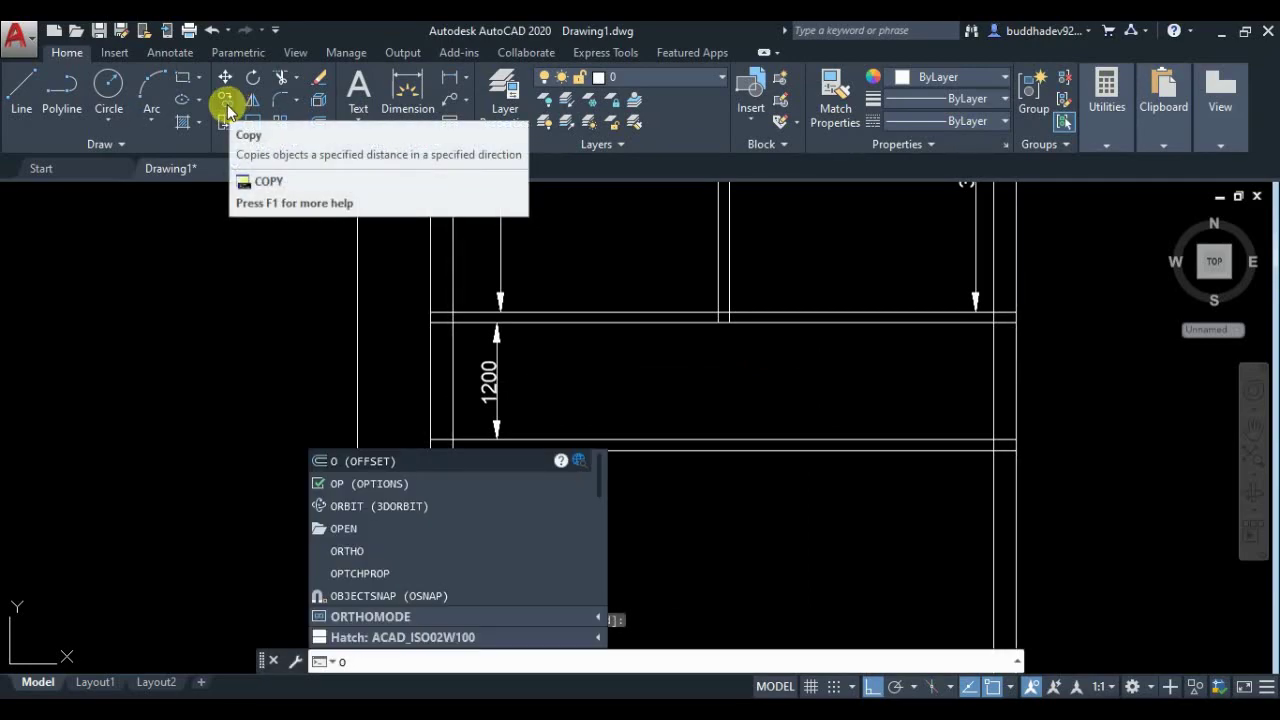
# Step: Offset the central partition lines 900 to the left and to the right
pyautogui.press('Return')
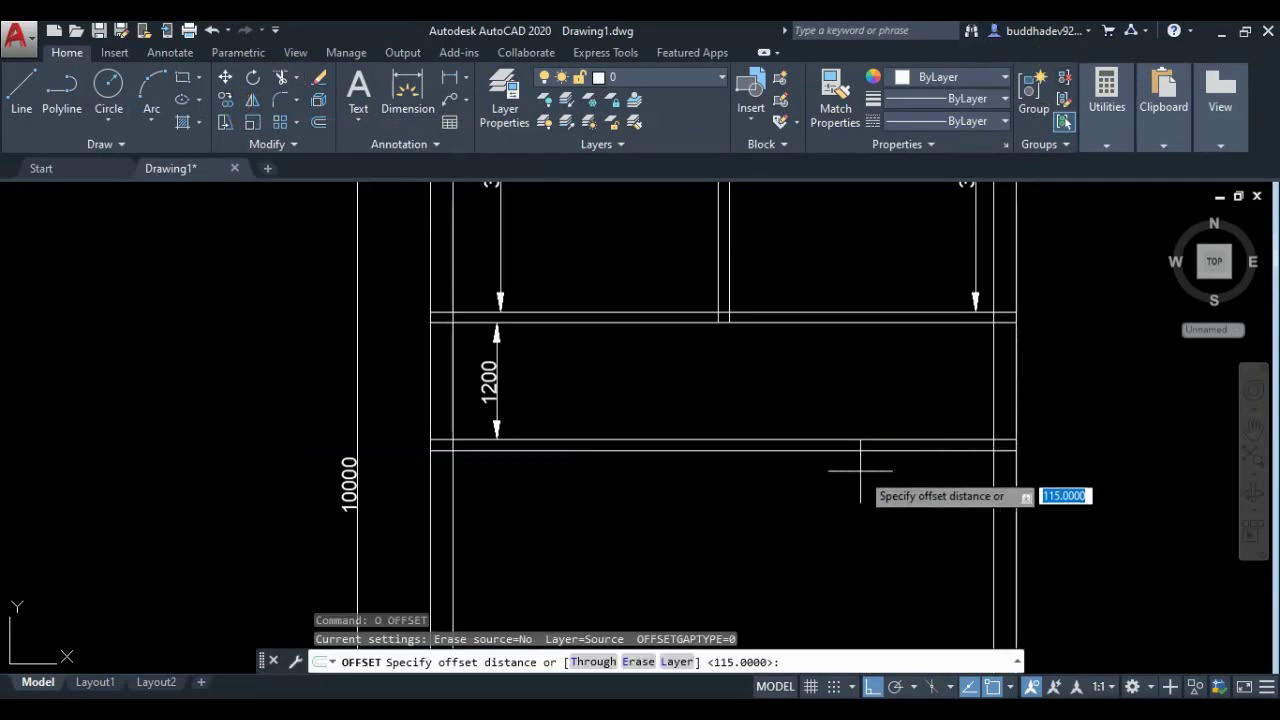
pyautogui.scroll(-1, 860, 452)
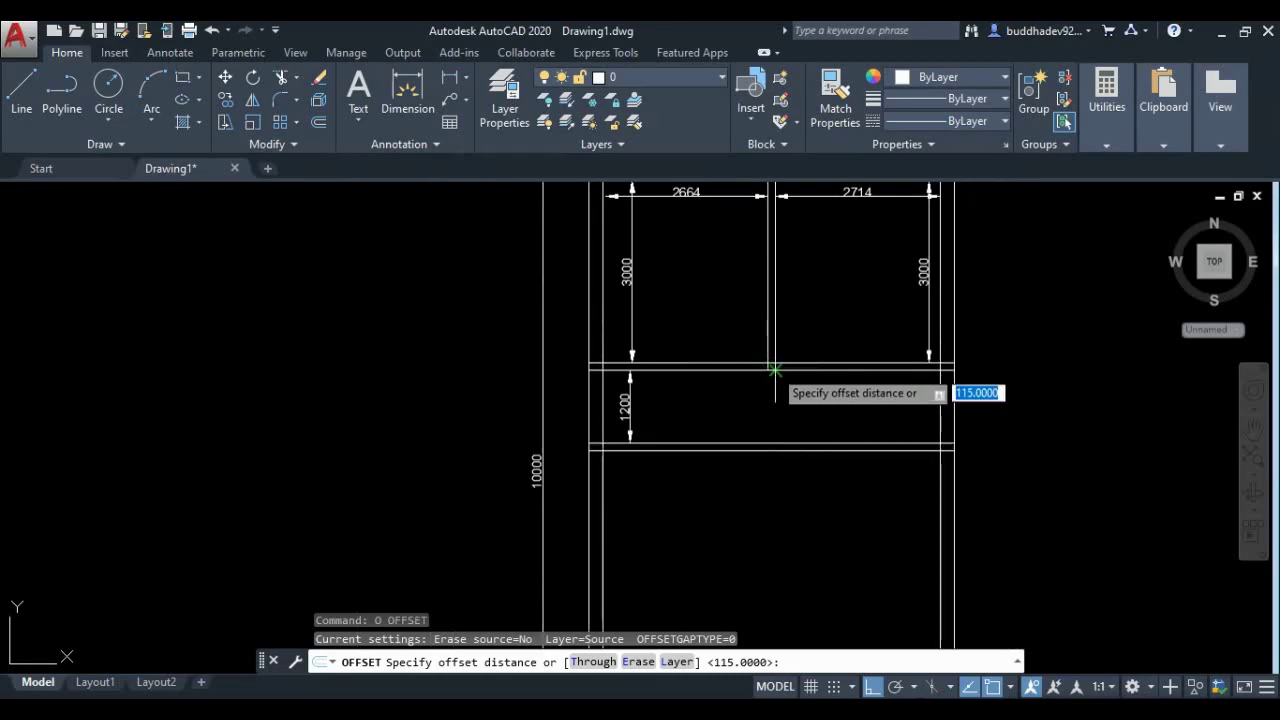
pyautogui.write('900')
pyautogui.press('Return')
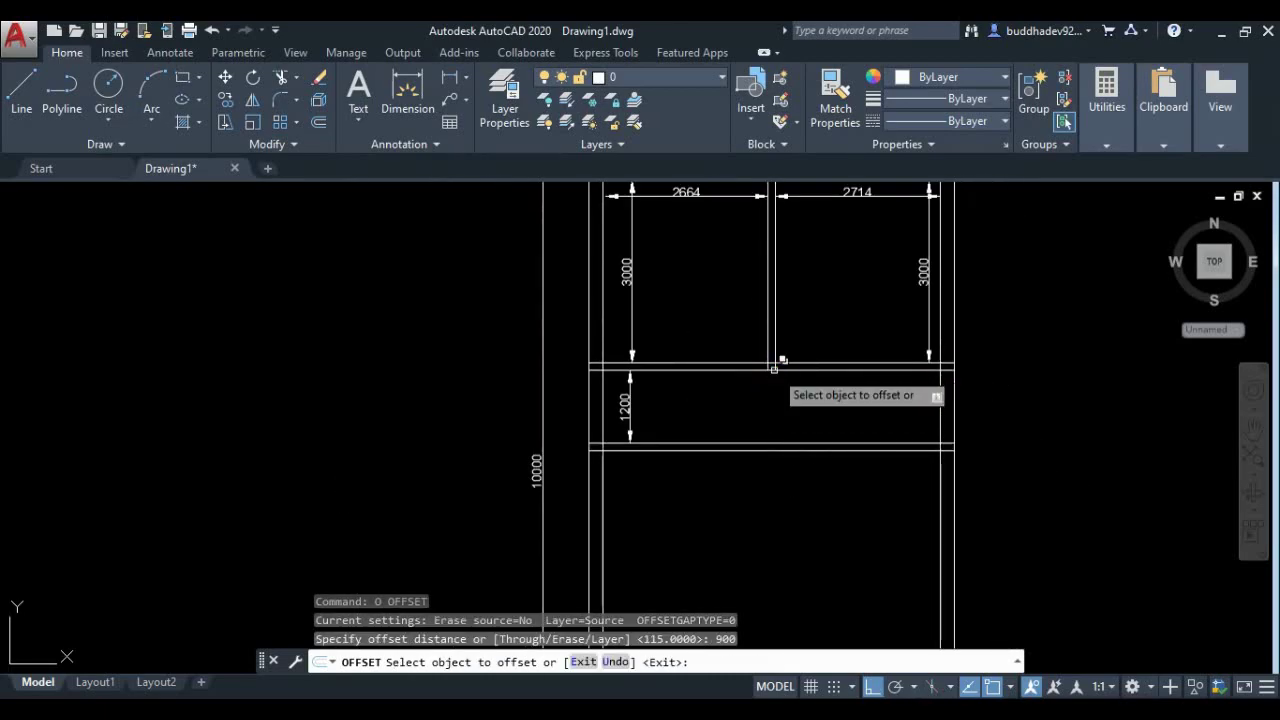
pyautogui.scroll(2, 774, 369)
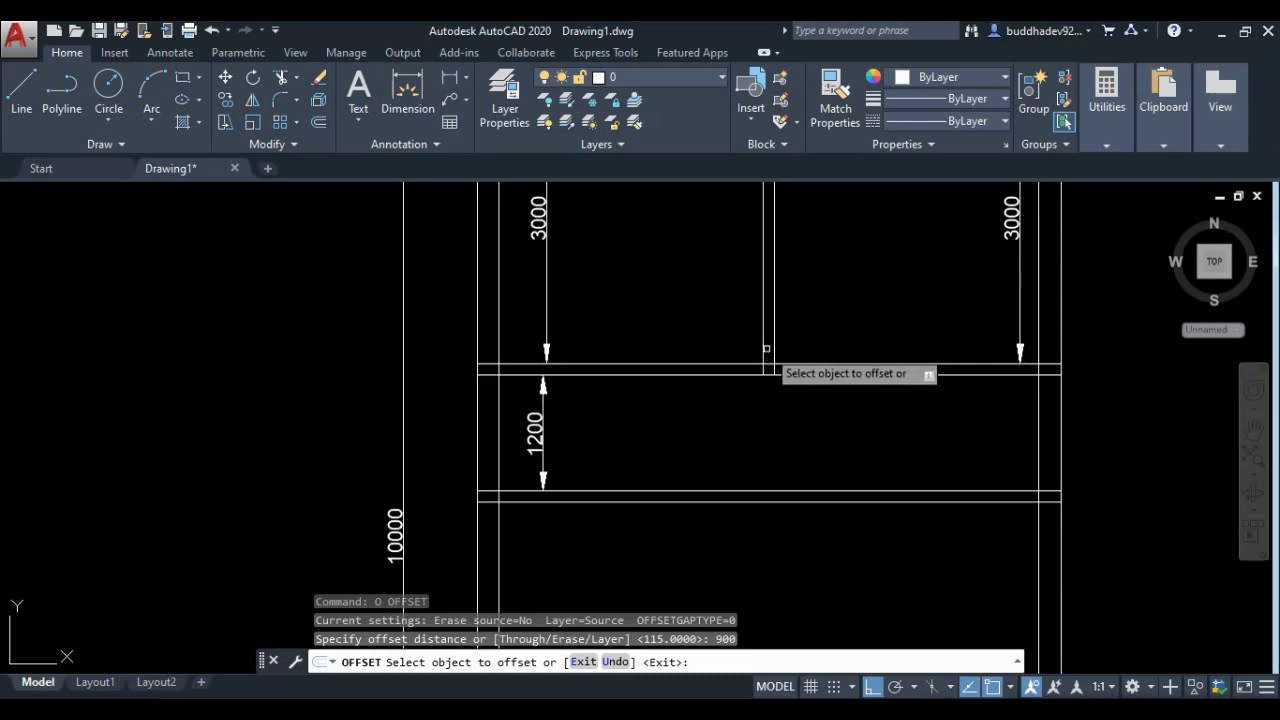
pyautogui.click(766, 352)
pyautogui.click(676, 358)
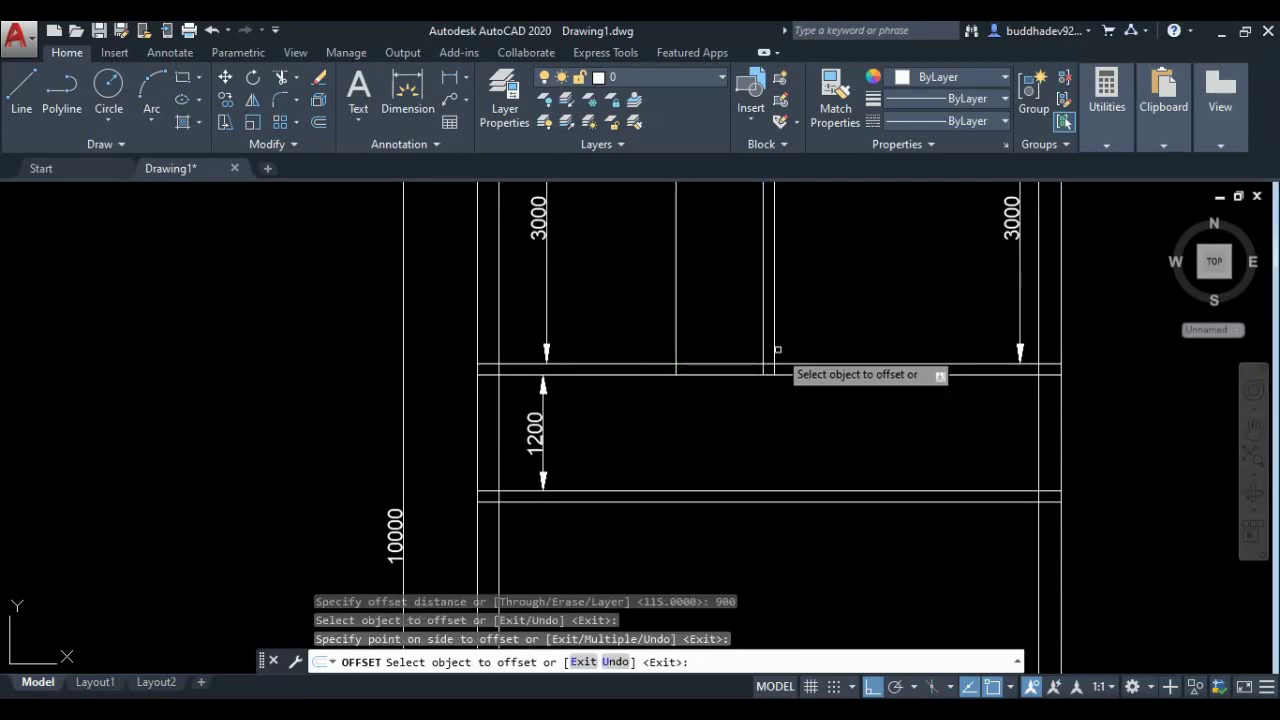
pyautogui.click(774, 351)
pyautogui.click(871, 322)
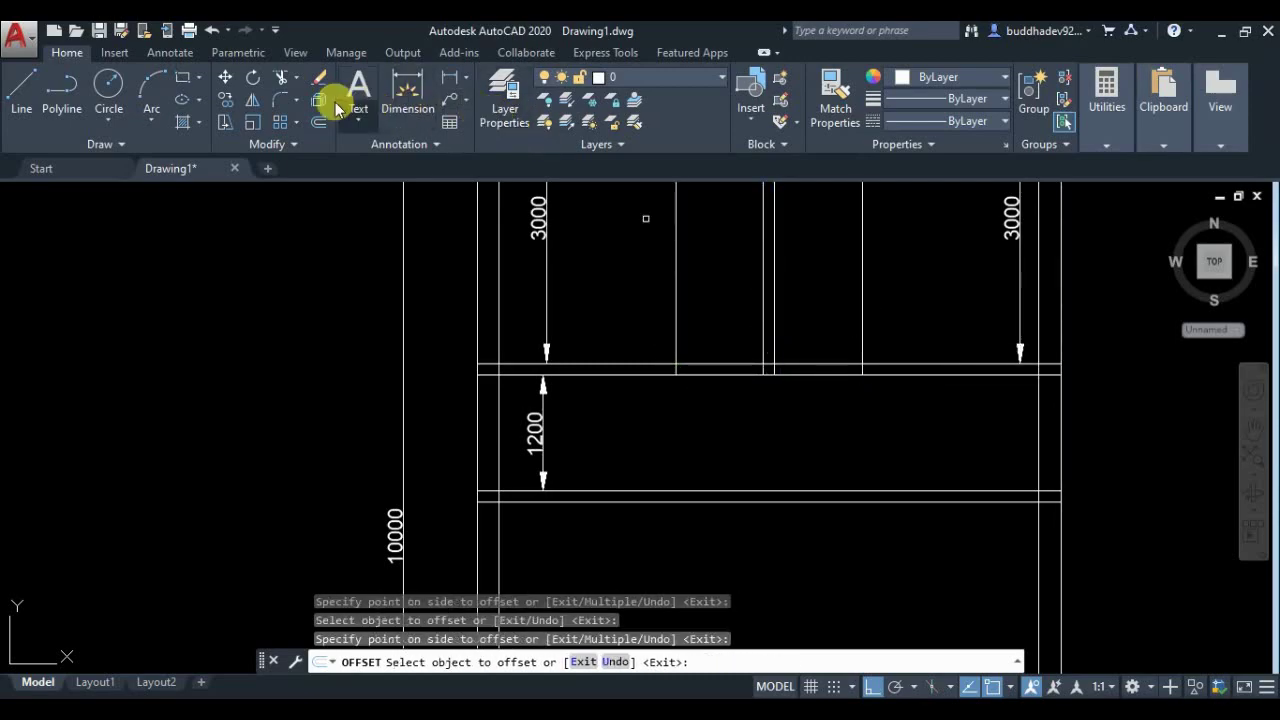
# Step: Trim the cross wall lines between the offsets to open both doorways
pyautogui.click(281, 77)
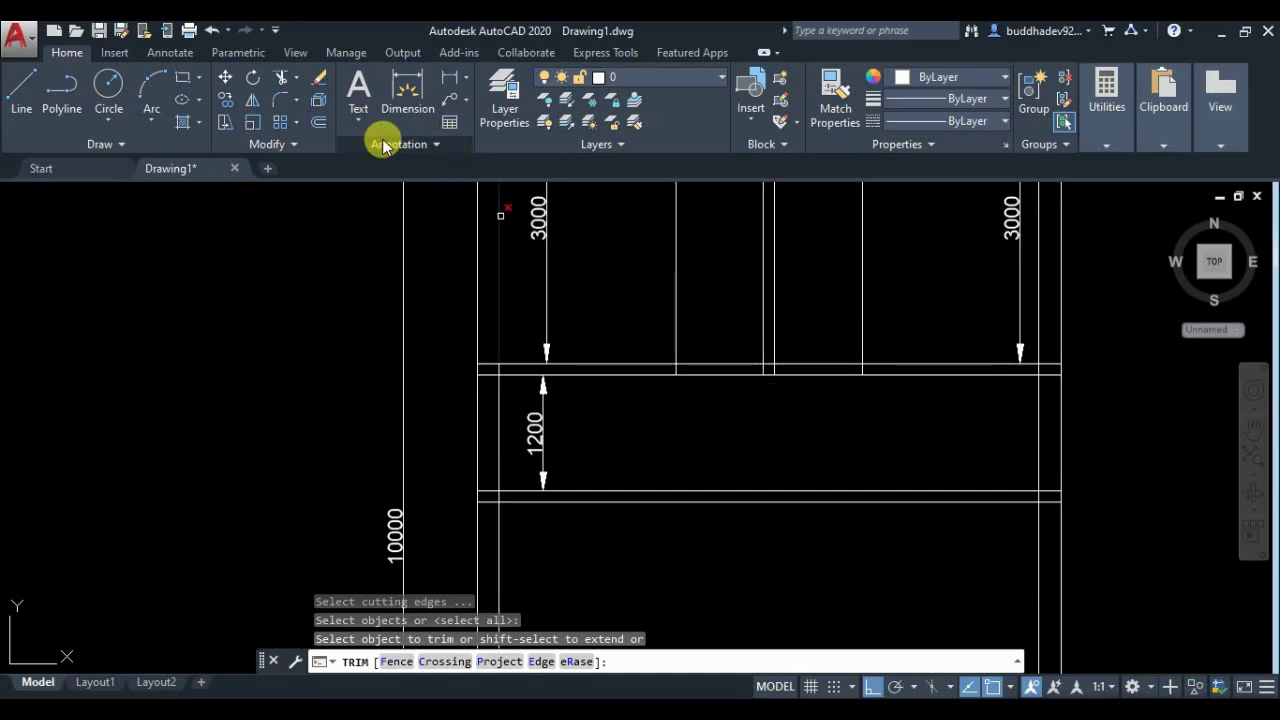
pyautogui.click(283, 88)
pyautogui.press('Return')
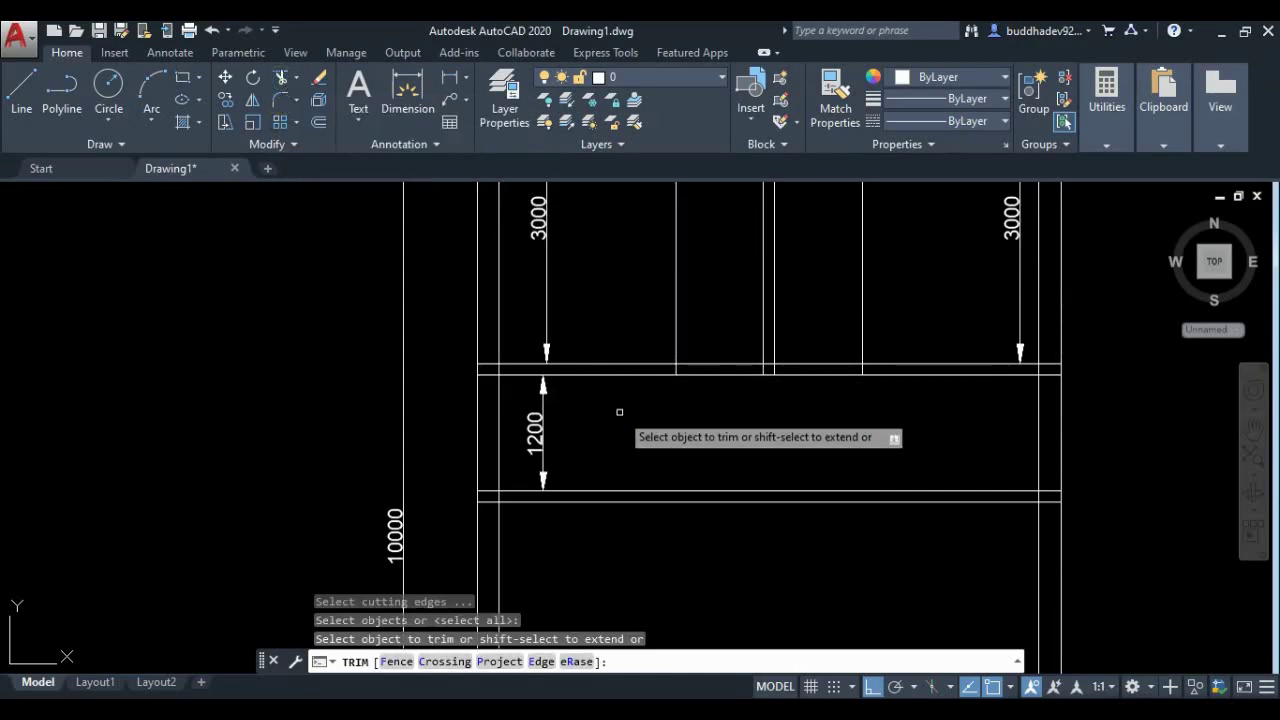
pyautogui.click(730, 409)
pyautogui.click(721, 292)
pyautogui.click(721, 292)
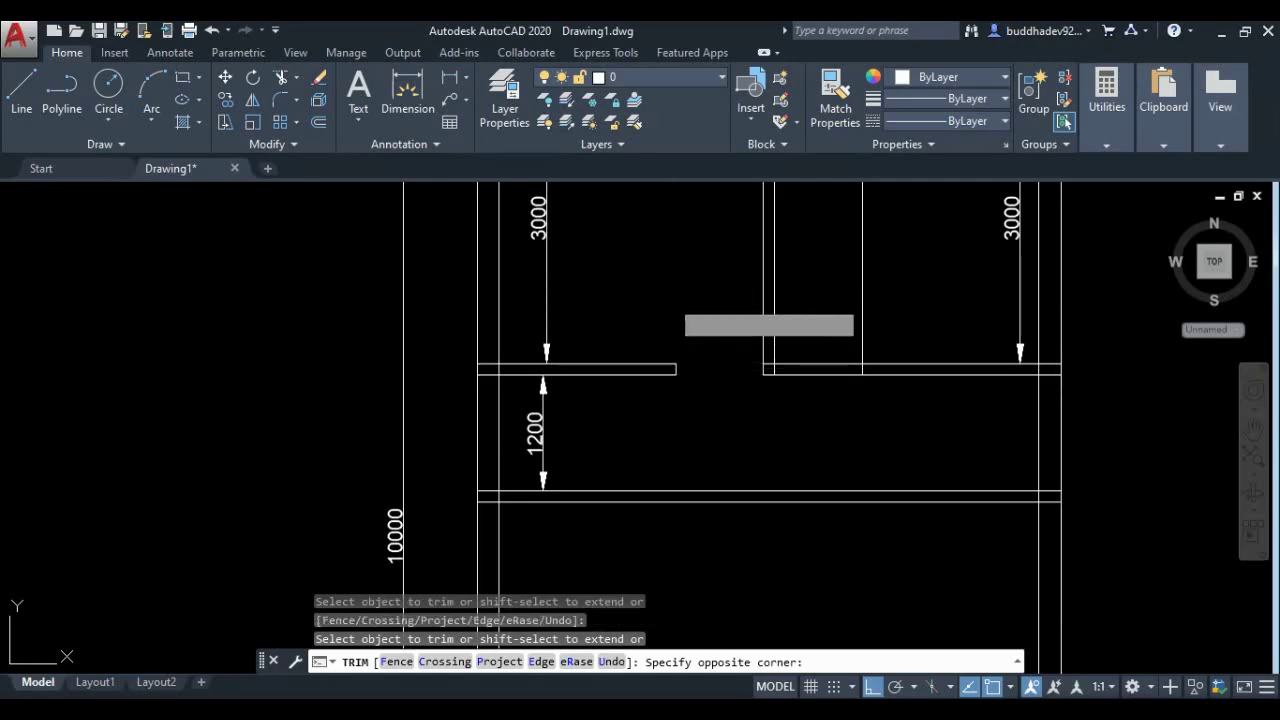
pyautogui.click(937, 377)
pyautogui.moveTo(823, 290)
pyautogui.mouseDown()
pyautogui.moveTo(823, 385)
pyautogui.moveTo(898, 300)
pyautogui.mouseUp()
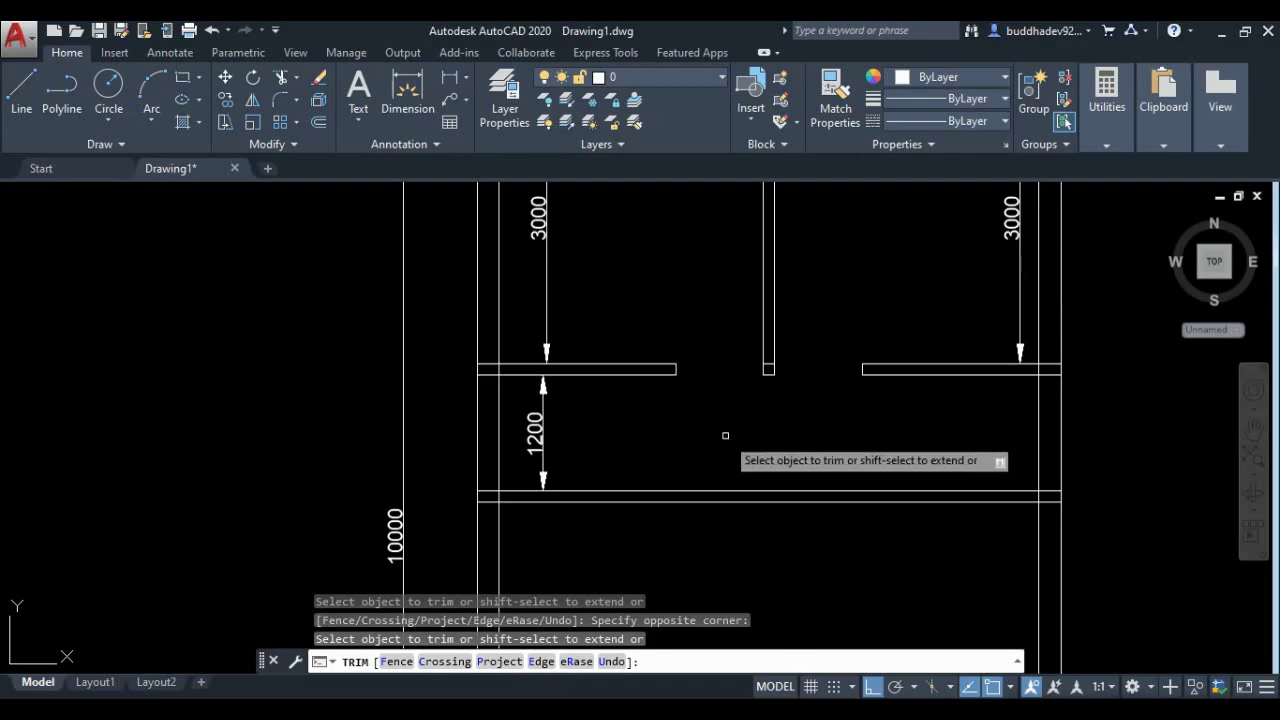
# Step: Draw a vertical line from the left doorway's edge to the lower hall wall and offset it into a wall
pyautogui.click(50, 100)
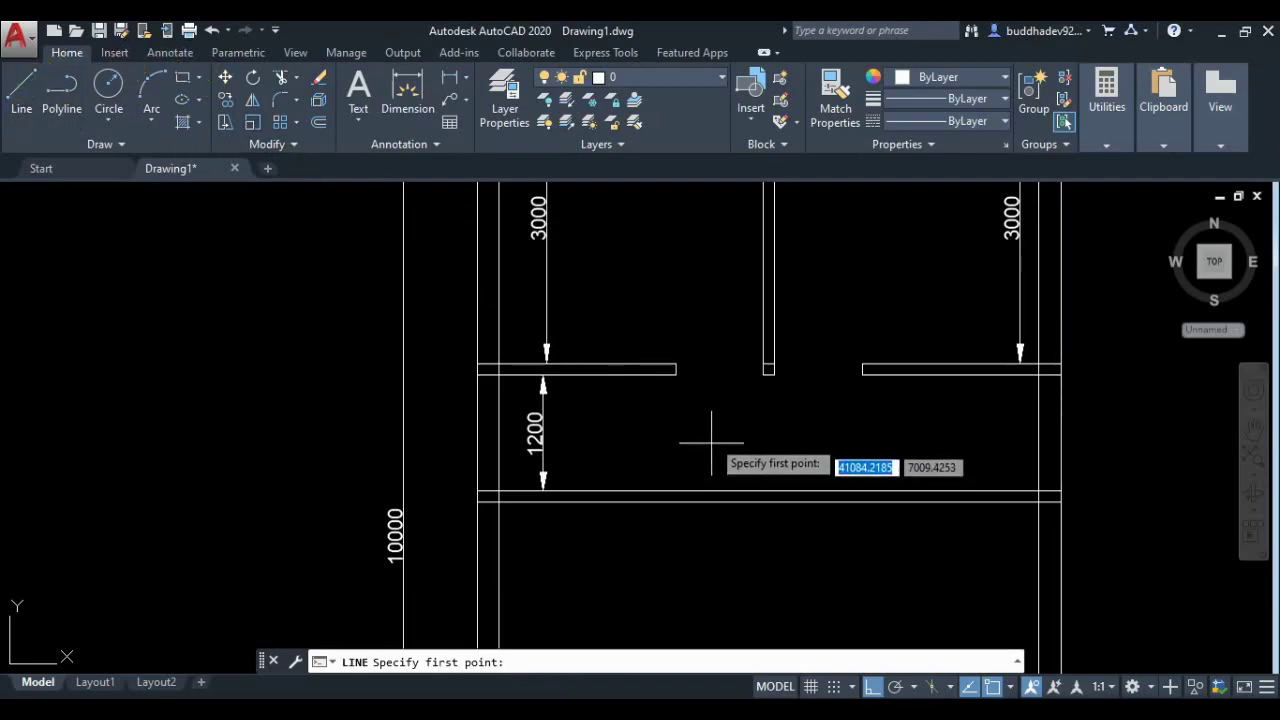
pyautogui.click(676, 372)
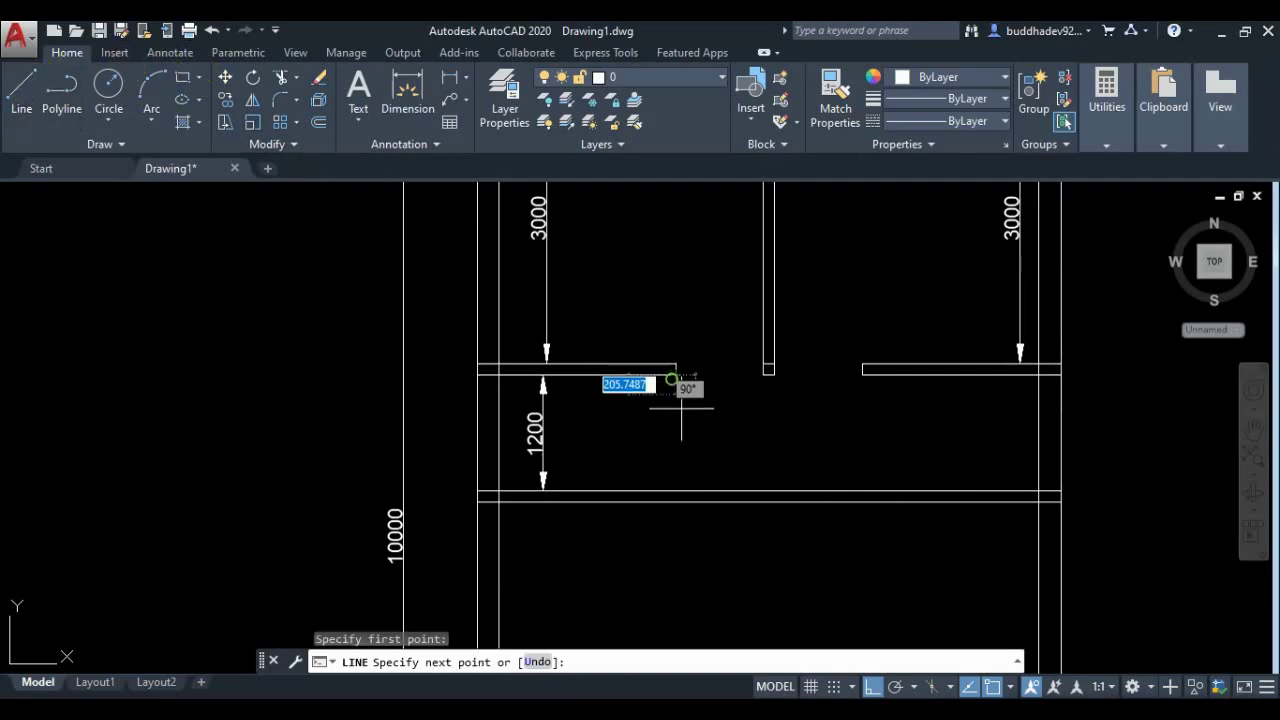
pyautogui.click(675, 500)
pyautogui.press('Return')
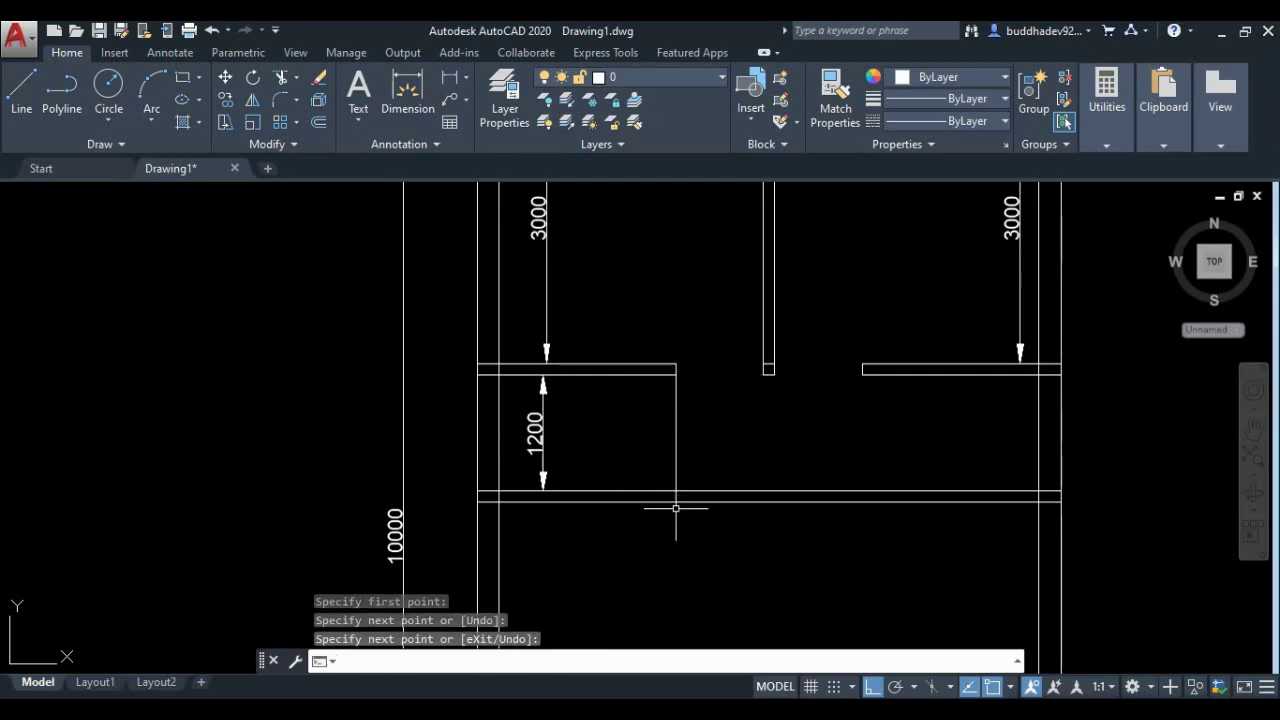
pyautogui.write('o')
pyautogui.press('Return')
pyautogui.press('Return')
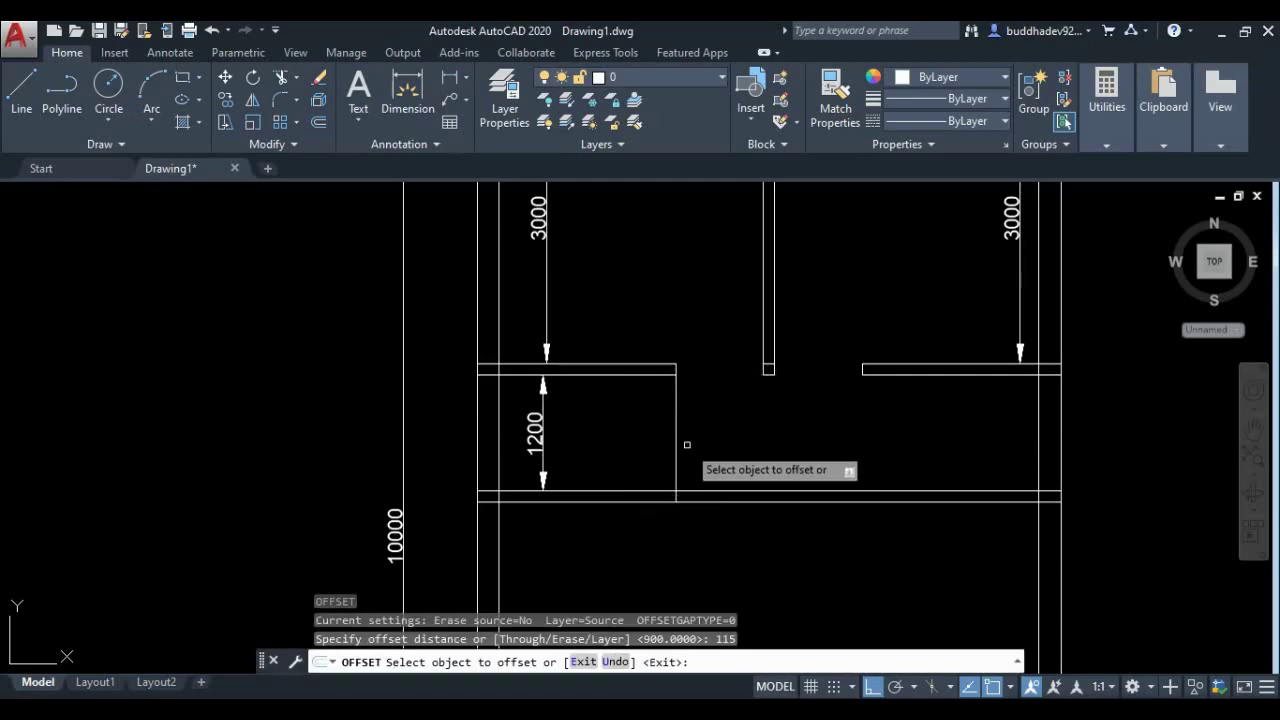
pyautogui.click(673, 456)
pyautogui.click(650, 446)
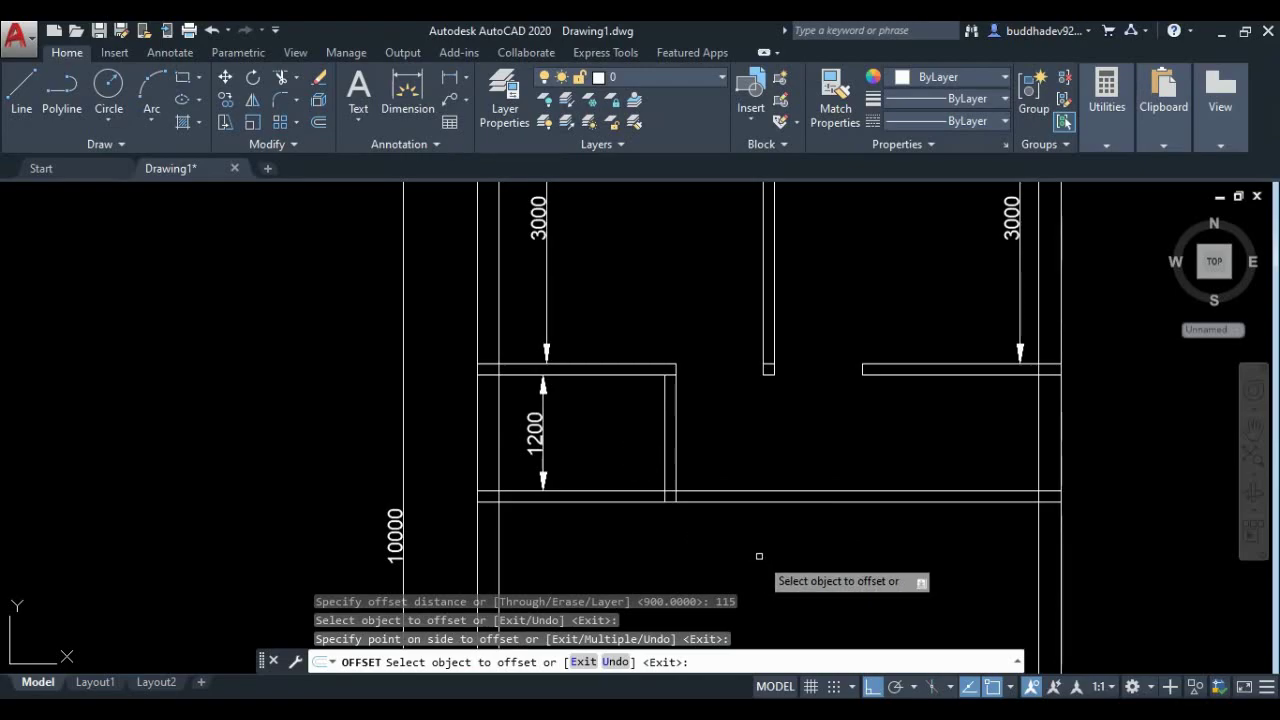
# Step: Dimension the 1699 width up to the new short wall and save the drawing
pyautogui.click(448, 82)
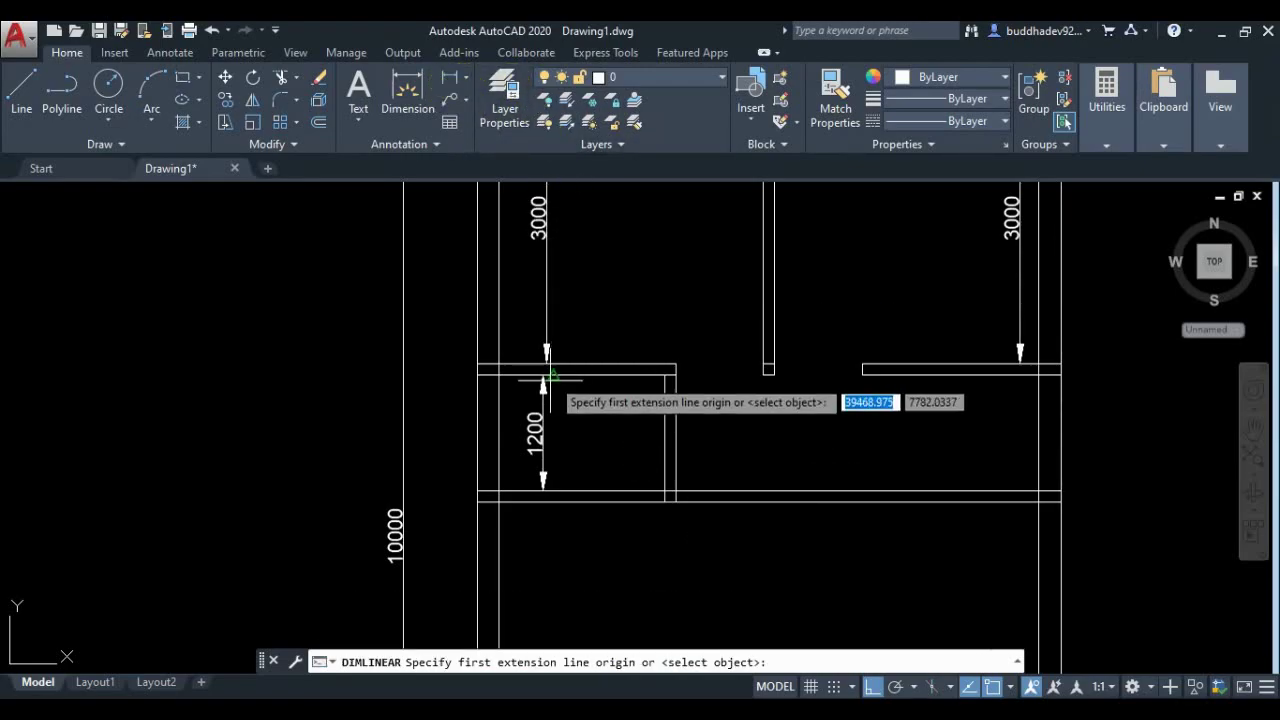
pyautogui.click(499, 394)
pyautogui.click(663, 394)
pyautogui.click(665, 394)
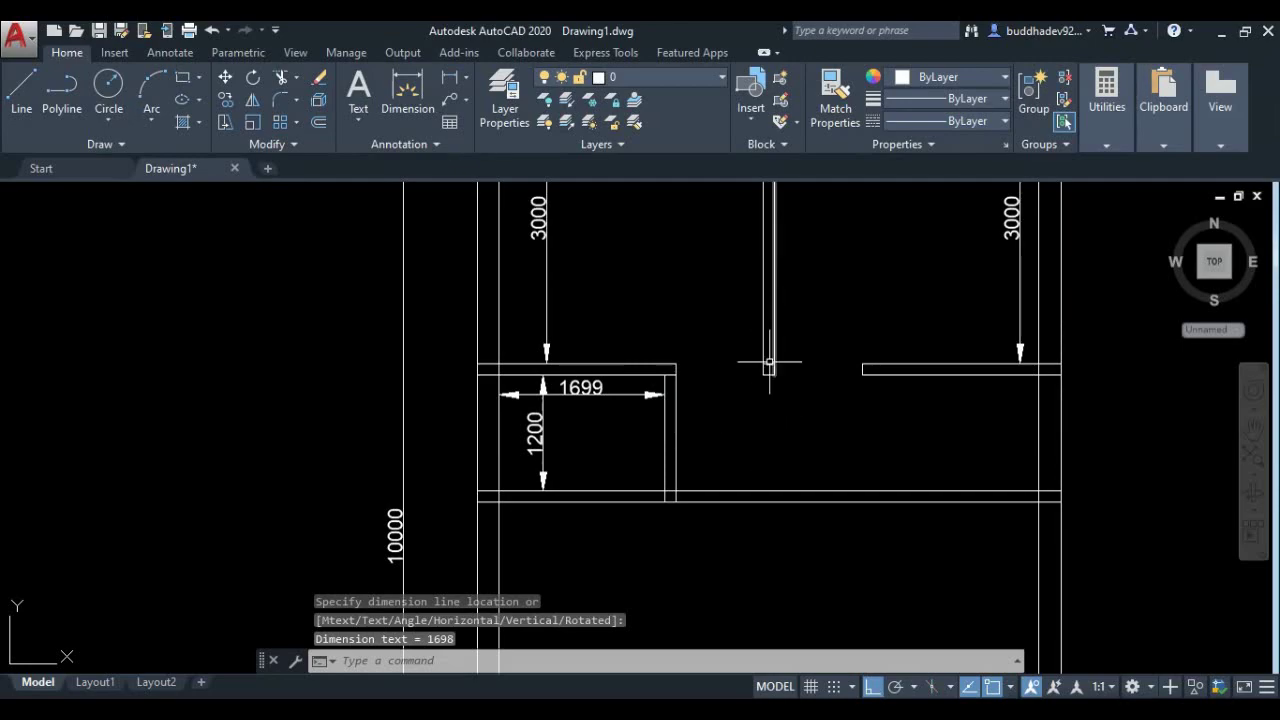
pyautogui.click(113, 36)
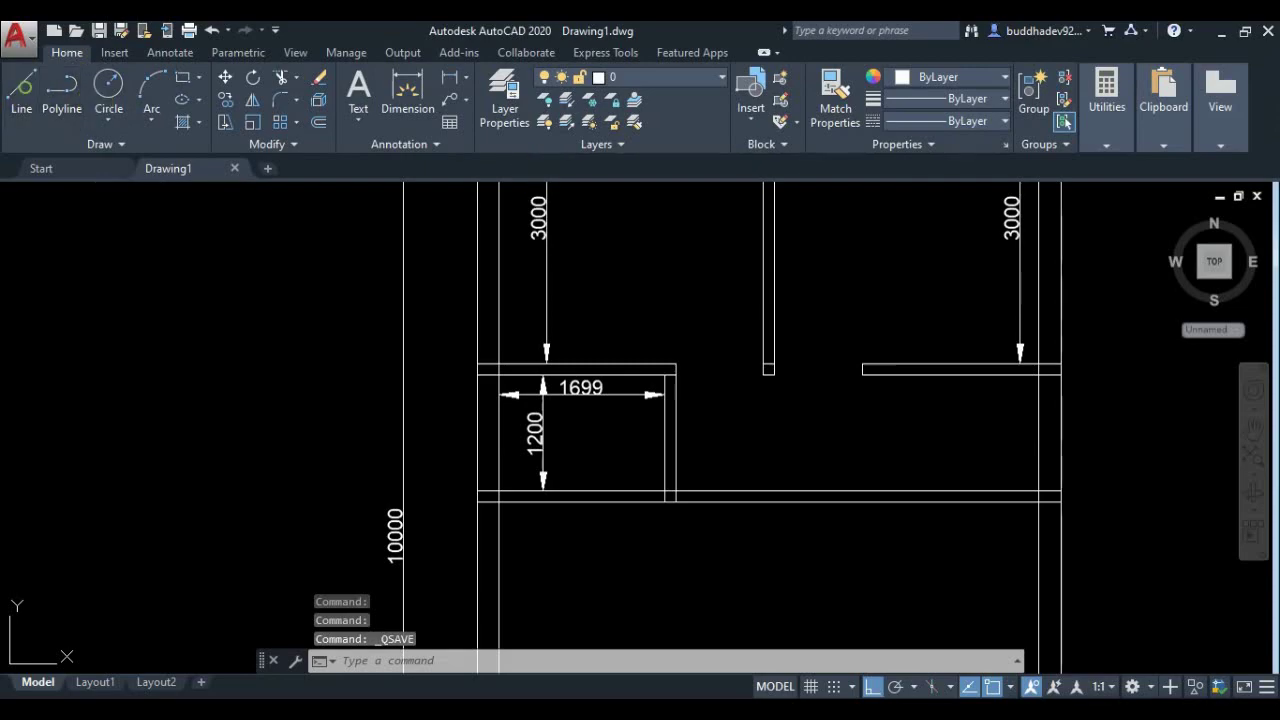
# Step: Draw a vertical line from the right doorway's edge down to the lower hall wall
pyautogui.write('l')
pyautogui.press('Return')
pyautogui.click(862, 375)
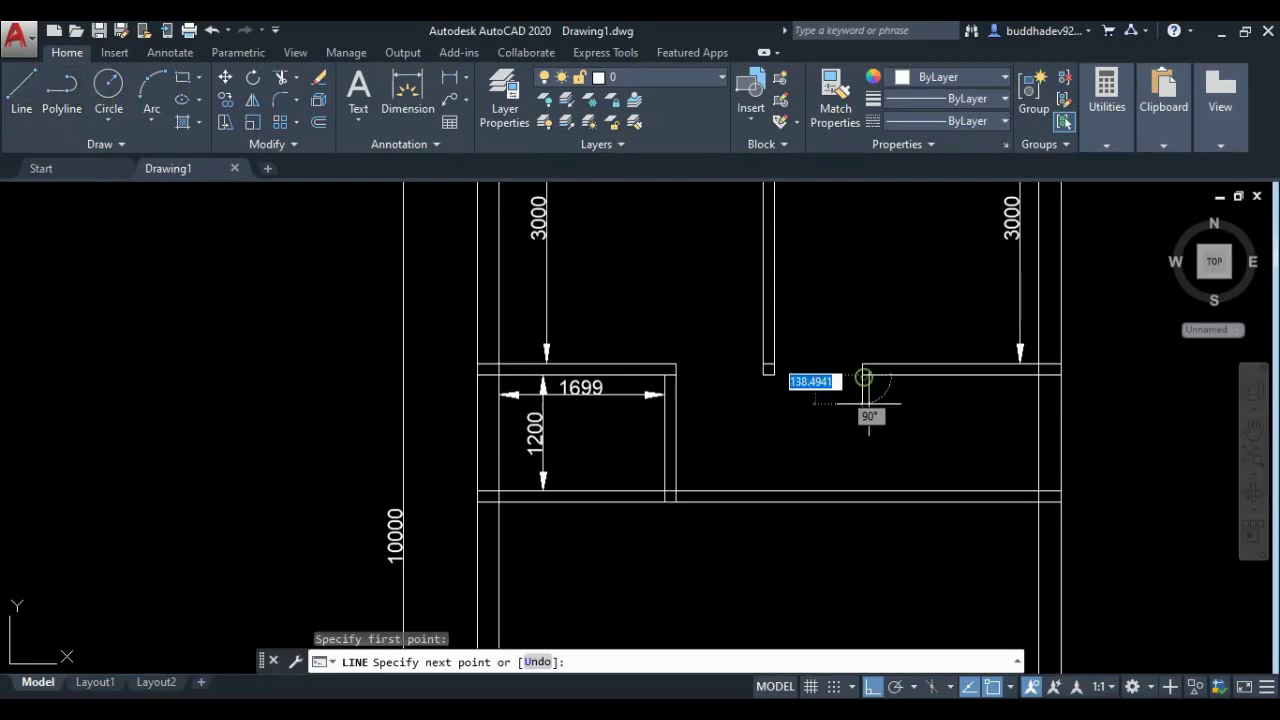
pyautogui.click(862, 491)
pyautogui.press('Return')
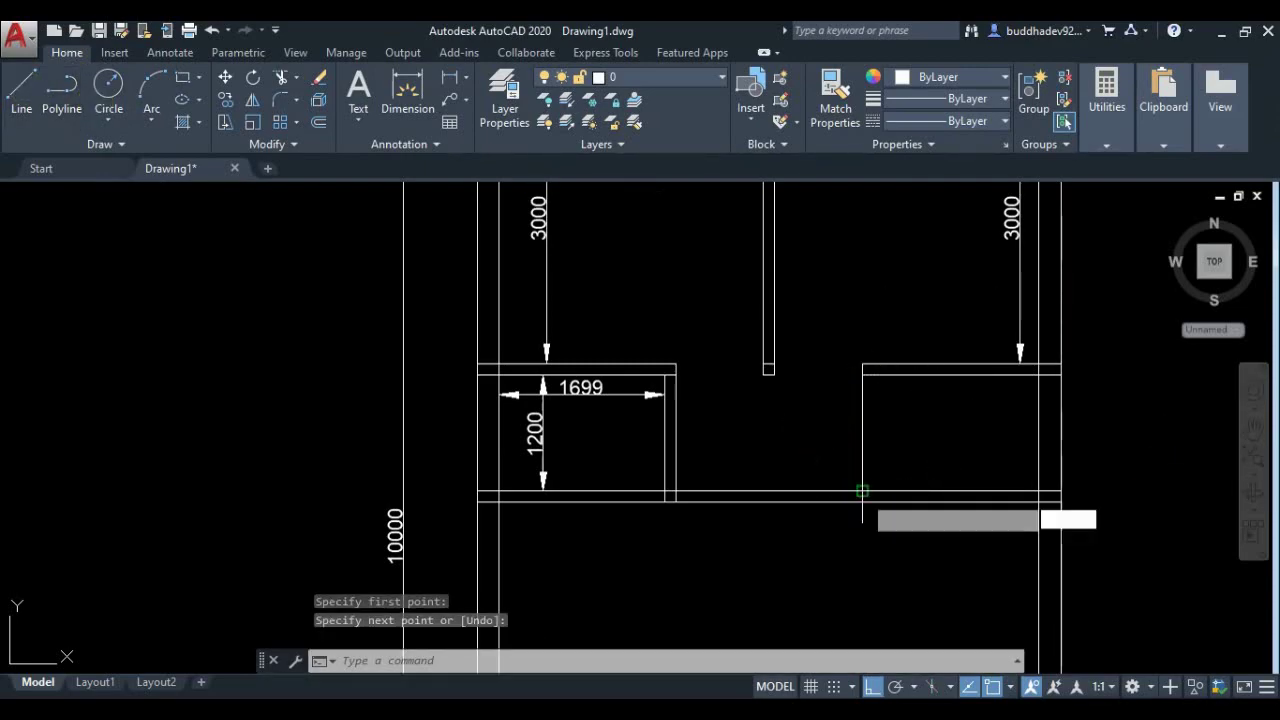
# Step: Offset the right closet's left wall line 115 inward to make a double-line wall
pyautogui.write('o')
pyautogui.press('Return')
pyautogui.write('115')
pyautogui.press('Return')
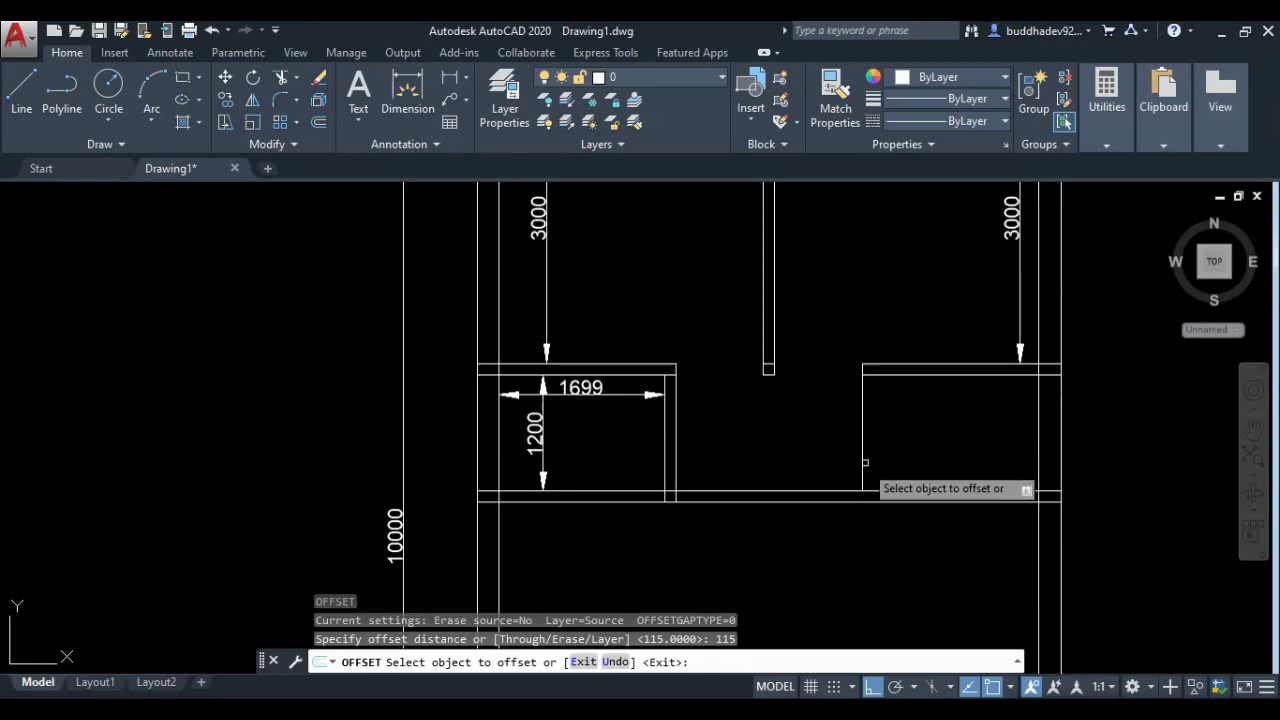
pyautogui.click(864, 461)
pyautogui.click(860, 466)
pyautogui.click(866, 469)
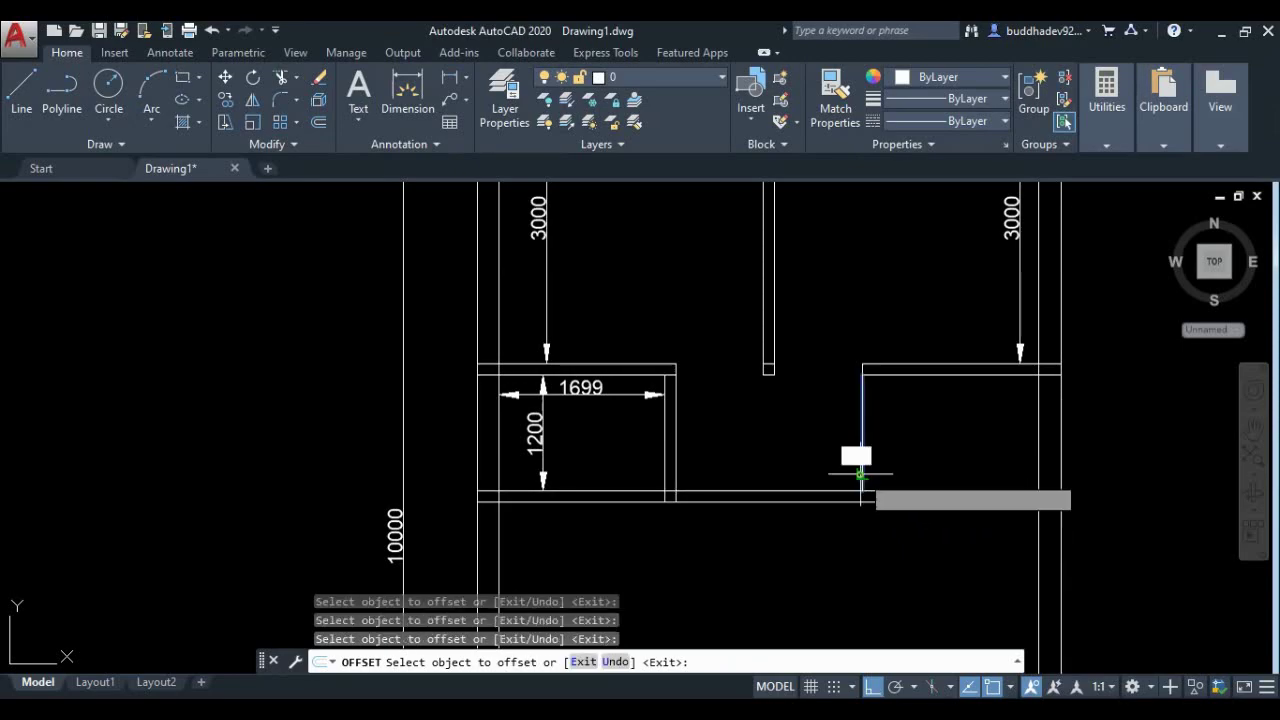
pyautogui.click(860, 470)
pyautogui.click(926, 451)
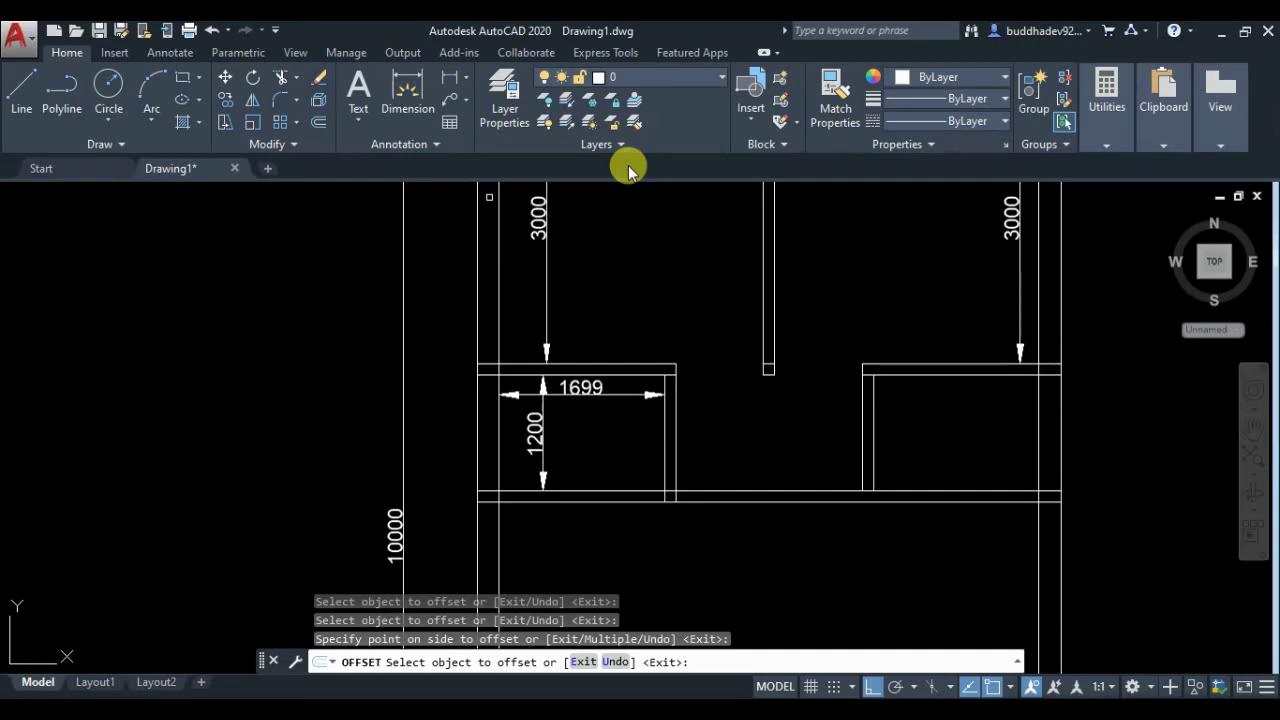
pyautogui.press('Escape')
pyautogui.write('o')
pyautogui.press('Return')
pyautogui.write('750')
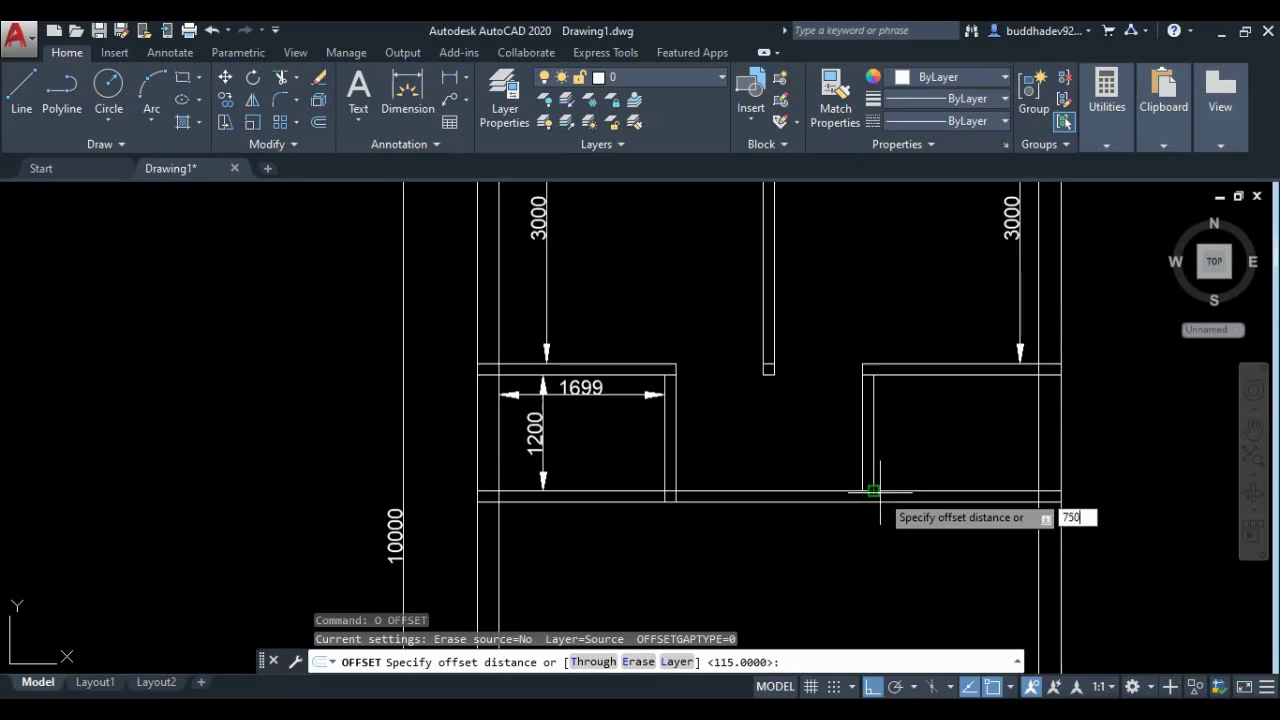
# Step: Offset the left closet's inner wall line 750 and trim the top wall between the lines
pyautogui.press('Return')
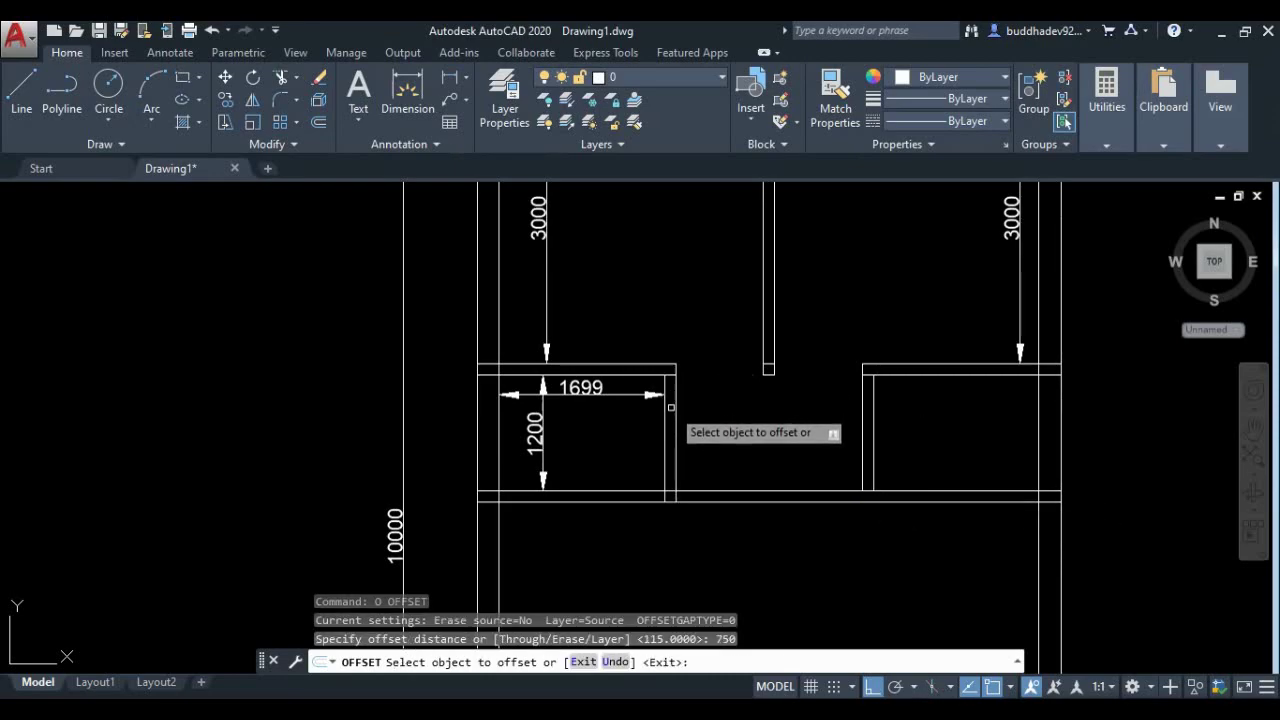
pyautogui.click(499, 420)
pyautogui.click(614, 420)
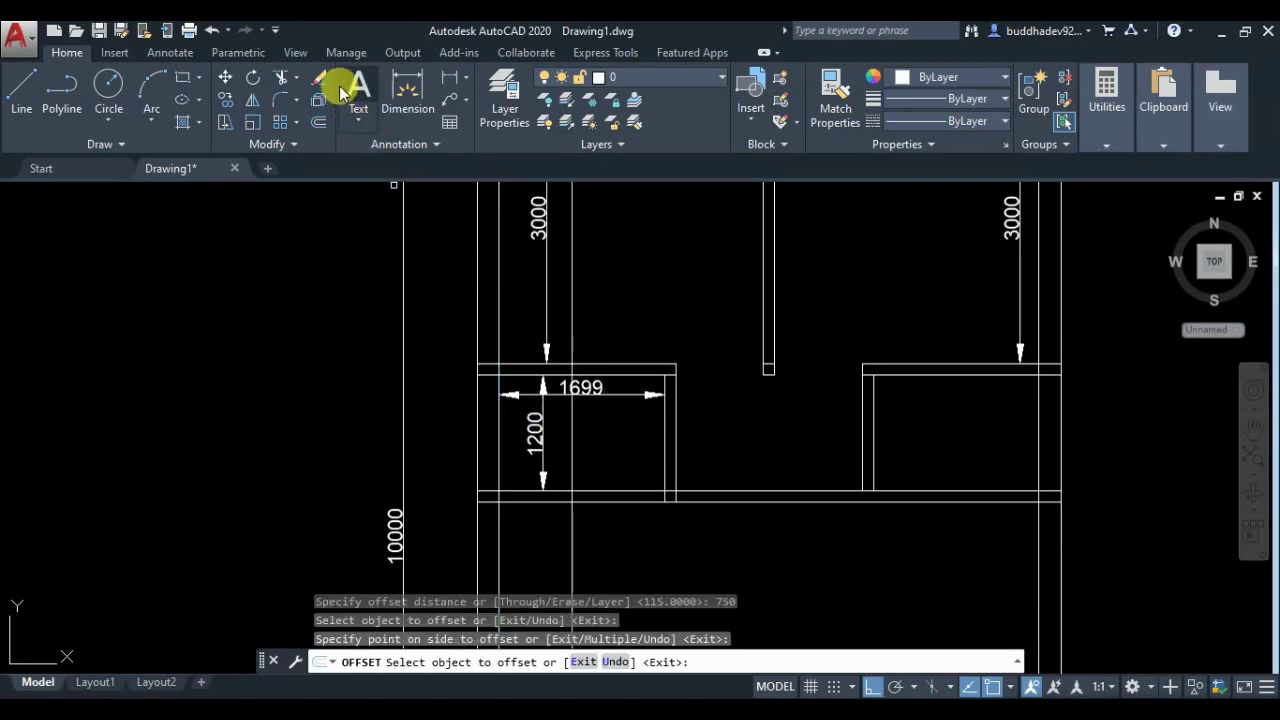
pyautogui.click(290, 82)
pyautogui.press('Return')
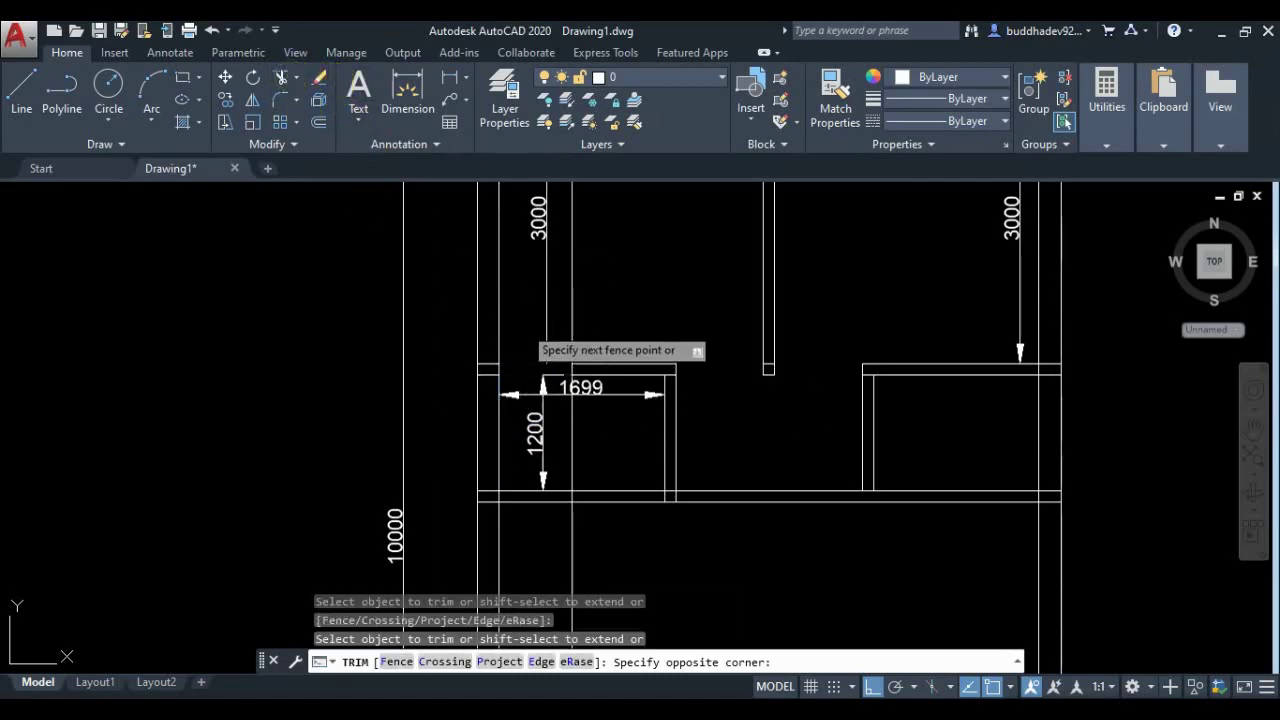
pyautogui.click(583, 311)
pyautogui.click(606, 445)
pyautogui.click(582, 437)
pyautogui.click(786, 560)
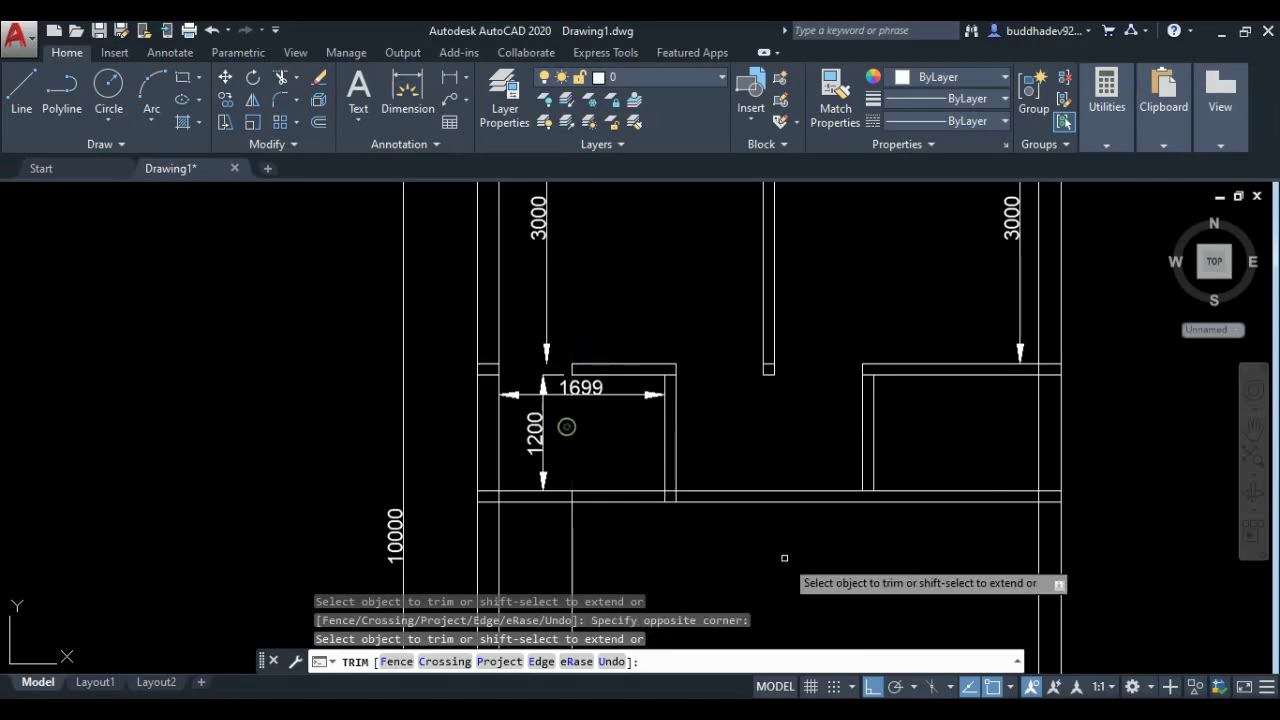
pyautogui.click(786, 549)
pyautogui.click(776, 551)
pyautogui.press('Escape')
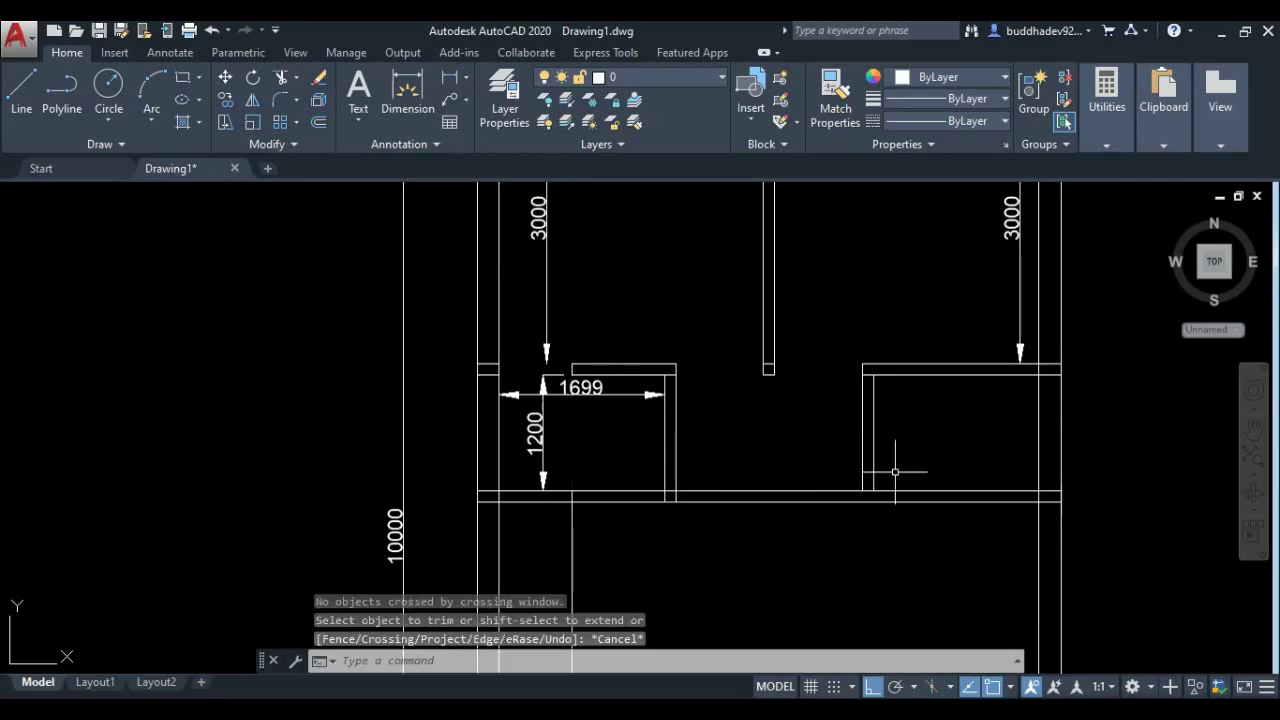
pyautogui.press('Escape')
# Step: Stretch both lines of the right closet's 115 wall down to the lower wall
pyautogui.click(884, 466)
pyautogui.click(850, 470)
pyautogui.scroll(4, 908, 494)
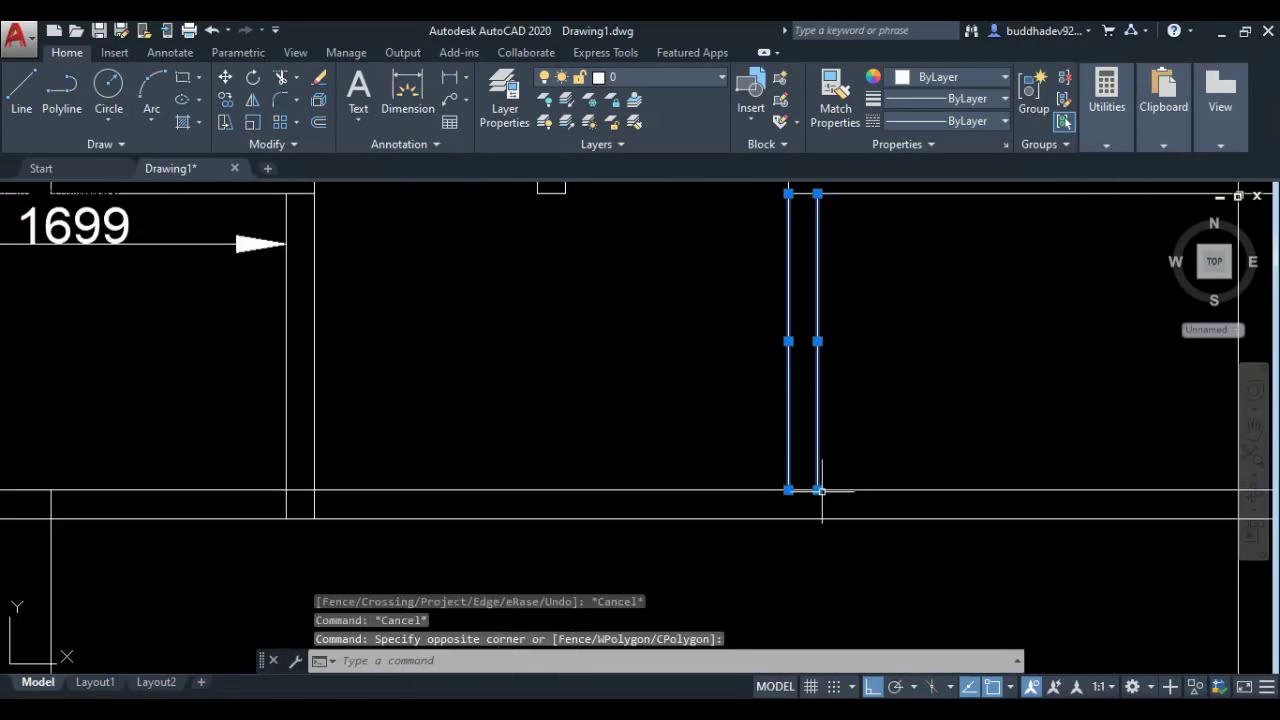
pyautogui.click(818, 490)
pyautogui.click(827, 520)
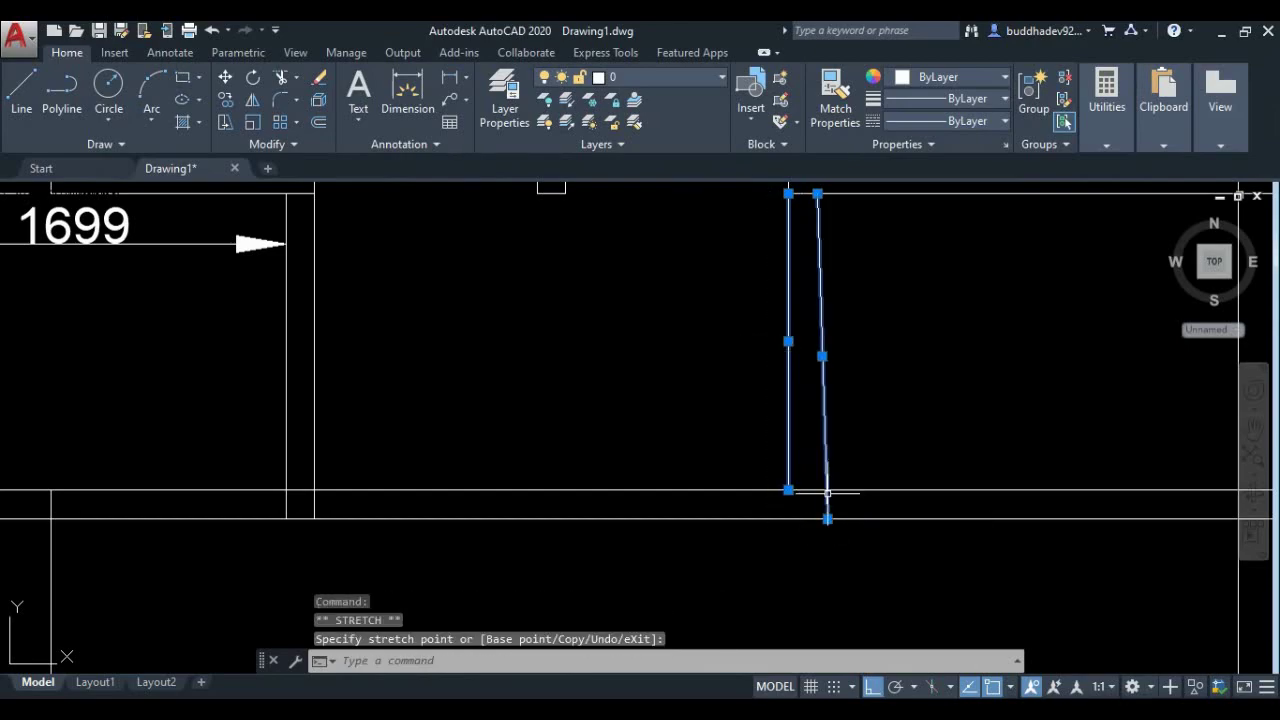
pyautogui.hotkey('ctrl', 'z')
pyautogui.click(658, 434)
pyautogui.click(908, 466)
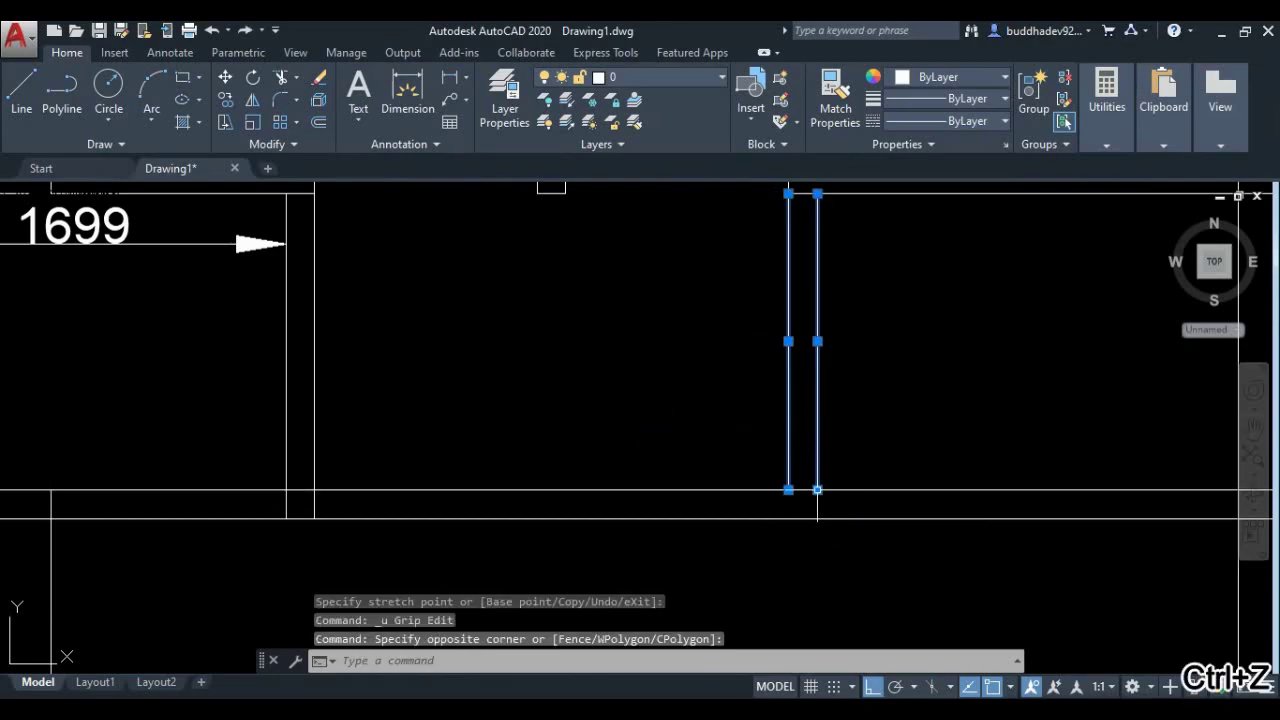
pyautogui.click(817, 490)
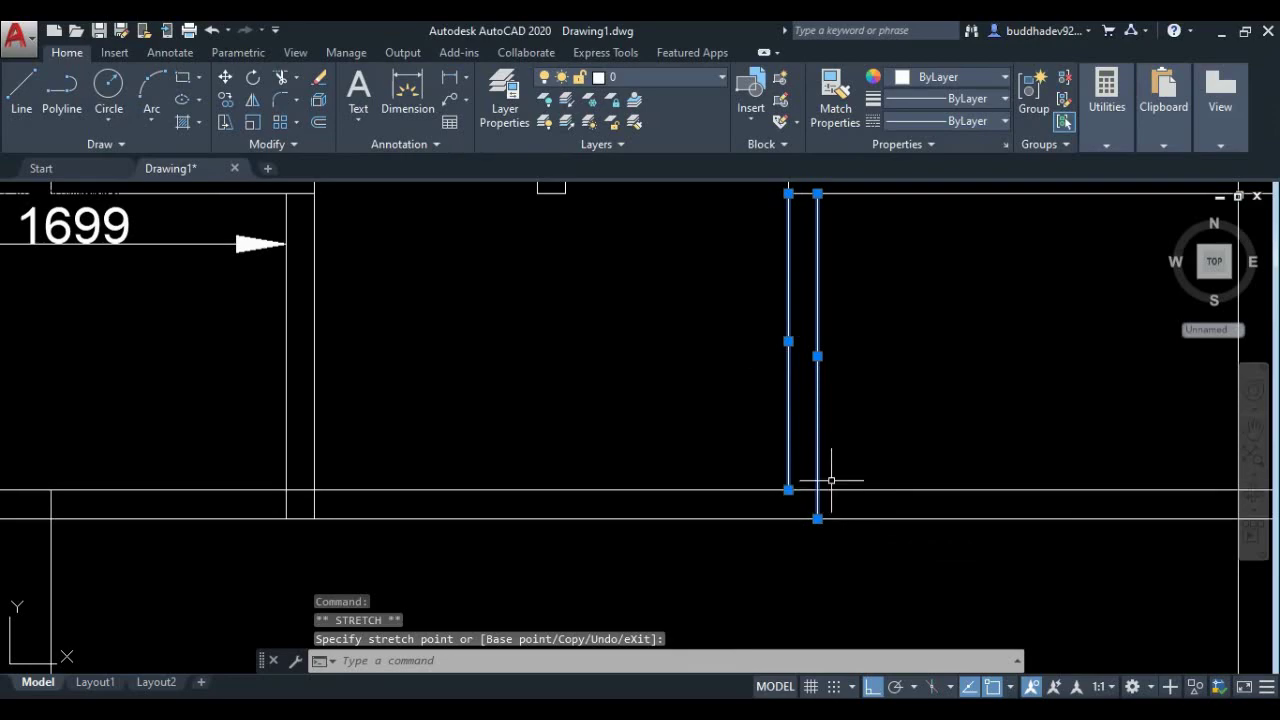
pyautogui.scroll(-4, 840, 486)
pyautogui.scroll(4, 834, 490)
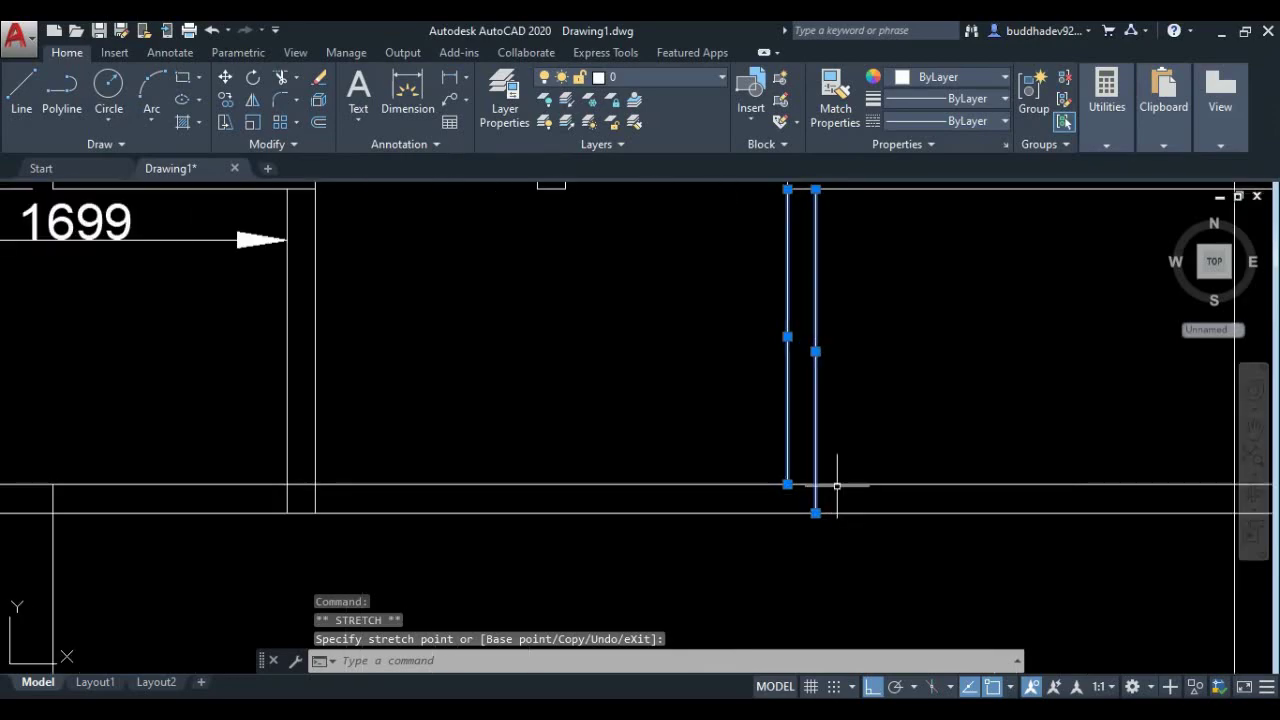
pyautogui.click(788, 513)
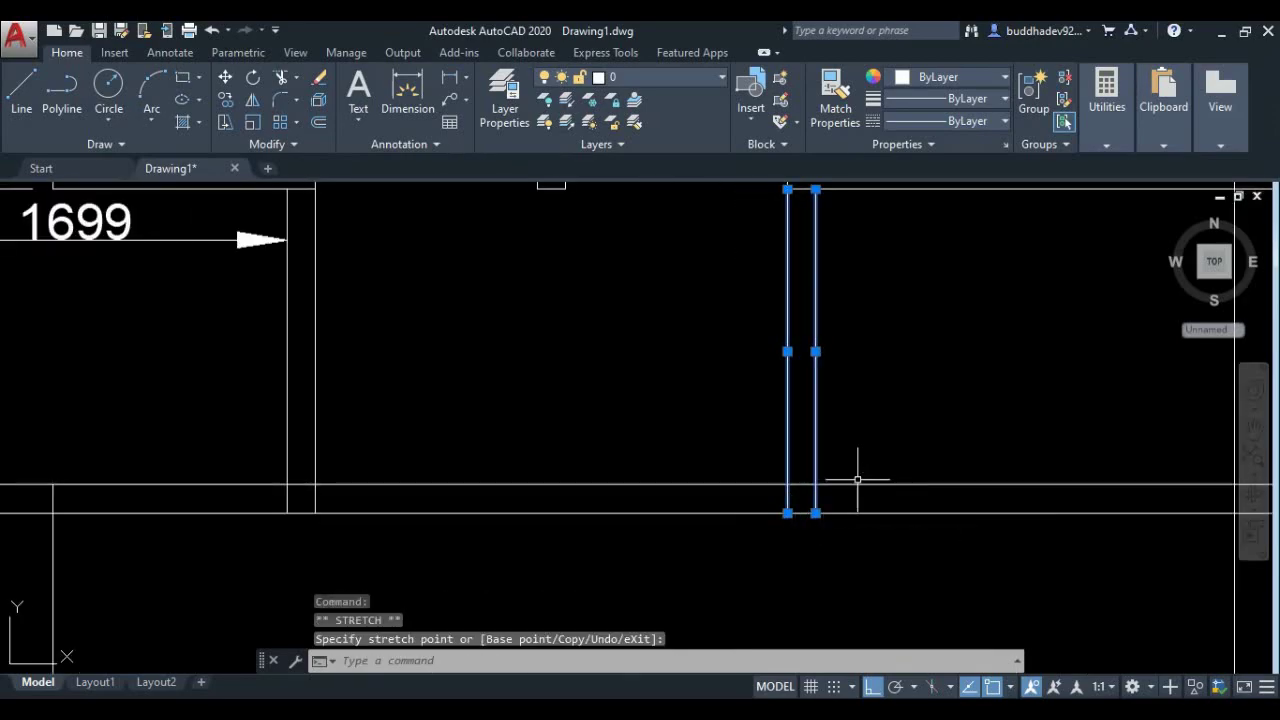
pyautogui.press('Escape')
pyautogui.scroll(-3, 855, 480)
# Step: Offset the lower hall wall line up 750 and trim a doorway into the right closet's left wall
pyautogui.press('Return')
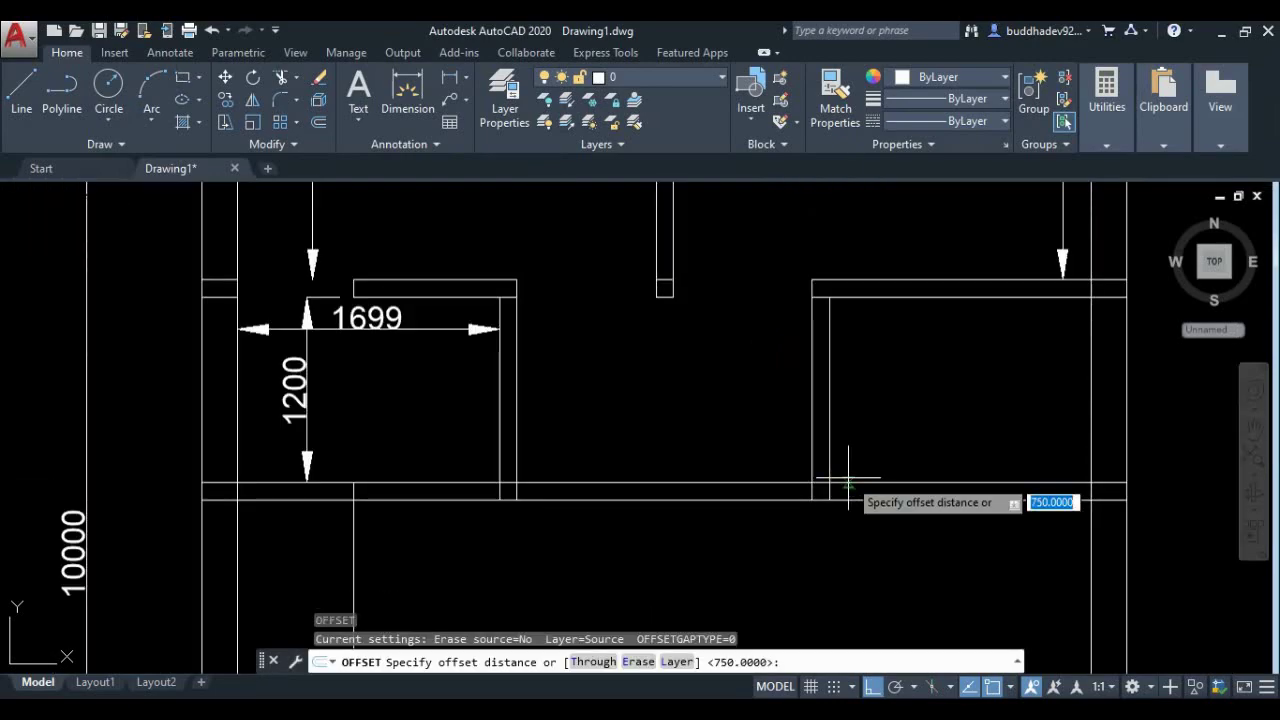
pyautogui.write('750')
pyautogui.press('Return')
pyautogui.click(847, 481)
pyautogui.click(853, 427)
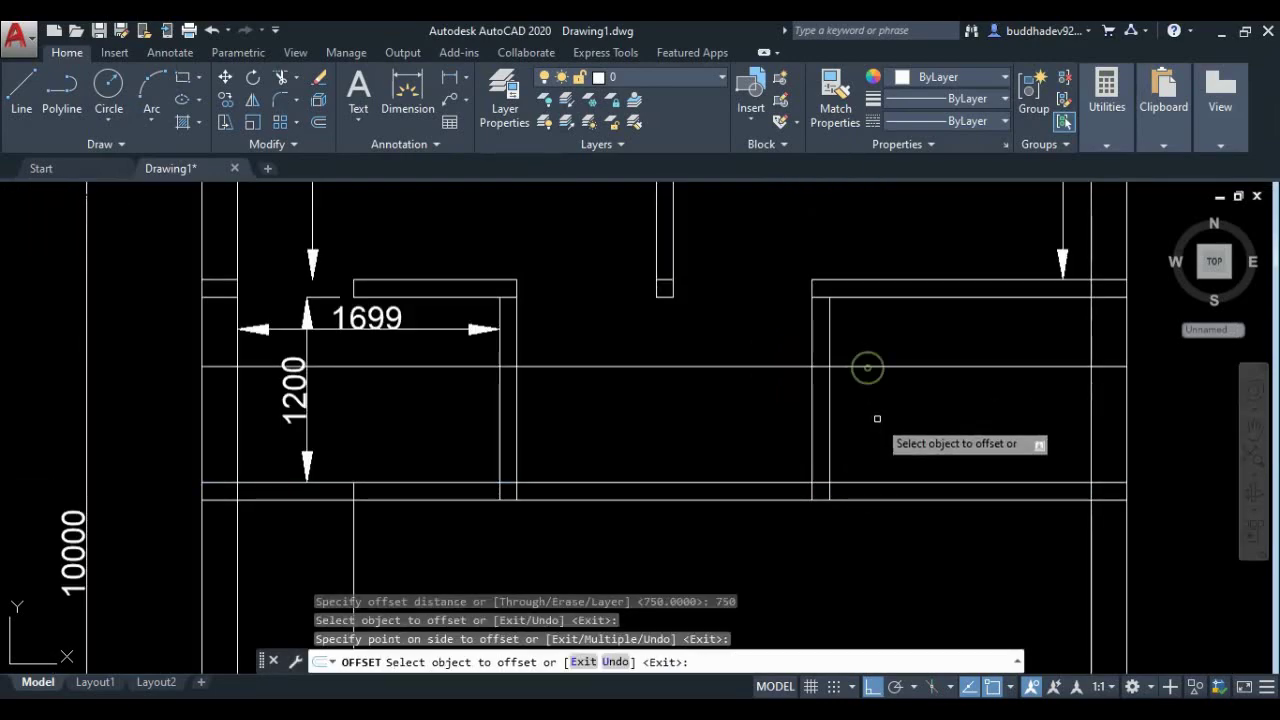
pyautogui.click(284, 80)
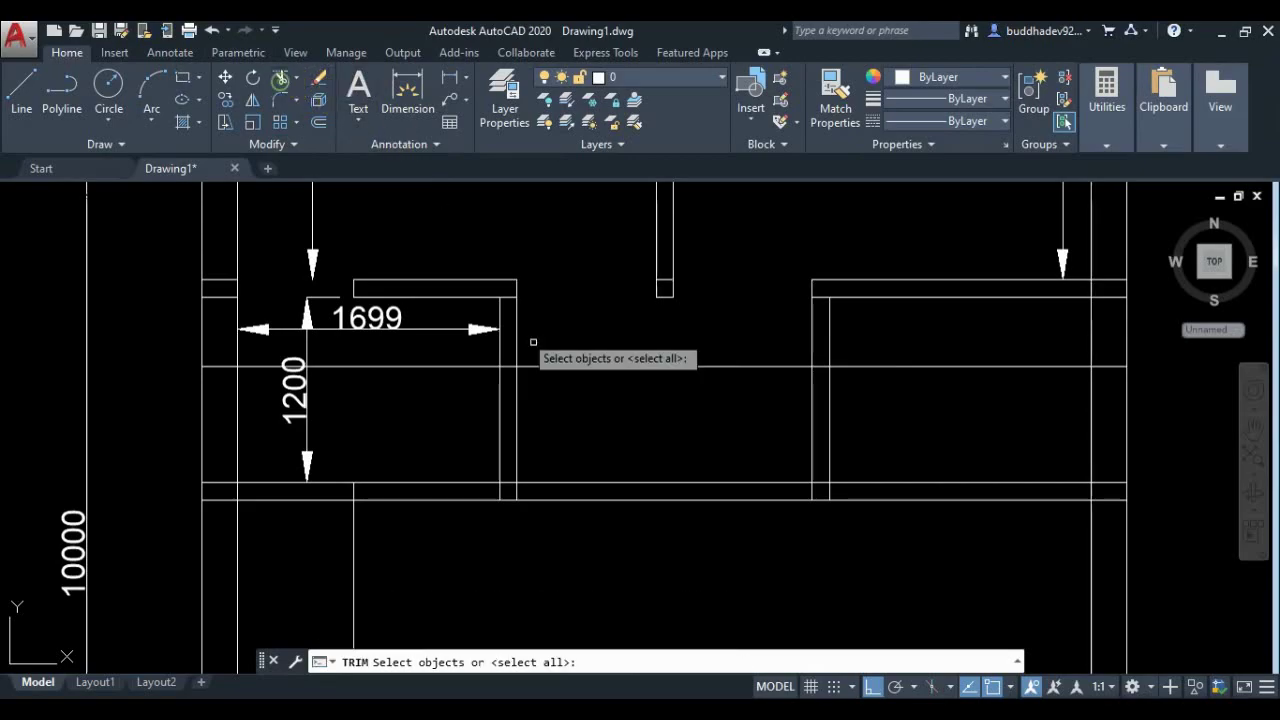
pyautogui.press('Return')
pyautogui.click(666, 526)
pyautogui.click(600, 380)
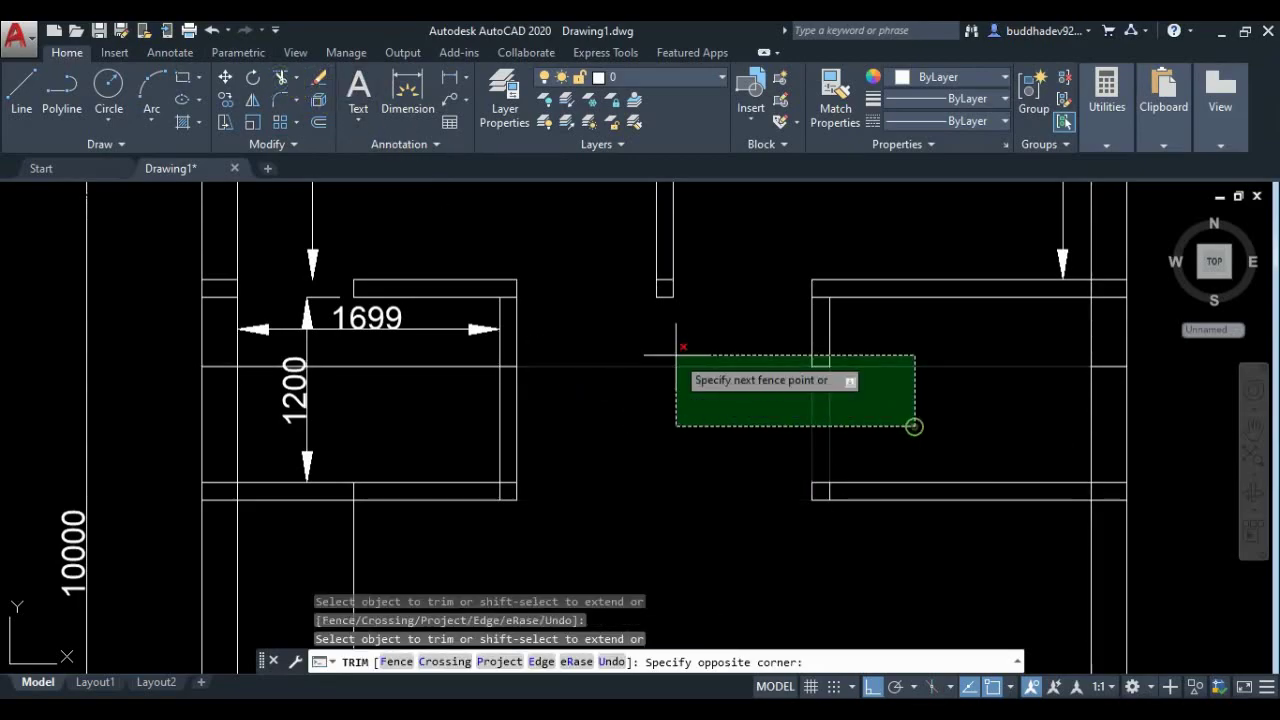
pyautogui.moveTo(918, 429); pyautogui.dragTo(751, 394)
pyautogui.moveTo(914, 400); pyautogui.dragTo(849, 322)
pyautogui.moveTo(690, 422); pyautogui.dragTo(600, 320)
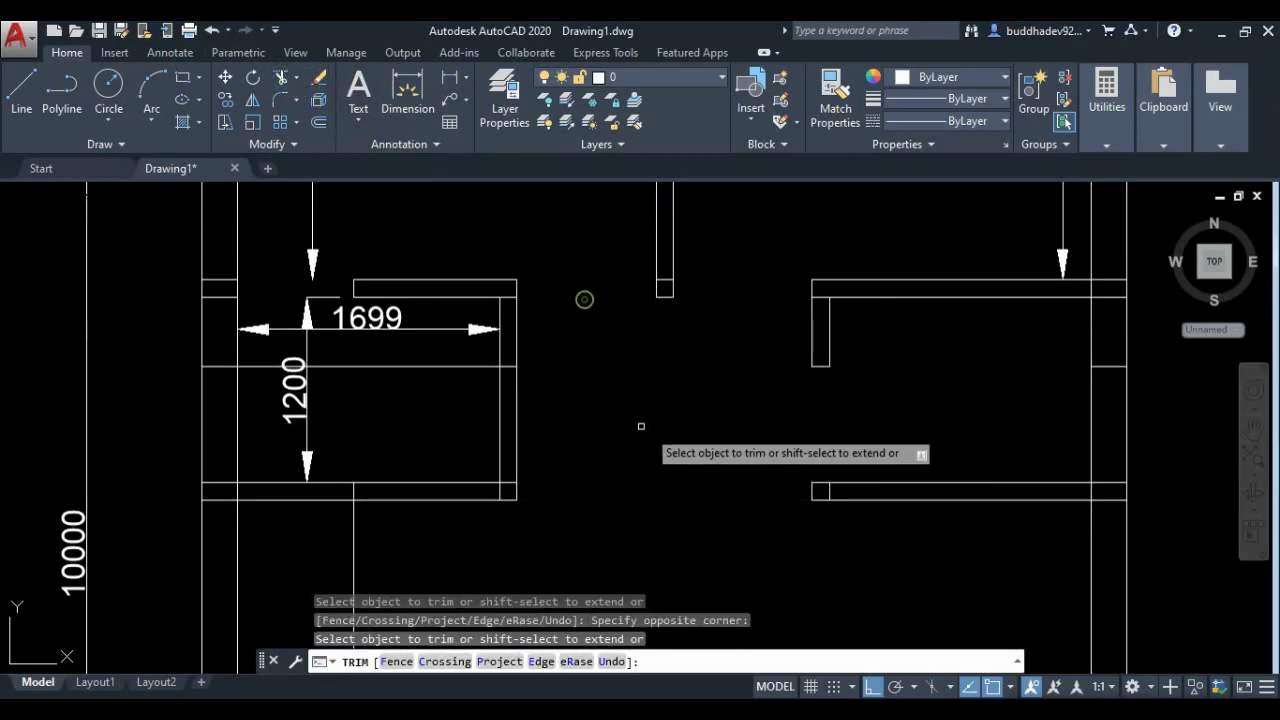
pyautogui.press('Escape')
# Step: Erase the leftover middle line and the stray line below the left closet
pyautogui.click(452, 394)
pyautogui.click(443, 360)
pyautogui.press('Delete')
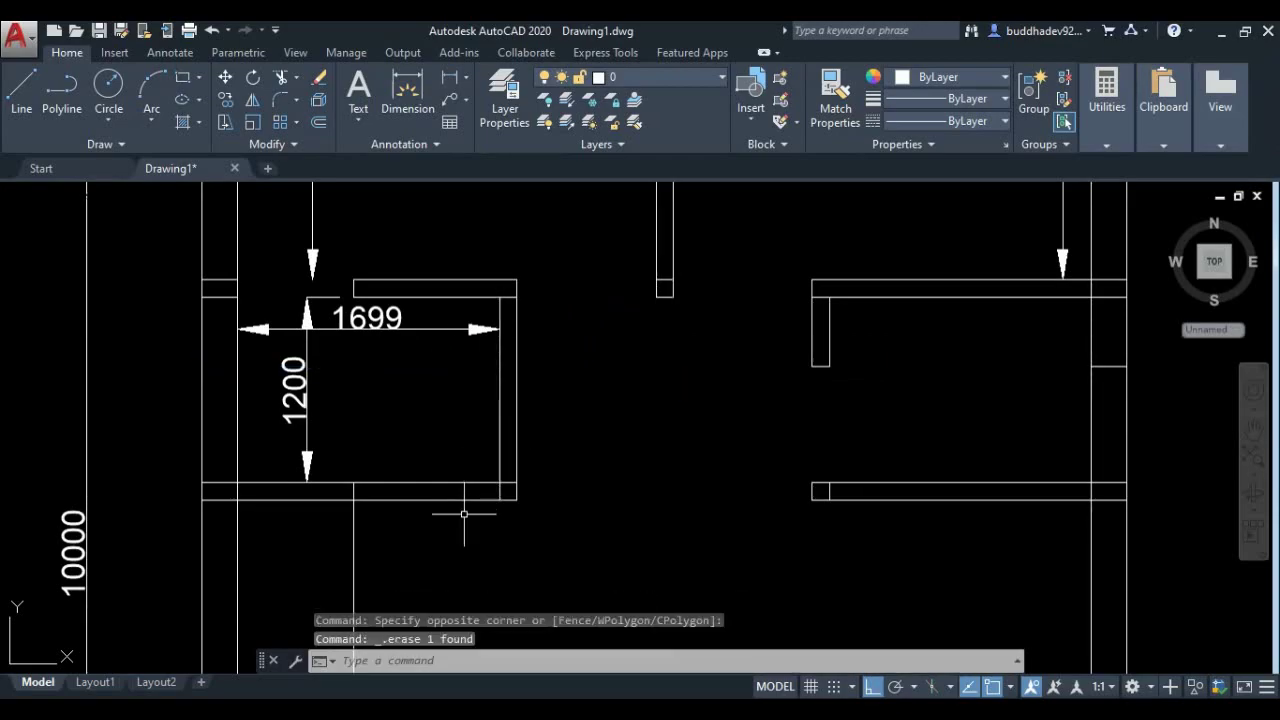
pyautogui.click(357, 574)
pyautogui.press('Delete')
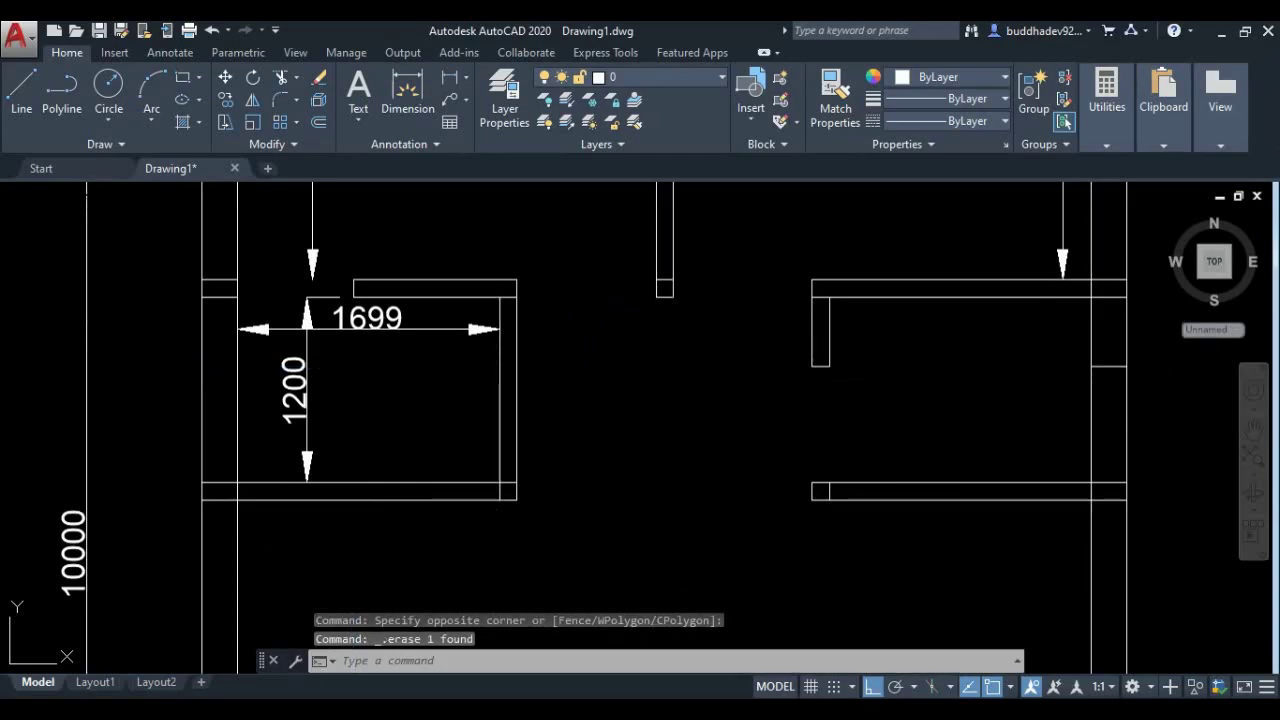
# Step: Delete the three stray wall fragments beside the right closet
pyautogui.scroll(-5, 1051, 423)
pyautogui.scroll(4, 923, 380)
pyautogui.scroll(3, 923, 380)
pyautogui.click(966, 343)
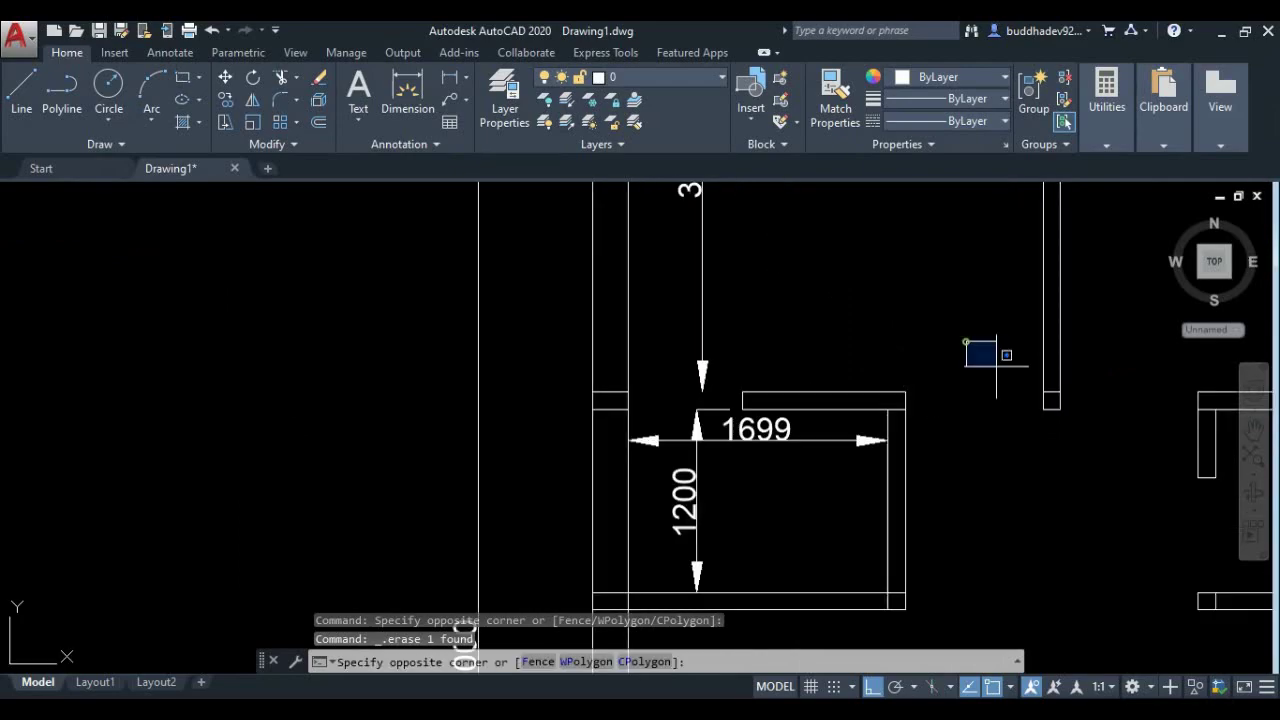
pyautogui.click(996, 355)
pyautogui.click(1008, 358)
pyautogui.click(1088, 388)
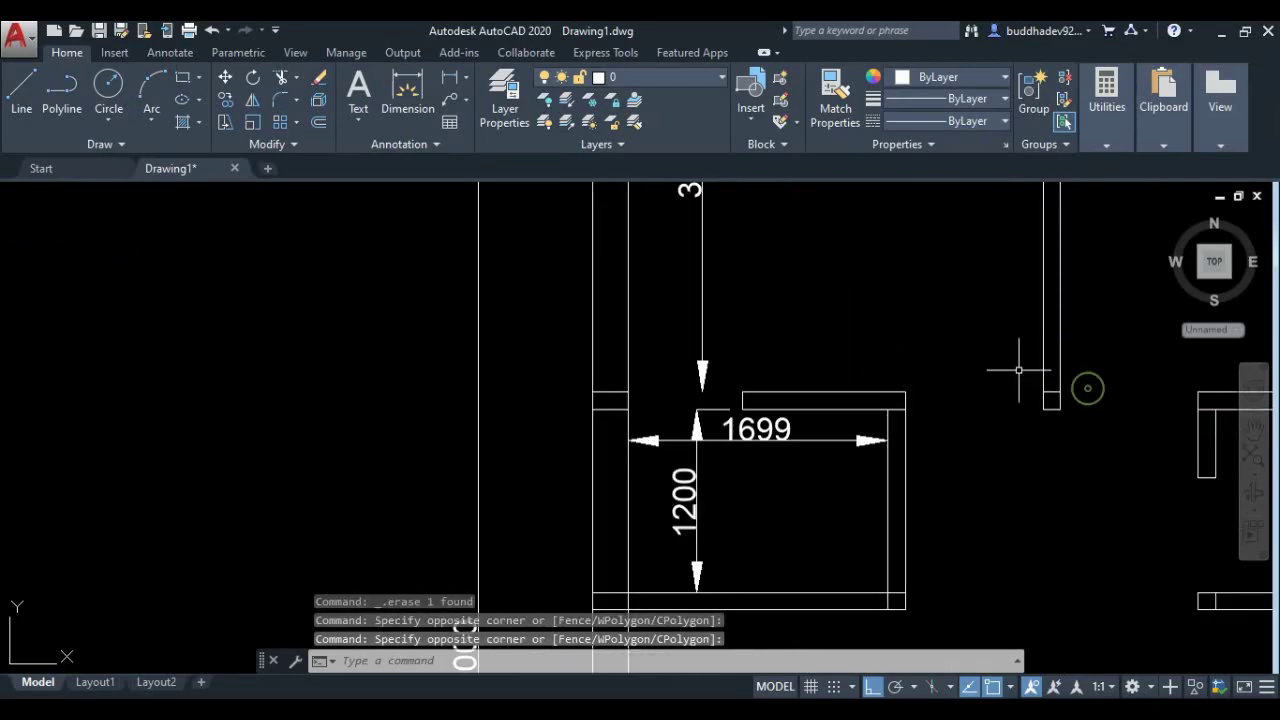
pyautogui.click(1018, 370)
pyautogui.click(1070, 395)
pyautogui.press('Delete')
# Step: Delete the short end cap on the closet's lower wall so its end is open
pyautogui.scroll(-3, 985, 400)
pyautogui.scroll(-2, 800, 410)
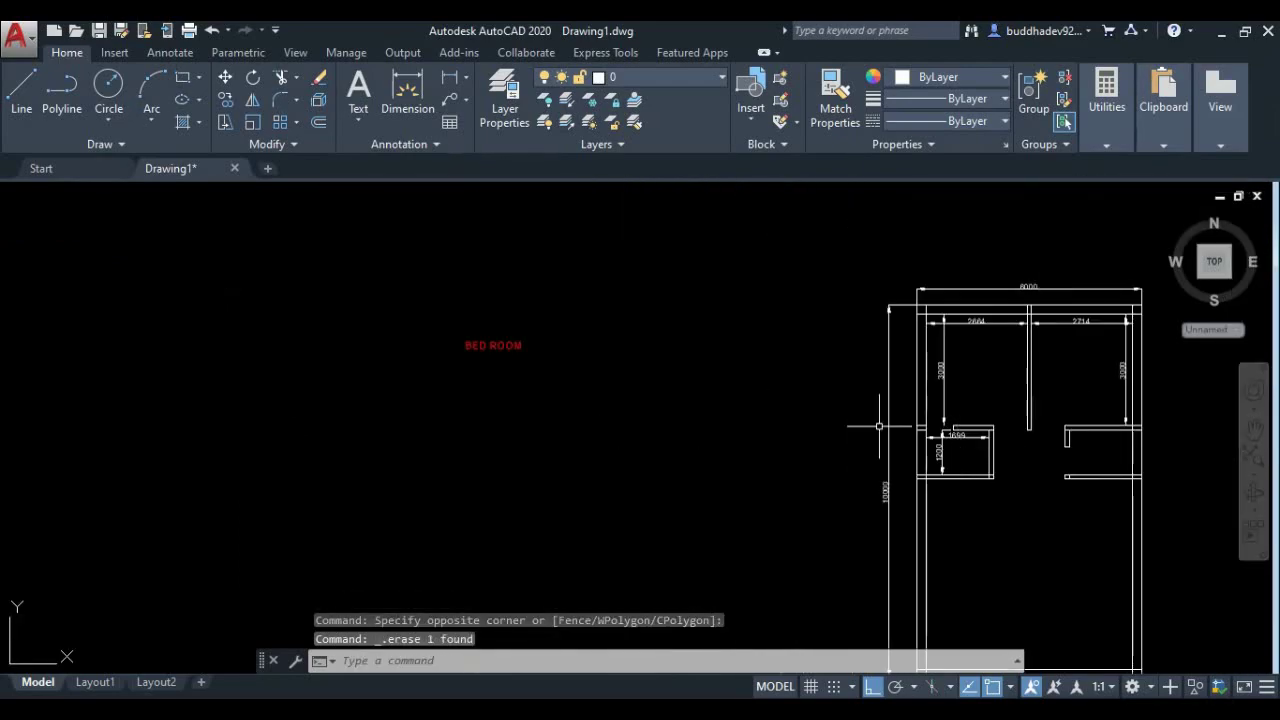
pyautogui.moveTo(879, 426); pyautogui.dragTo(703, 382, button='middle')
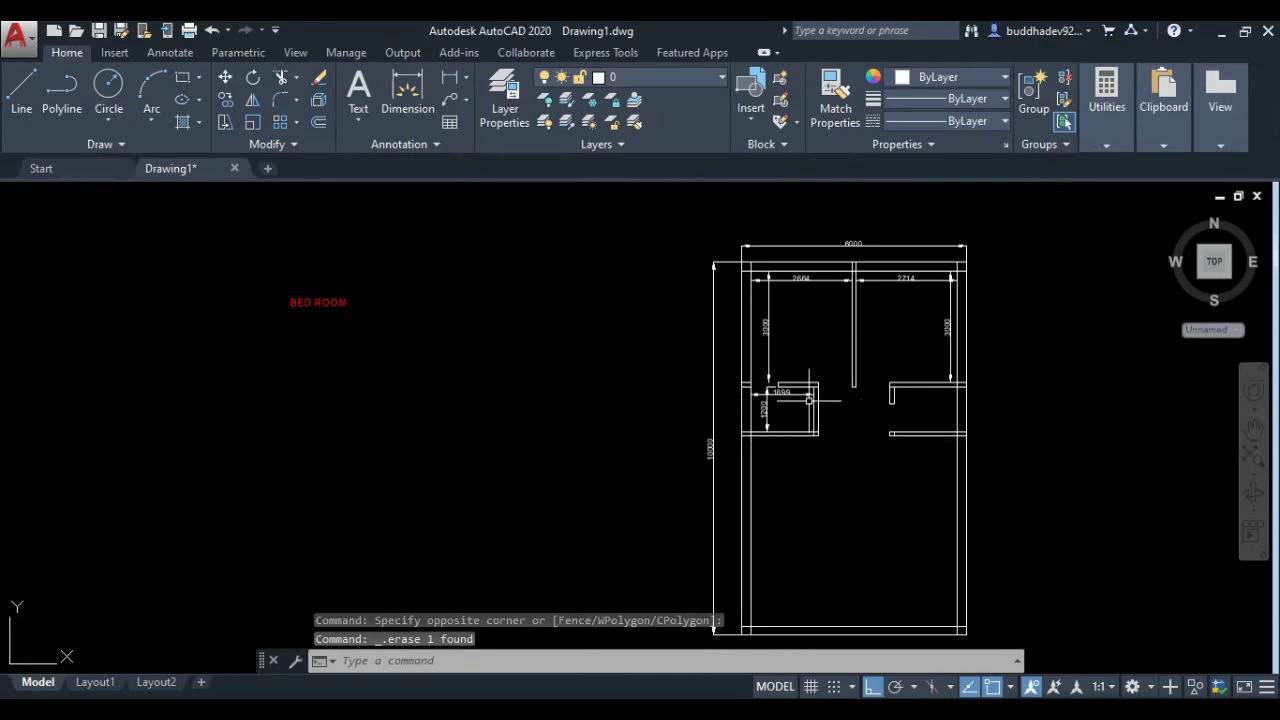
pyautogui.moveTo(809, 400); pyautogui.dragTo(786, 393, button='middle')
pyautogui.scroll(3, 745, 353)
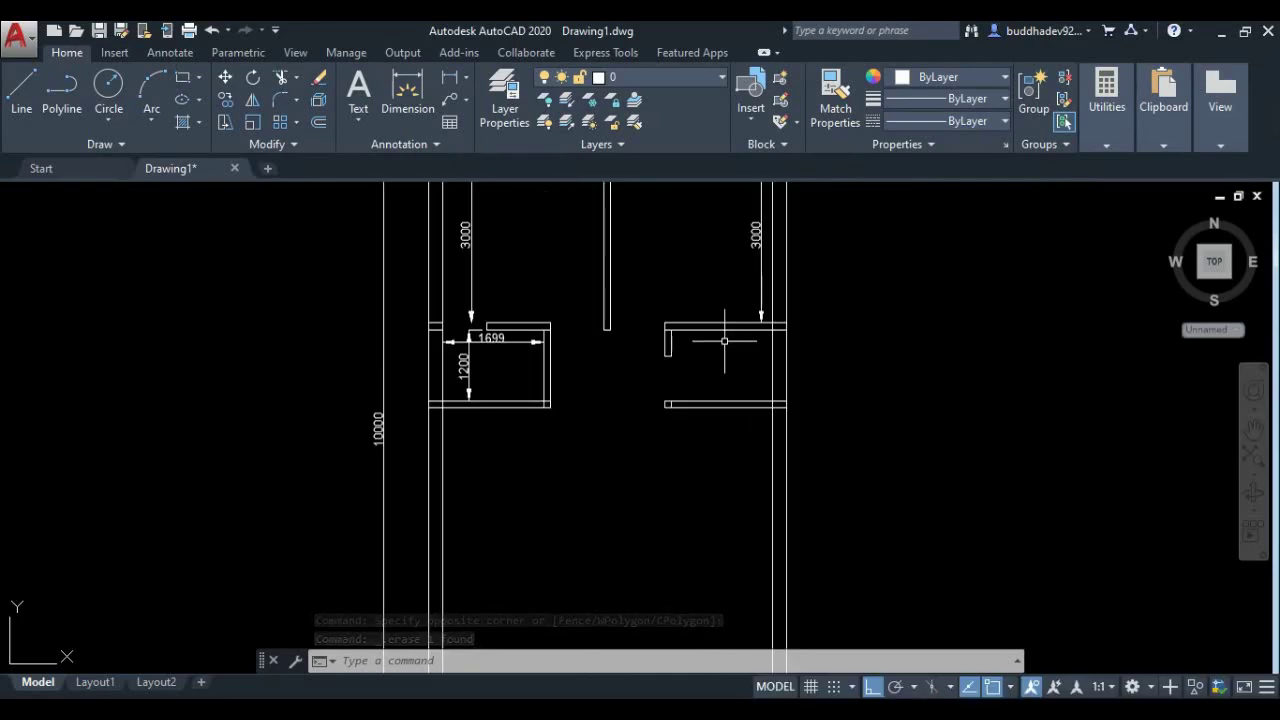
pyautogui.scroll(2, 694, 366)
pyautogui.scroll(3, 634, 409)
pyautogui.click(632, 410)
pyautogui.click(659, 477)
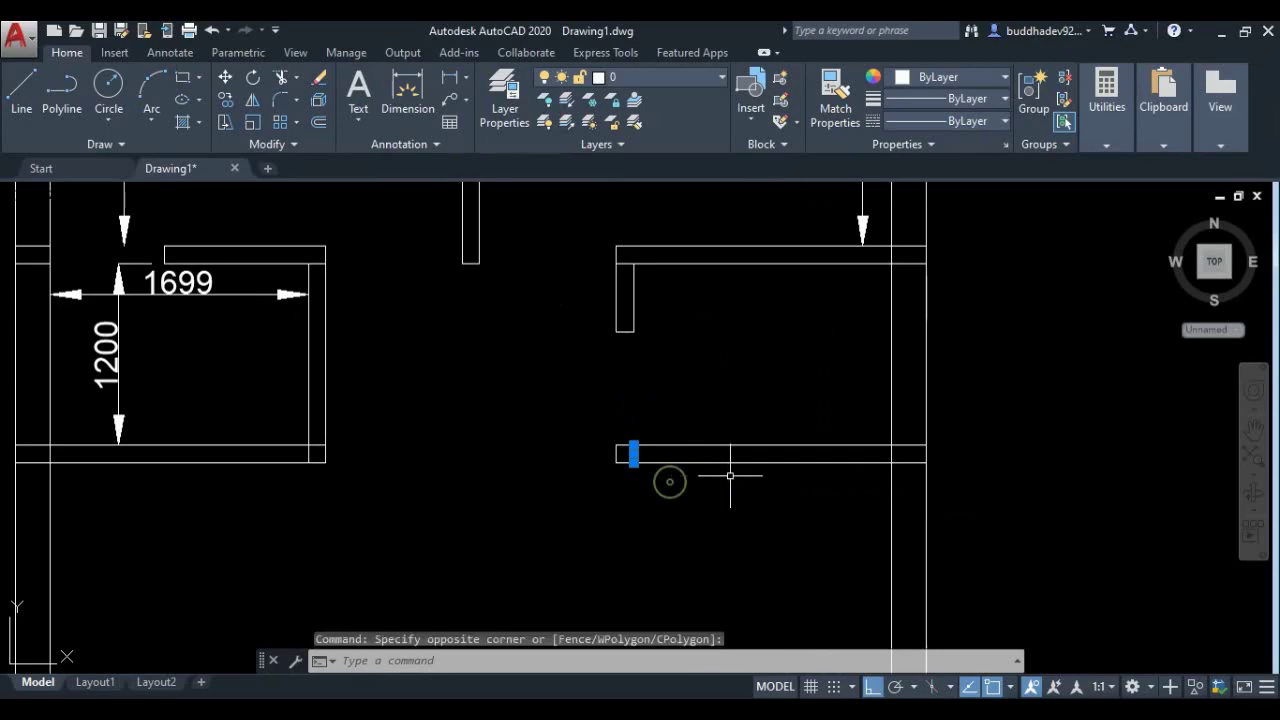
pyautogui.press('Delete')
# Step: Zoom out and pan to review the cleaned-up plan
pyautogui.scroll(-3, 690, 447)
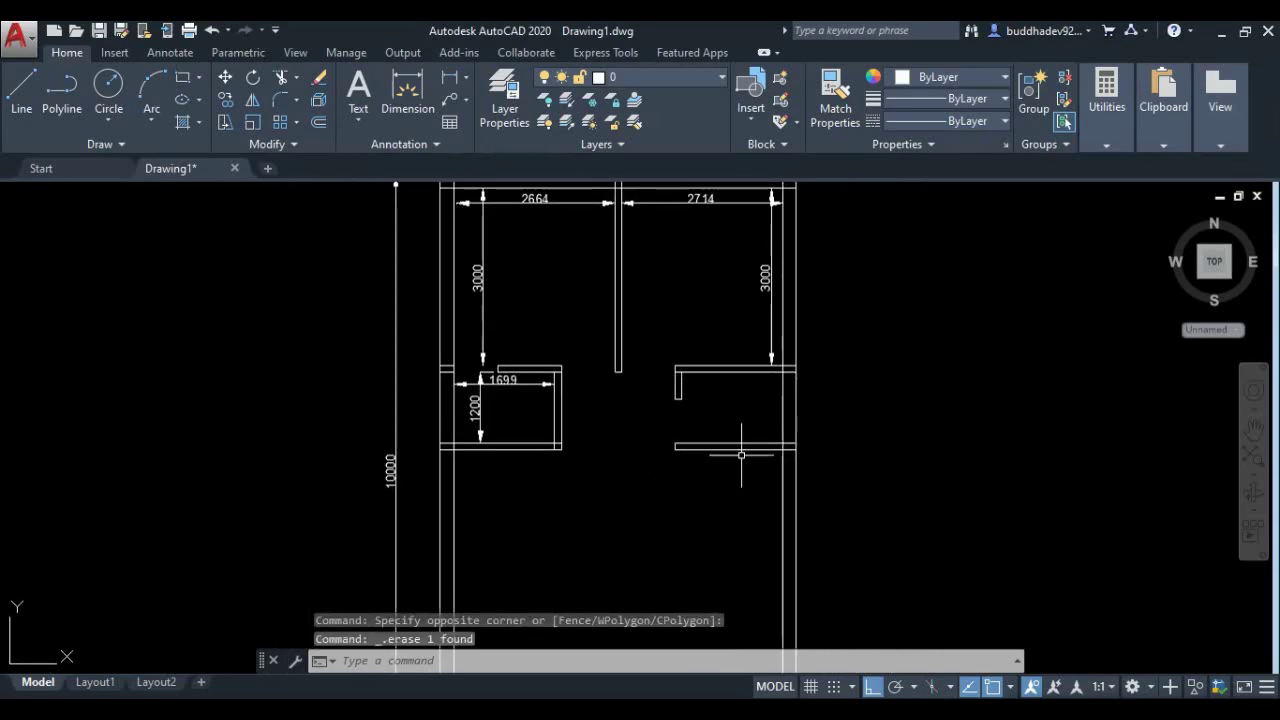
pyautogui.scroll(-2, 737, 430)
pyautogui.scroll(-2, 778, 404)
pyautogui.rightClick(776, 488)
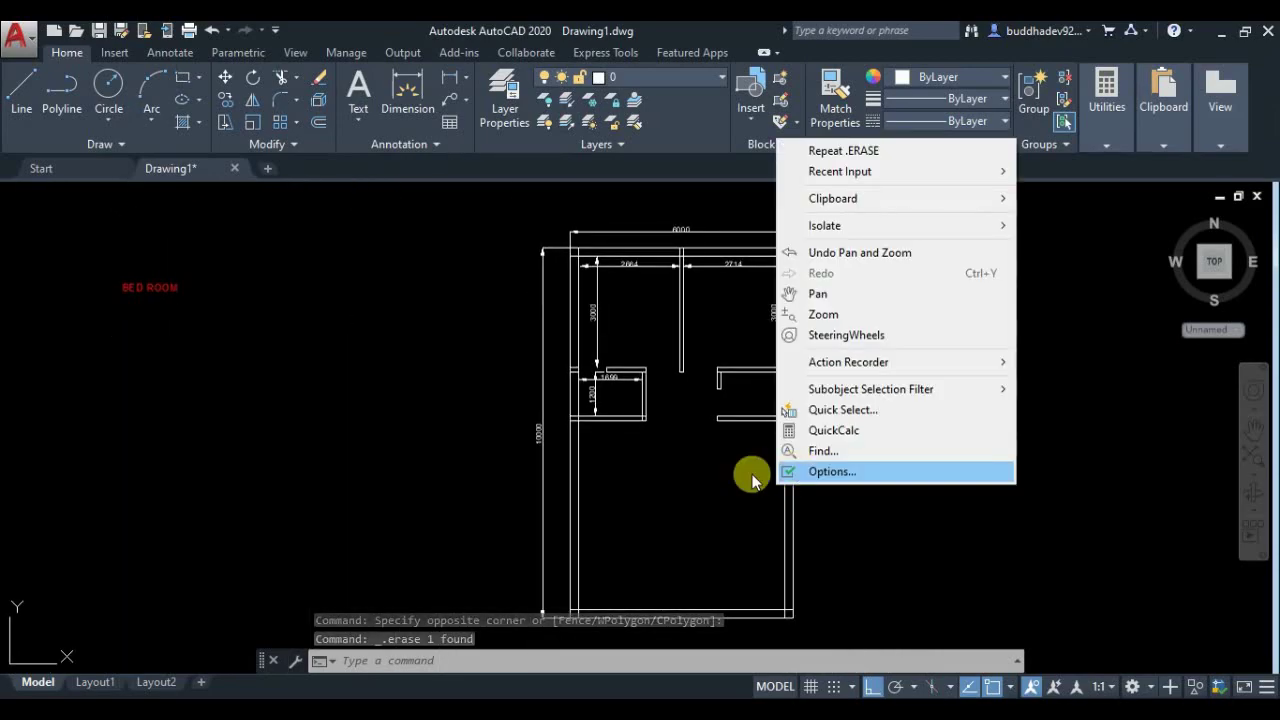
pyautogui.click(749, 472)
pyautogui.moveTo(671, 530); pyautogui.dragTo(680, 449, button='middle')
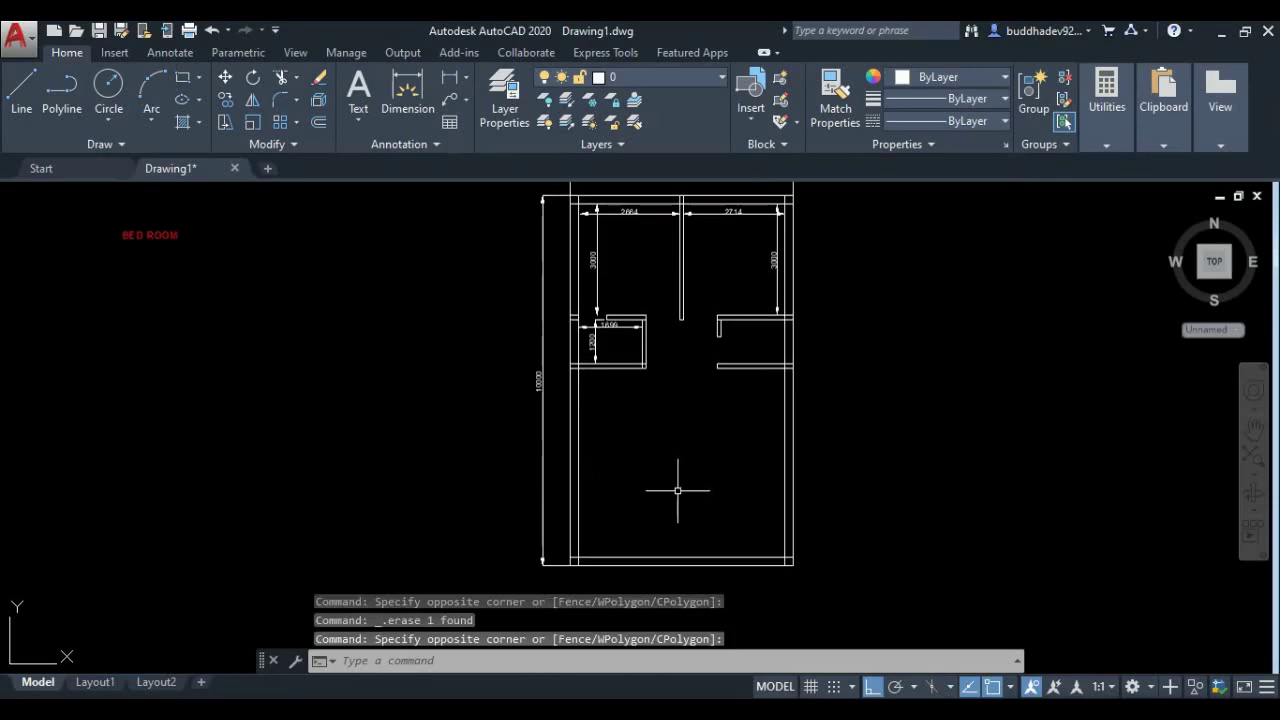
# Step: Copy the bottom wall line 1800 upward
pyautogui.click(228, 102)
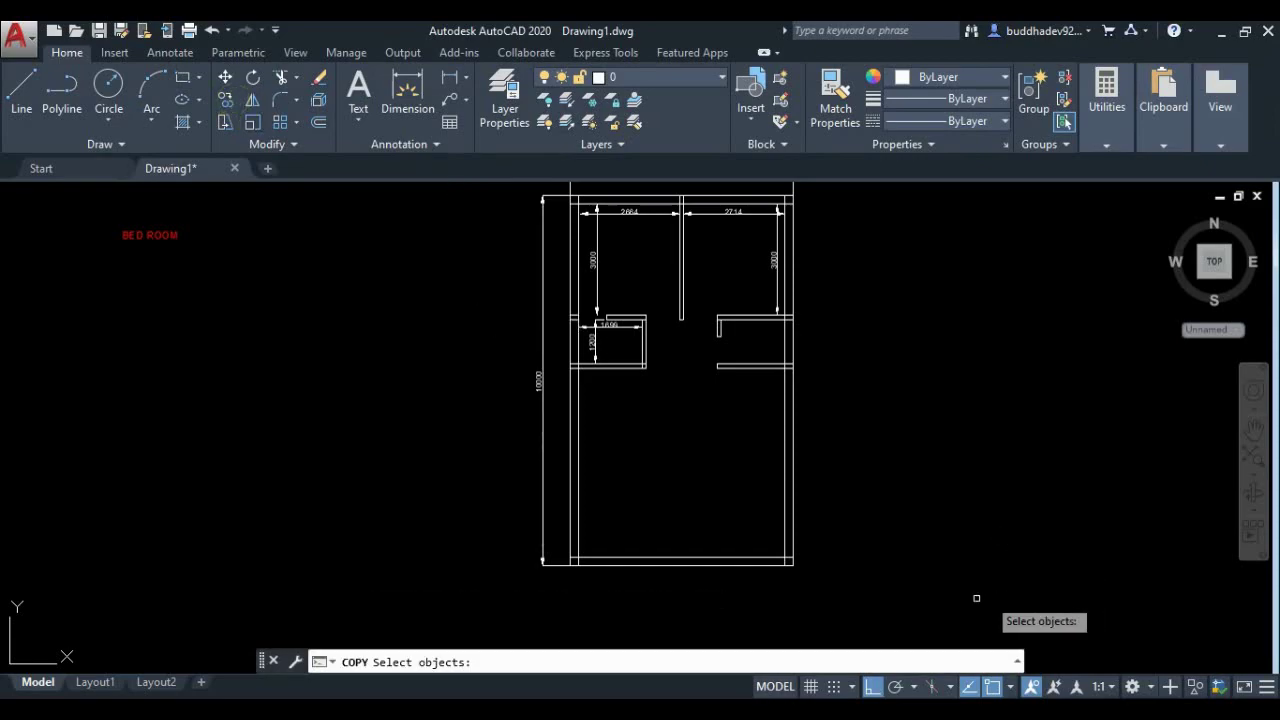
pyautogui.click(707, 556)
pyautogui.click(663, 534)
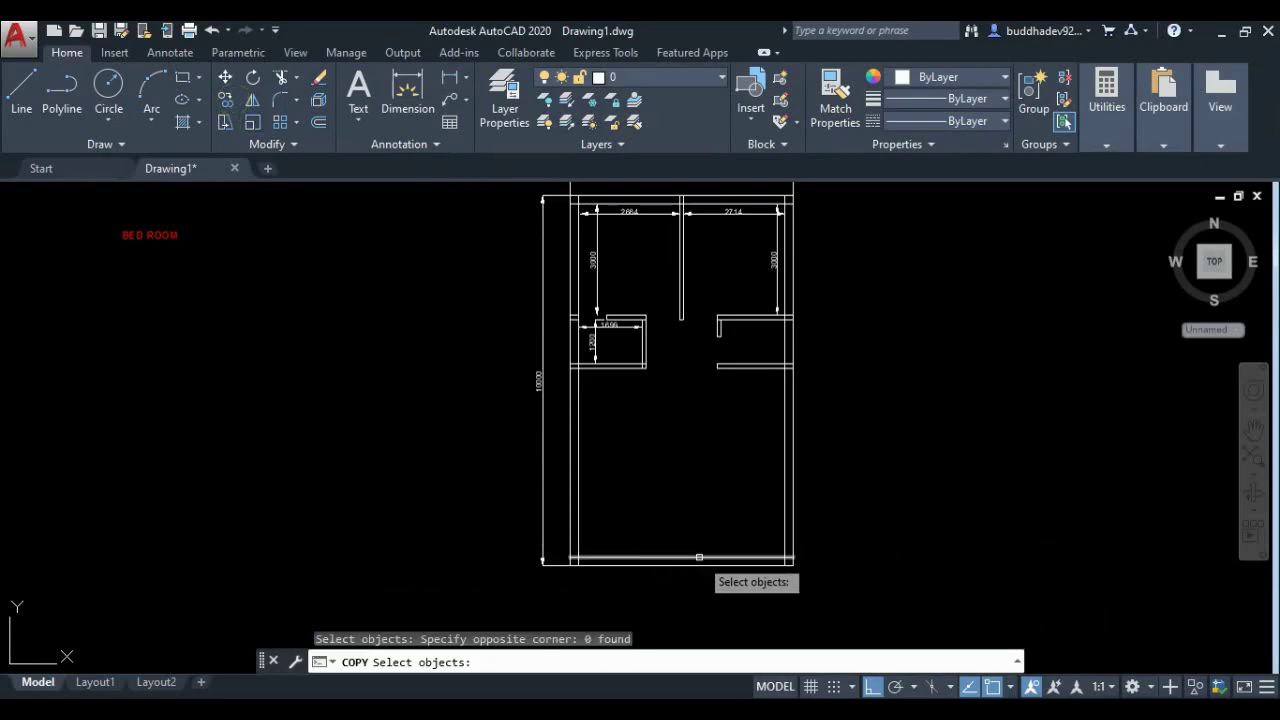
pyautogui.click(698, 557)
pyautogui.press('Return')
pyautogui.click(945, 533)
pyautogui.write('1800')
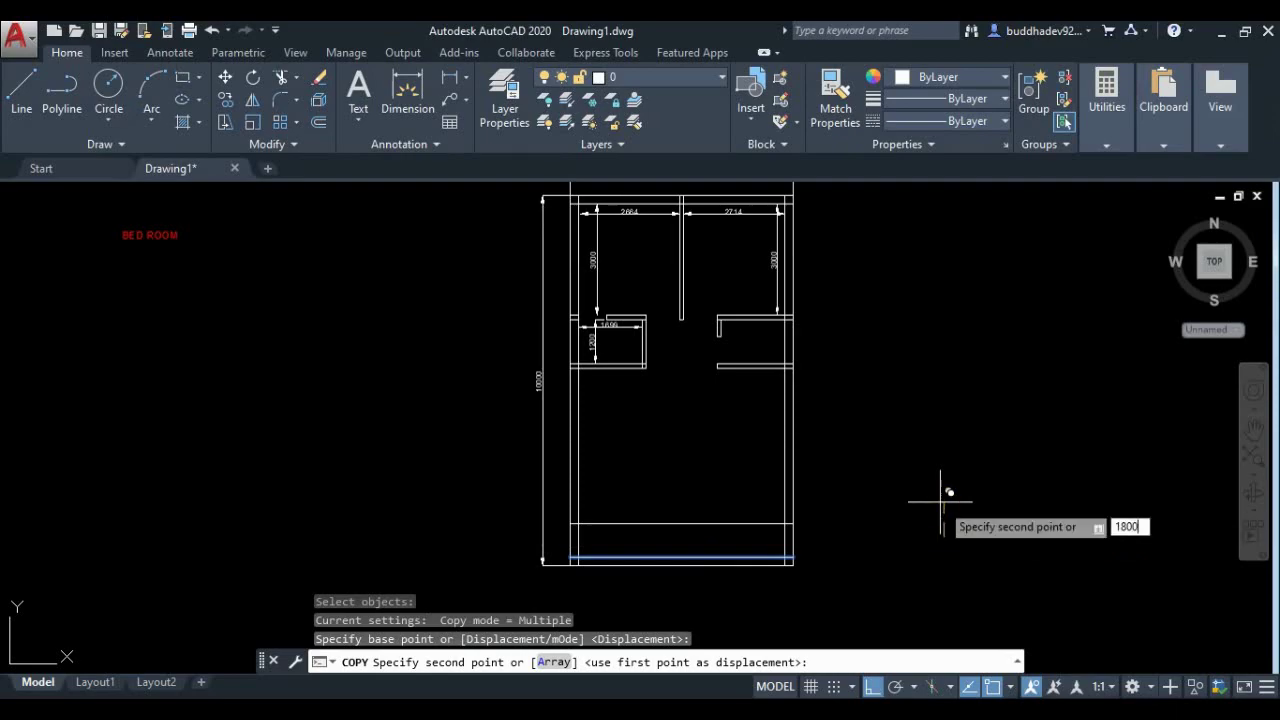
pyautogui.press('Return')
pyautogui.press('Escape')
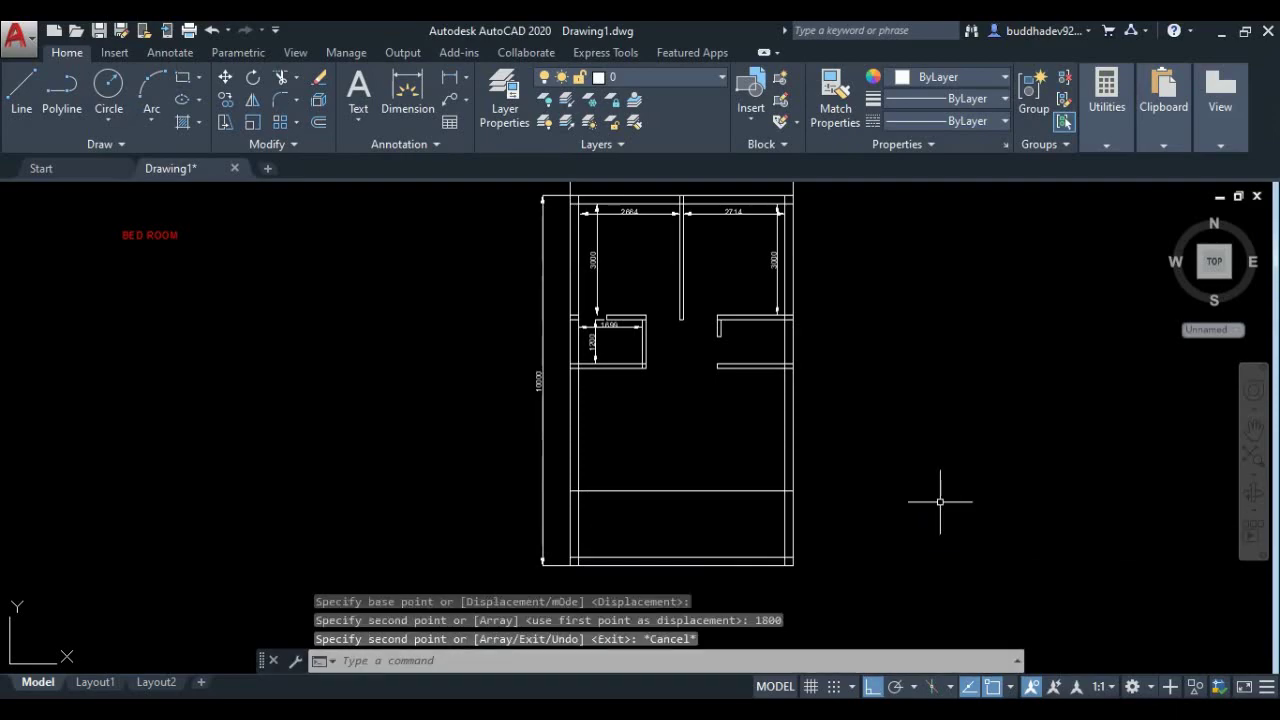
# Step: Offset the copied line 115 upward to form a double-line wall, then save the drawing
pyautogui.write('o')
pyautogui.press('Return')
pyautogui.press('Return')
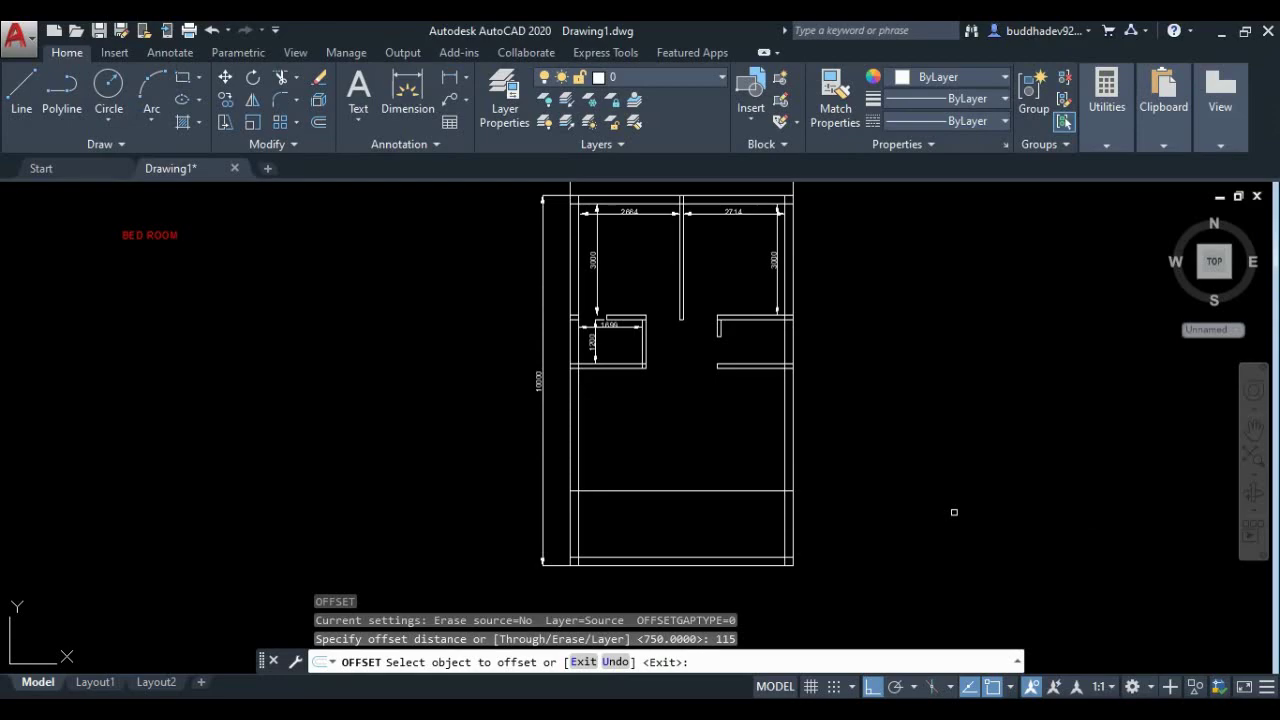
pyautogui.click(700, 489)
pyautogui.click(735, 452)
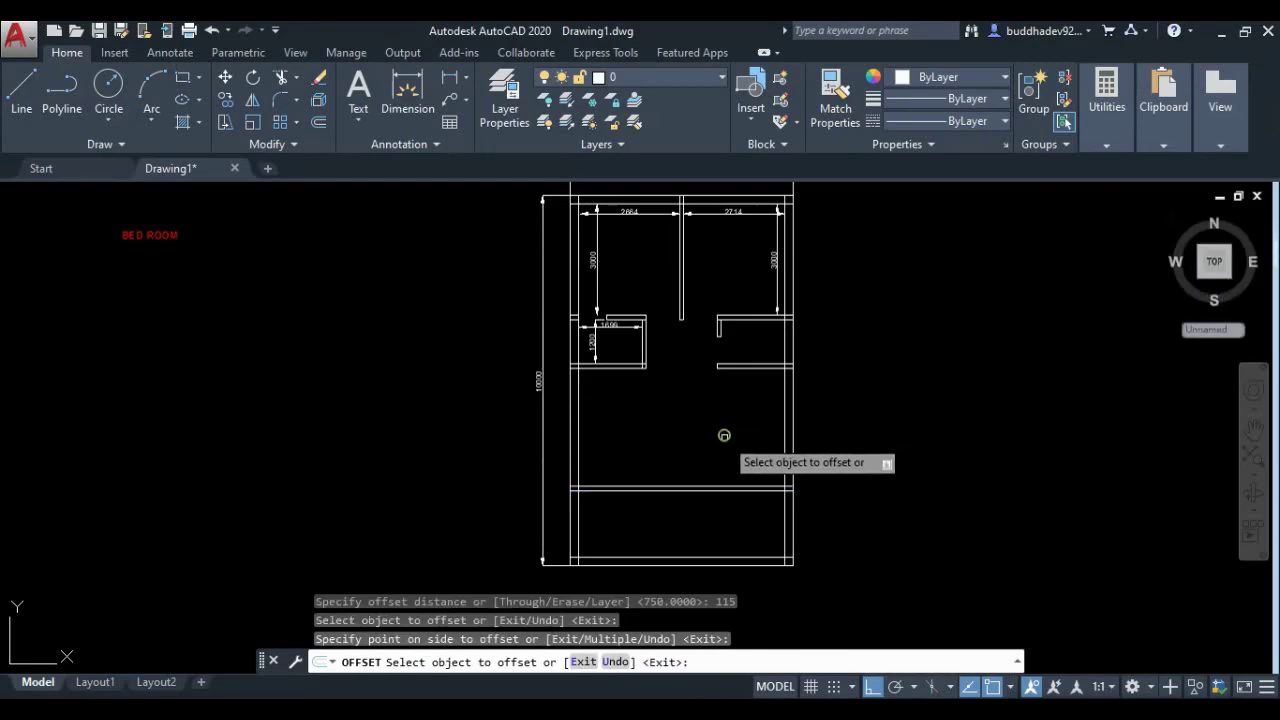
pyautogui.click(103, 33)
pyautogui.scroll(2, 690, 535)
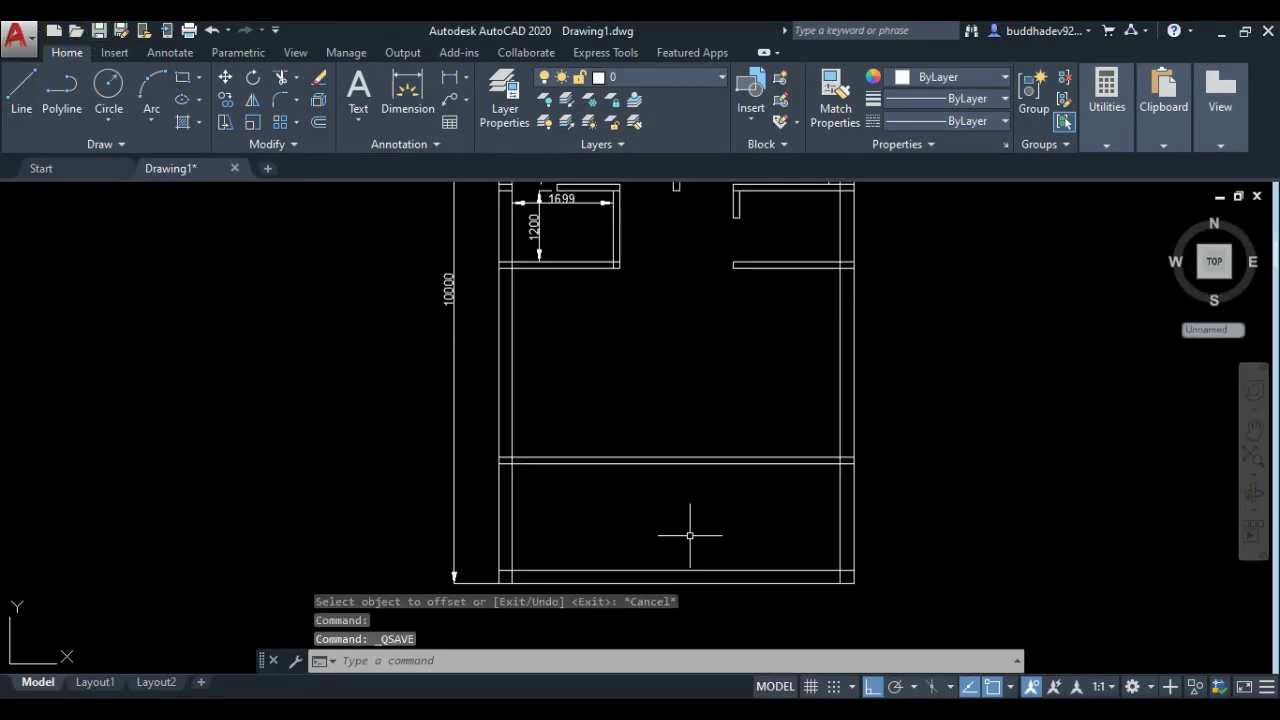
# Step: Copy the left inner wall line 900 to the right as the stair edge
pyautogui.write('co')
pyautogui.press('Return')
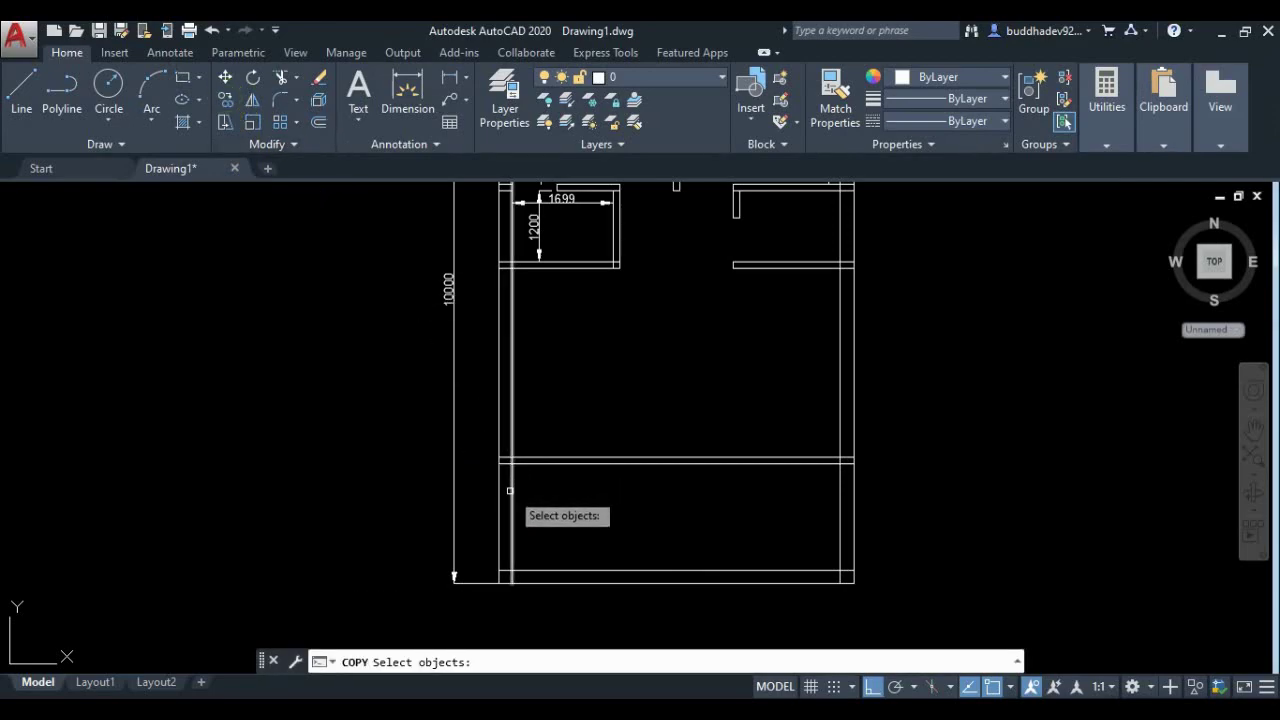
pyautogui.press('Return')
pyautogui.click(580, 508)
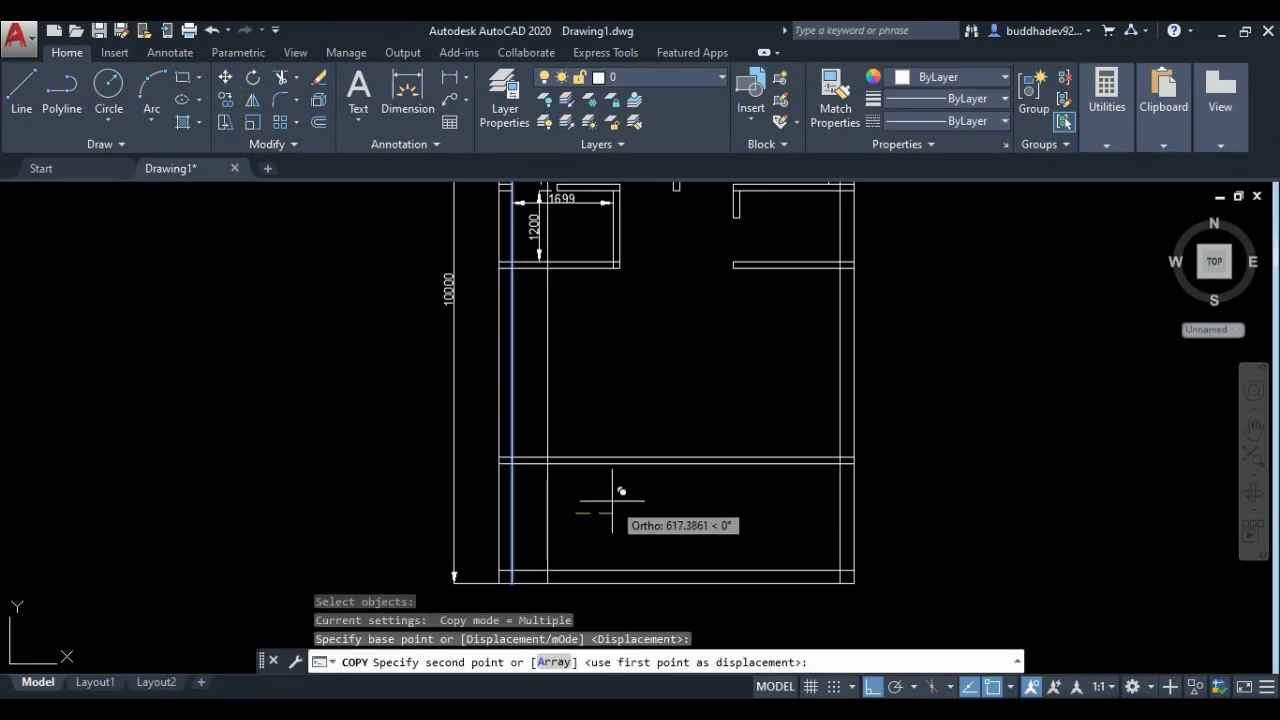
pyautogui.write('900')
pyautogui.press('Return')
pyautogui.press('Escape')
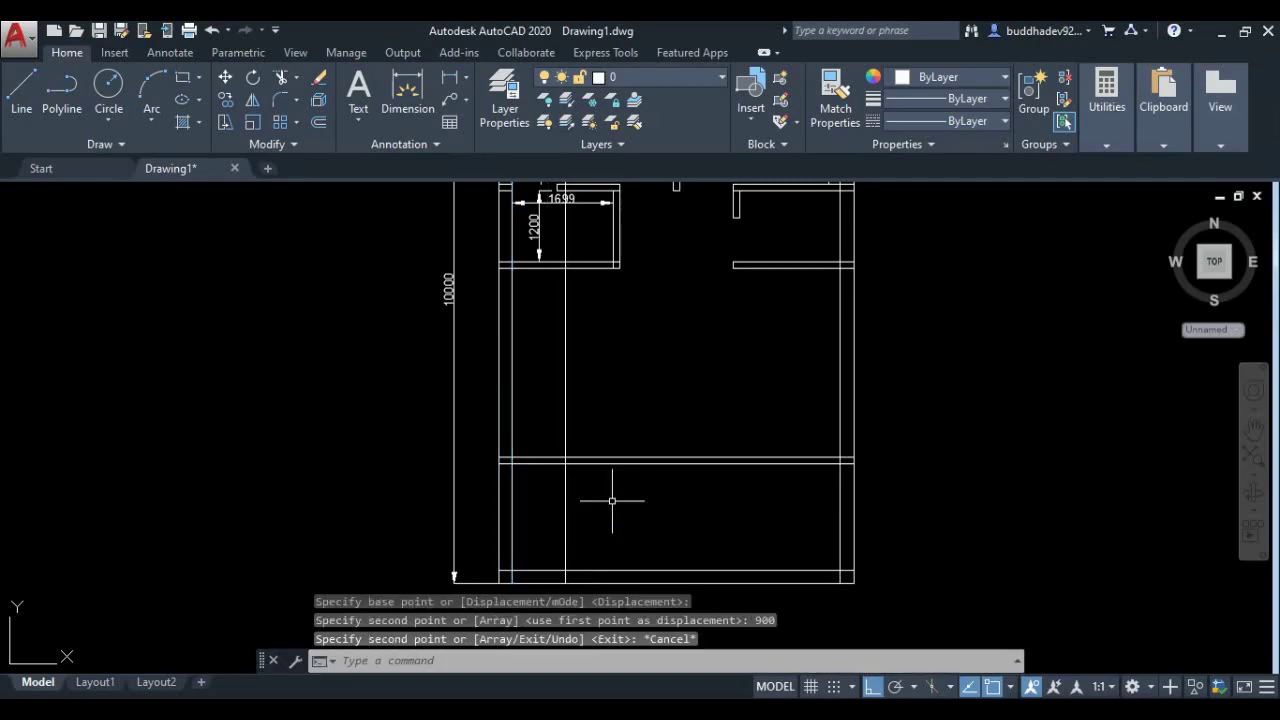
# Step: Trim the overlapping wall lines at the left end and erase the stray vertical line
pyautogui.click(287, 78)
pyautogui.press('Return')
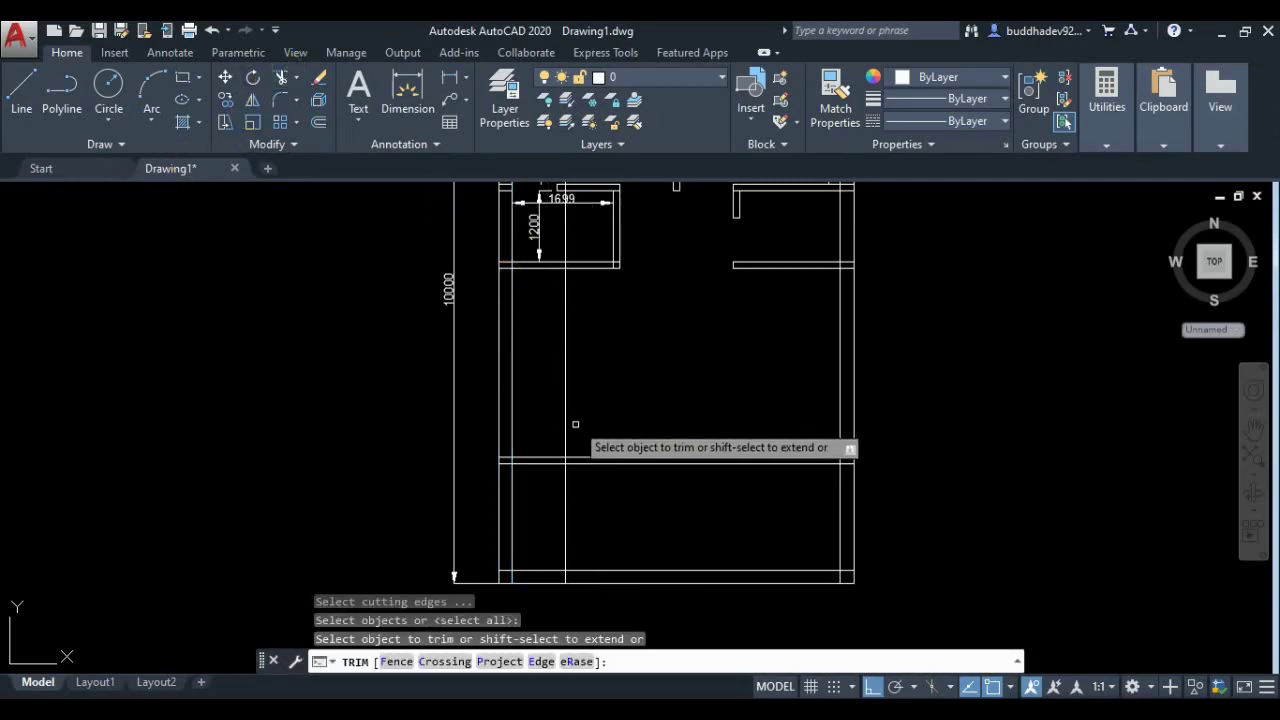
pyautogui.scroll(3, 571, 455)
pyautogui.click(550, 458)
pyautogui.click(565, 420)
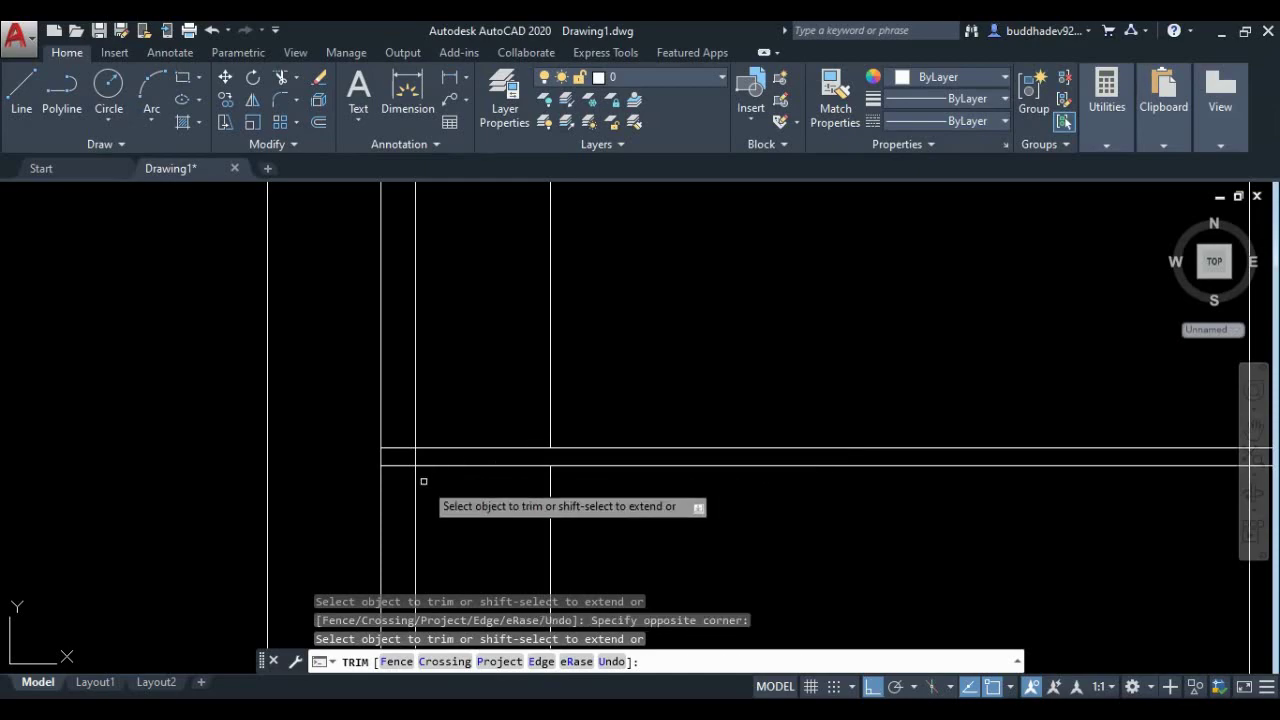
pyautogui.click(400, 450)
pyautogui.click(397, 460)
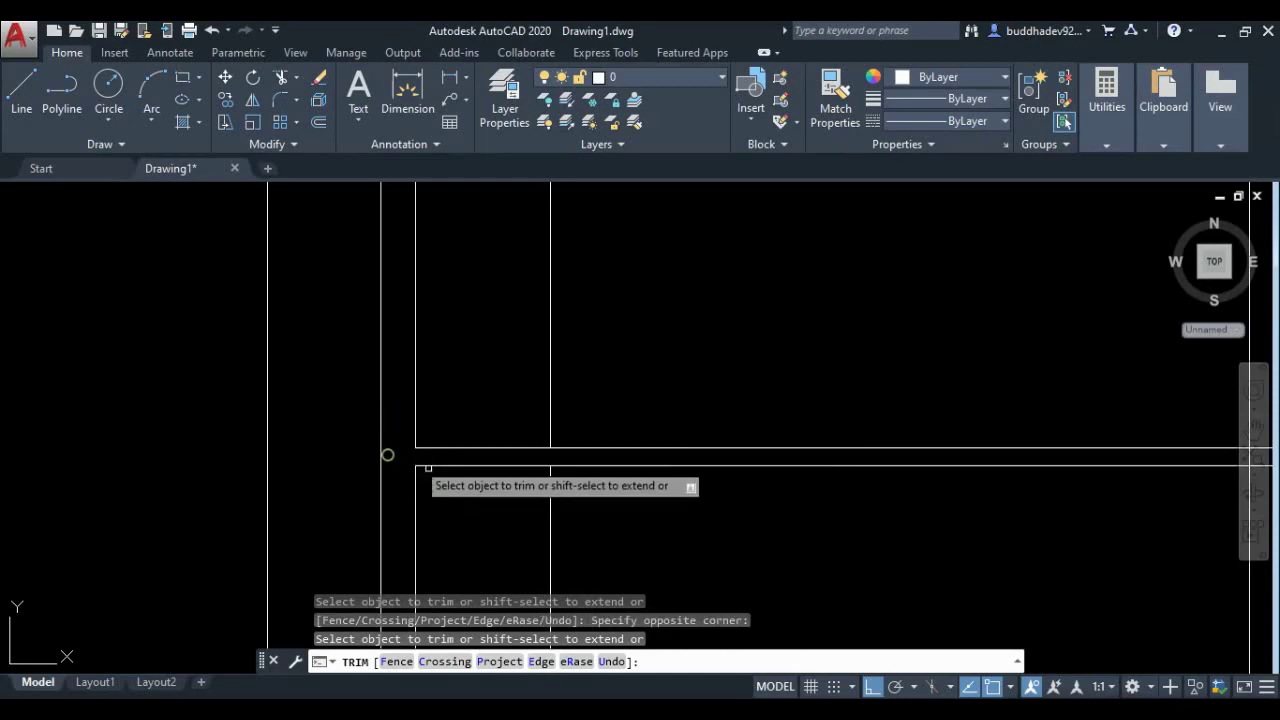
pyautogui.scroll(-5, 428, 457)
pyautogui.scroll(4, 470, 540)
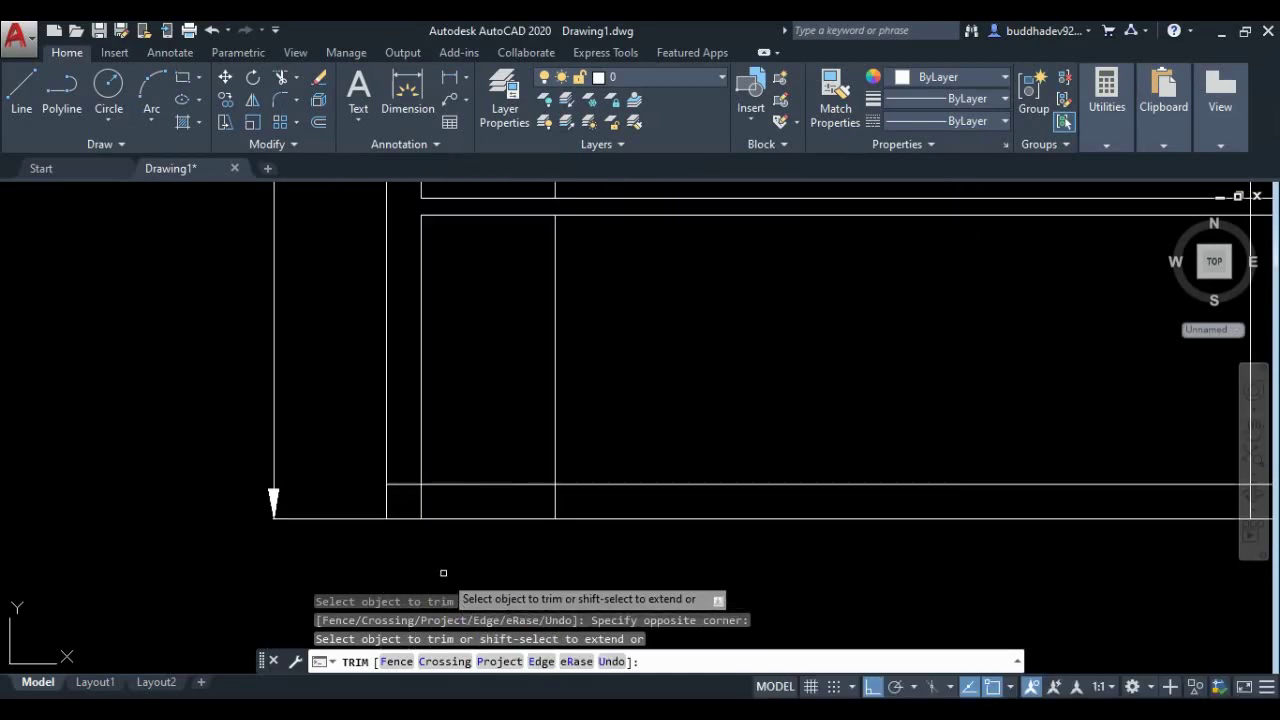
pyautogui.moveTo(578, 494); pyautogui.dragTo(400, 520)
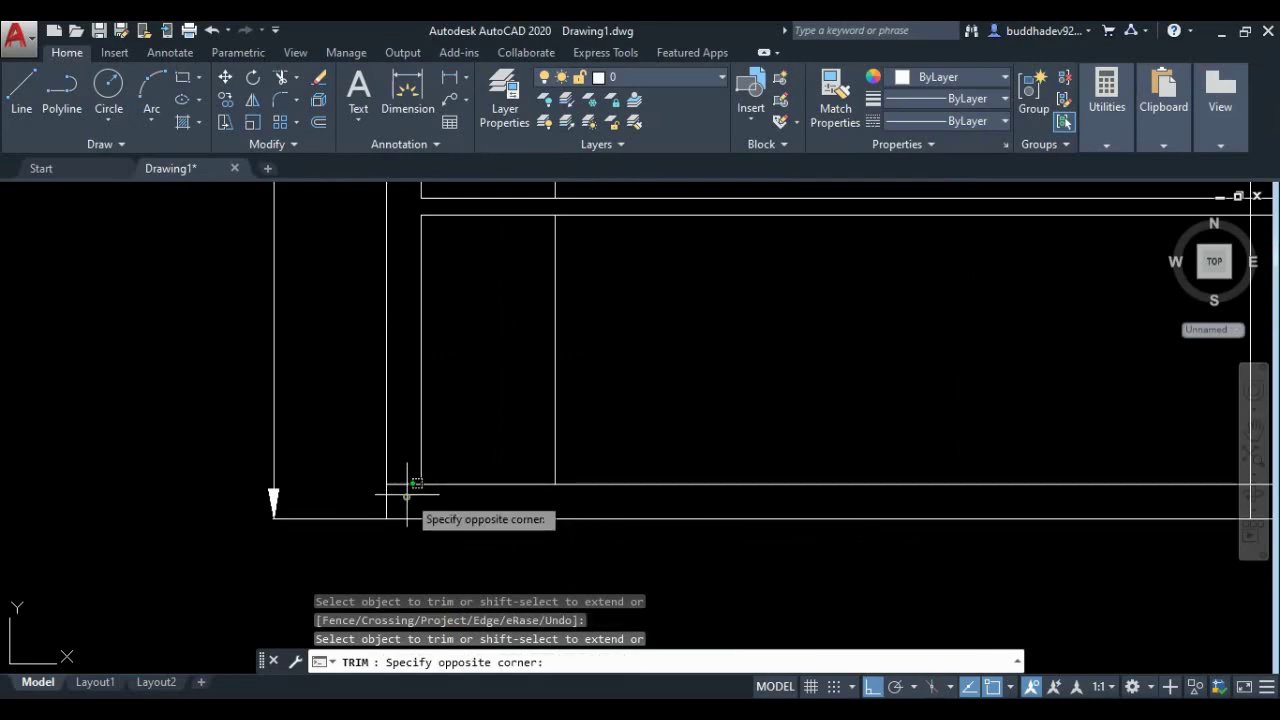
pyautogui.click(409, 451)
pyautogui.scroll(-2, 619, 500)
pyautogui.press('Escape')
pyautogui.click(614, 240)
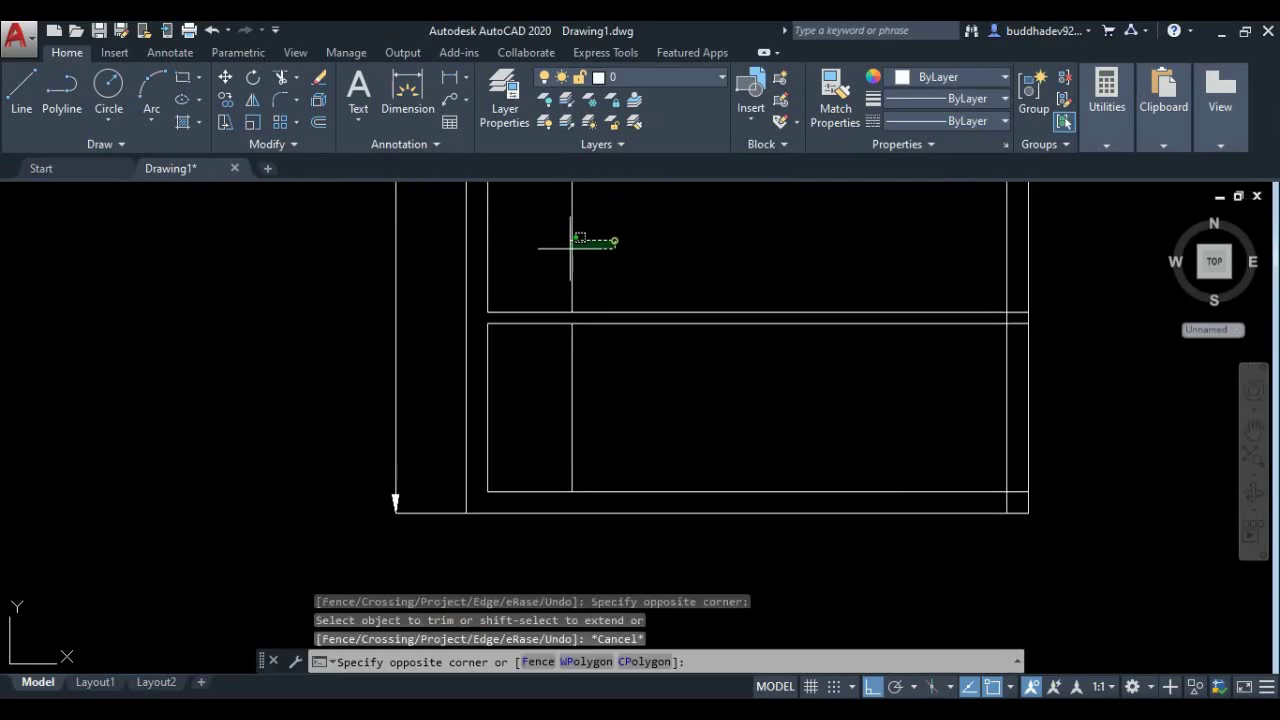
pyautogui.click(523, 246)
pyautogui.press('Delete')
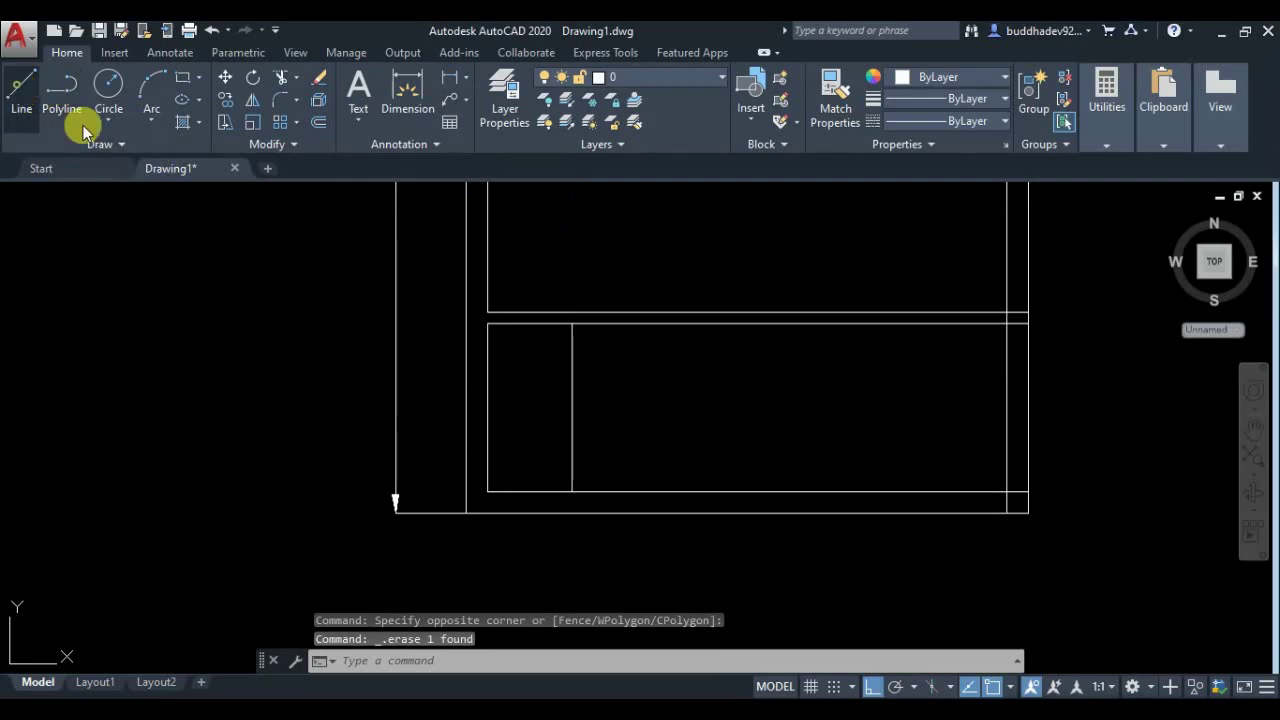
# Step: Draw a horizontal centre line across the stair area from the stair edge
pyautogui.click(84, 128)
pyautogui.click(567, 404)
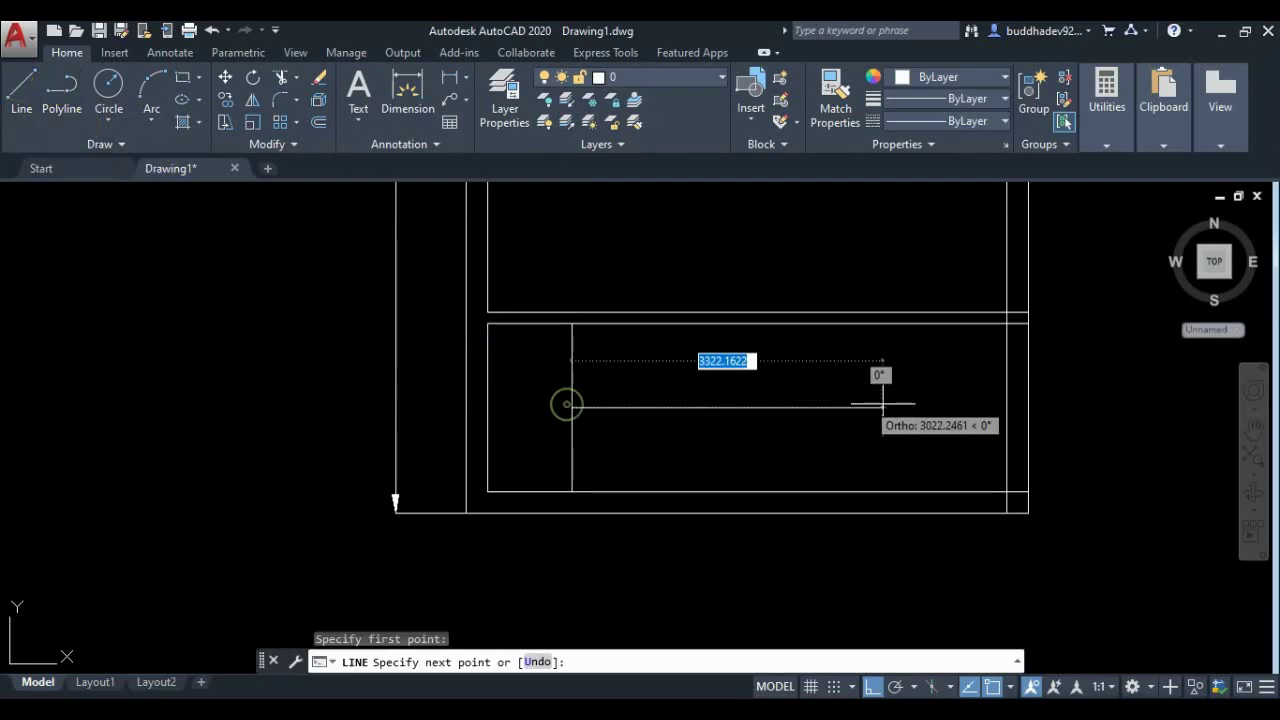
pyautogui.click(893, 407)
pyautogui.press('Escape')
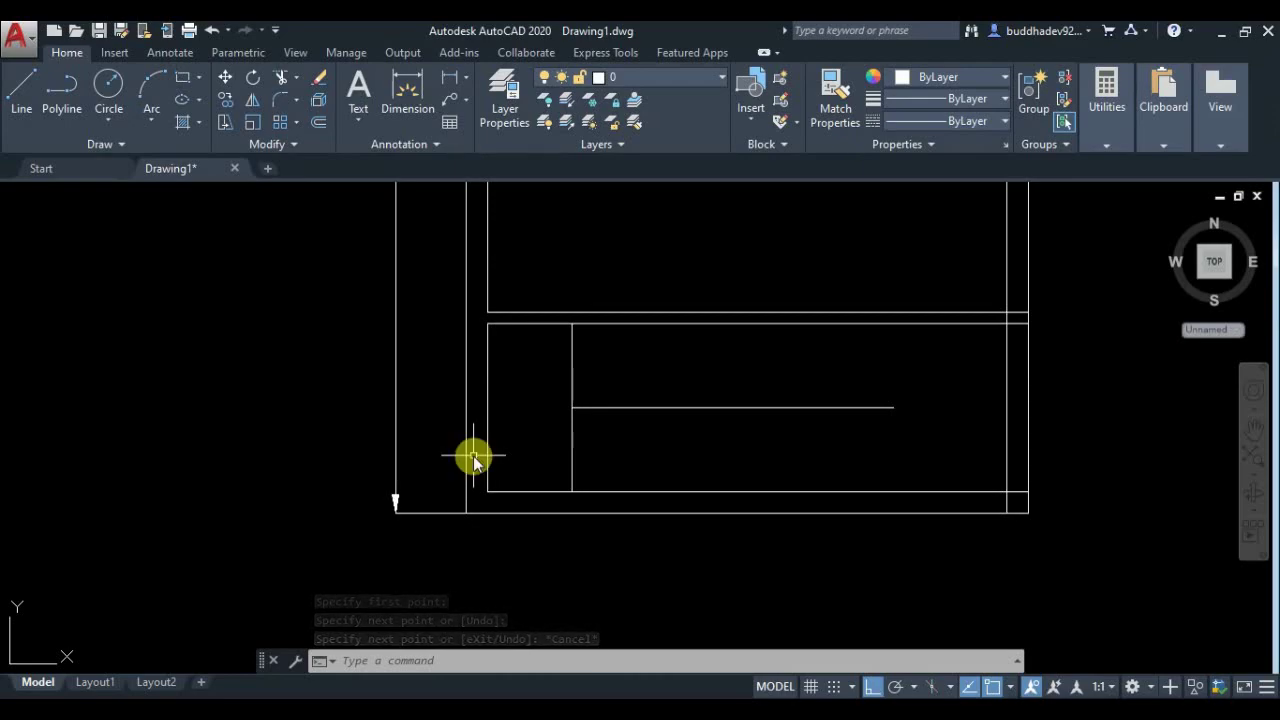
# Step: Offset tread lines rightward at 250 spacing to fill the stair area
pyautogui.write('o')
pyautogui.press('Return')
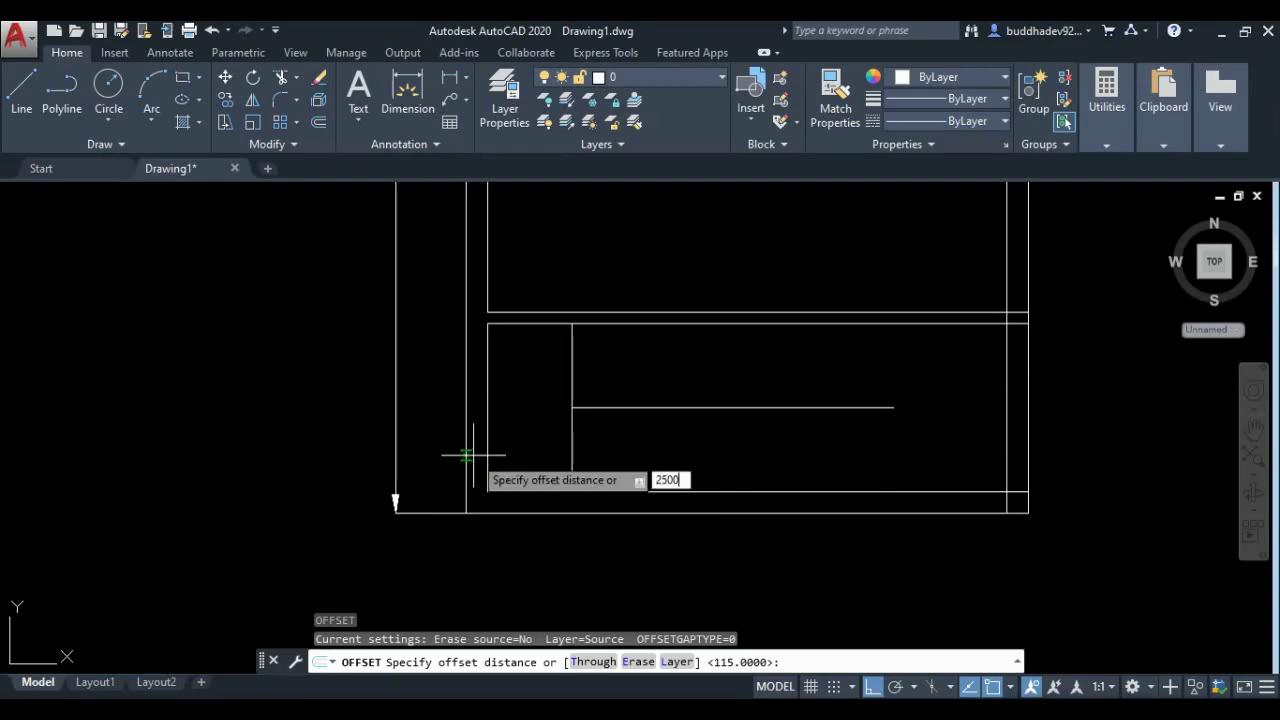
pyautogui.press('Return')
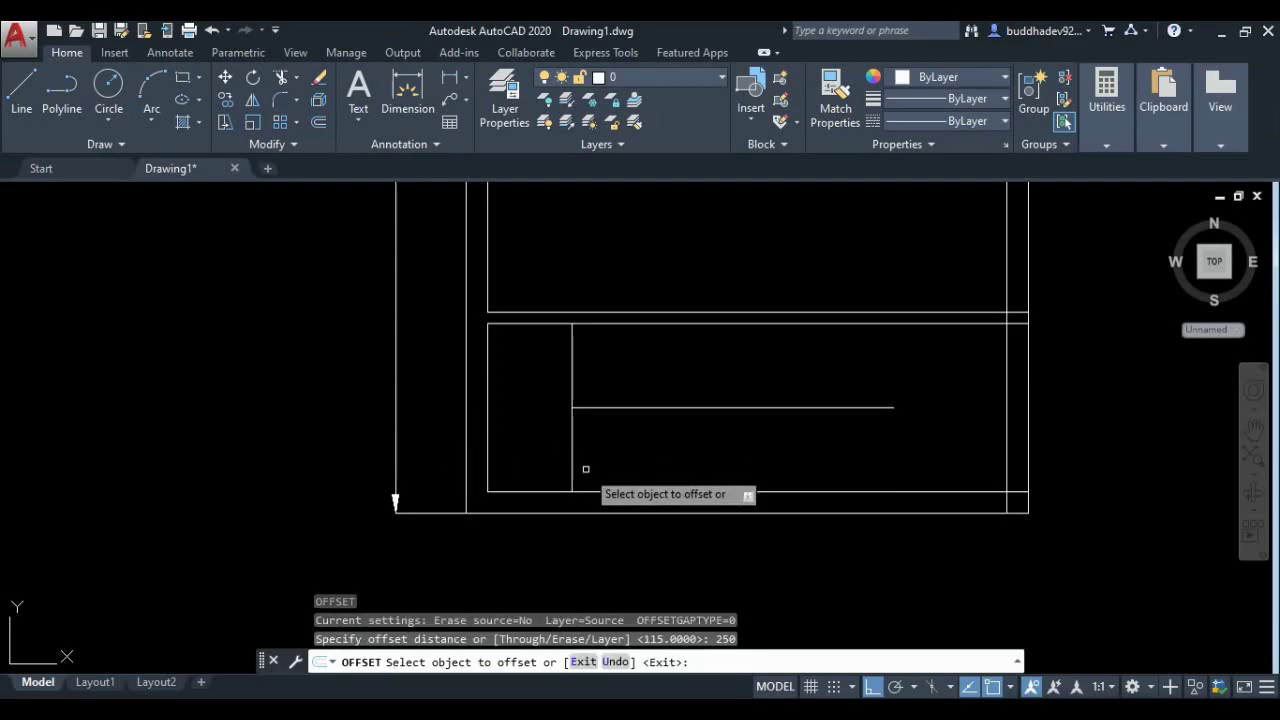
pyautogui.click(571, 469)
pyautogui.click(662, 457)
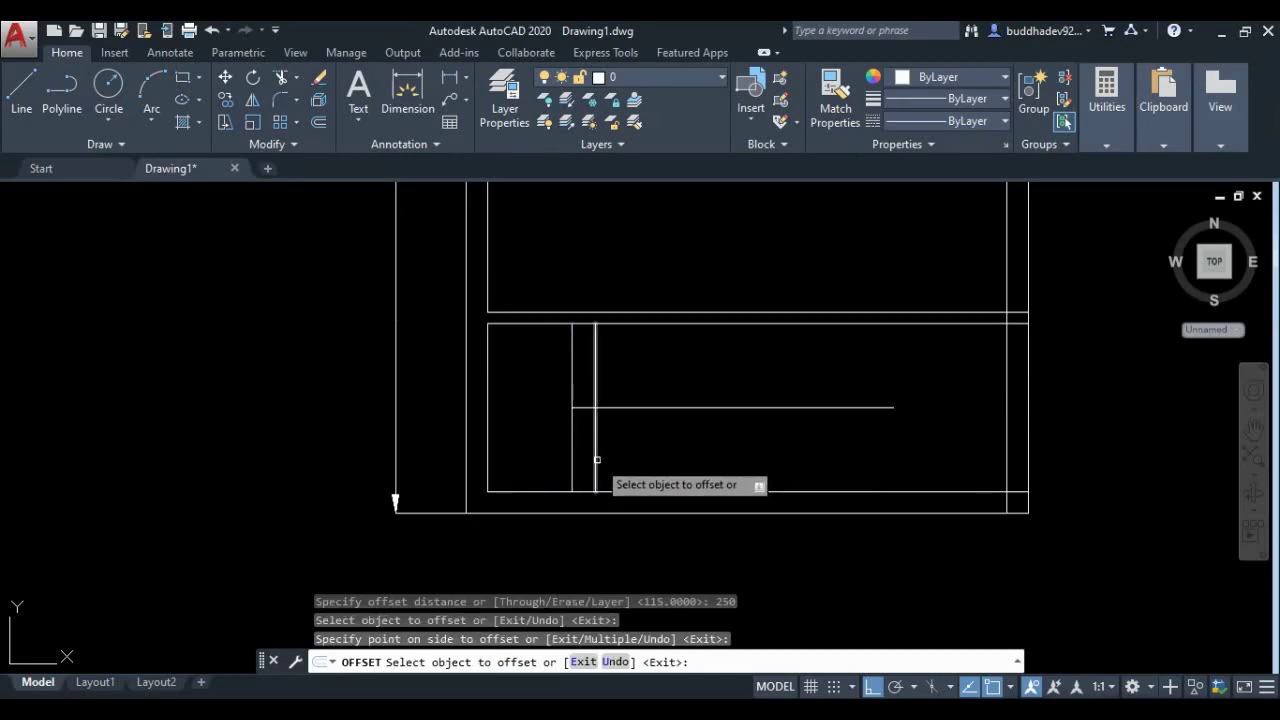
pyautogui.click(597, 460)
pyautogui.click(681, 462)
pyautogui.click(620, 468)
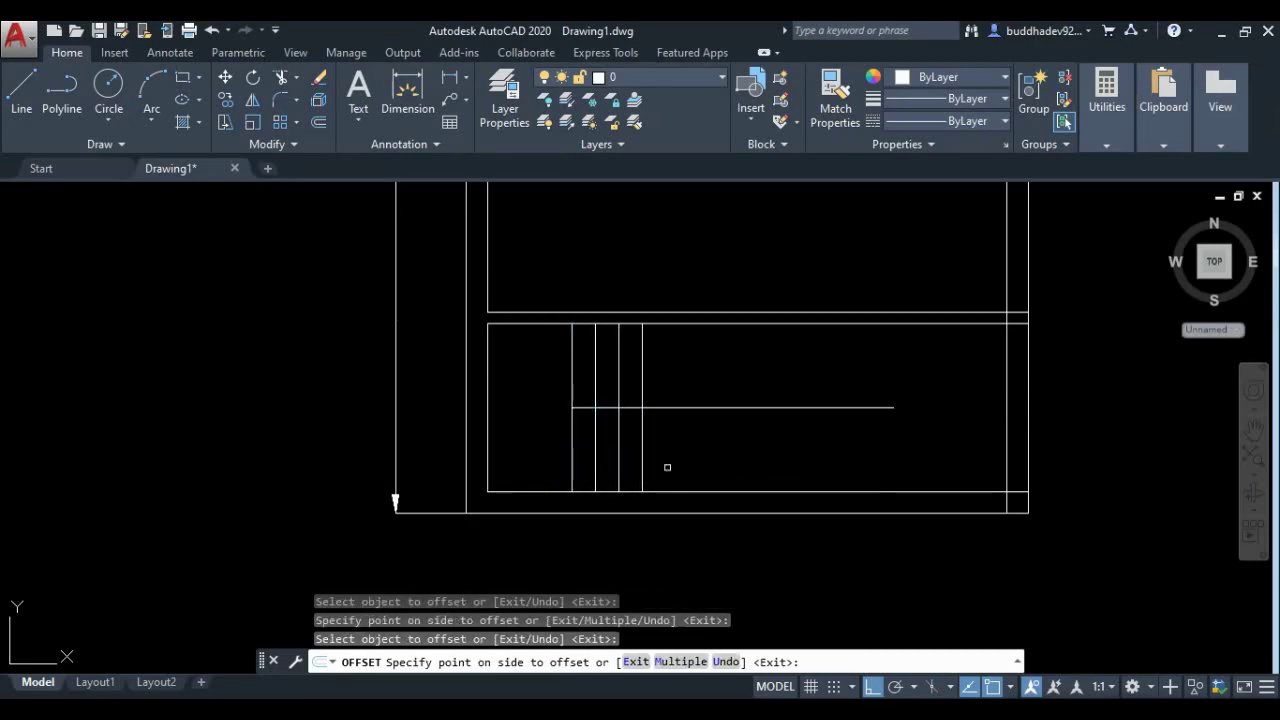
pyautogui.click(662, 468)
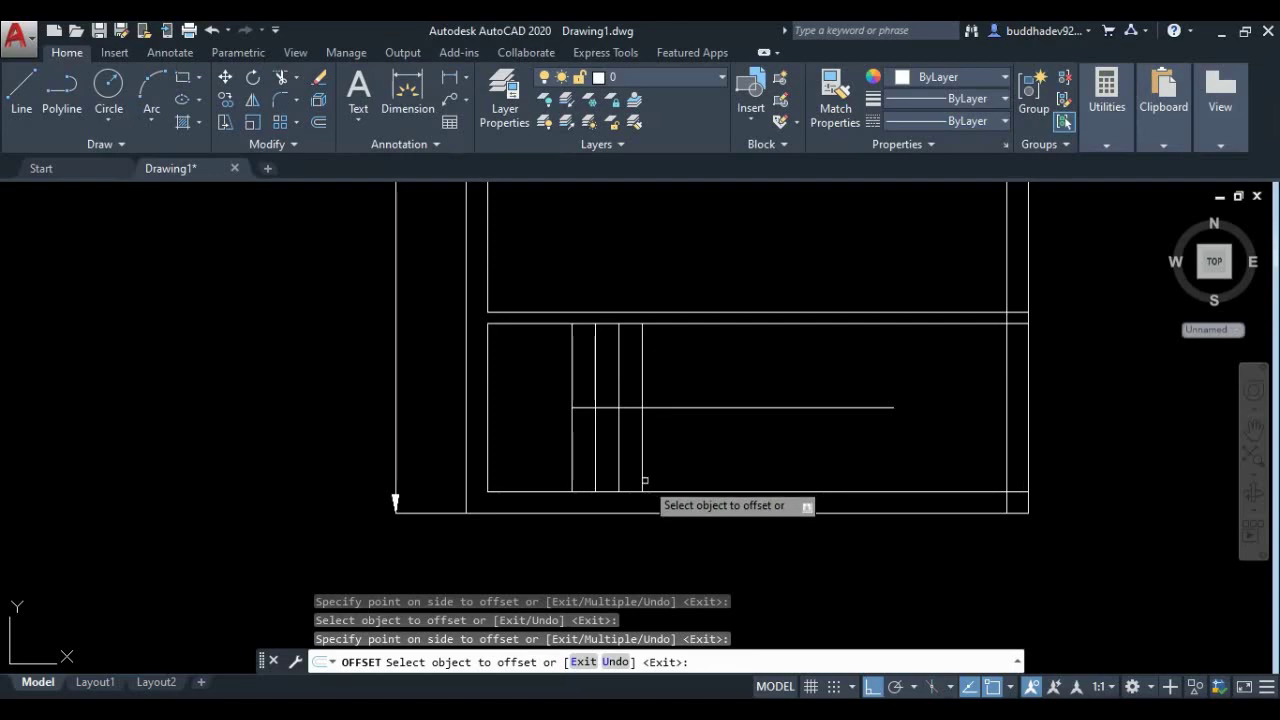
pyautogui.click(645, 481)
pyautogui.click(644, 480)
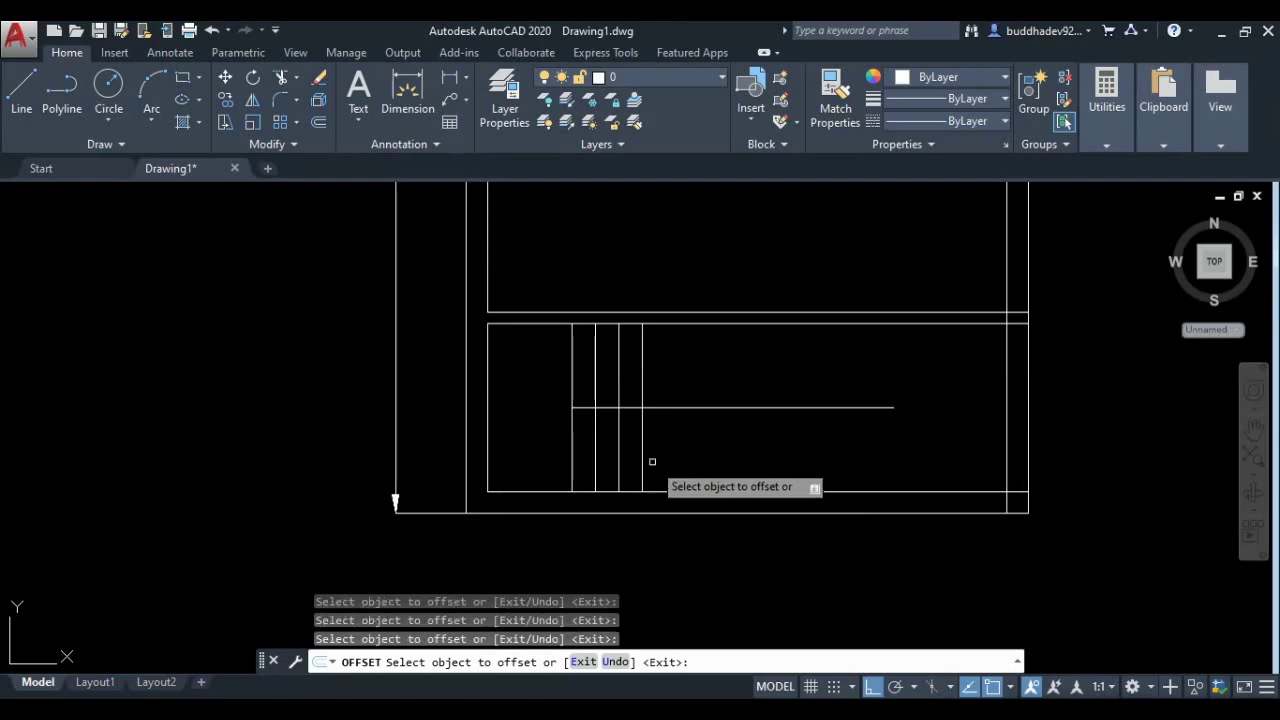
pyautogui.click(640, 465)
pyautogui.scroll(2, 664, 463)
pyautogui.click(665, 467)
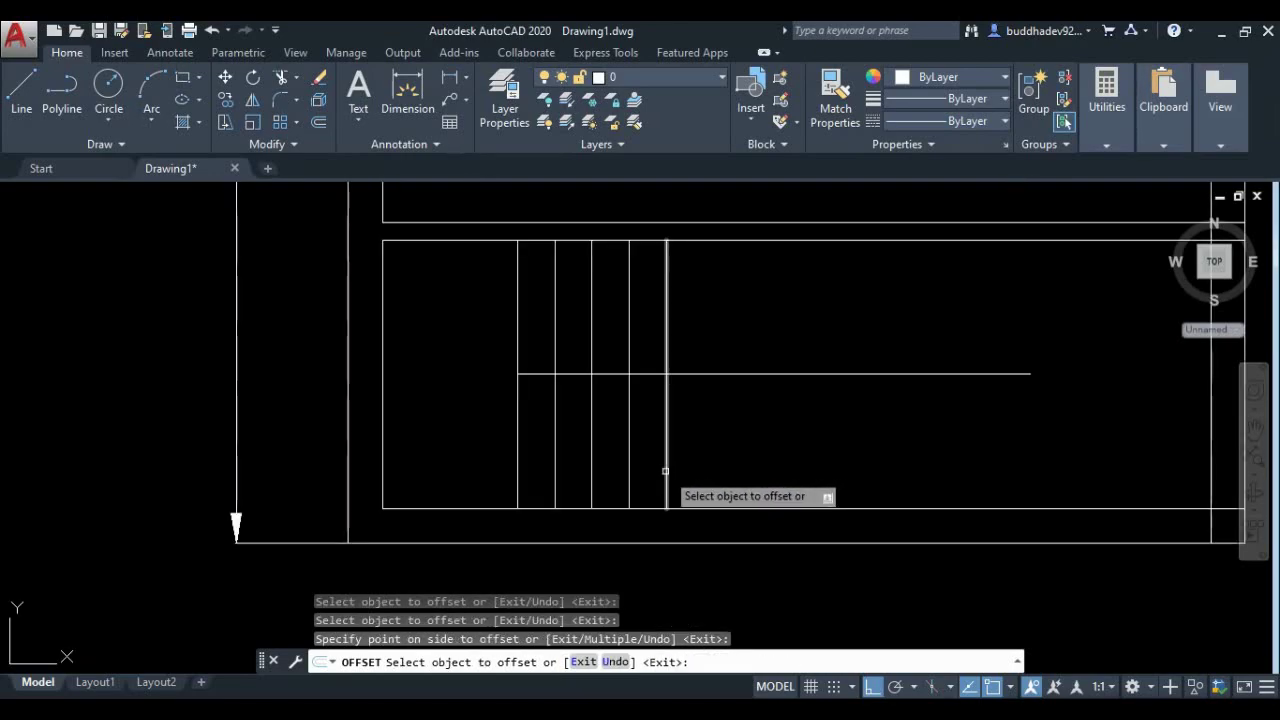
pyautogui.click(666, 471)
pyautogui.click(722, 471)
pyautogui.click(705, 478)
pyautogui.click(761, 476)
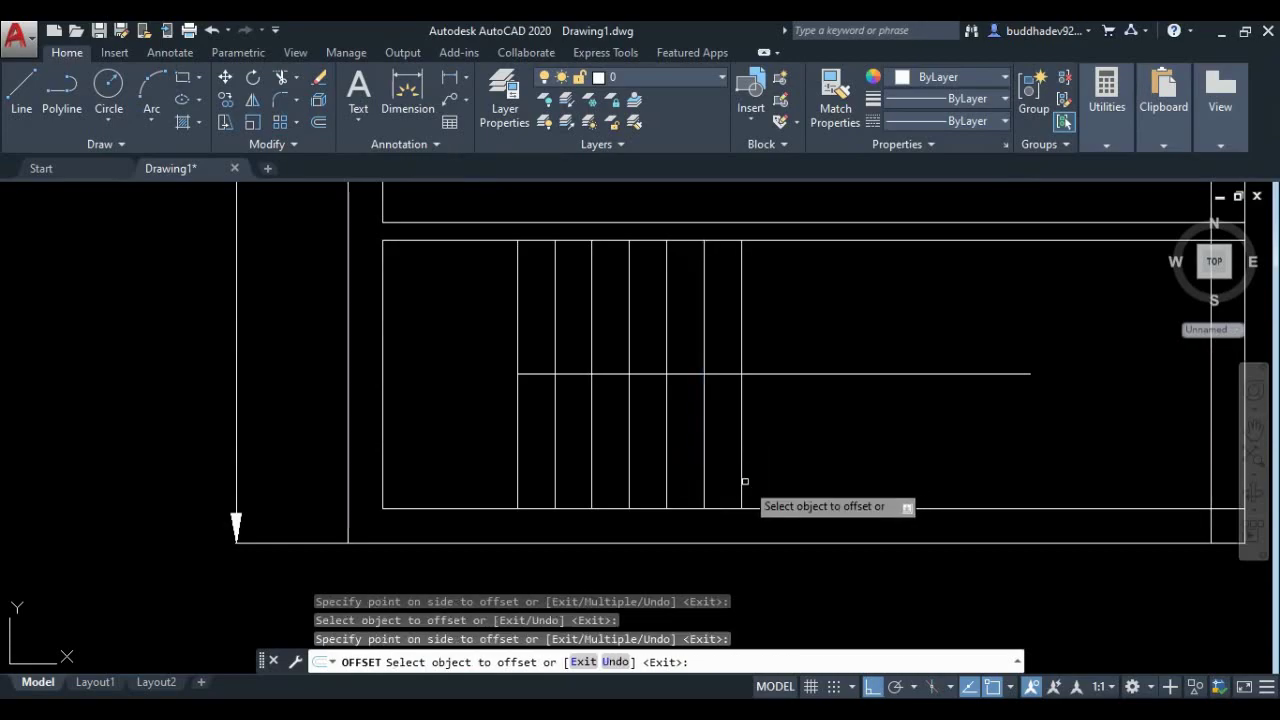
pyautogui.click(738, 481)
pyautogui.click(741, 482)
pyautogui.click(790, 470)
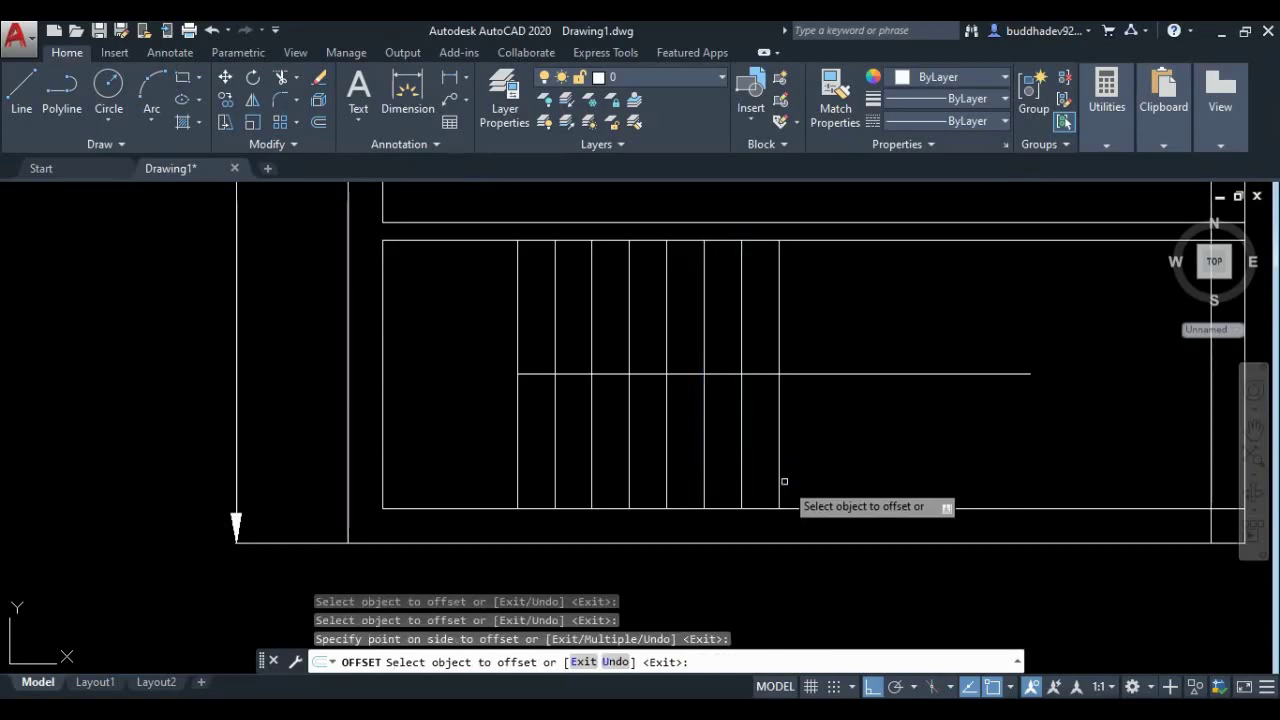
pyautogui.click(779, 484)
pyautogui.click(814, 473)
pyautogui.click(817, 481)
pyautogui.click(840, 477)
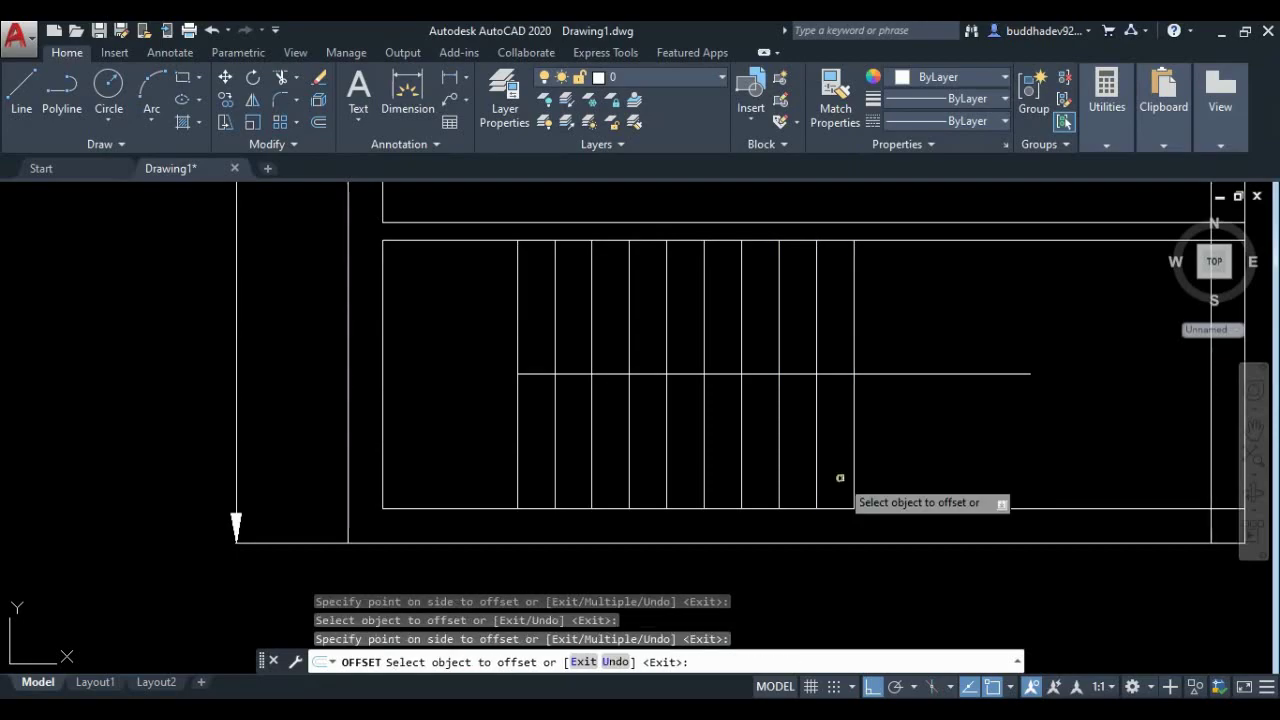
pyautogui.click(855, 477)
pyautogui.click(871, 470)
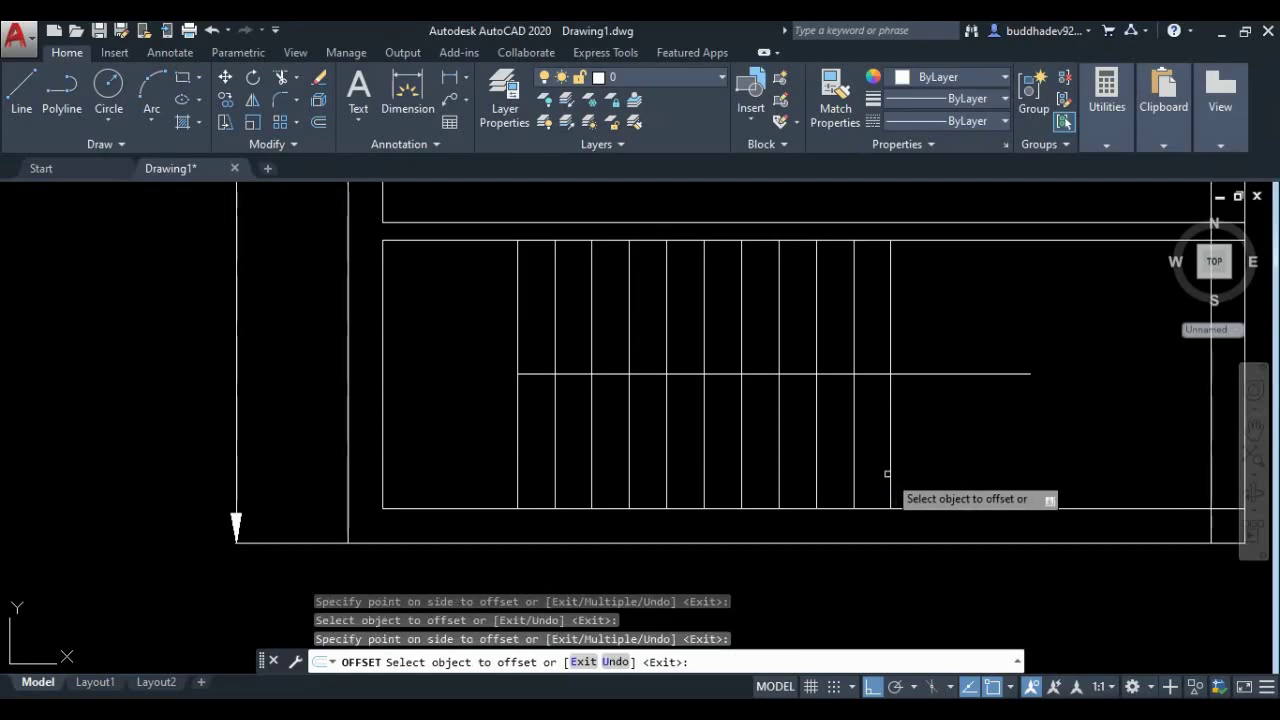
pyautogui.click(889, 472)
pyautogui.click(966, 453)
pyautogui.scroll(-3, 770, 449)
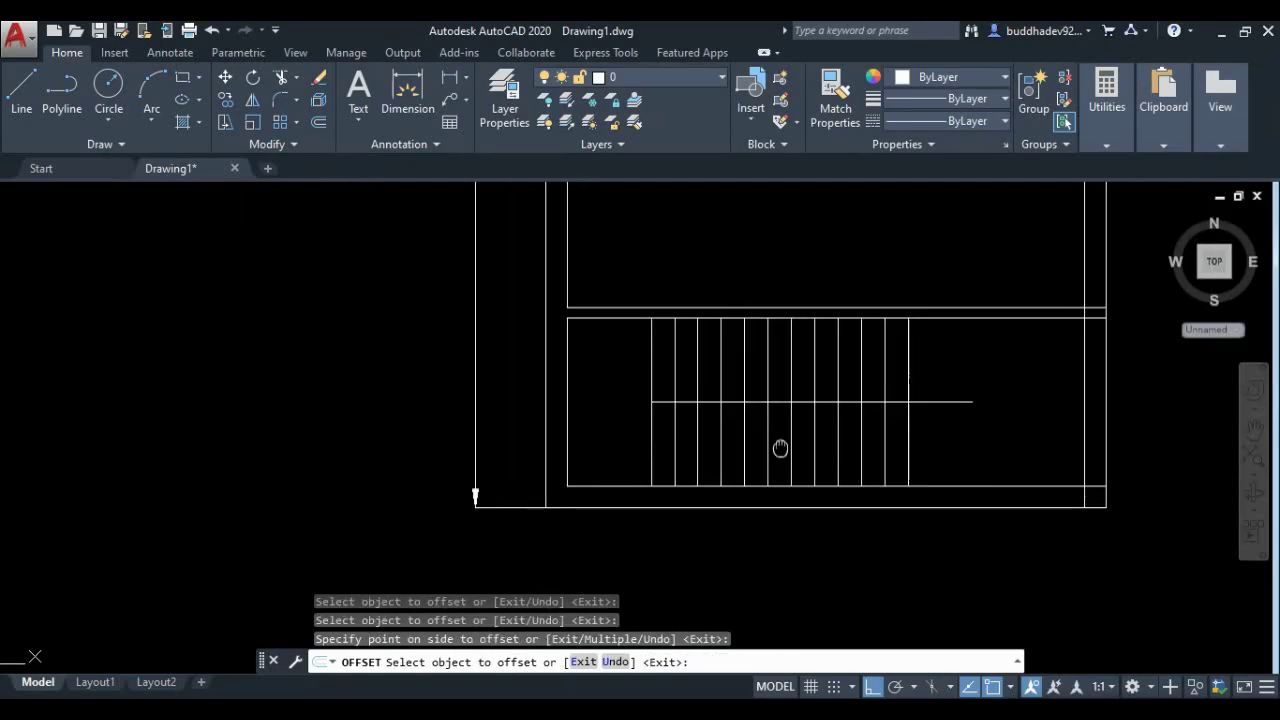
# Step: Trim the centre line back to the last tread and save the drawing
pyautogui.click(288, 85)
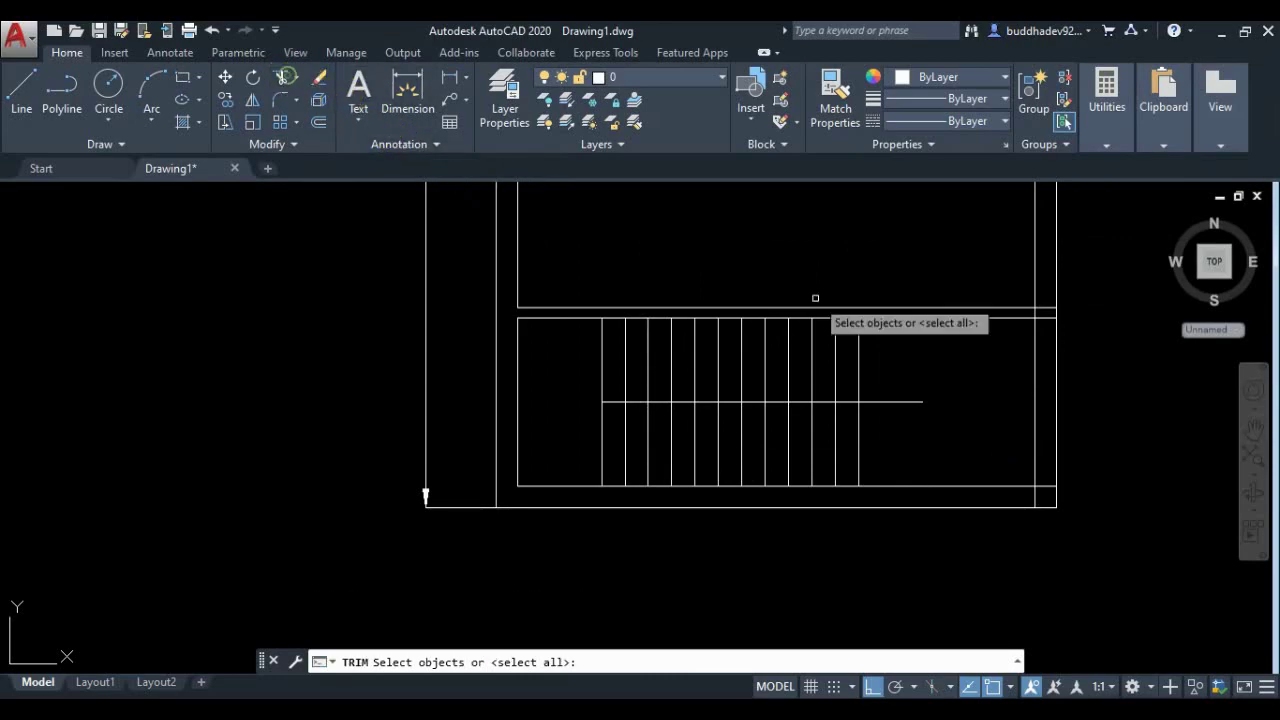
pyautogui.press('Return')
pyautogui.click(906, 429)
pyautogui.click(909, 383)
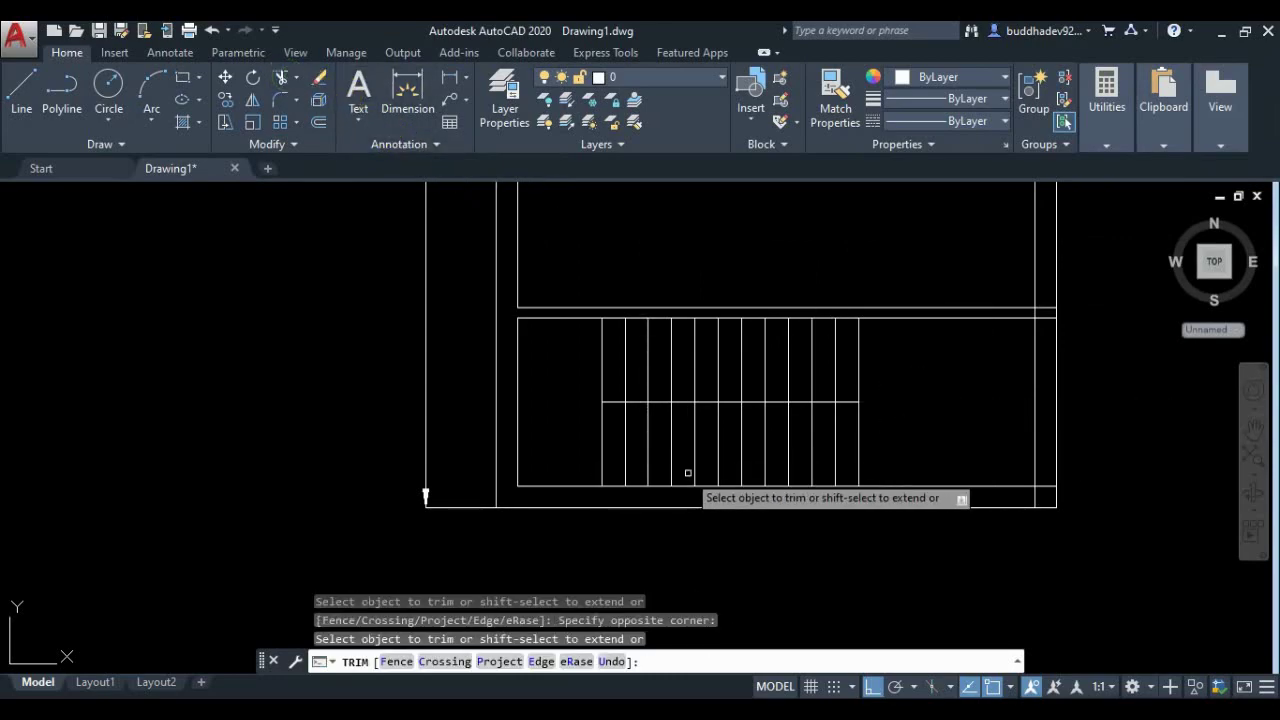
pyautogui.click(101, 38)
pyautogui.click(600, 448)
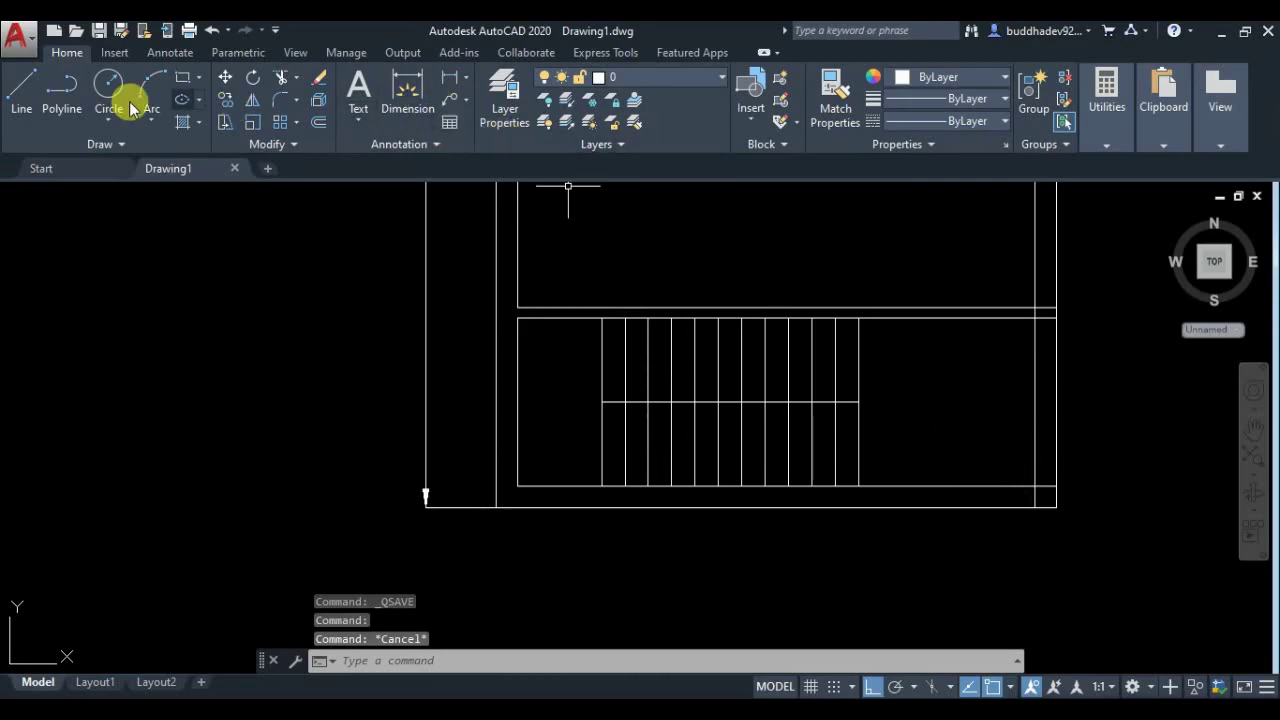
# Step: Offset the right wall line 1200 toward the stair to mark the opening
pyautogui.click(20, 88)
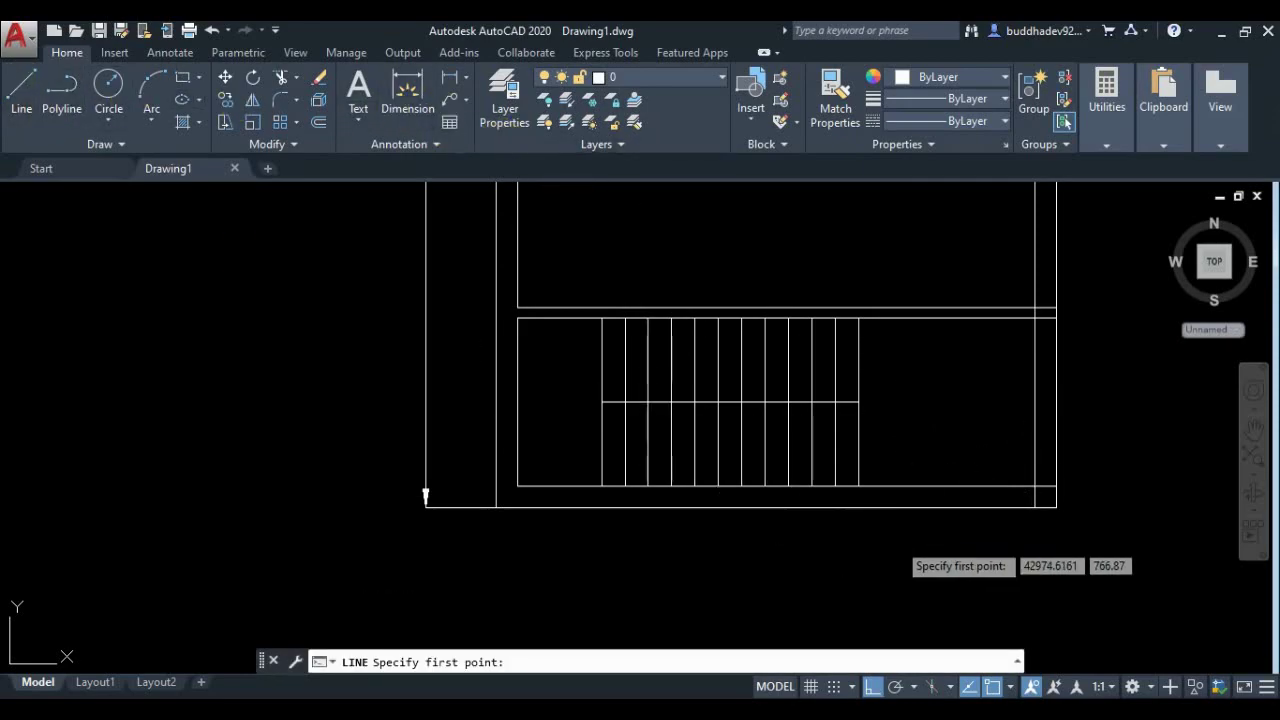
pyautogui.press('Escape')
pyautogui.press('Escape')
pyautogui.press('Escape')
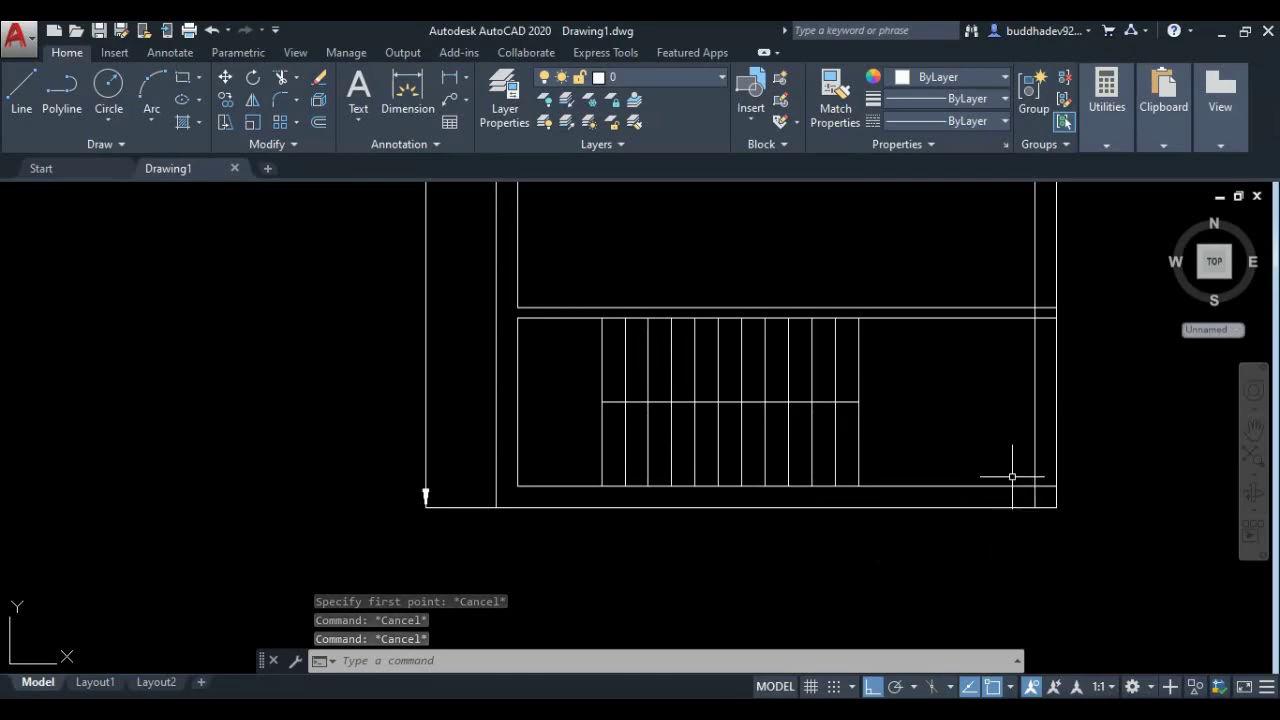
pyautogui.write('P')
pyautogui.press('Escape')
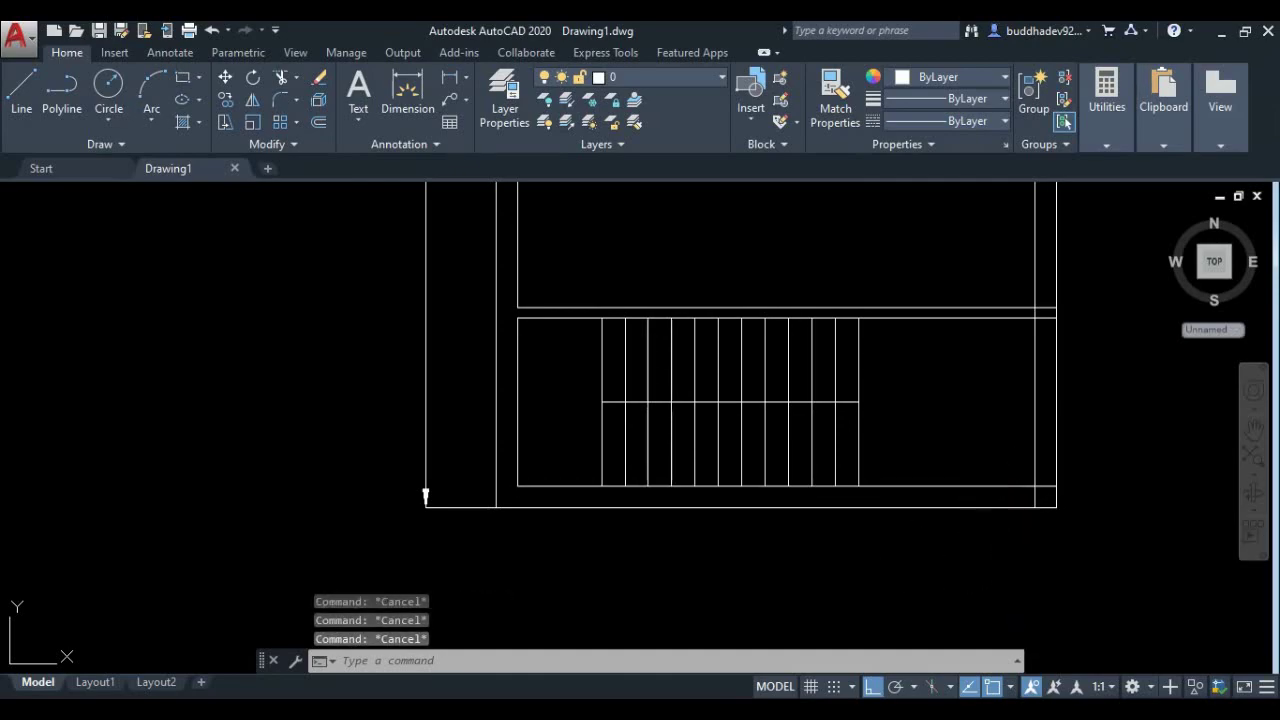
pyautogui.write('O')
pyautogui.press('Return')
pyautogui.press('Return')
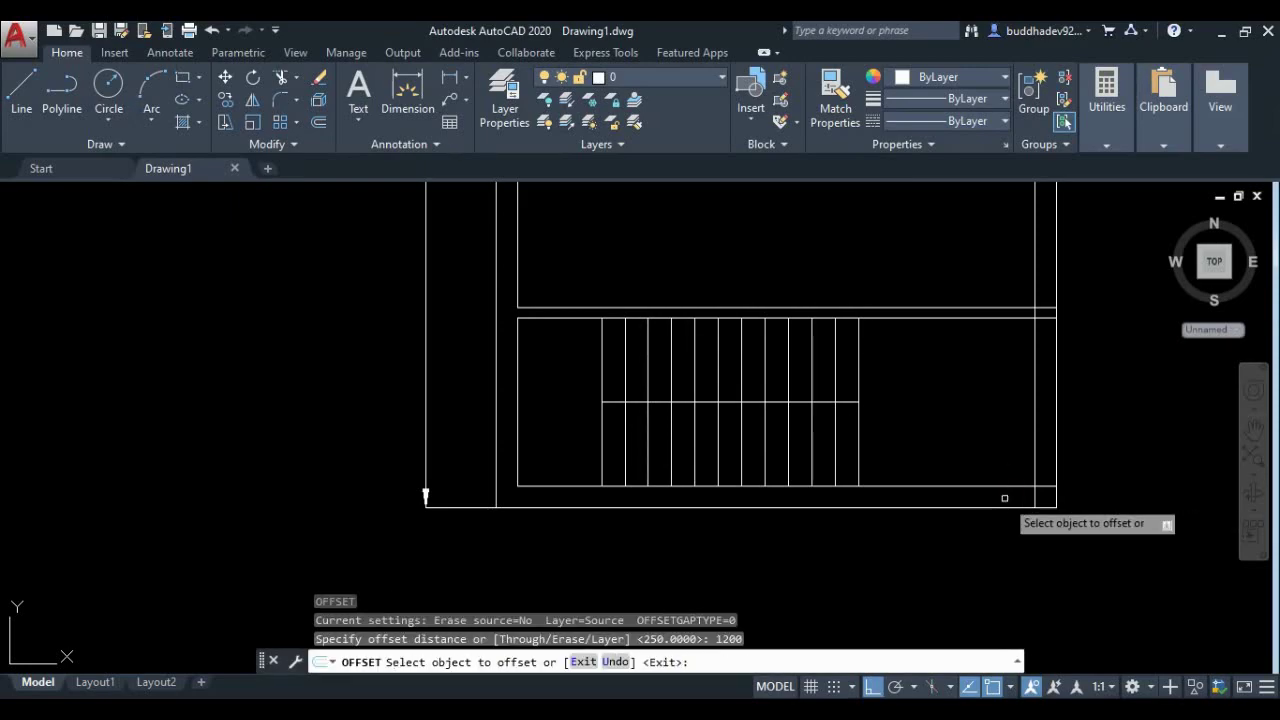
pyautogui.click(1034, 463)
pyautogui.click(985, 463)
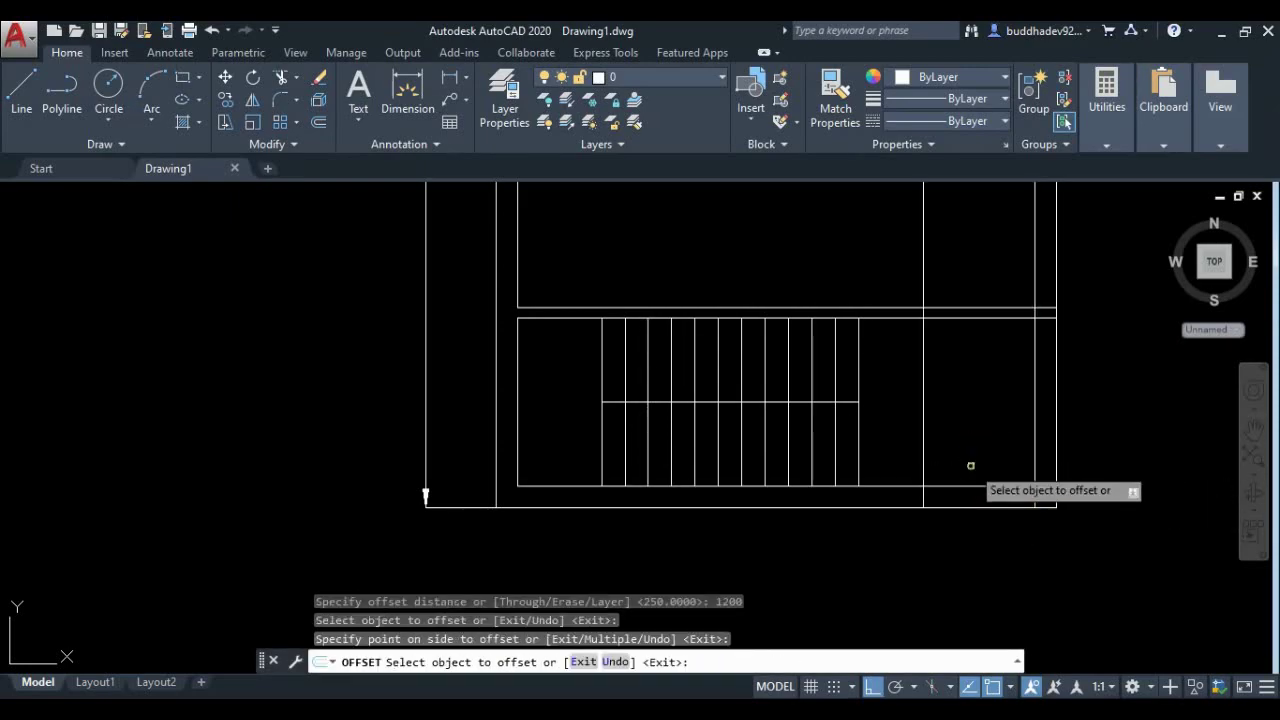
# Step: Trim the stair and bottom wall lines inside the 1200 opening
pyautogui.click(280, 79)
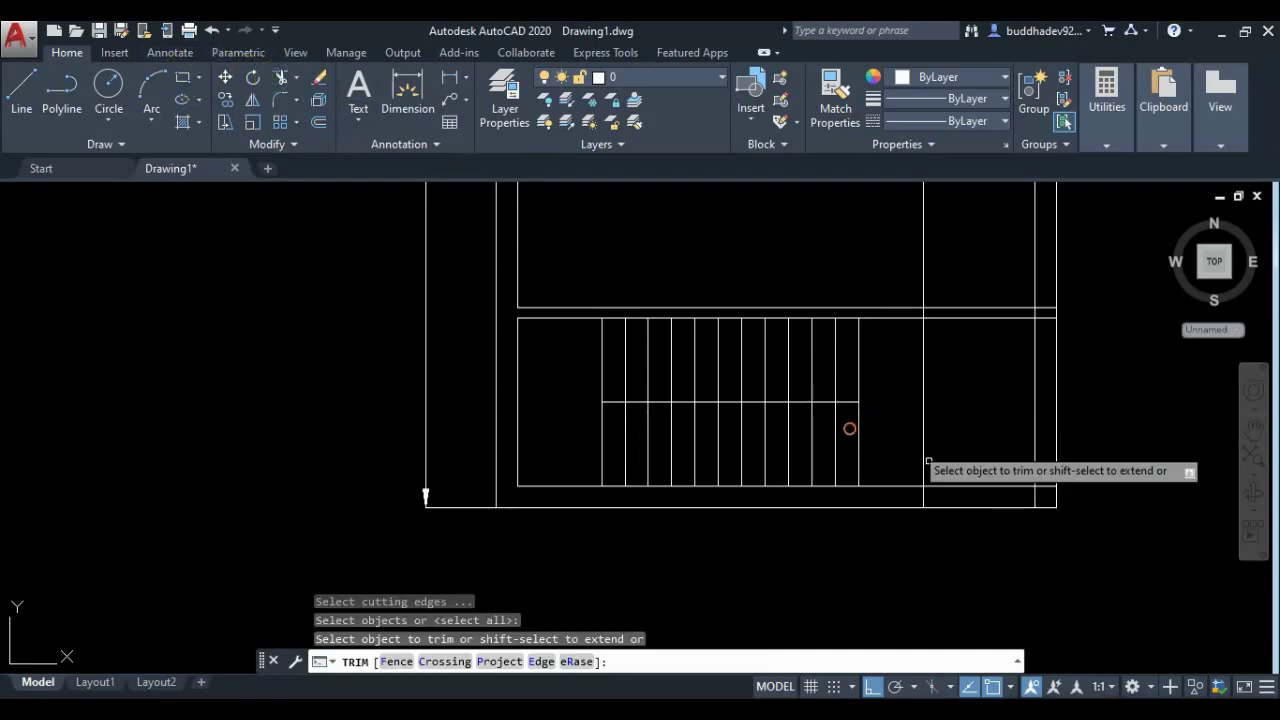
pyautogui.moveTo(970, 530); pyautogui.dragTo(977, 457)
pyautogui.click(930, 453)
pyautogui.click(908, 443)
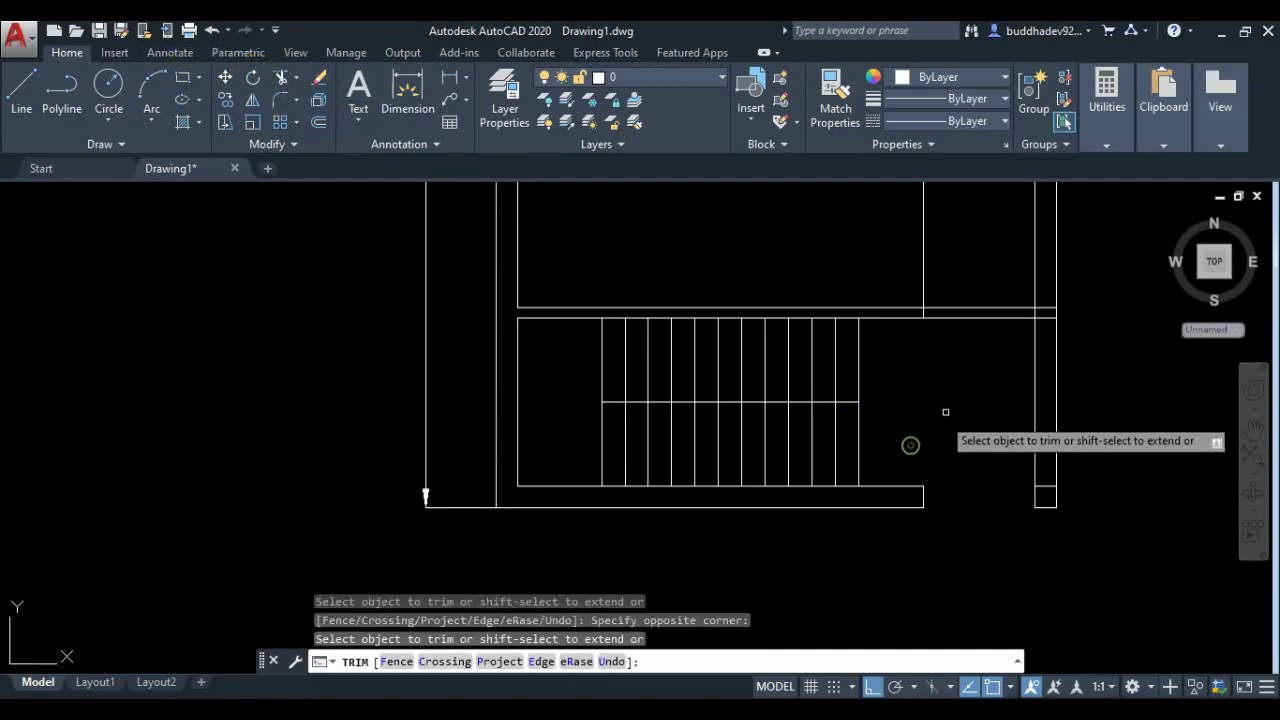
pyautogui.click(904, 414)
pyautogui.click(943, 266)
pyautogui.press('Escape')
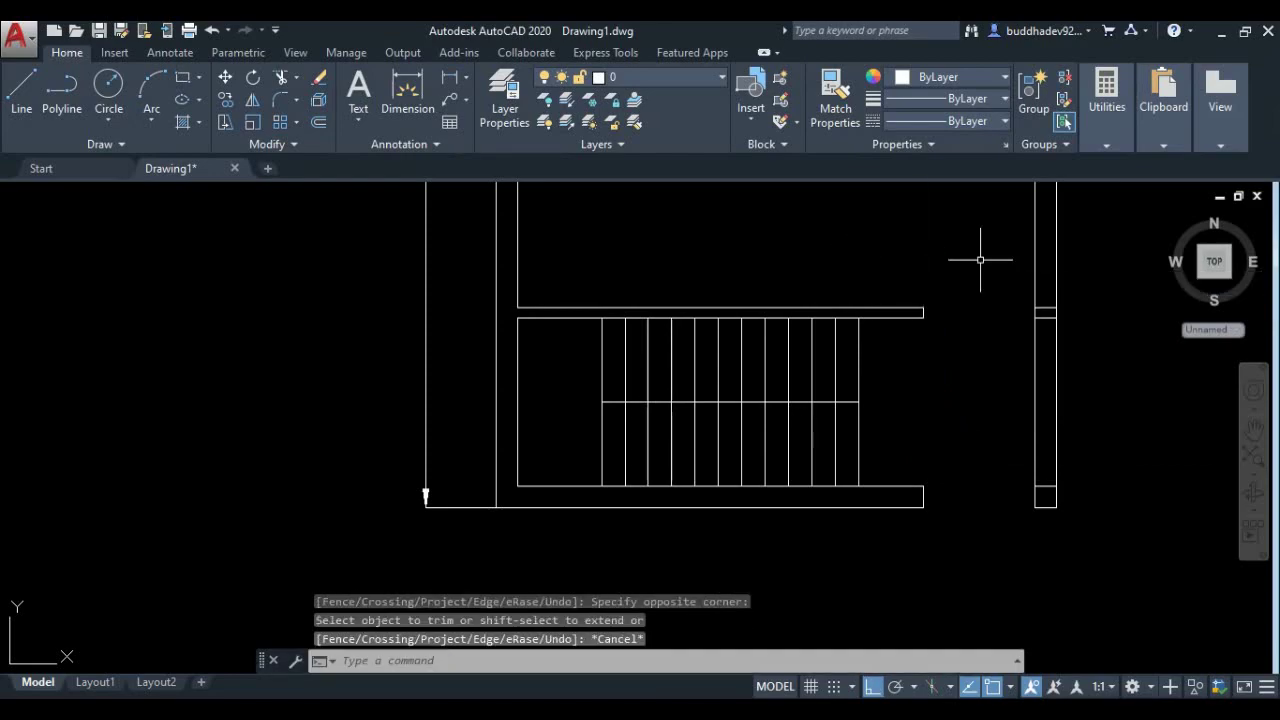
# Step: Delete the two leftover short wall segments in the gap
pyautogui.click(983, 257)
pyautogui.click(1119, 471)
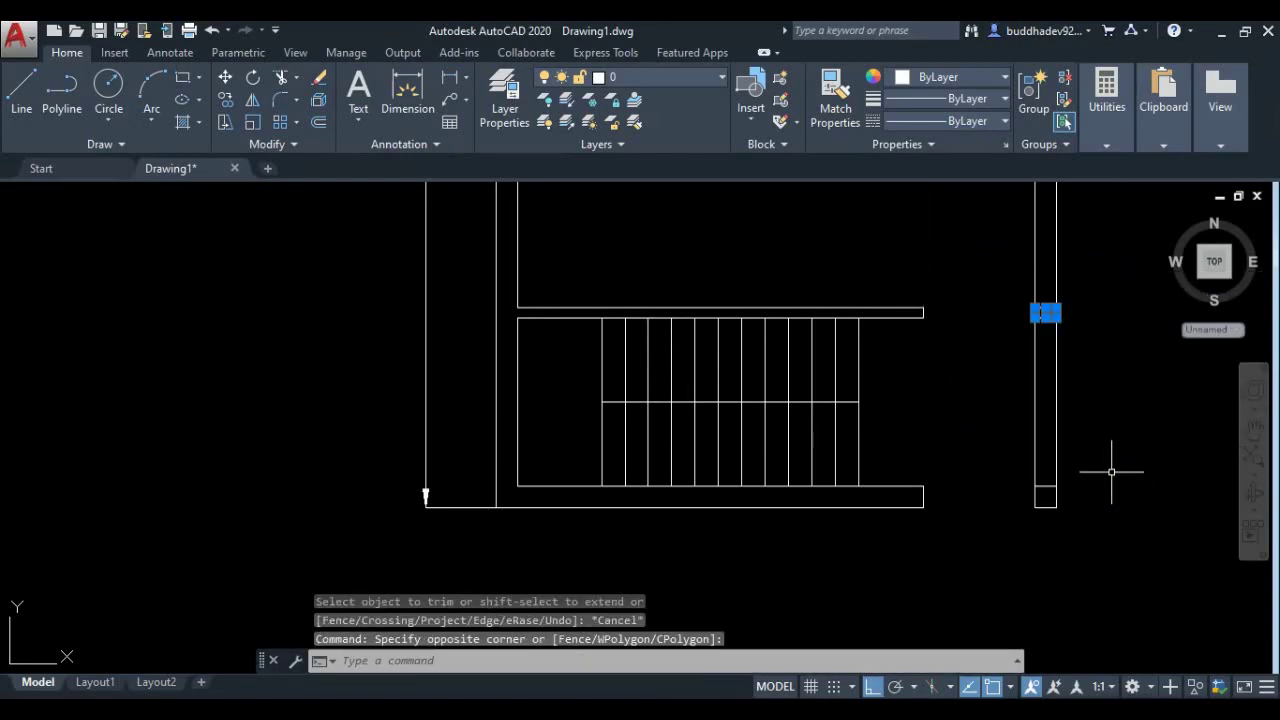
pyautogui.press('Delete')
pyautogui.click(1020, 434)
pyautogui.click(1150, 495)
pyautogui.press('Delete')
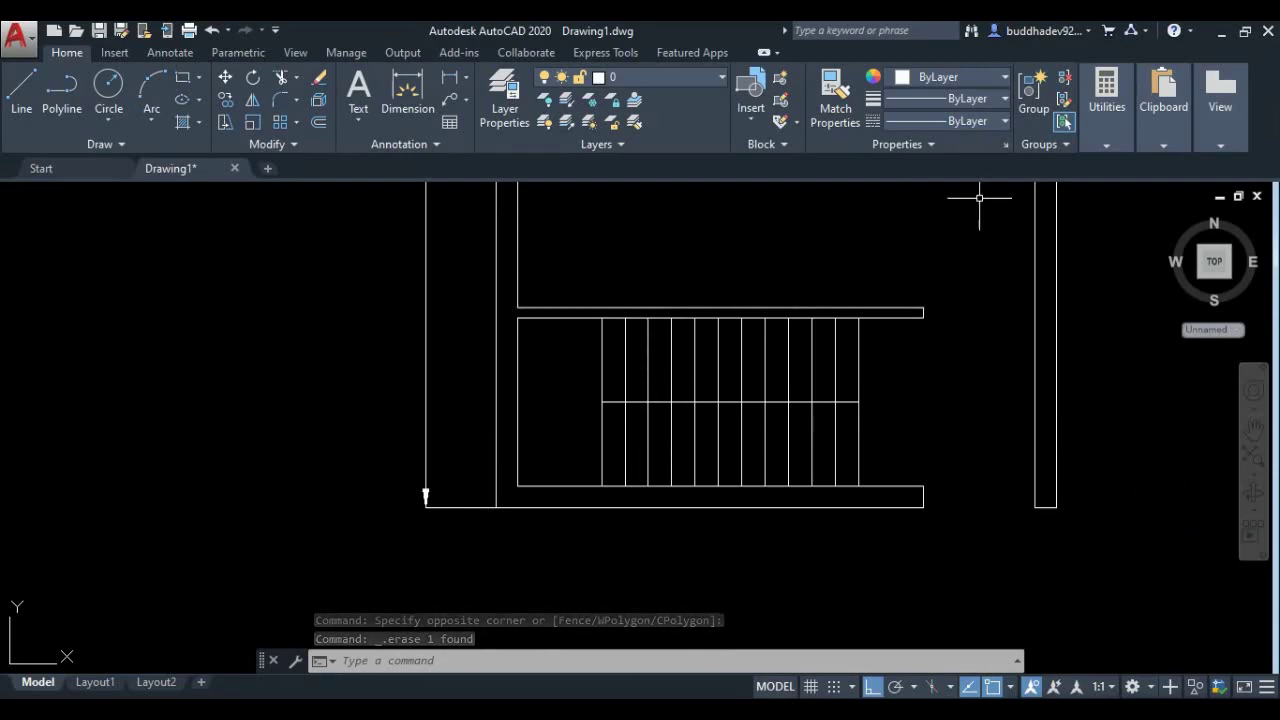
pyautogui.scroll(-1, 979, 197)
pyautogui.scroll(-1, 806, 386)
pyautogui.scroll(1, 800, 255)
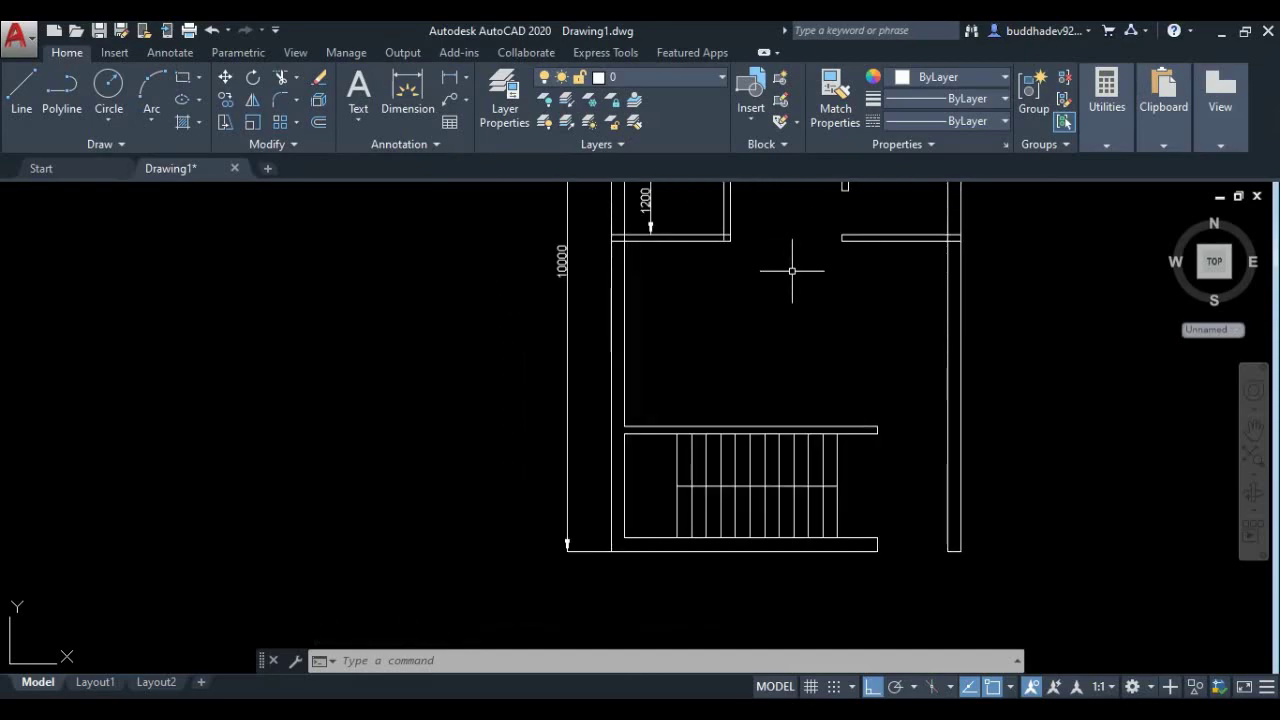
pyautogui.moveTo(792, 270); pyautogui.dragTo(728, 332, button='middle')
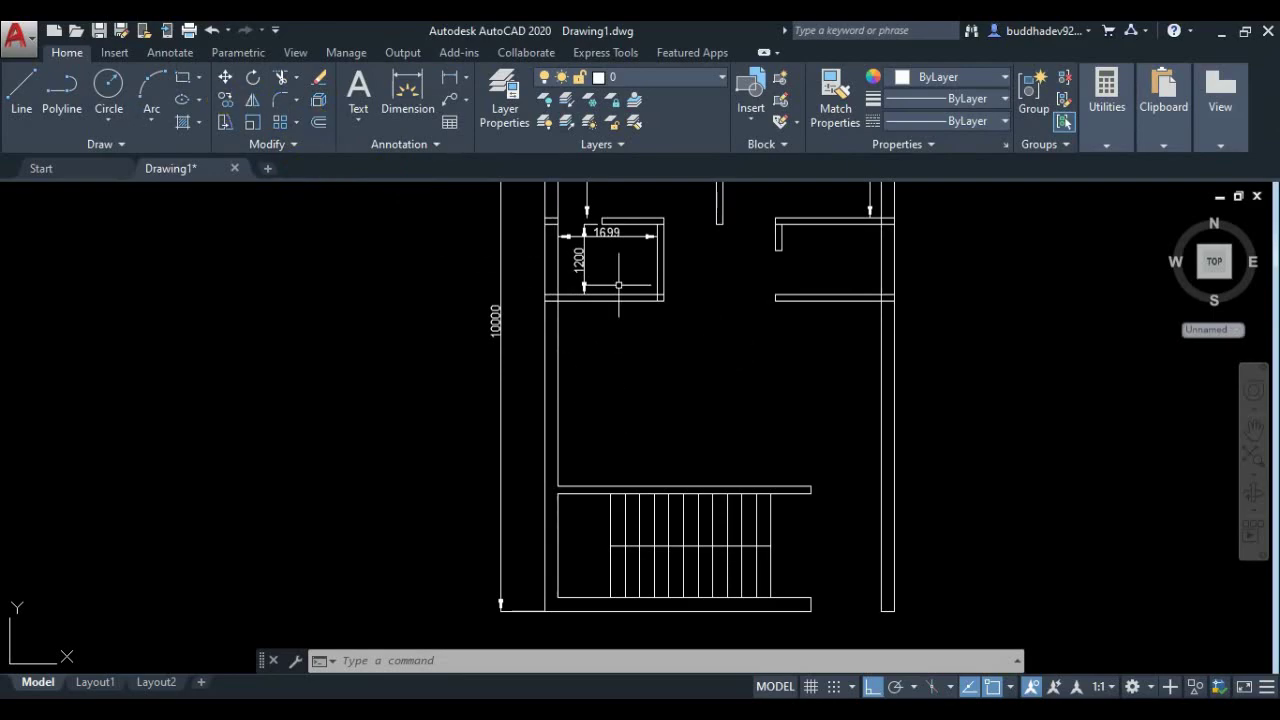
pyautogui.click(446, 80)
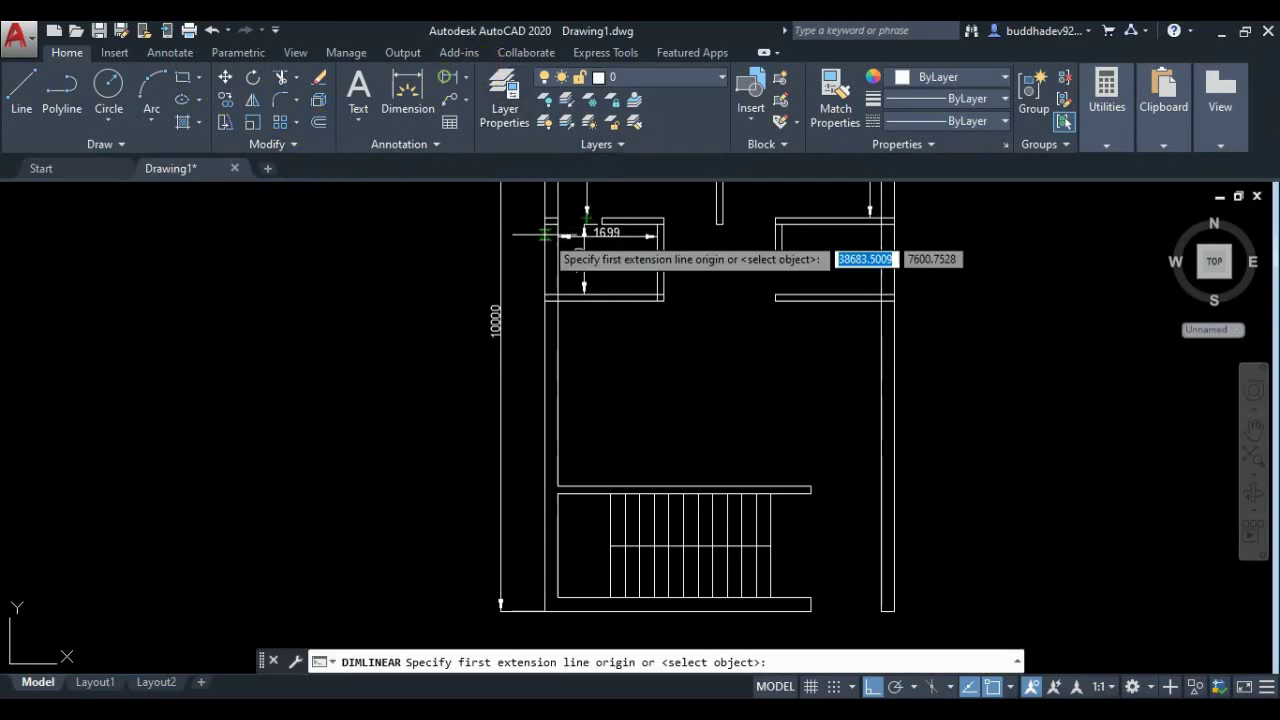
pyautogui.click(611, 304)
pyautogui.click(606, 482)
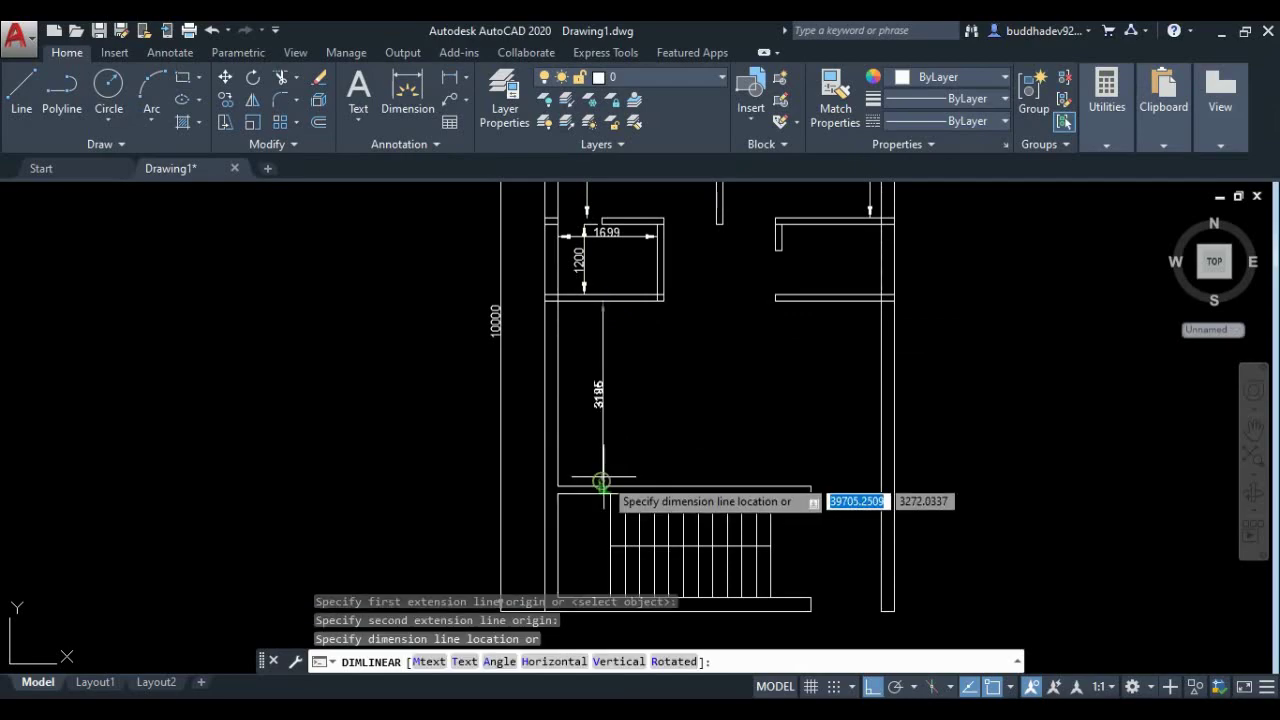
pyautogui.click(611, 463)
pyautogui.scroll(2, 626, 442)
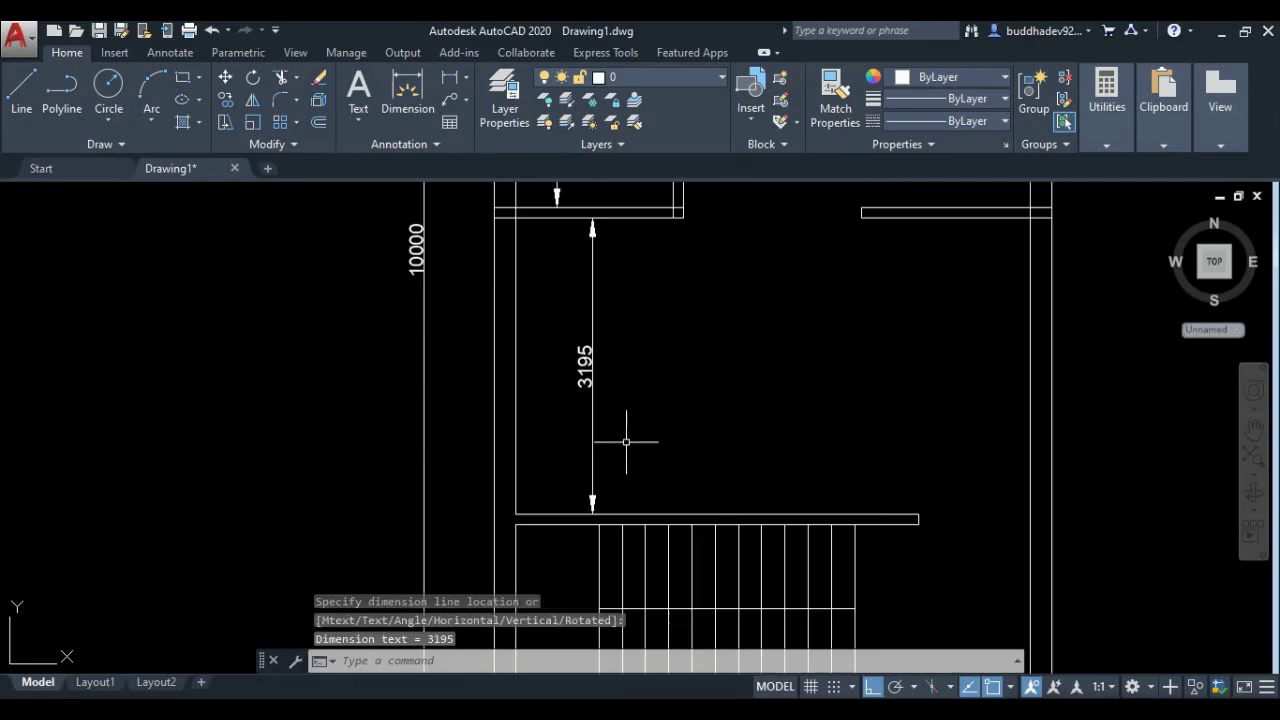
pyautogui.scroll(-2, 632, 430)
pyautogui.click(632, 430)
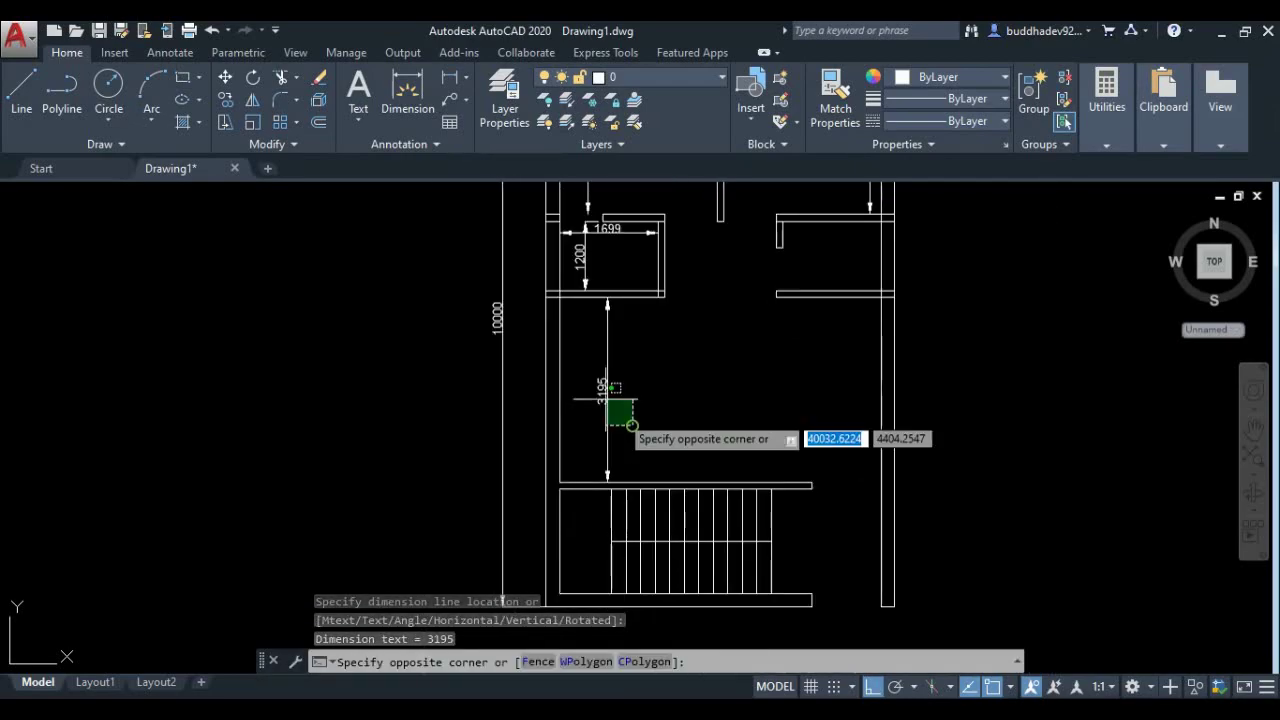
pyautogui.click(586, 372)
pyautogui.press('Delete')
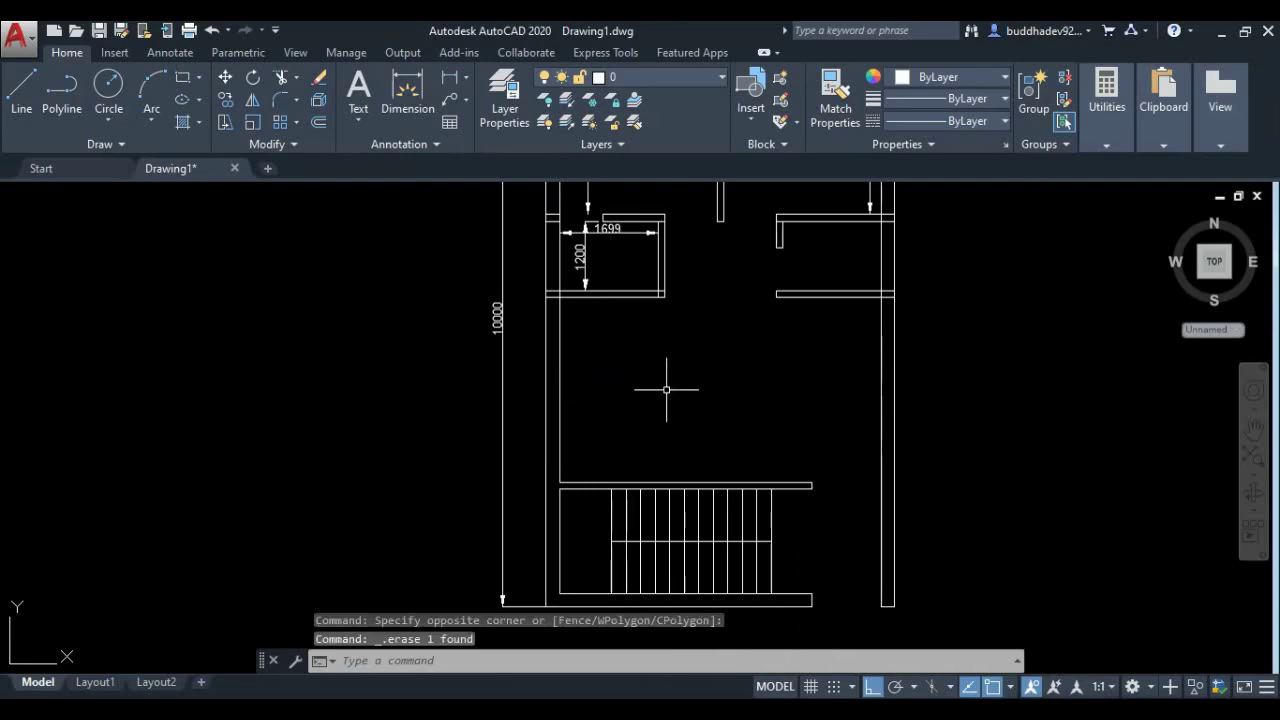
pyautogui.write('o')
pyautogui.press('Return')
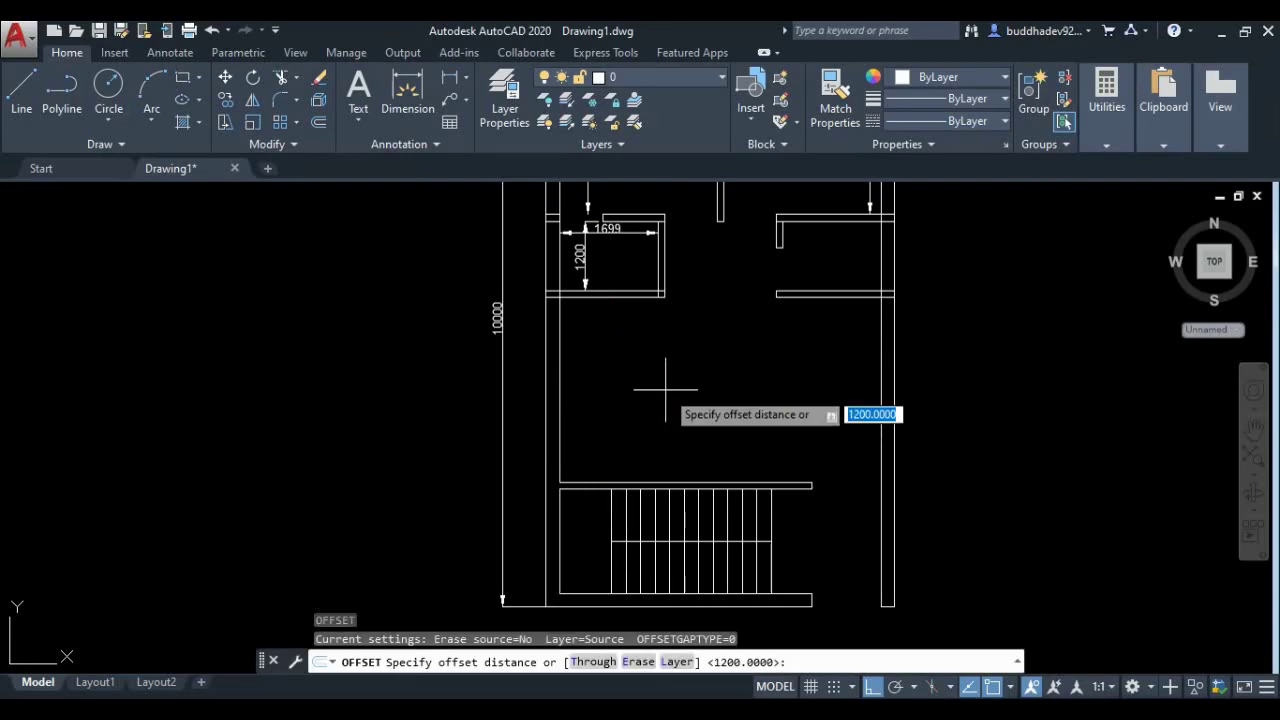
# Step: Draw a vertical line from the closet's lower corner straight down to the stair landing wall
pyautogui.press('Escape')
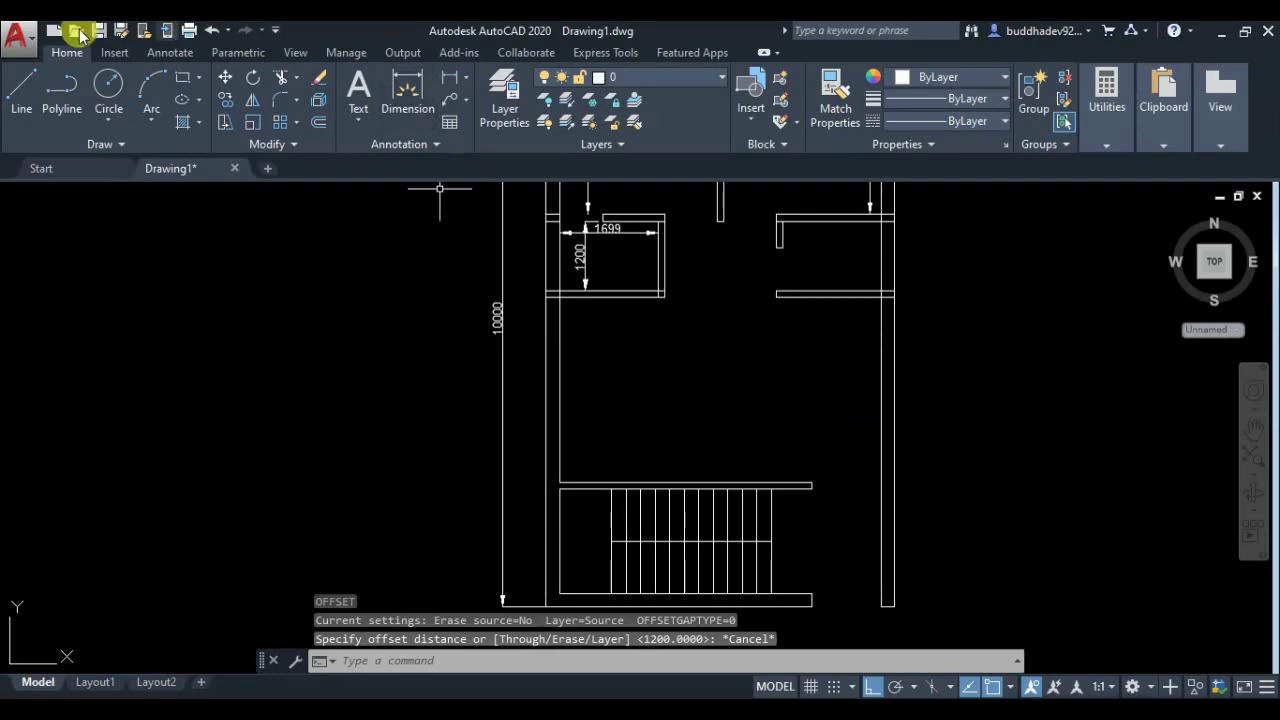
pyautogui.click(24, 108)
pyautogui.scroll(2, 660, 296)
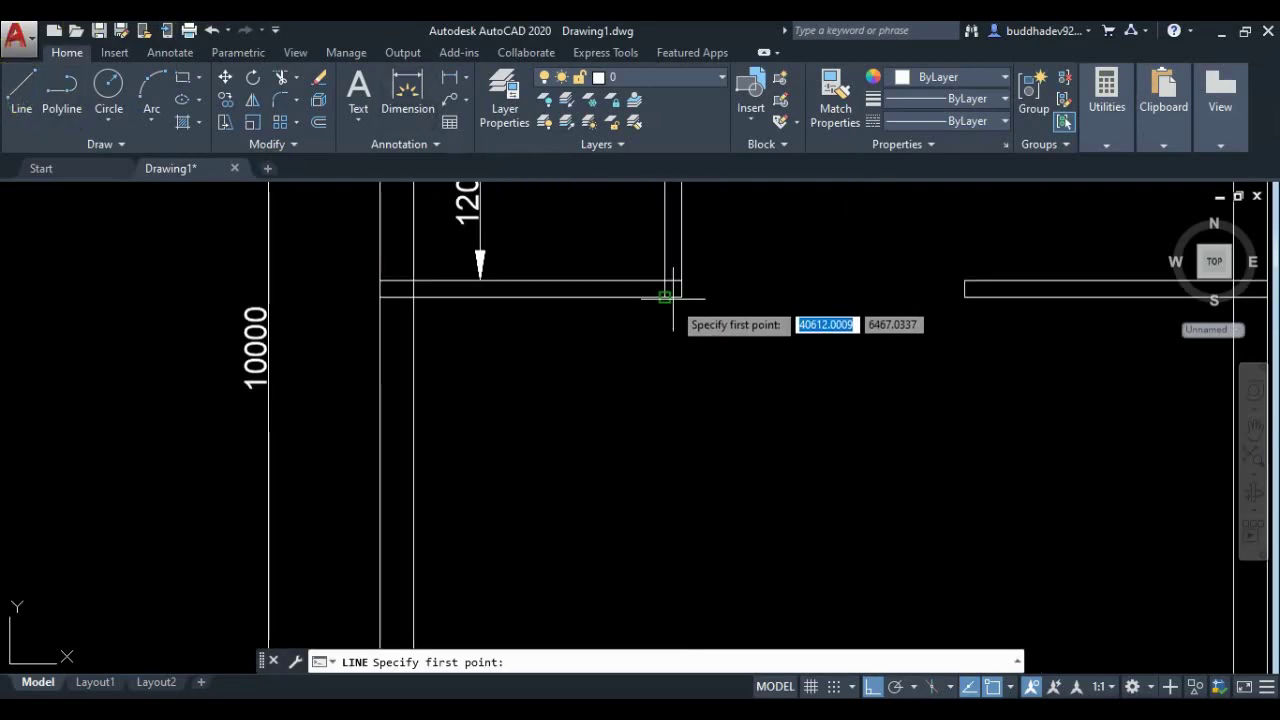
pyautogui.click(681, 297)
pyautogui.scroll(-3, 677, 528)
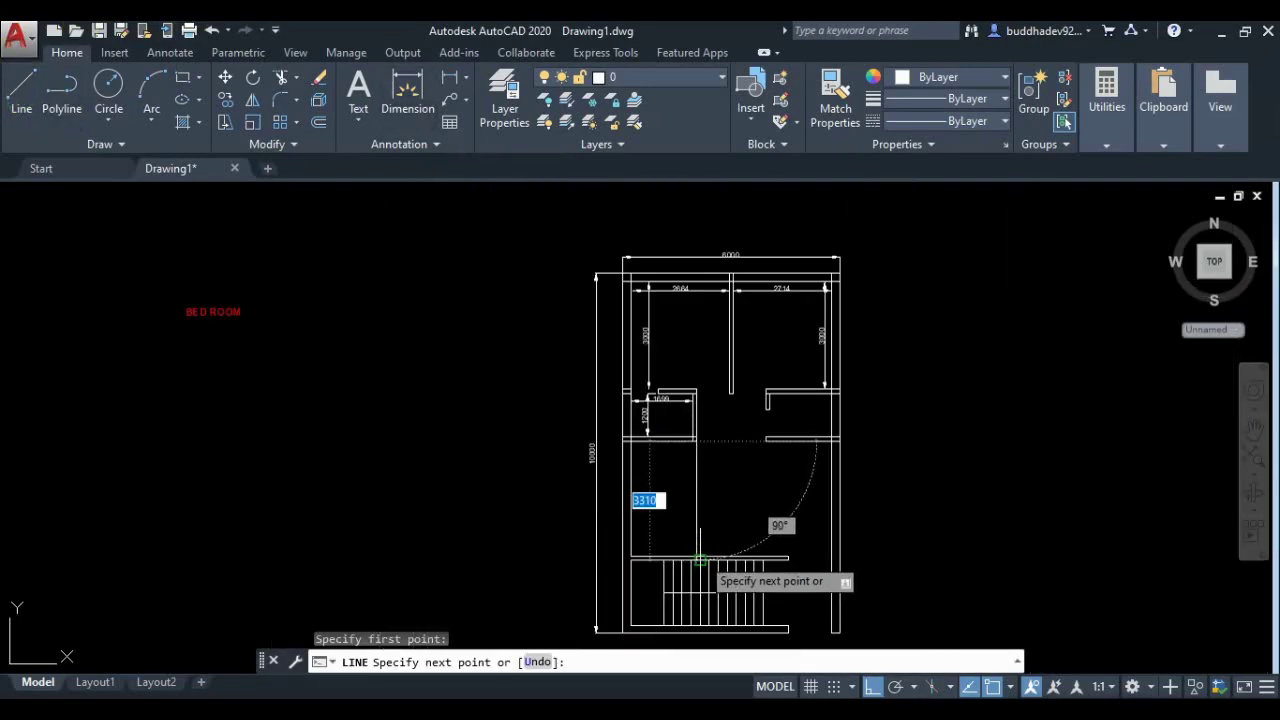
pyautogui.scroll(4, 696, 541)
pyautogui.click(687, 557)
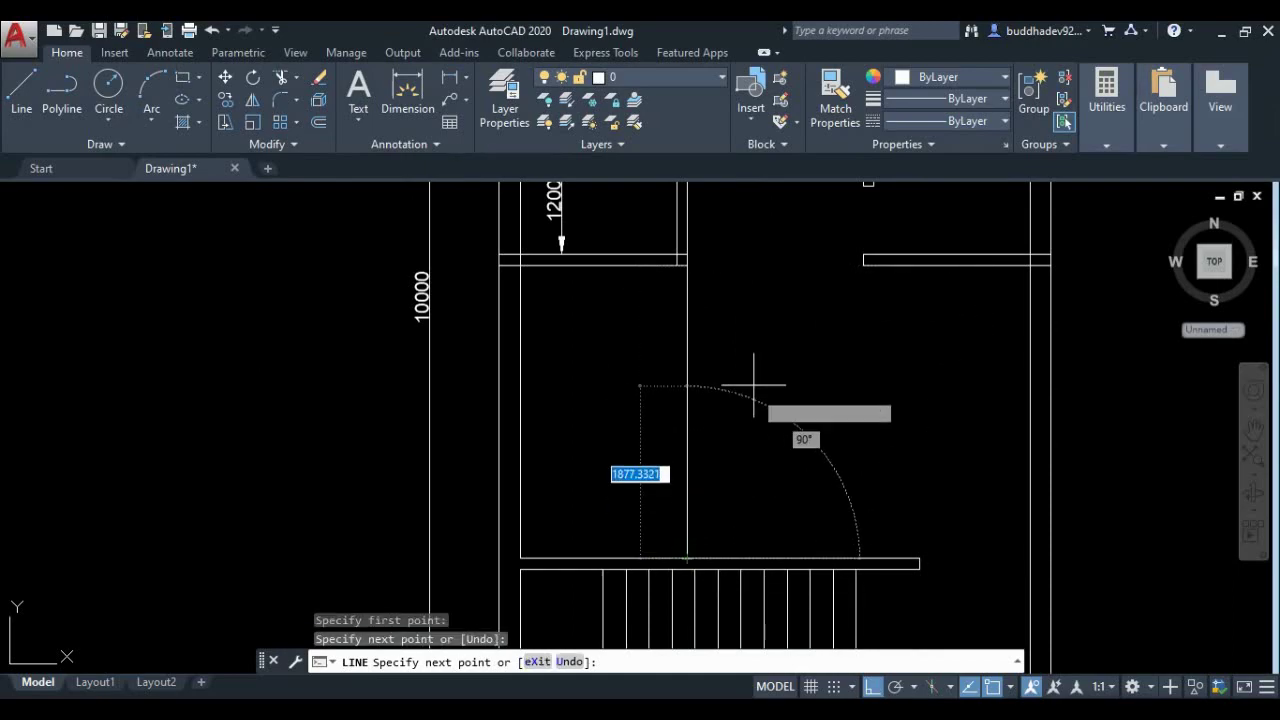
pyautogui.press('Escape')
pyautogui.press('Return')
pyautogui.click(681, 265)
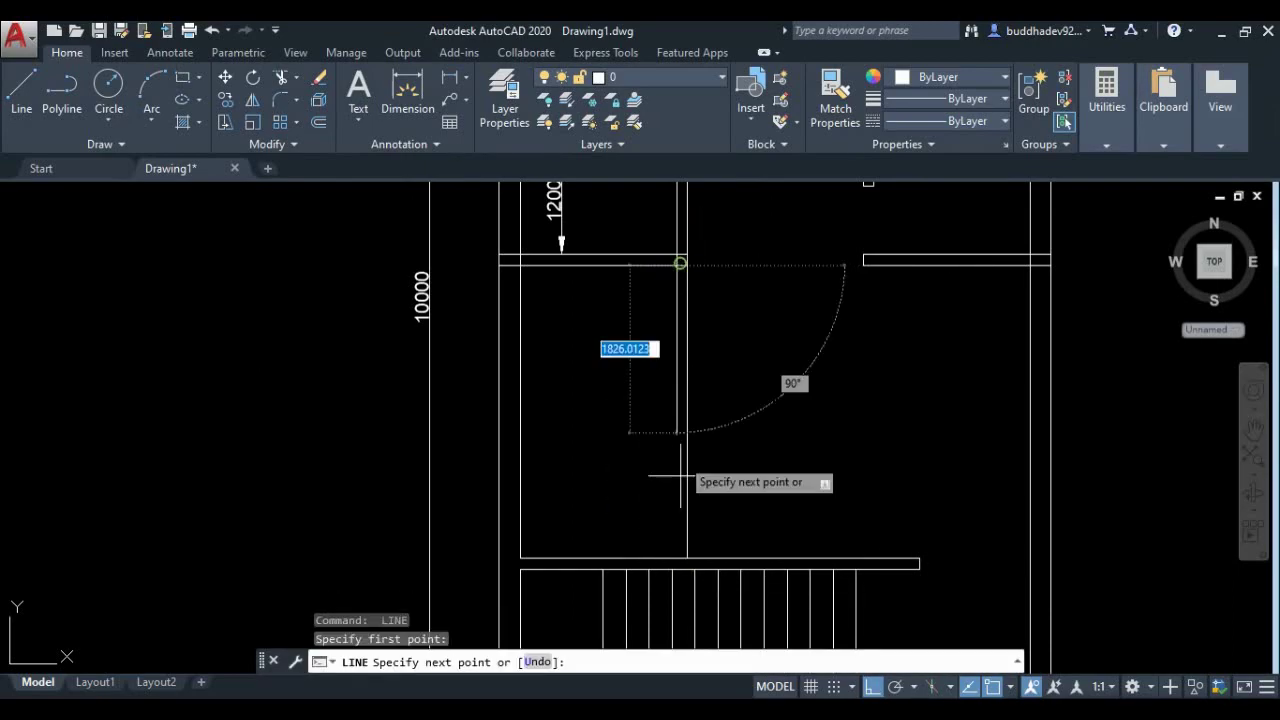
pyautogui.click(676, 560)
pyautogui.press('Escape')
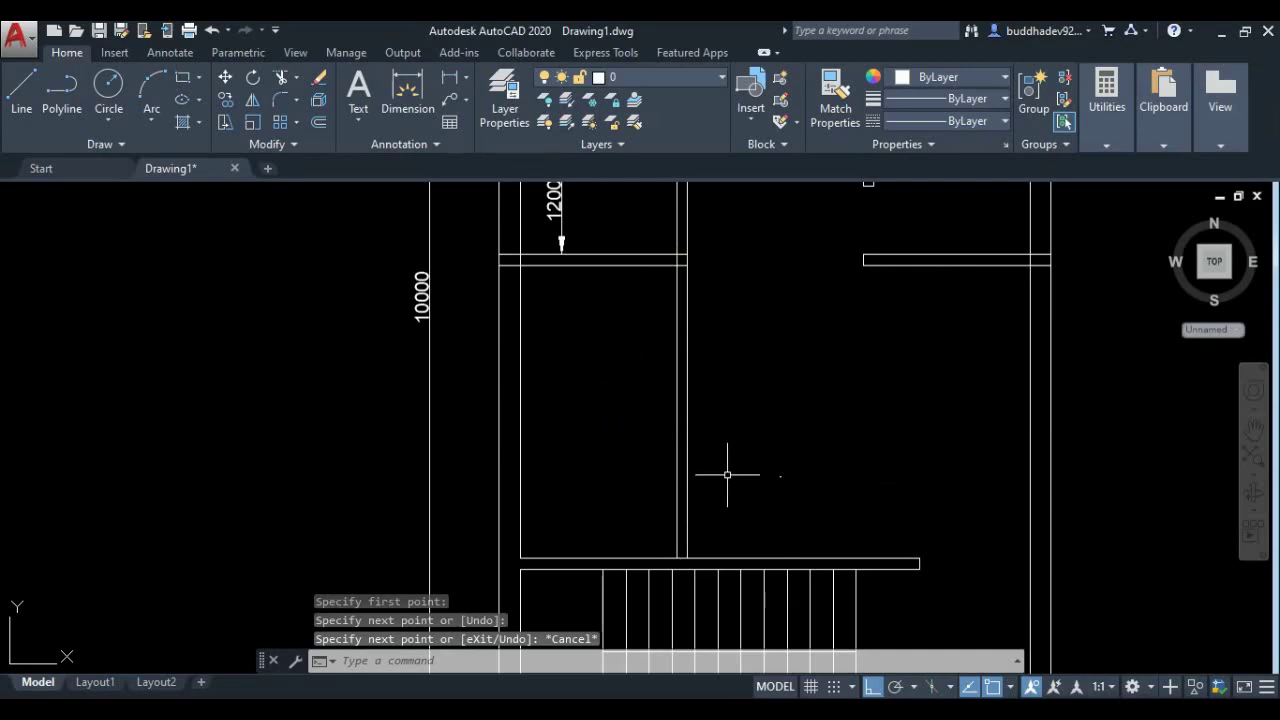
pyautogui.scroll(-2, 708, 450)
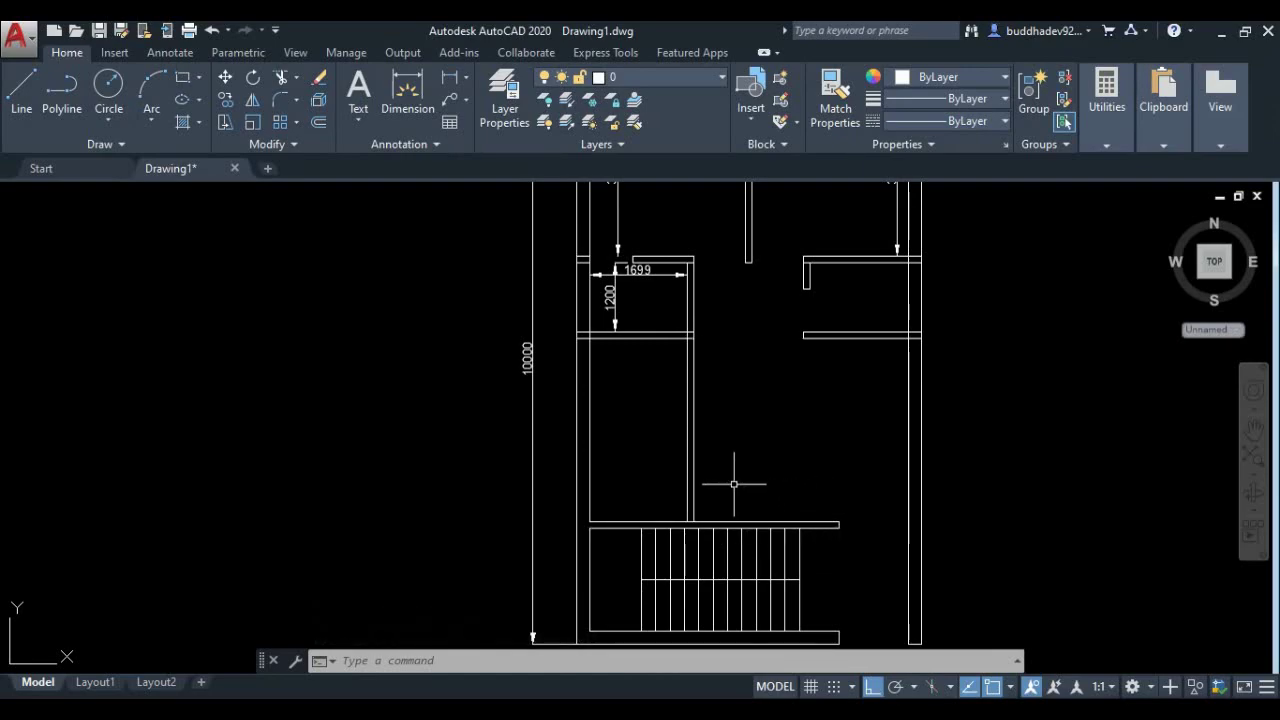
# Step: Offset the stair's top line 900 upward with OFFSET
pyautogui.write('o')
pyautogui.press('Return')
pyautogui.press('Return')
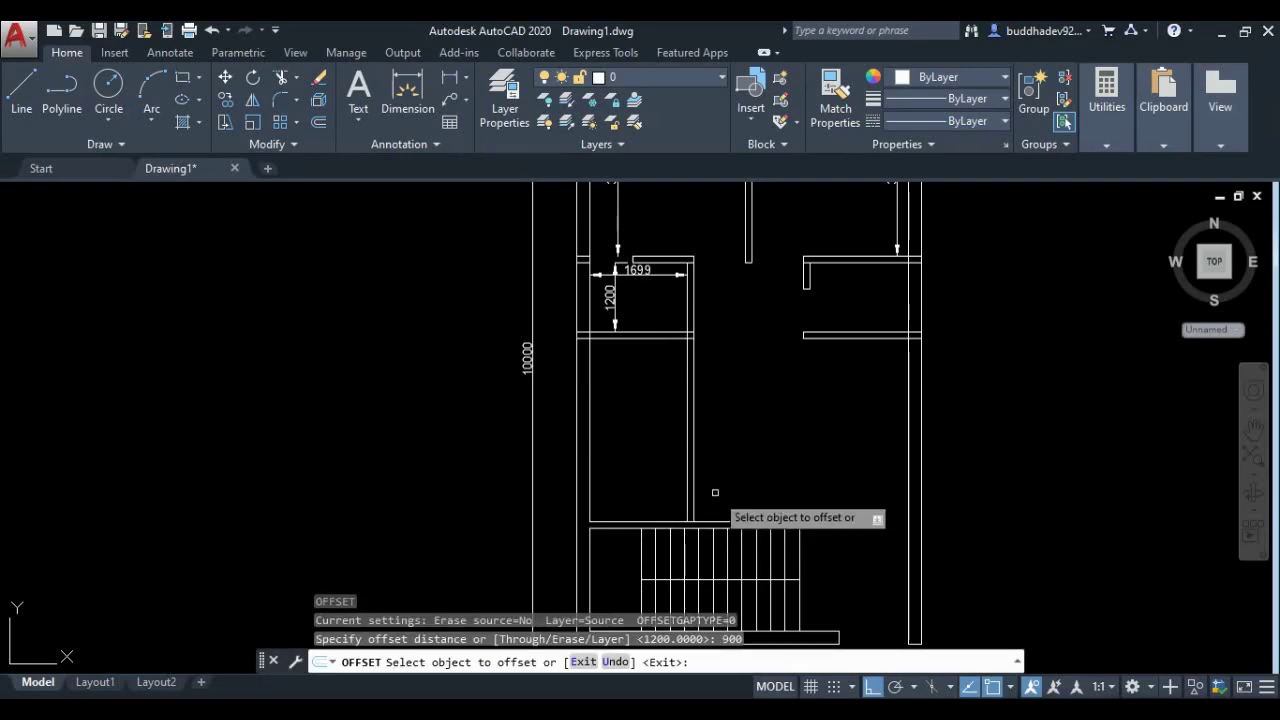
pyautogui.click(707, 522)
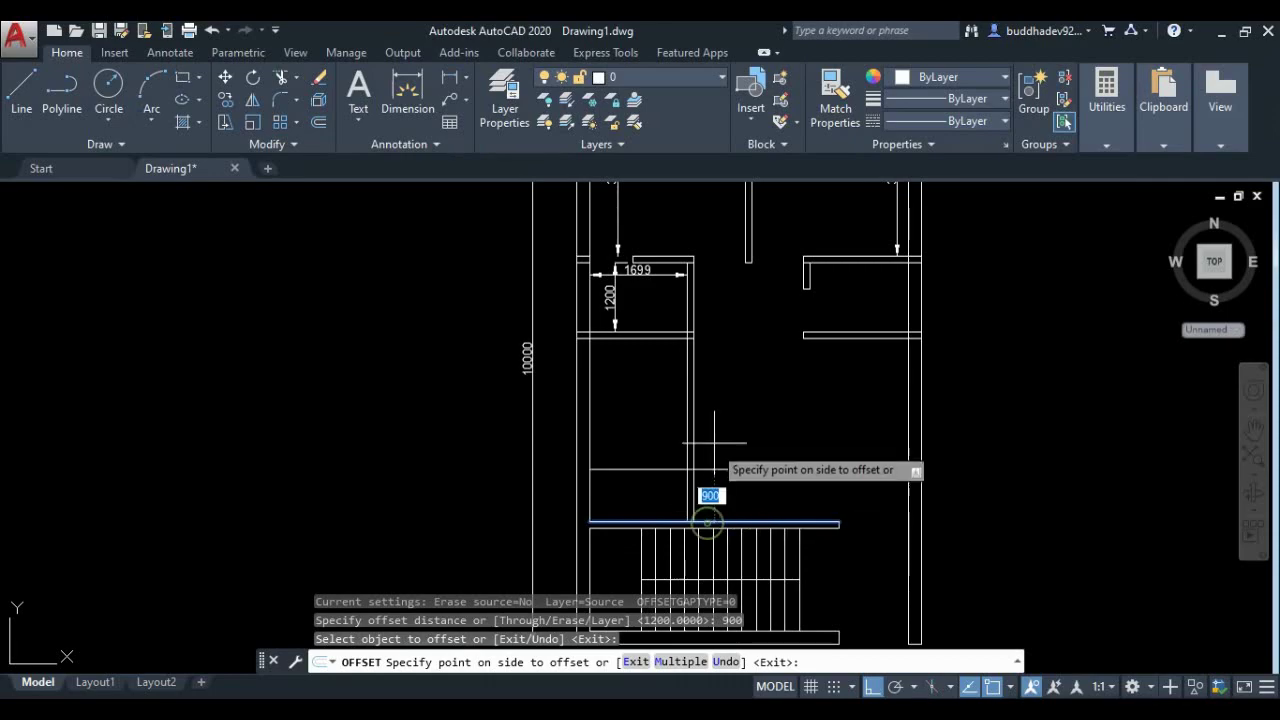
pyautogui.click(715, 458)
# Step: Trim the overlapping wall lines, cutting back the right ends of both wall lines
pyautogui.click(280, 78)
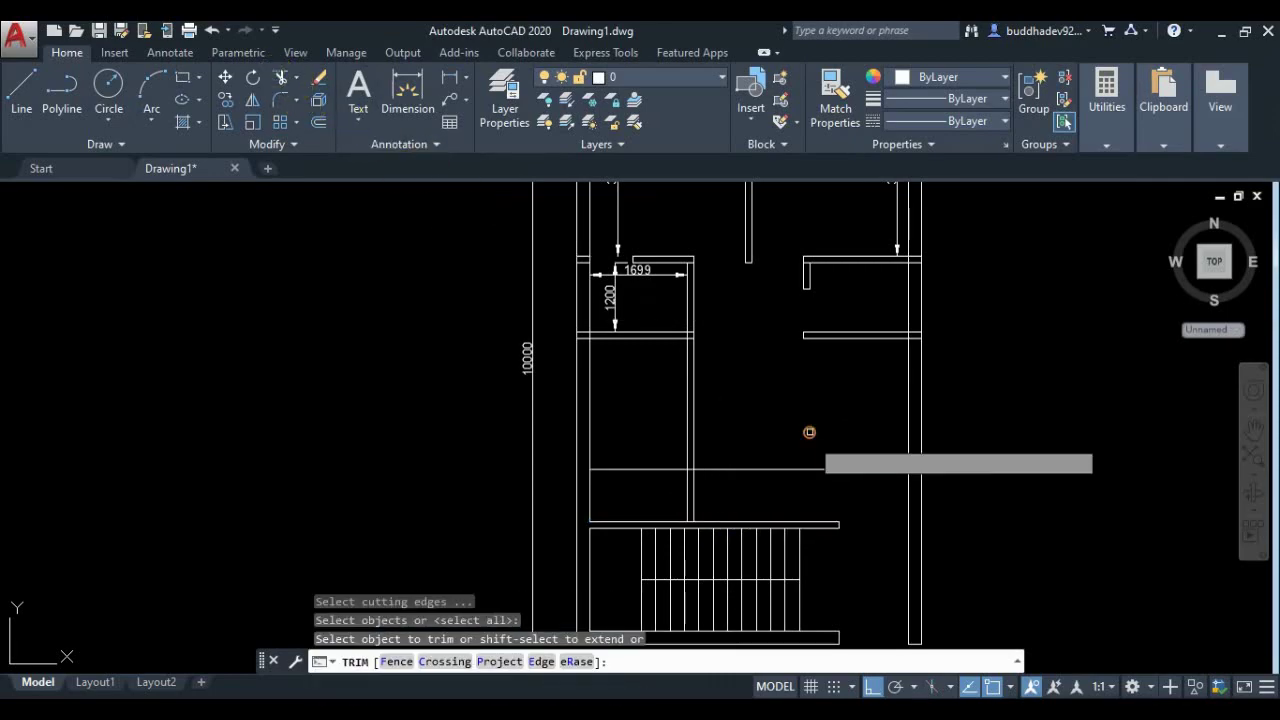
pyautogui.click(790, 410)
pyautogui.click(667, 470)
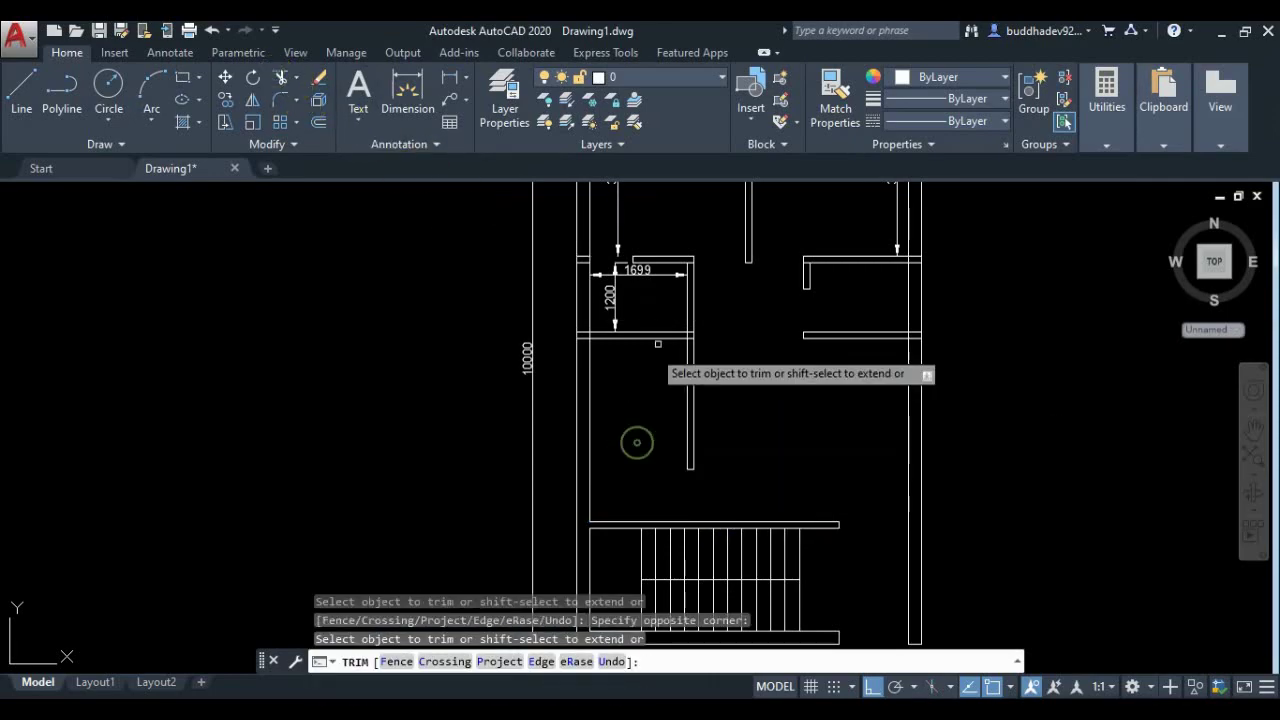
pyautogui.scroll(3, 630, 430)
pyautogui.scroll(2, 586, 343)
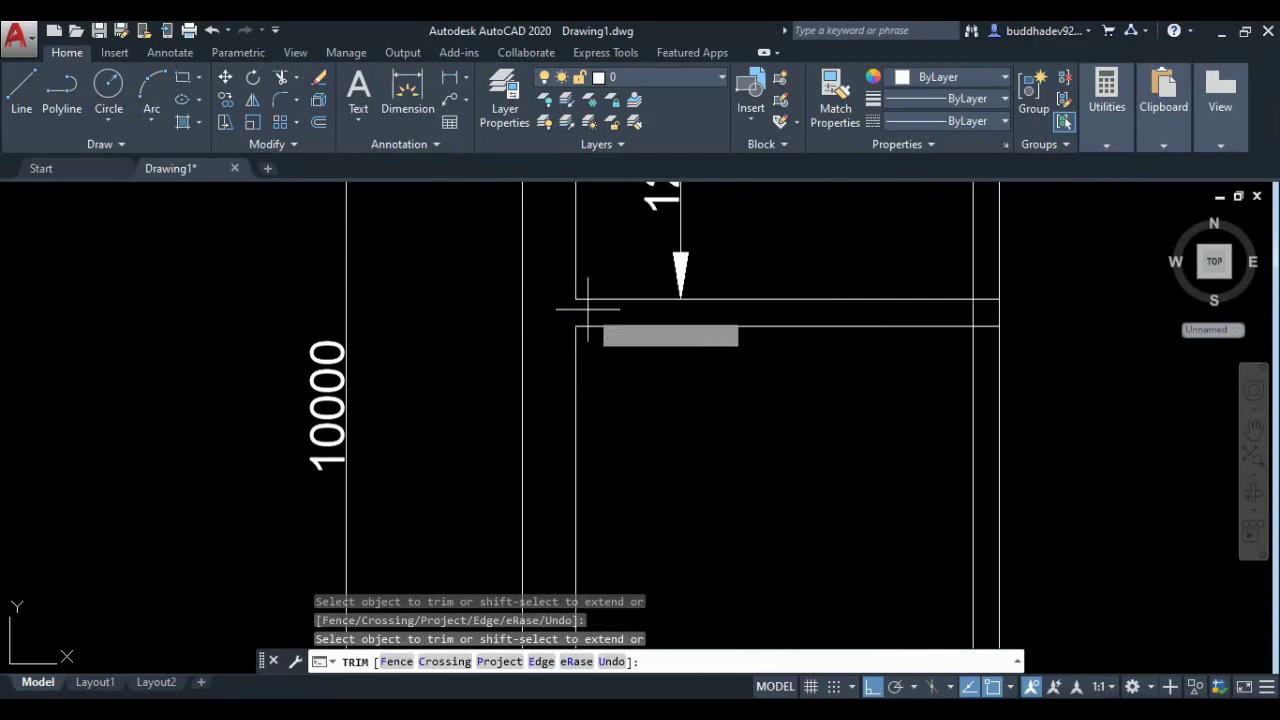
pyautogui.click(586, 303)
pyautogui.click(750, 305)
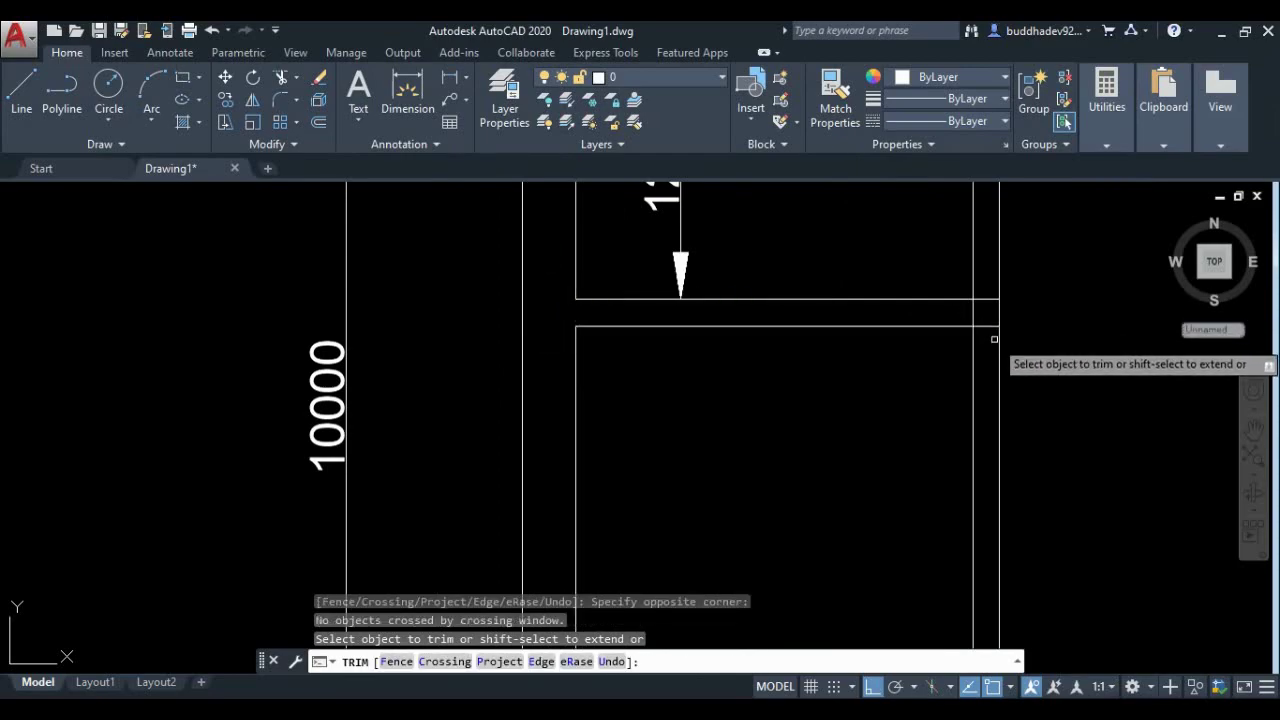
pyautogui.click(993, 337)
pyautogui.click(991, 287)
pyautogui.click(972, 321)
pyautogui.click(968, 318)
pyautogui.scroll(-1, 957, 314)
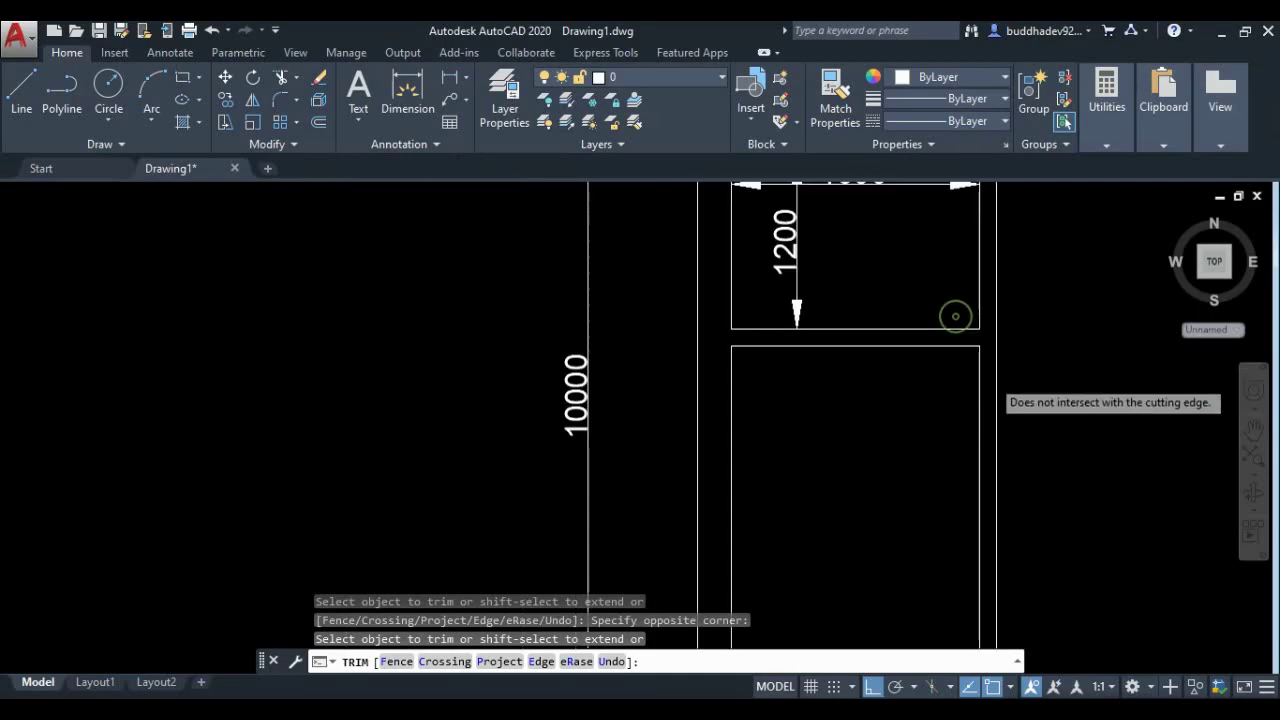
pyautogui.scroll(-3, 986, 337)
pyautogui.scroll(3, 986, 320)
pyautogui.scroll(1, 995, 290)
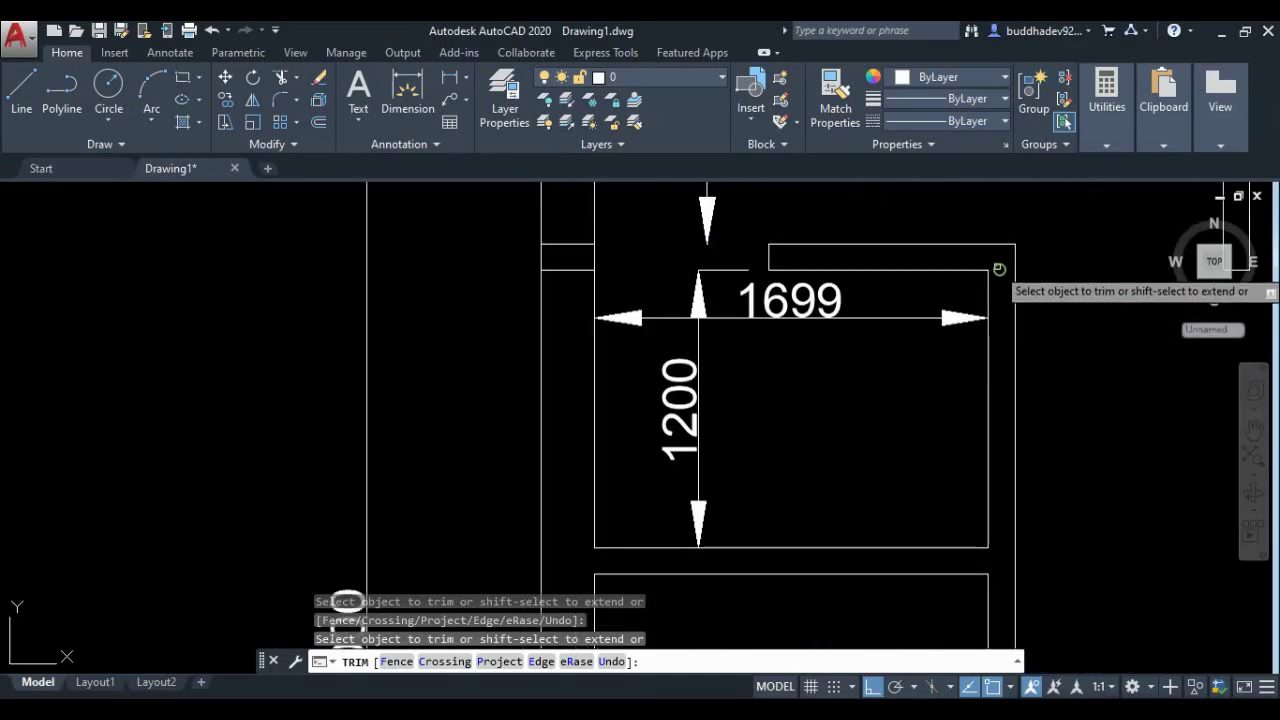
pyautogui.click(998, 280)
pyautogui.click(1004, 262)
pyautogui.scroll(-5, 891, 284)
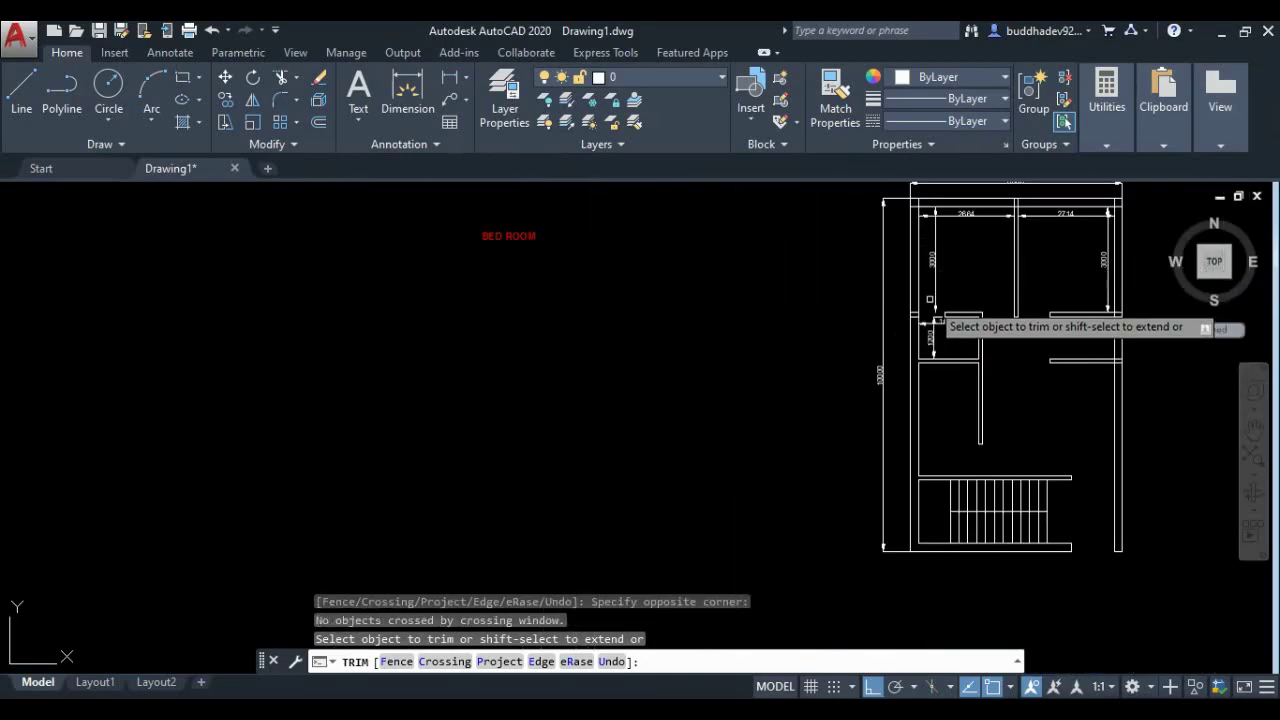
pyautogui.scroll(4, 925, 318)
pyautogui.scroll(-2, 905, 378)
# Step: Trim the stray top wall lines near the 2664 and 2714 dimensions
pyautogui.moveTo(906, 383); pyautogui.dragTo(222, 420, button='middle')
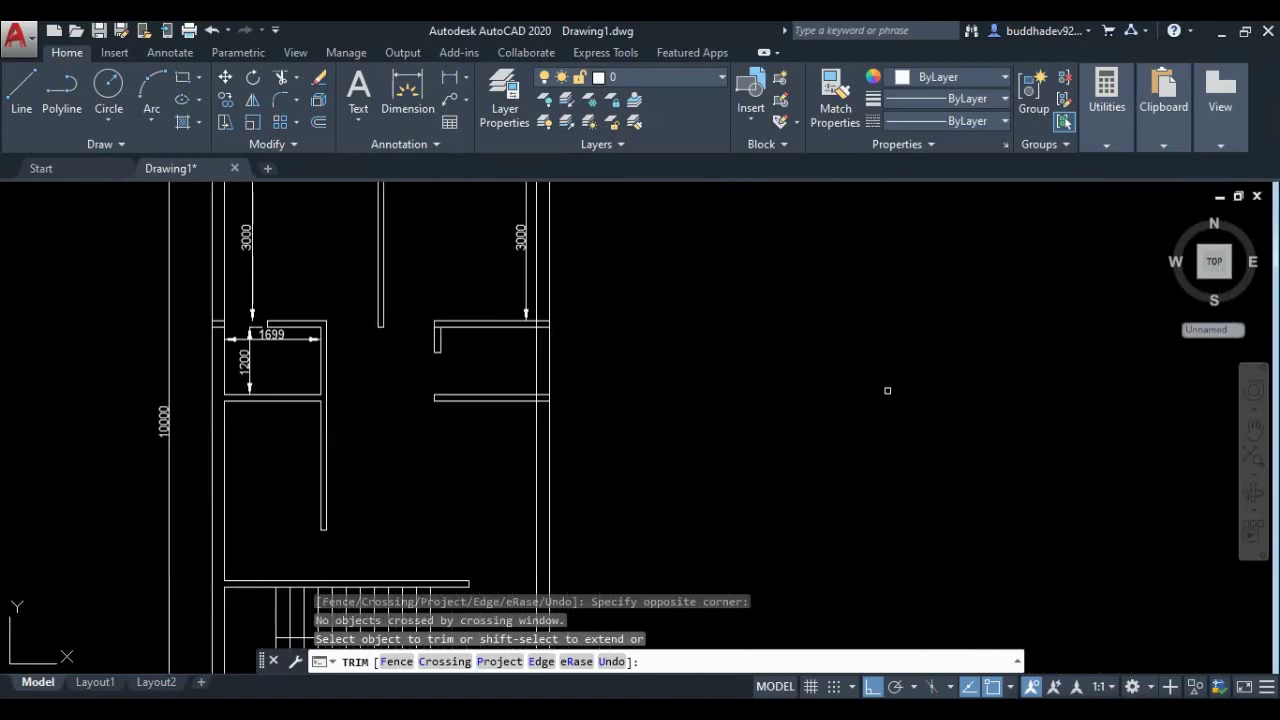
pyautogui.moveTo(471, 411); pyautogui.dragTo(818, 423, button='middle')
pyautogui.scroll(-2, 818, 423)
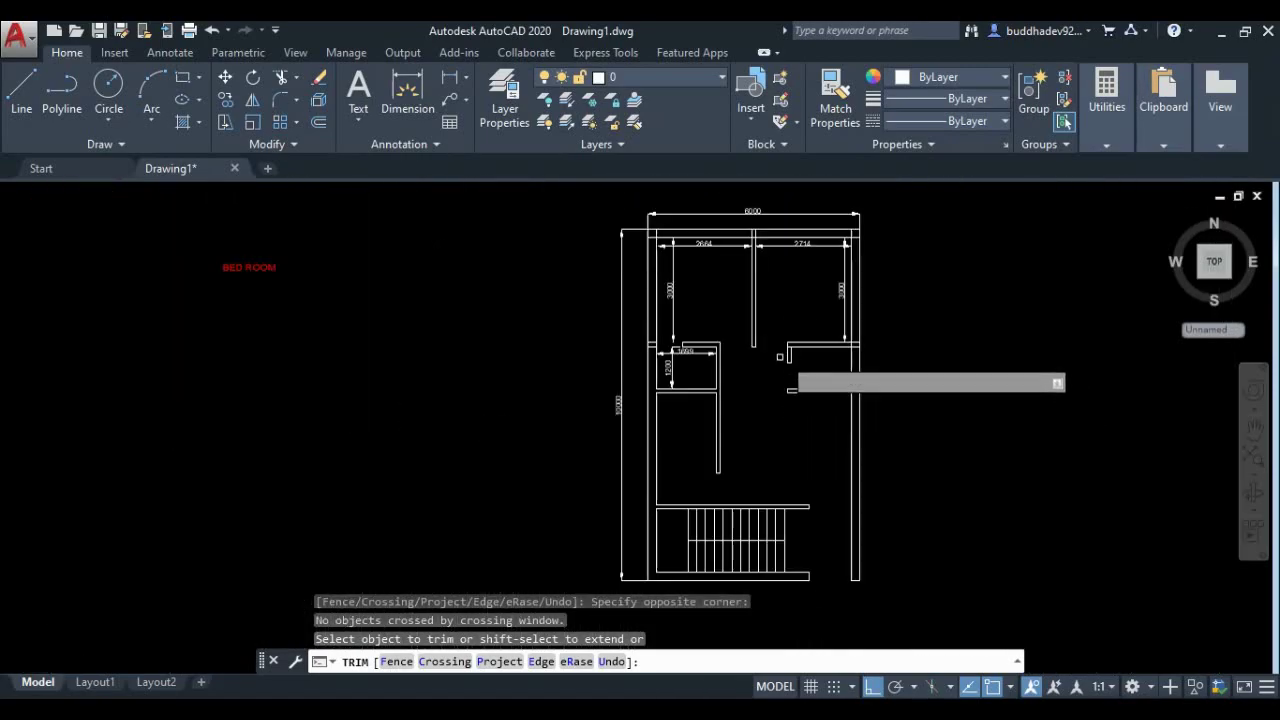
pyautogui.scroll(3, 920, 390)
pyautogui.scroll(-2, 457, 297)
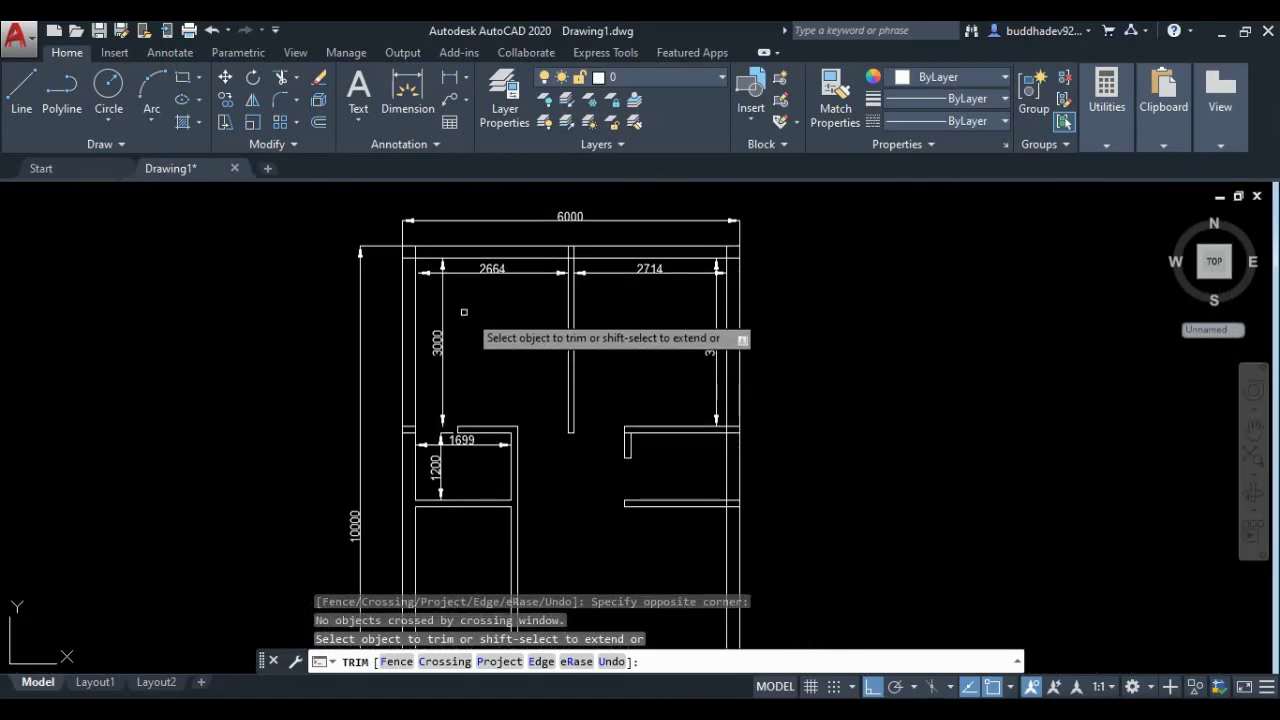
pyautogui.scroll(4, 412, 264)
pyautogui.click(416, 221)
pyautogui.click(403, 229)
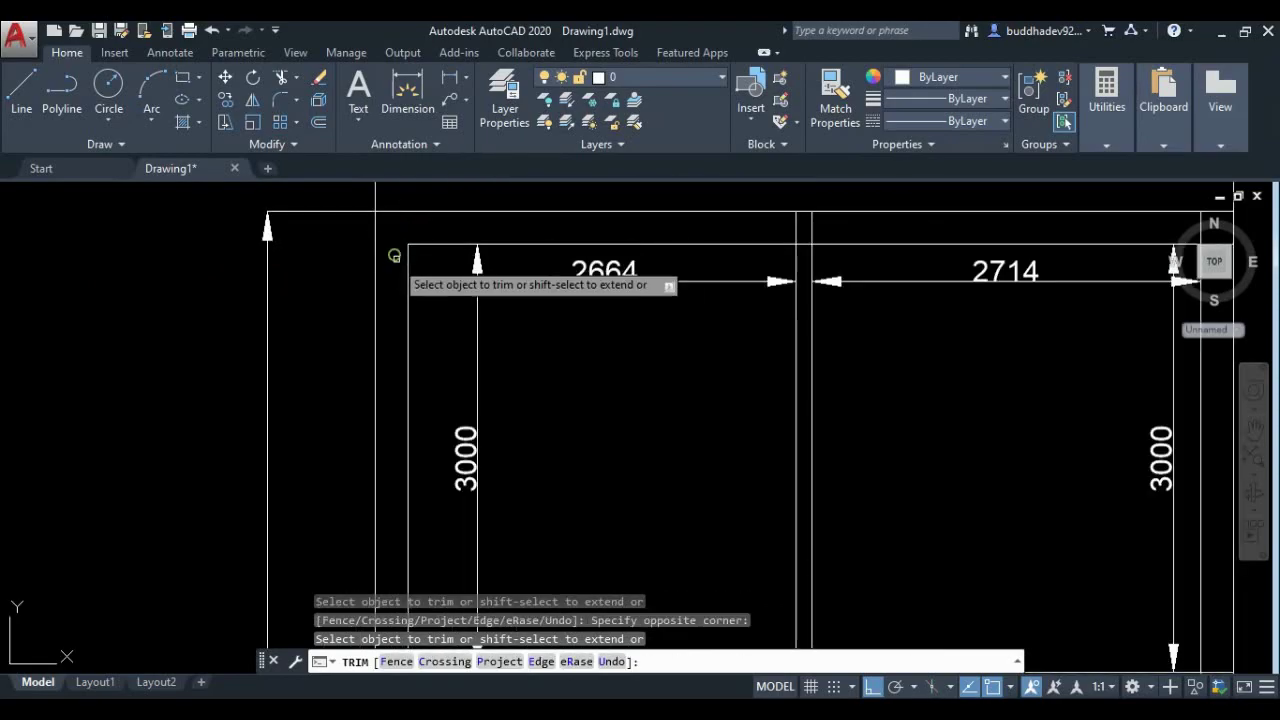
pyautogui.click(822, 226)
pyautogui.click(796, 242)
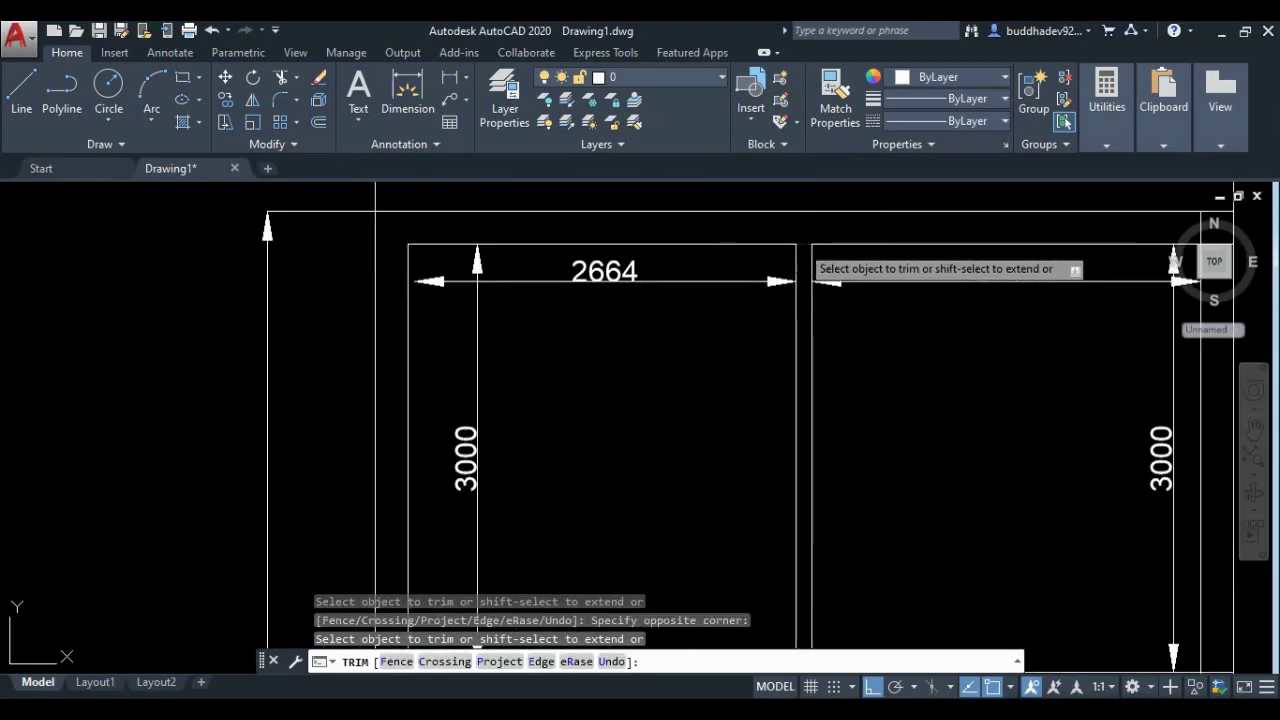
pyautogui.scroll(-1, 690, 285)
pyautogui.scroll(1, 1010, 275)
pyautogui.scroll(2, 1044, 242)
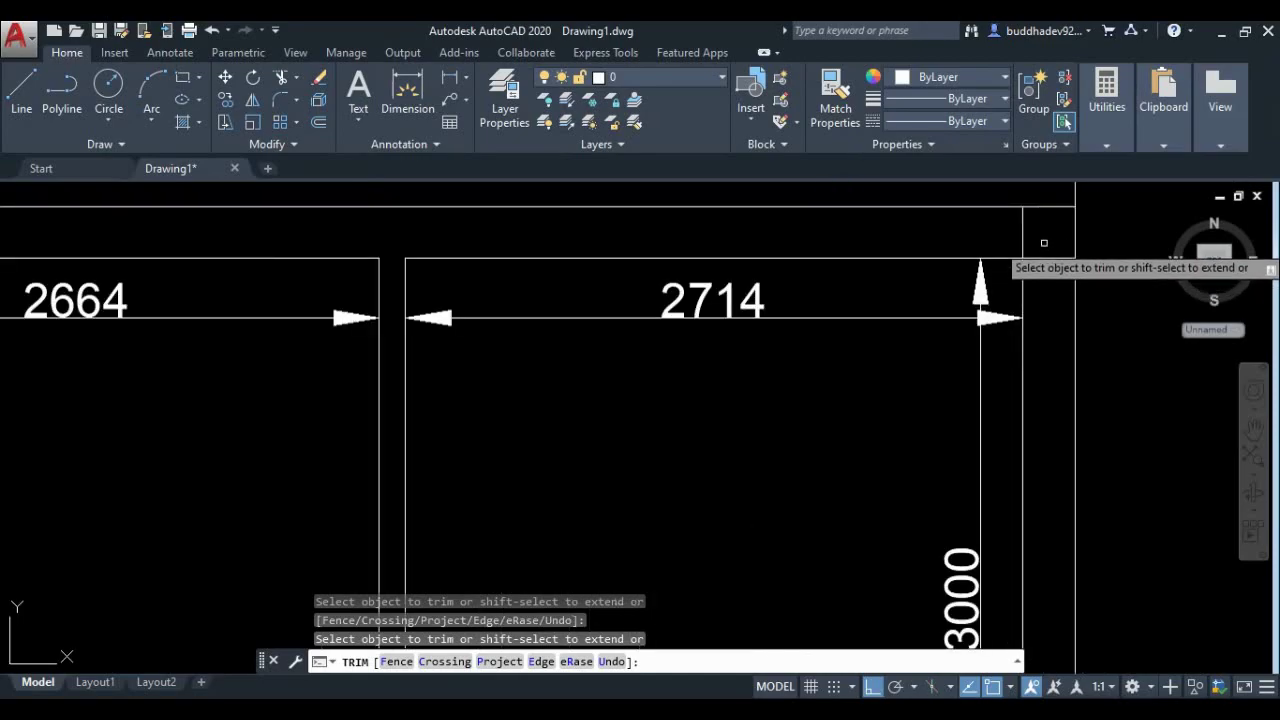
# Step: Clean up the top-right wall lines and the right junction, removing the leftover wall piece
pyautogui.moveTo(1044, 242); pyautogui.dragTo(994, 223)
pyautogui.scroll(-3, 1045, 450)
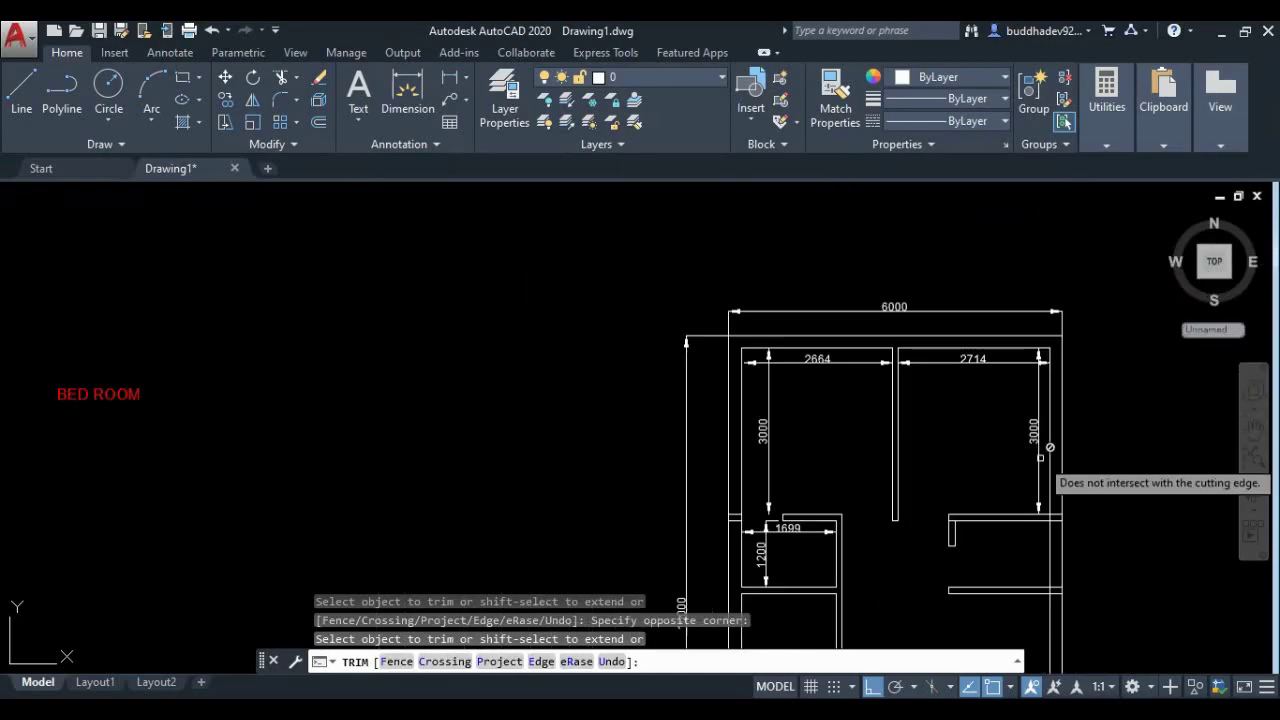
pyautogui.scroll(4, 1040, 470)
pyautogui.scroll(3, 1040, 505)
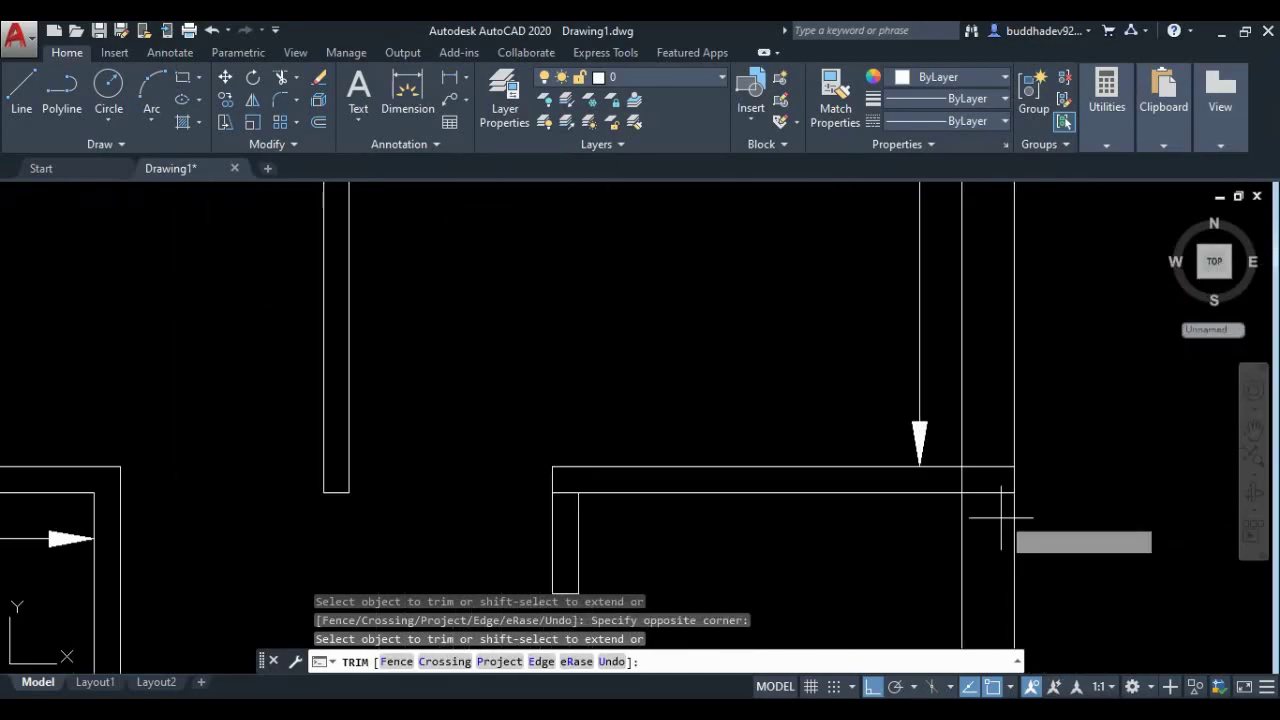
pyautogui.click(986, 440)
pyautogui.click(950, 500)
pyautogui.click(558, 491)
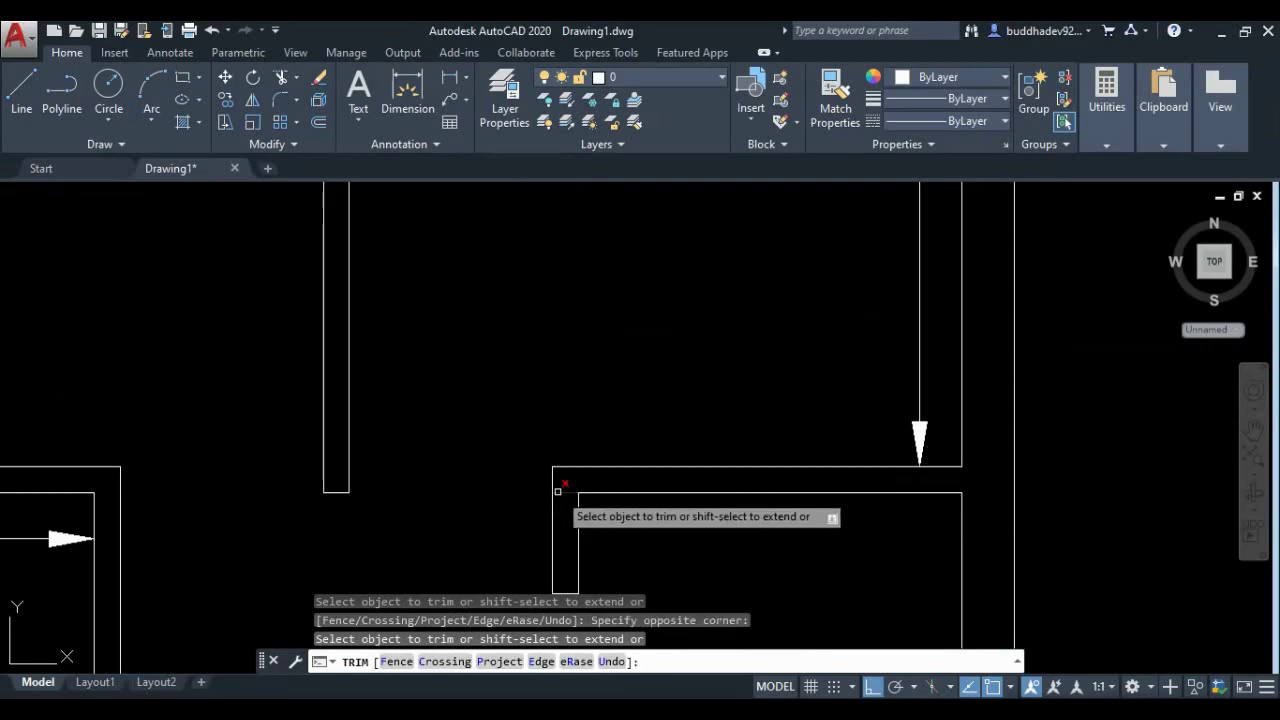
pyautogui.scroll(-4, 680, 471)
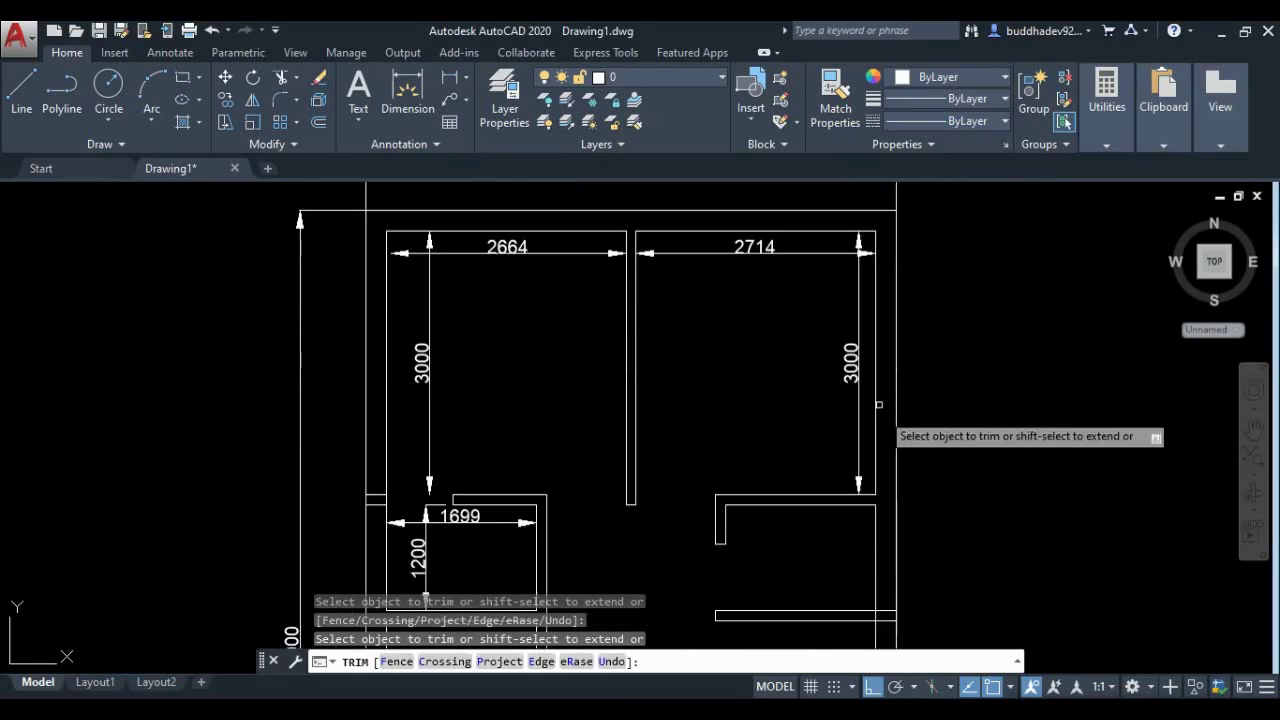
pyautogui.scroll(-2, 900, 440)
pyautogui.scroll(3, 900, 495)
# Step: Trim the right room's wall end so it stops short of the stair wall
pyautogui.click(908, 523)
pyautogui.click(890, 432)
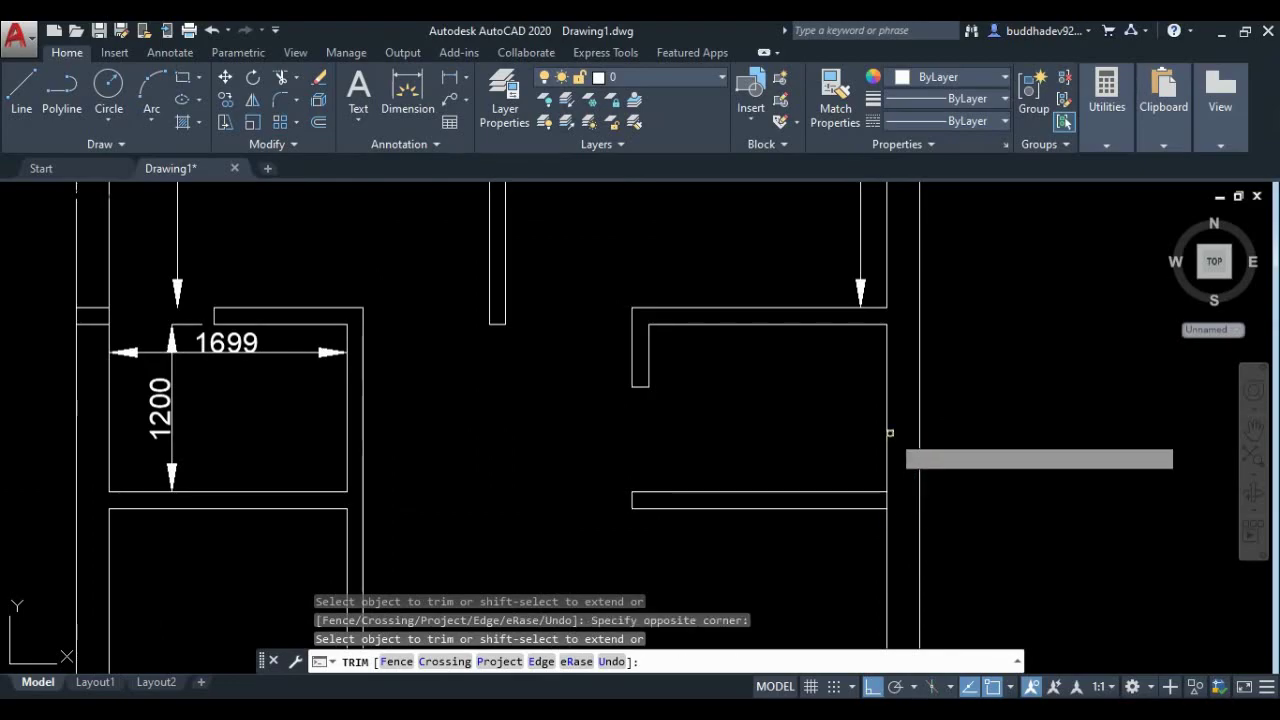
pyautogui.click(895, 502)
pyautogui.click(898, 494)
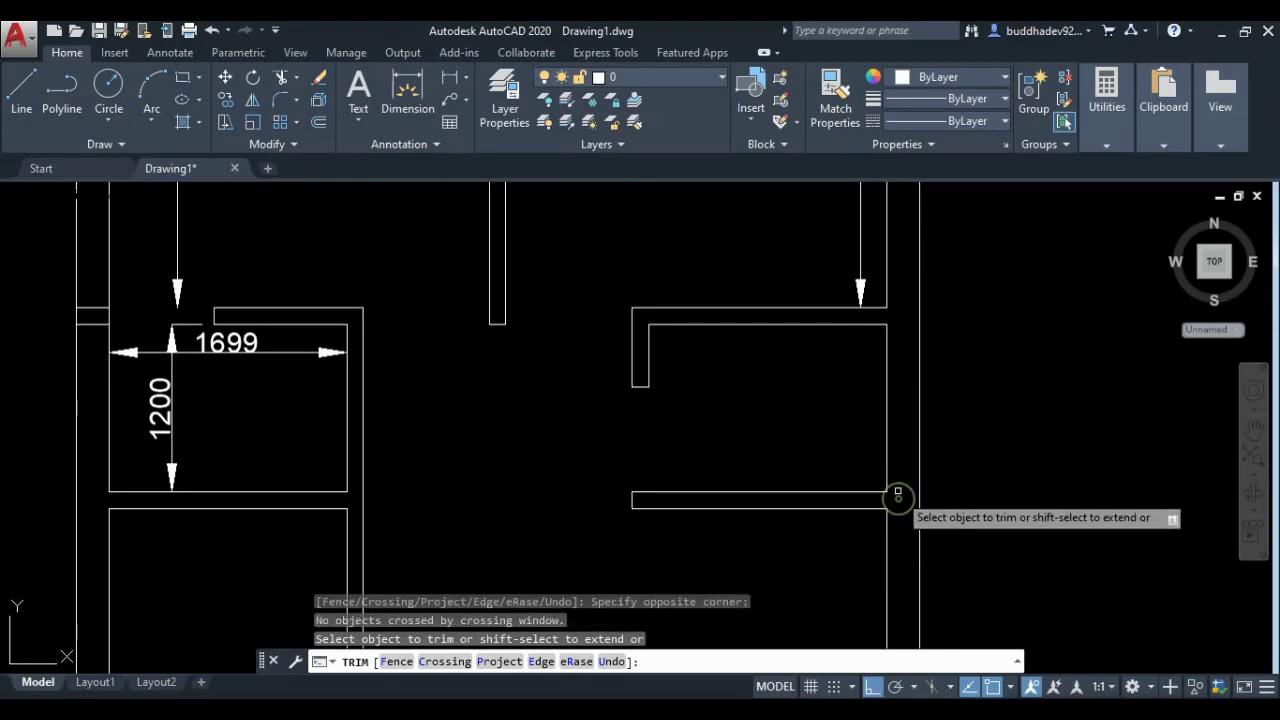
pyautogui.scroll(-4, 898, 494)
pyautogui.moveTo(900, 440); pyautogui.dragTo(899, 374, button='middle')
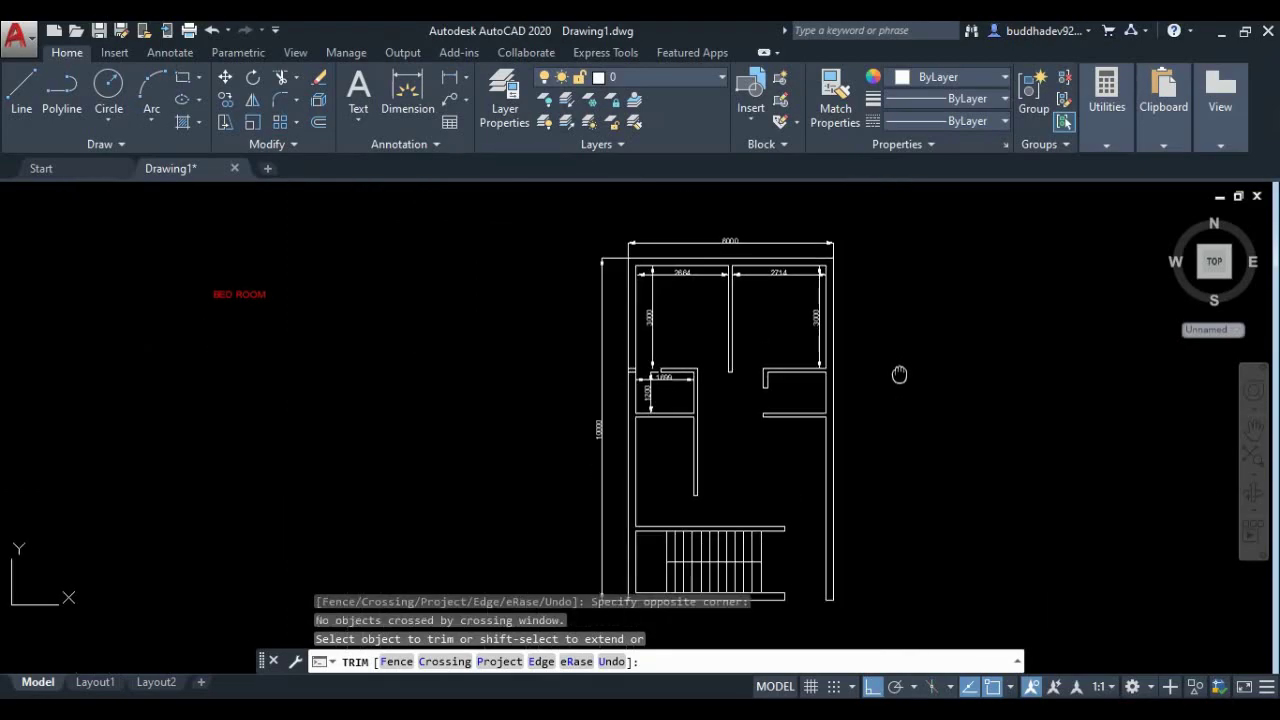
pyautogui.scroll(2, 791, 414)
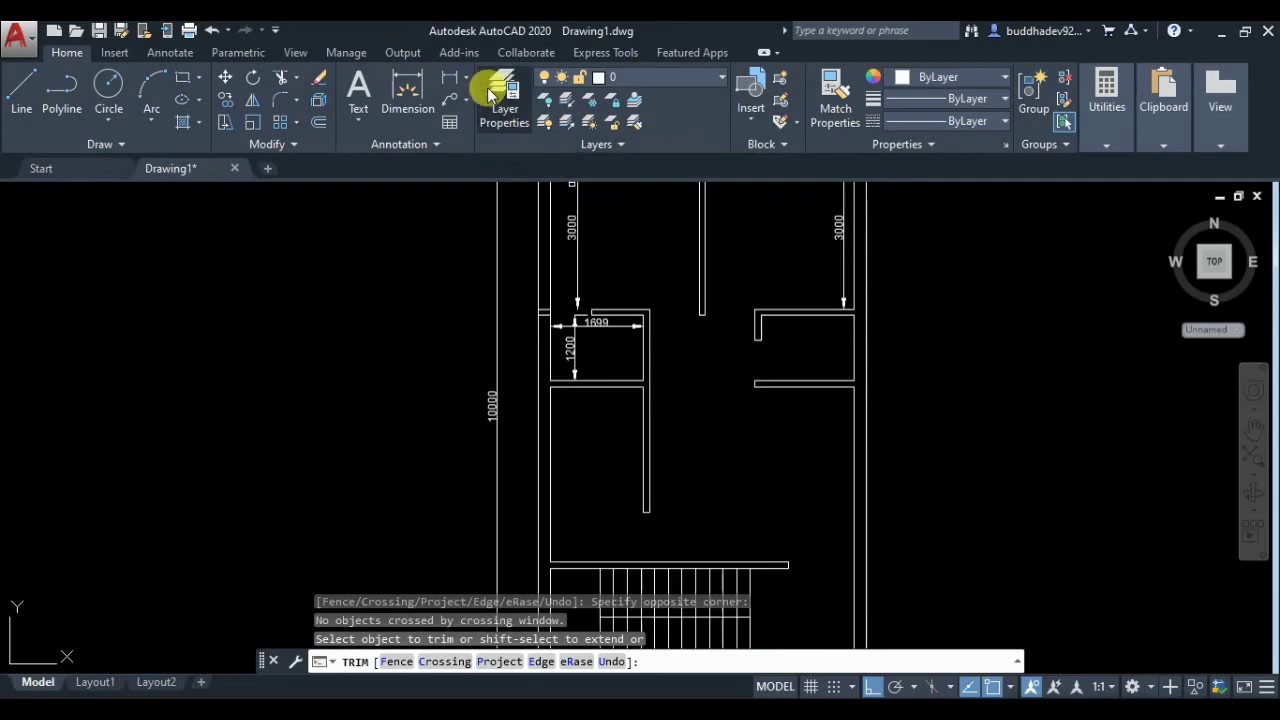
pyautogui.click(455, 82)
pyautogui.scroll(1, 577, 410)
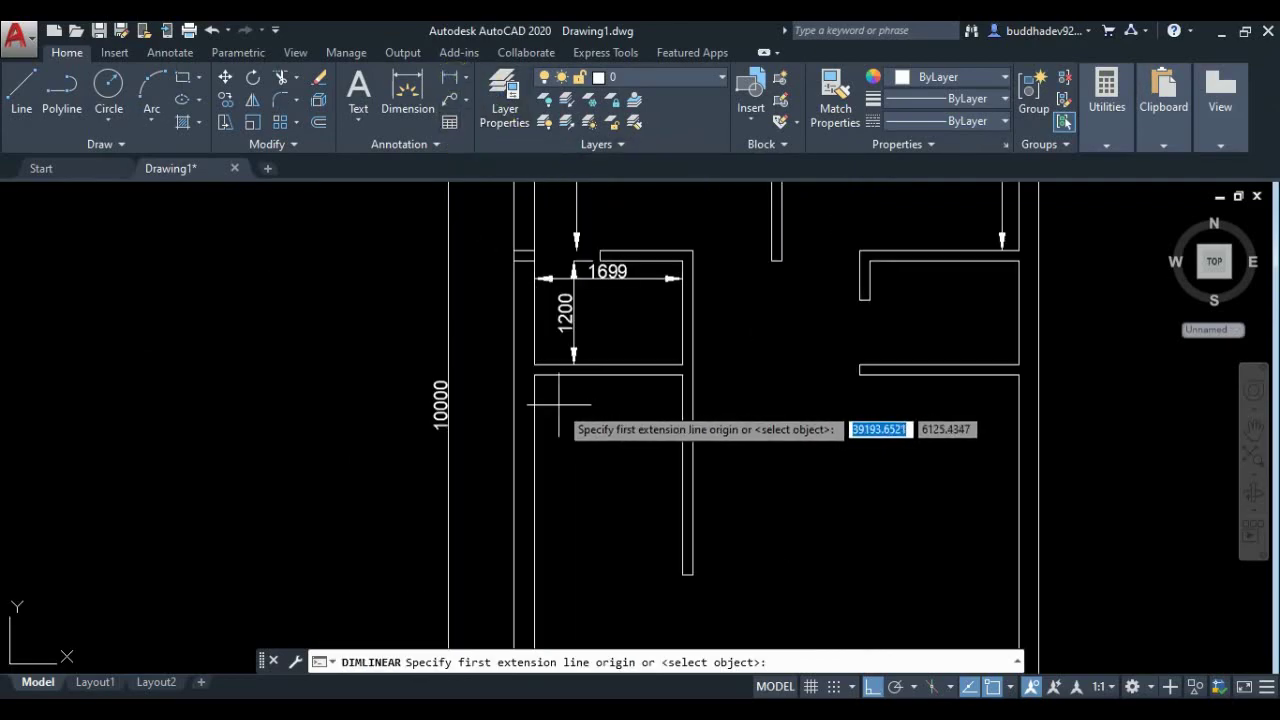
# Step: Place a 1699 width dimension at the left wall and a 3195 vertical dimension beside it
pyautogui.click(452, 86)
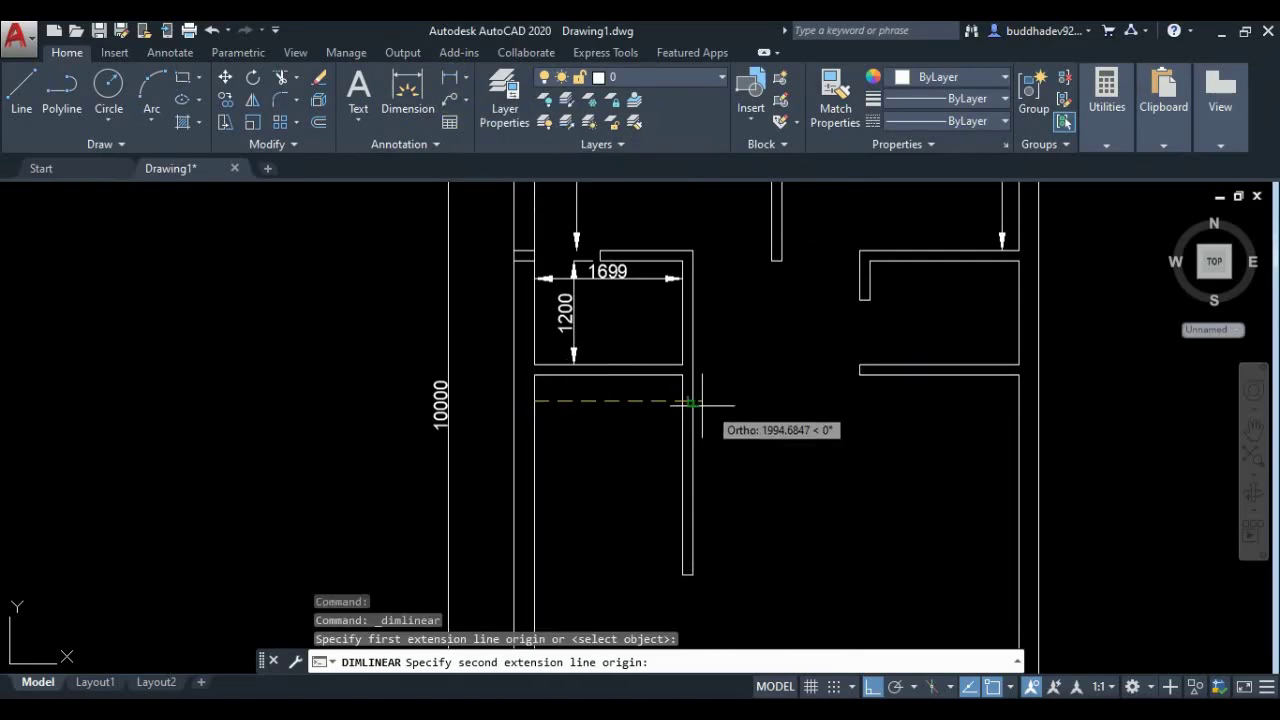
pyautogui.click(683, 401)
pyautogui.click(683, 401)
pyautogui.rightClick(596, 420)
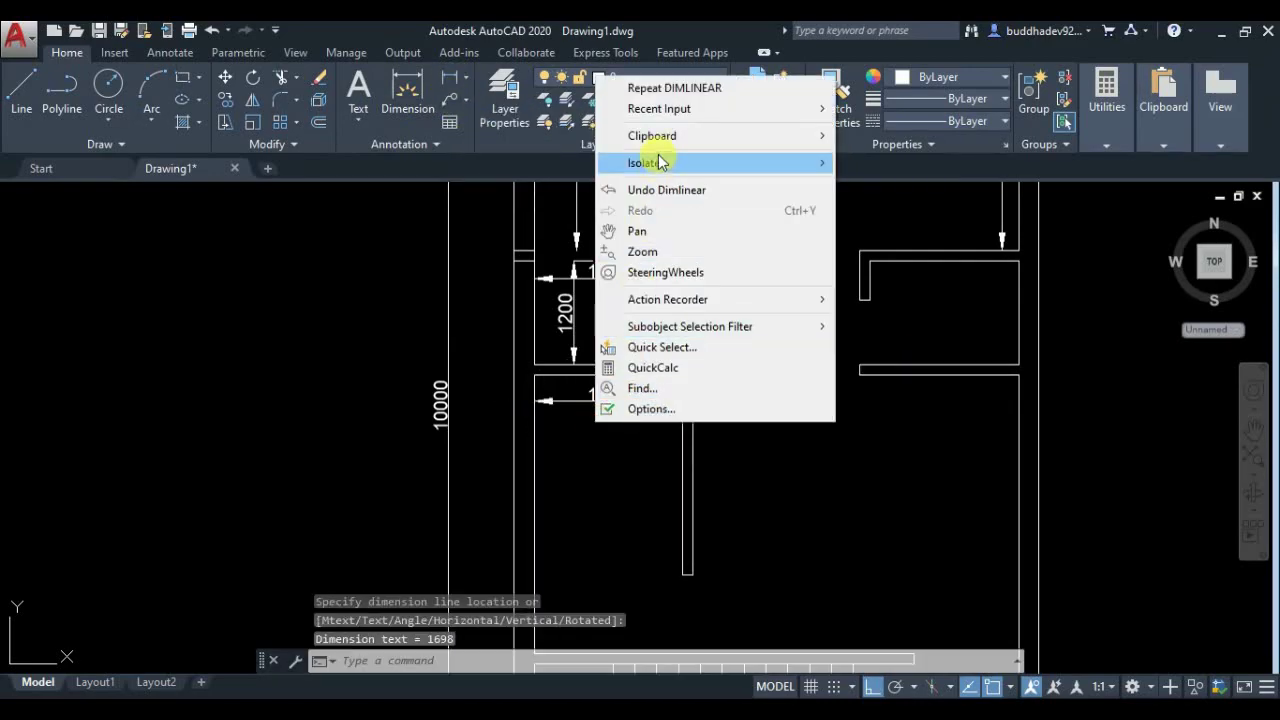
pyautogui.click(663, 86)
pyautogui.click(558, 380)
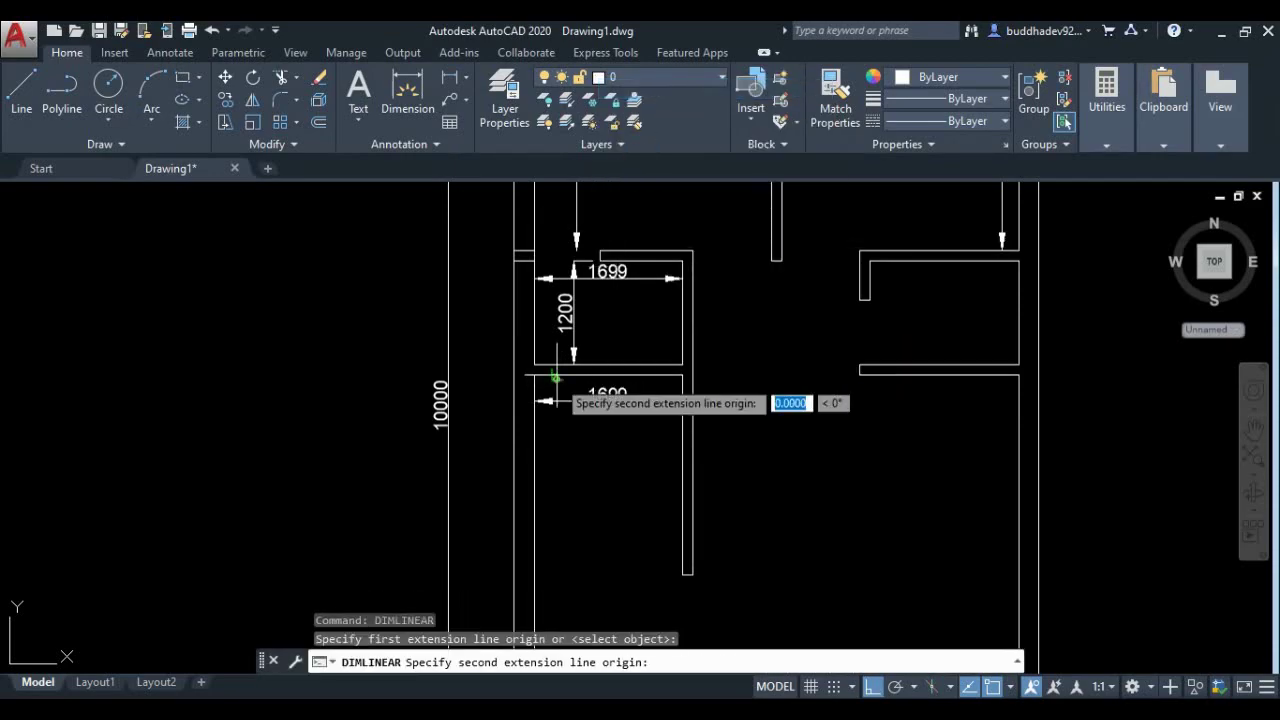
pyautogui.scroll(-4, 552, 400)
pyautogui.moveTo(575, 551); pyautogui.dragTo(583, 495, button='middle')
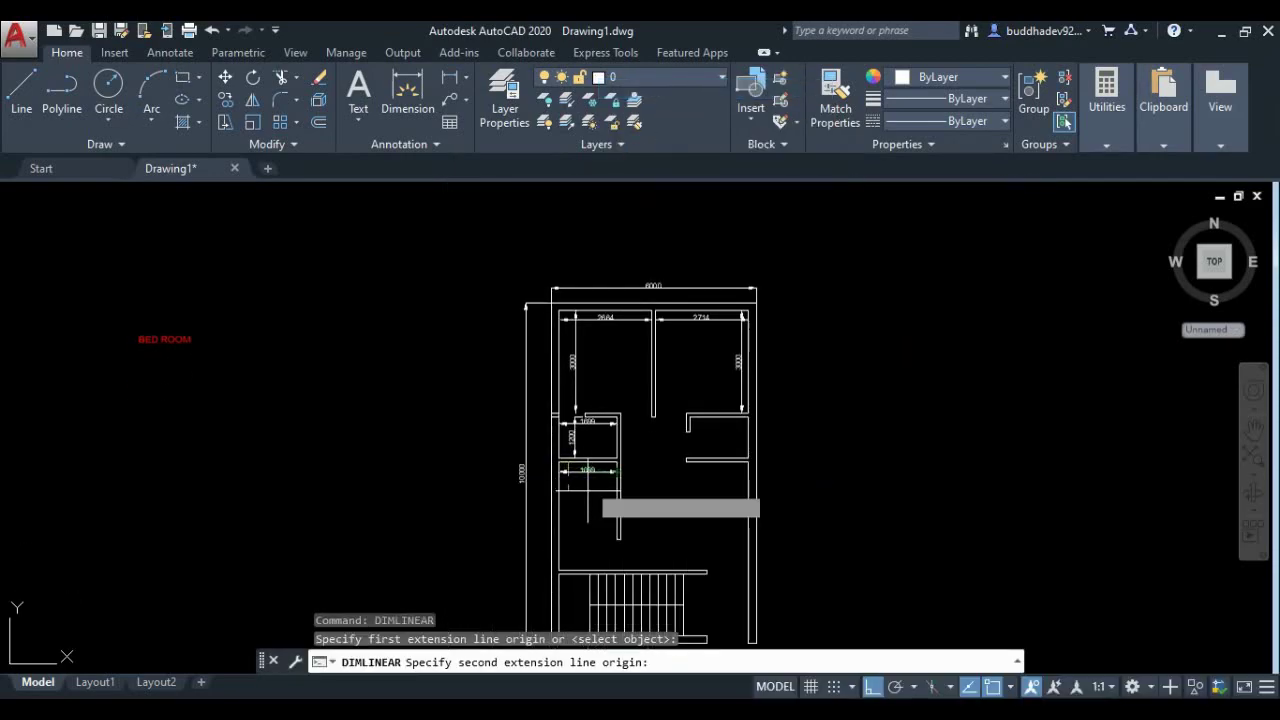
pyautogui.scroll(5, 583, 560)
pyautogui.click(532, 615)
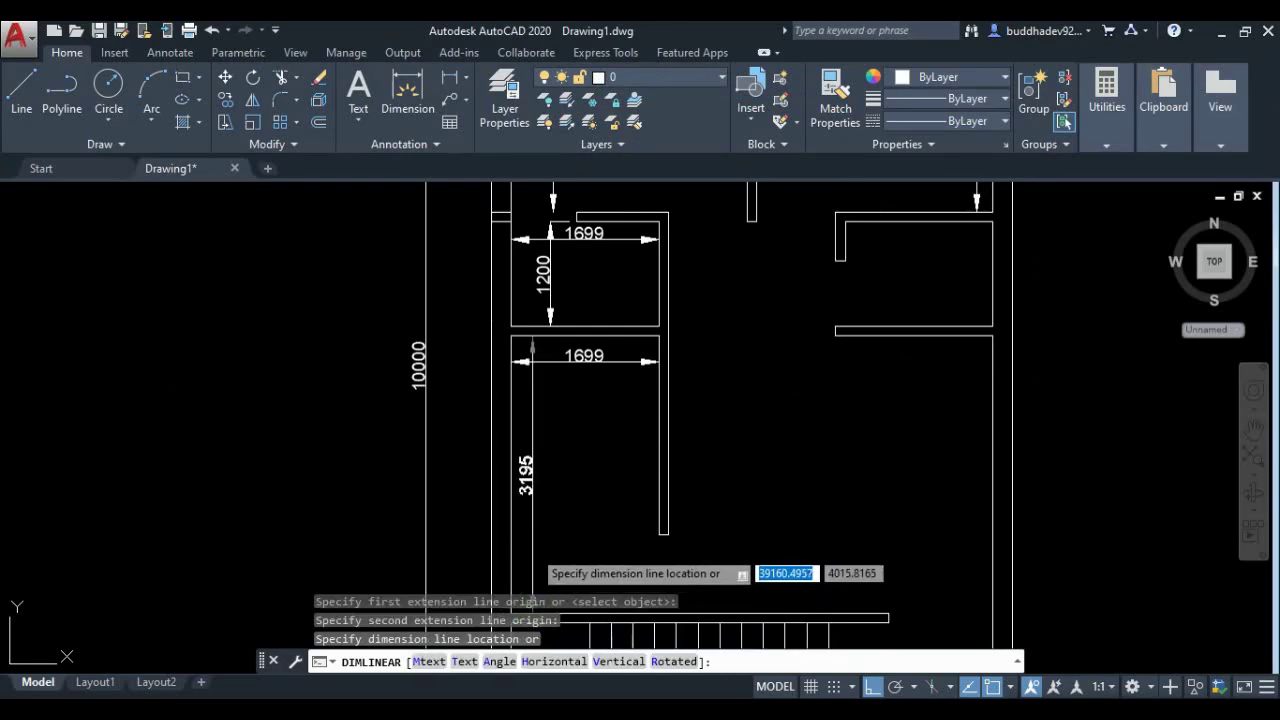
pyautogui.click(532, 556)
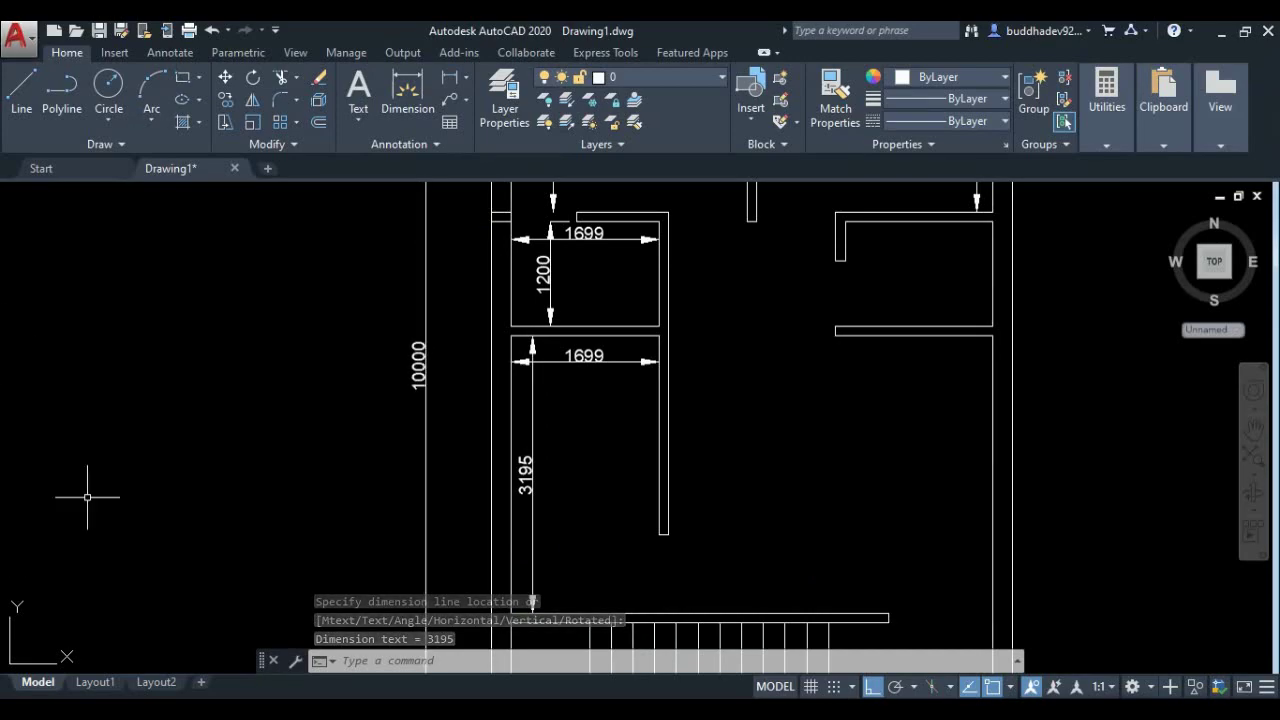
# Step: Dimension the right closet recess with a 1200 depth and 1699 width
pyautogui.press('Return')
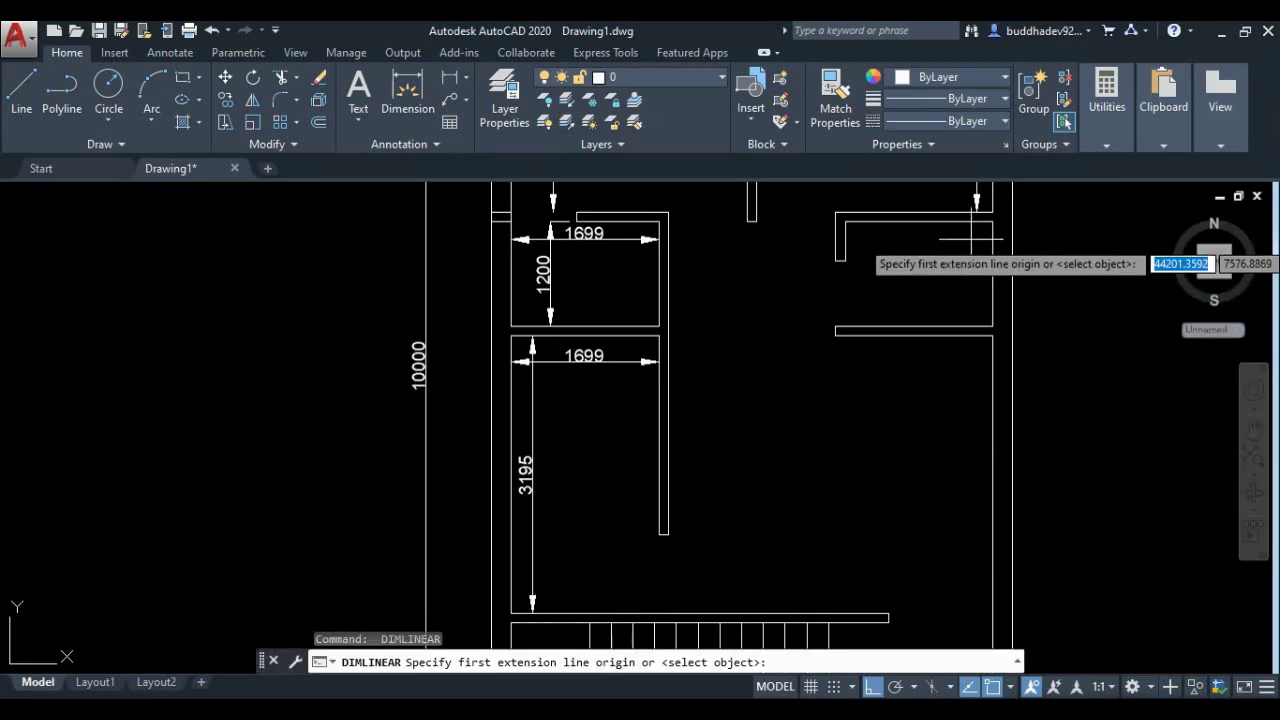
pyautogui.click(968, 224)
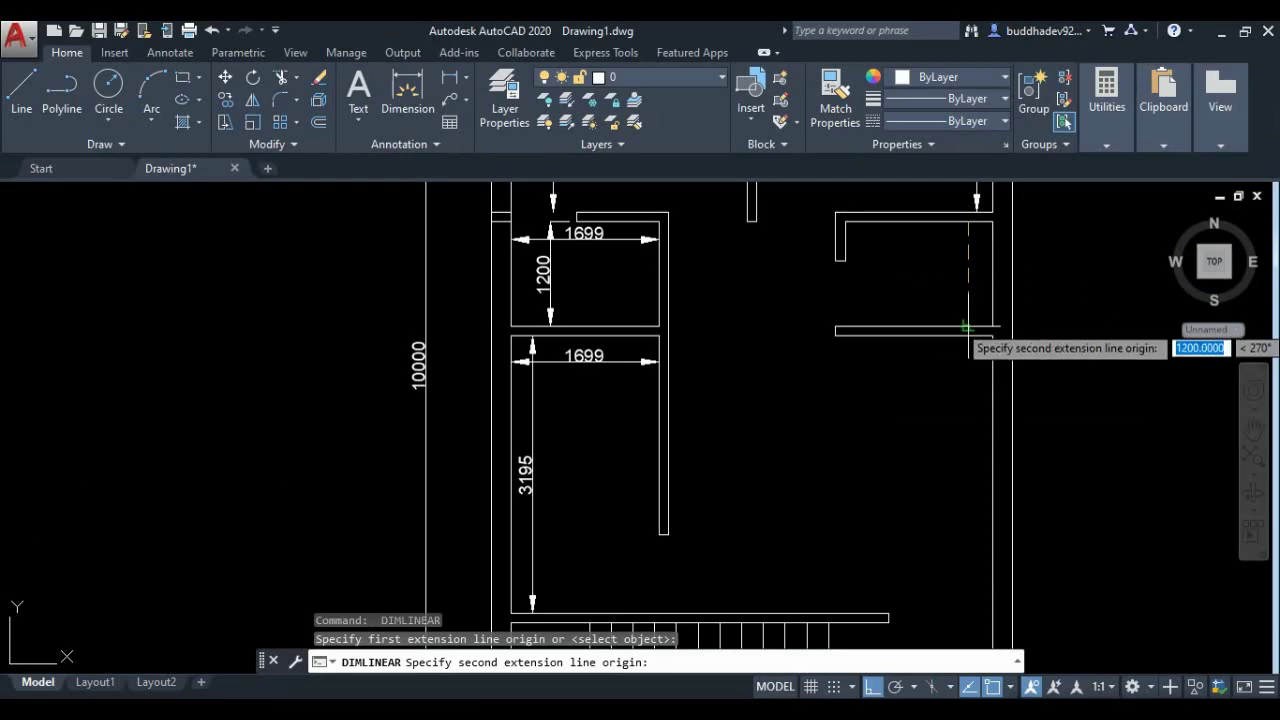
pyautogui.click(965, 326)
pyautogui.click(968, 300)
pyautogui.press('Return')
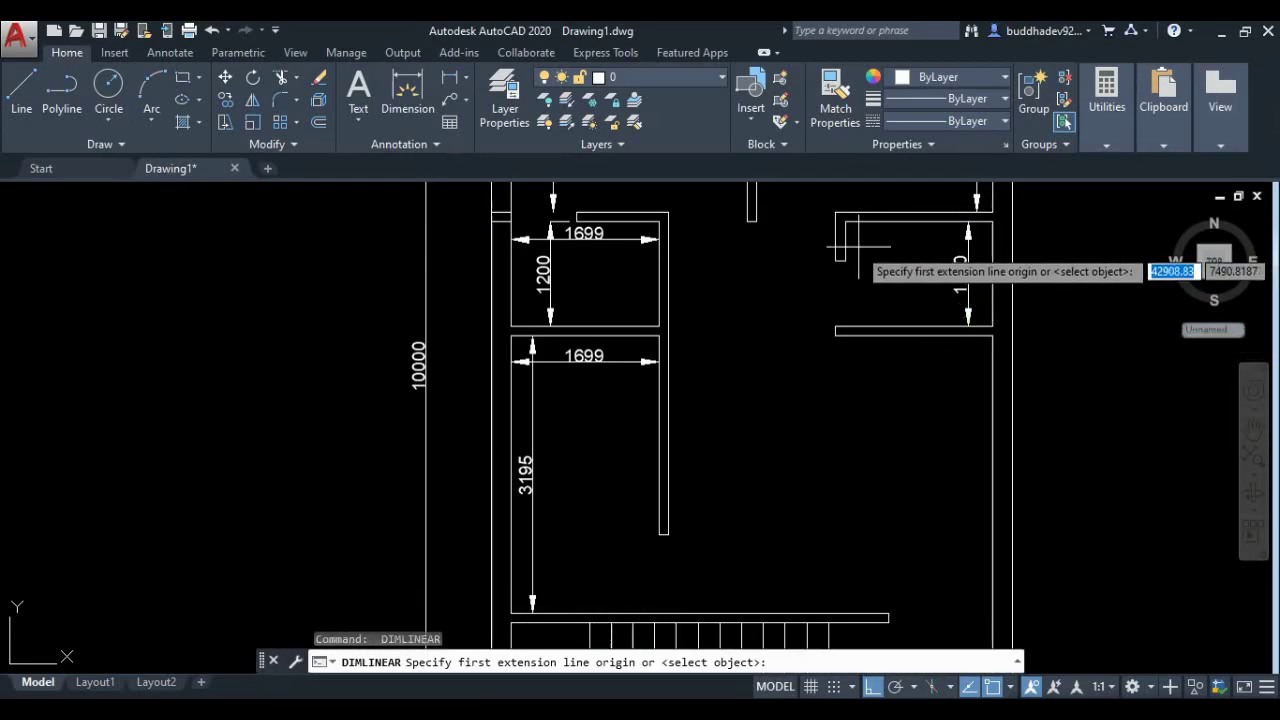
pyautogui.click(846, 240)
pyautogui.click(993, 241)
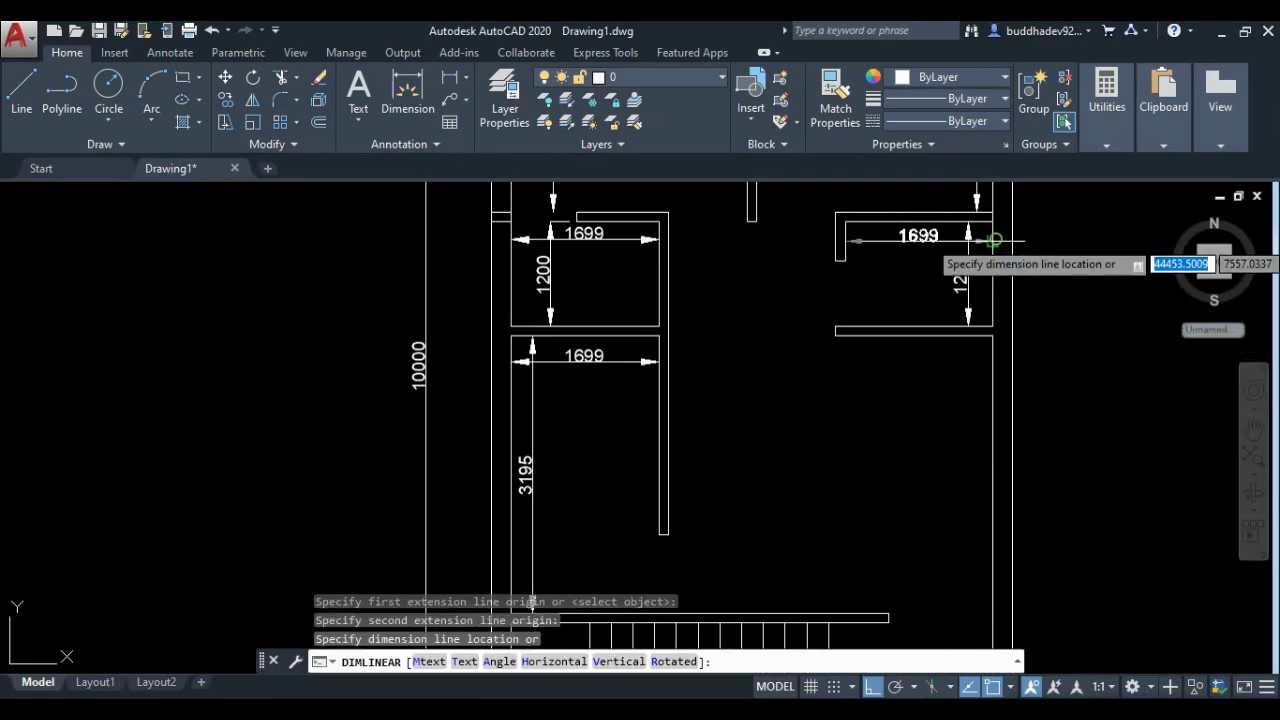
pyautogui.press('Escape')
pyautogui.press('Return')
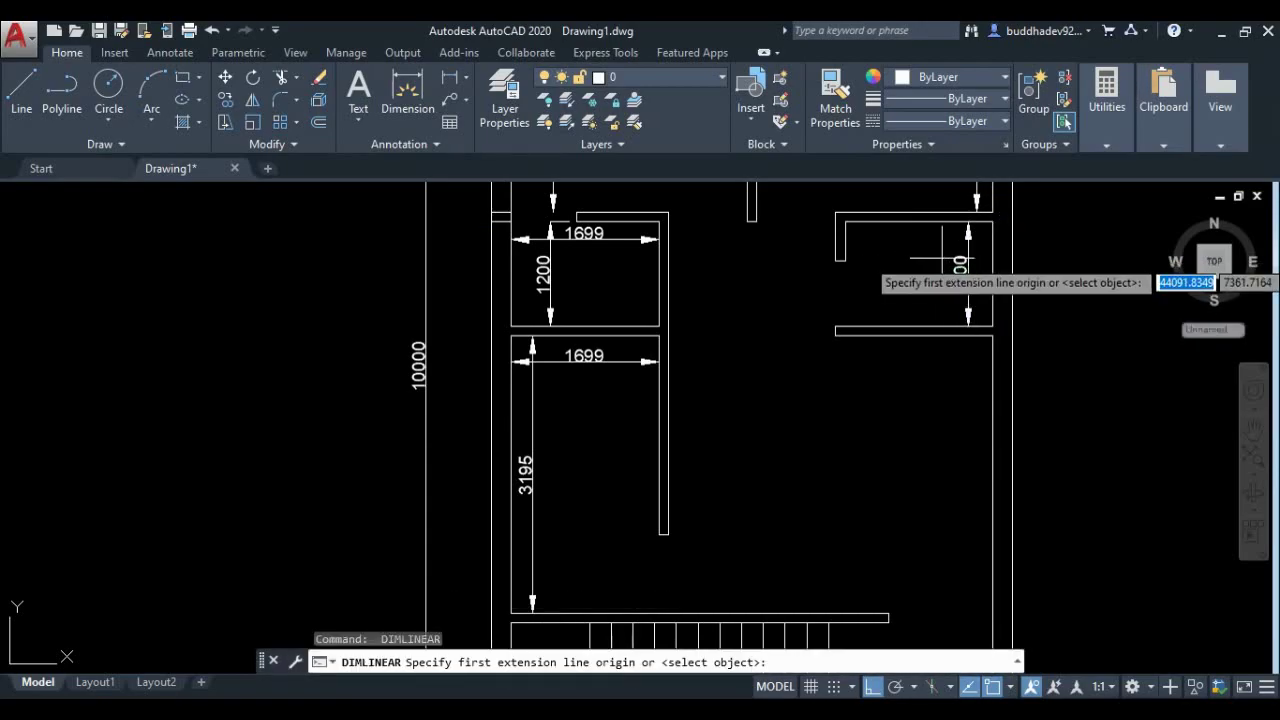
pyautogui.click(845, 240)
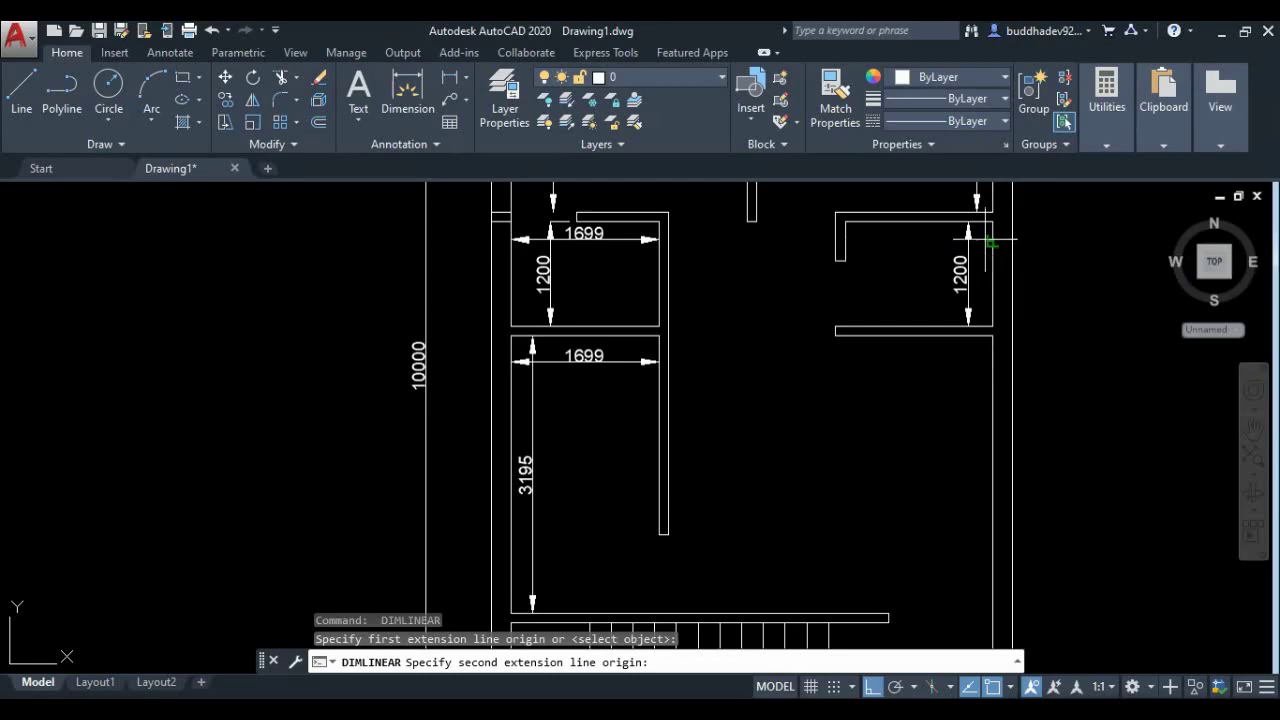
pyautogui.click(990, 242)
pyautogui.click(986, 245)
# Step: Pan the plan to centre the hall area
pyautogui.scroll(-3, 962, 350)
pyautogui.moveTo(962, 350); pyautogui.dragTo(877, 350, button='middle')
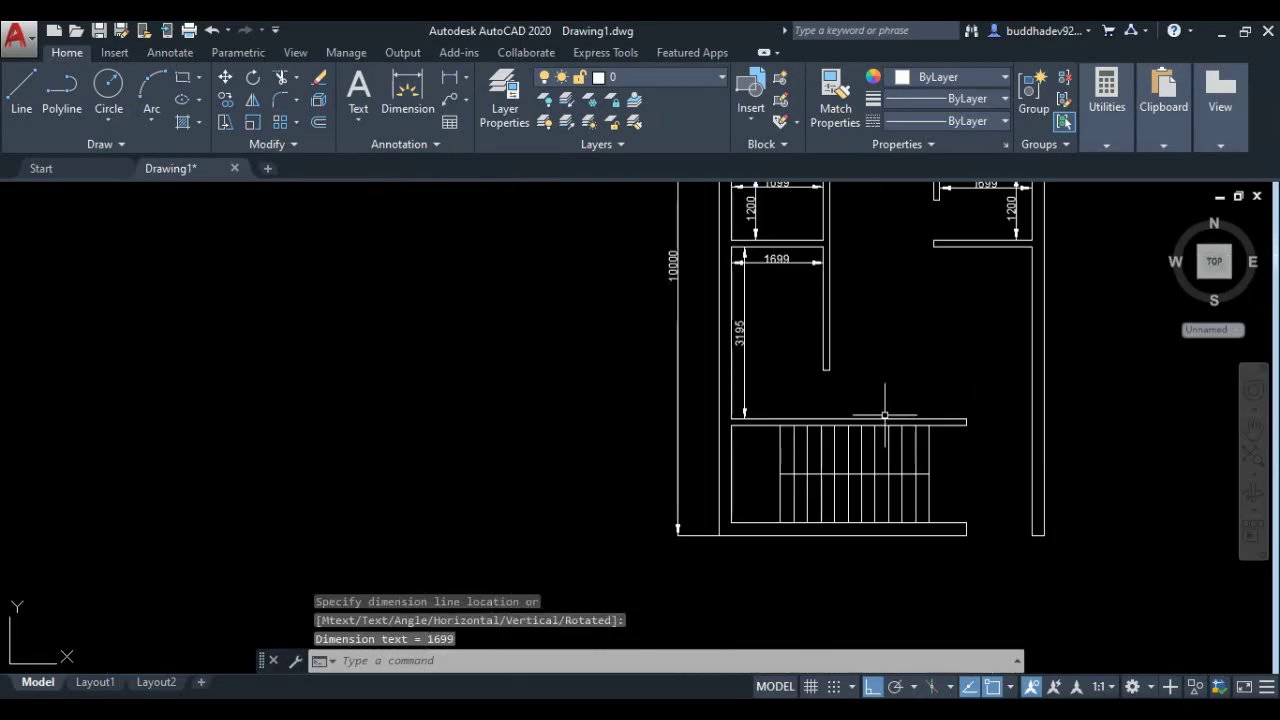
pyautogui.press('Return')
pyautogui.scroll(2, 800, 383)
pyautogui.moveTo(800, 383)
pyautogui.mouseDown(button='middle')
pyautogui.moveTo(623, 453)
pyautogui.moveTo(640, 468)
pyautogui.mouseUp(button='middle')
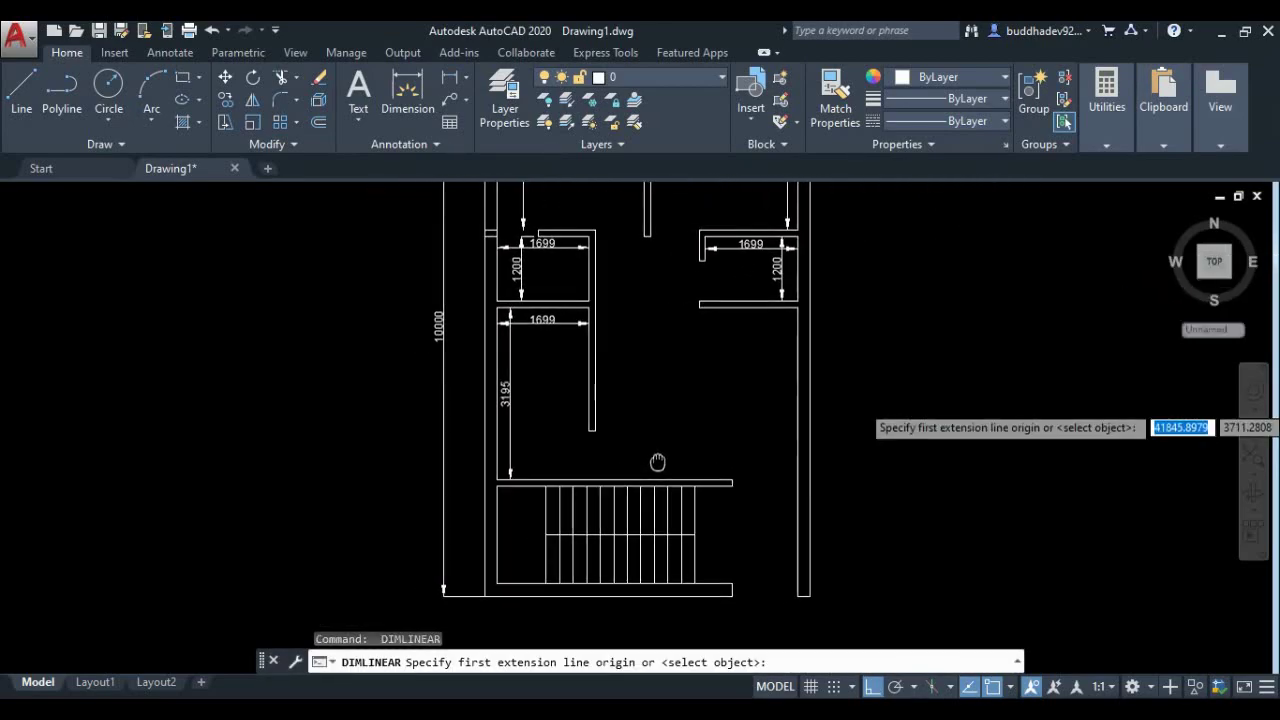
# Step: Add the 3727 hall width and the 3195 right-side height dimensions
pyautogui.click(595, 323)
pyautogui.click(796, 338)
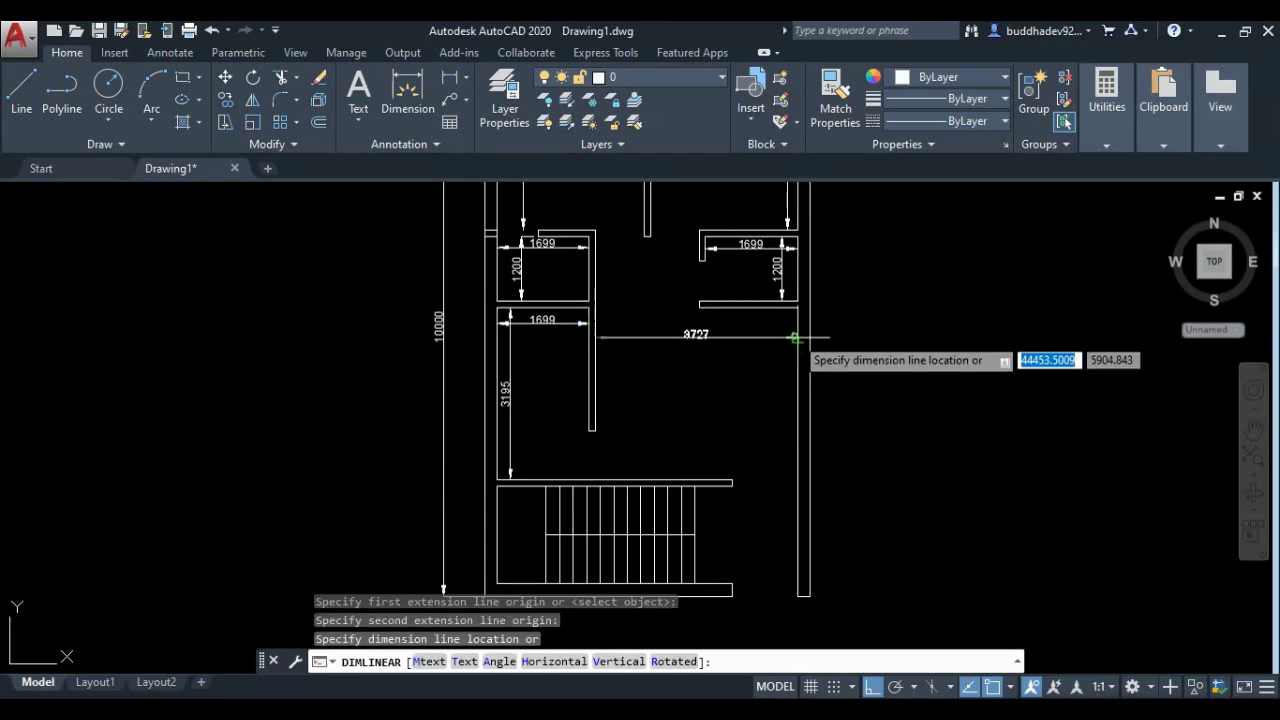
pyautogui.click(792, 338)
pyautogui.press('Return')
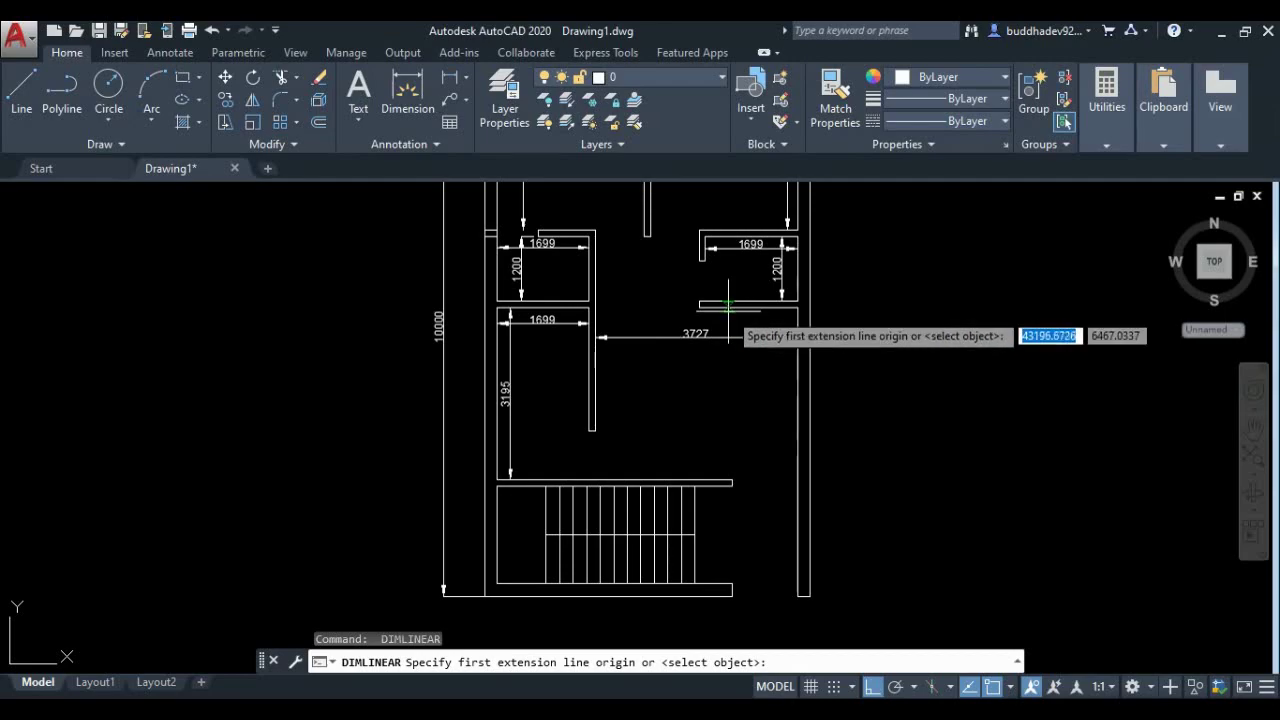
pyautogui.click(723, 309)
pyautogui.click(723, 481)
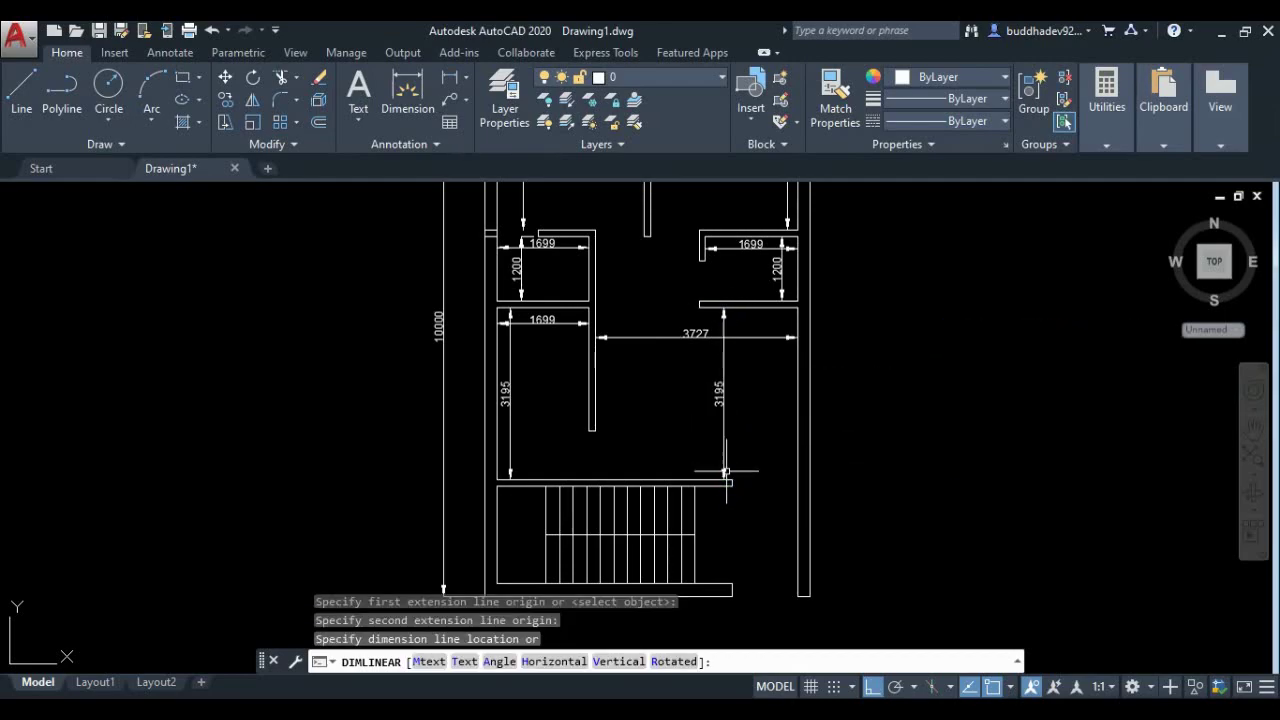
pyautogui.click(723, 470)
# Step: Dimension the stair area with its 1800 depth and 5540 width
pyautogui.press('Return')
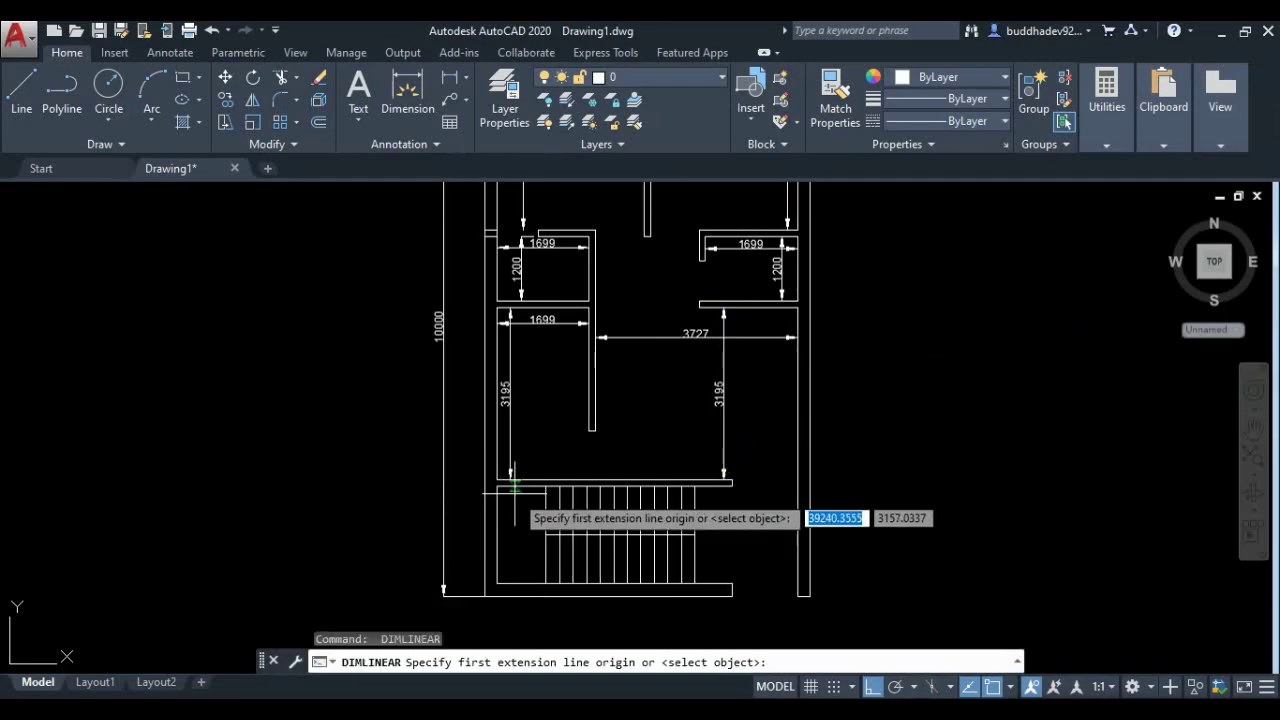
pyautogui.click(520, 491)
pyautogui.click(520, 584)
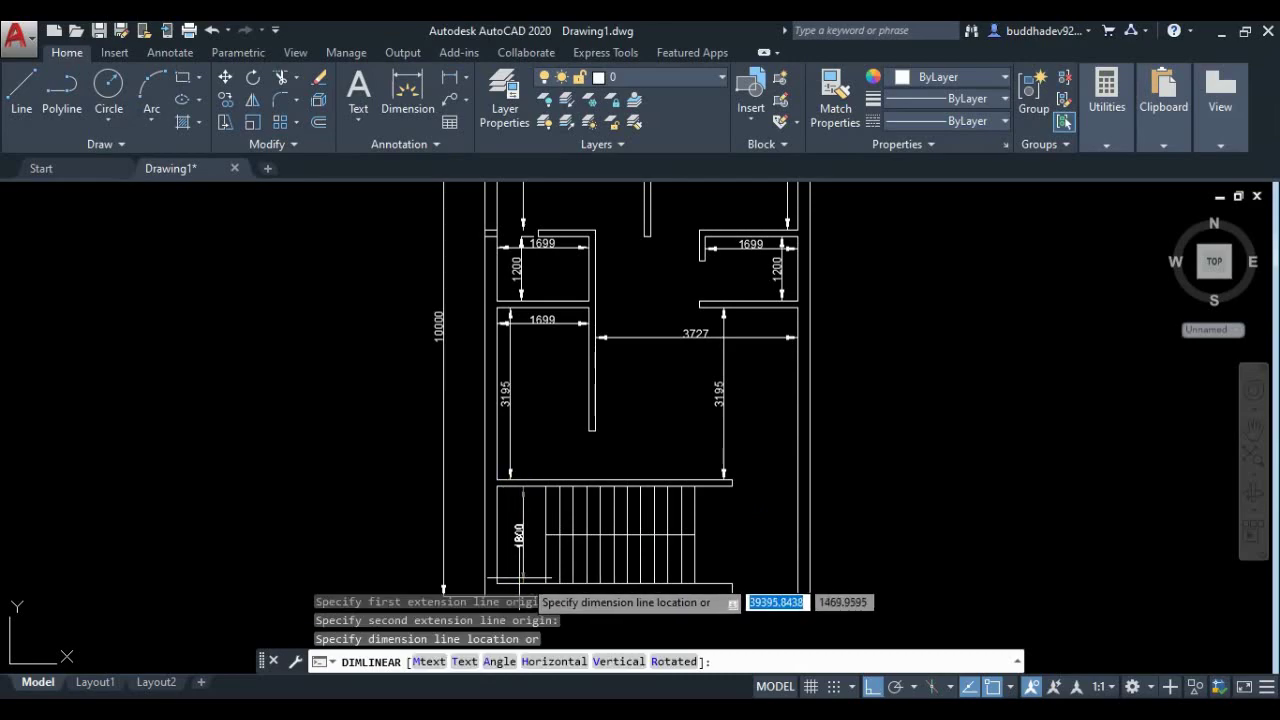
pyautogui.click(518, 577)
pyautogui.press('Return')
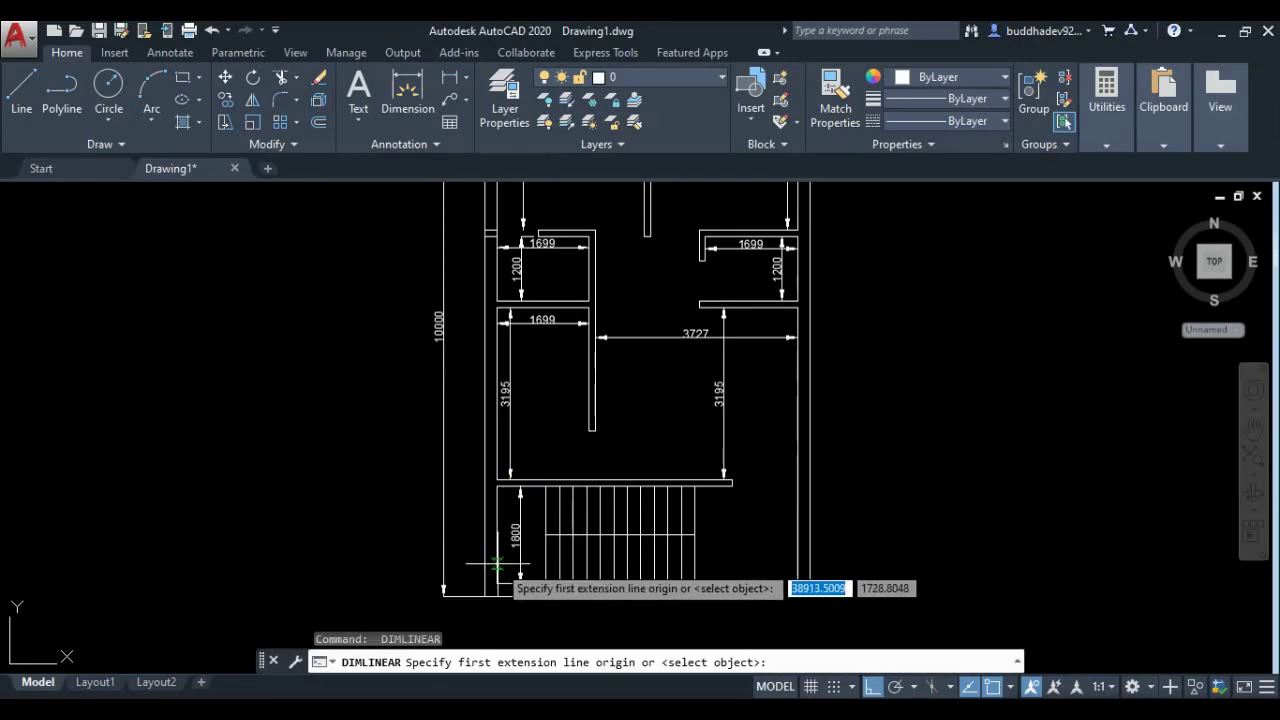
pyautogui.click(497, 565)
pyautogui.click(789, 565)
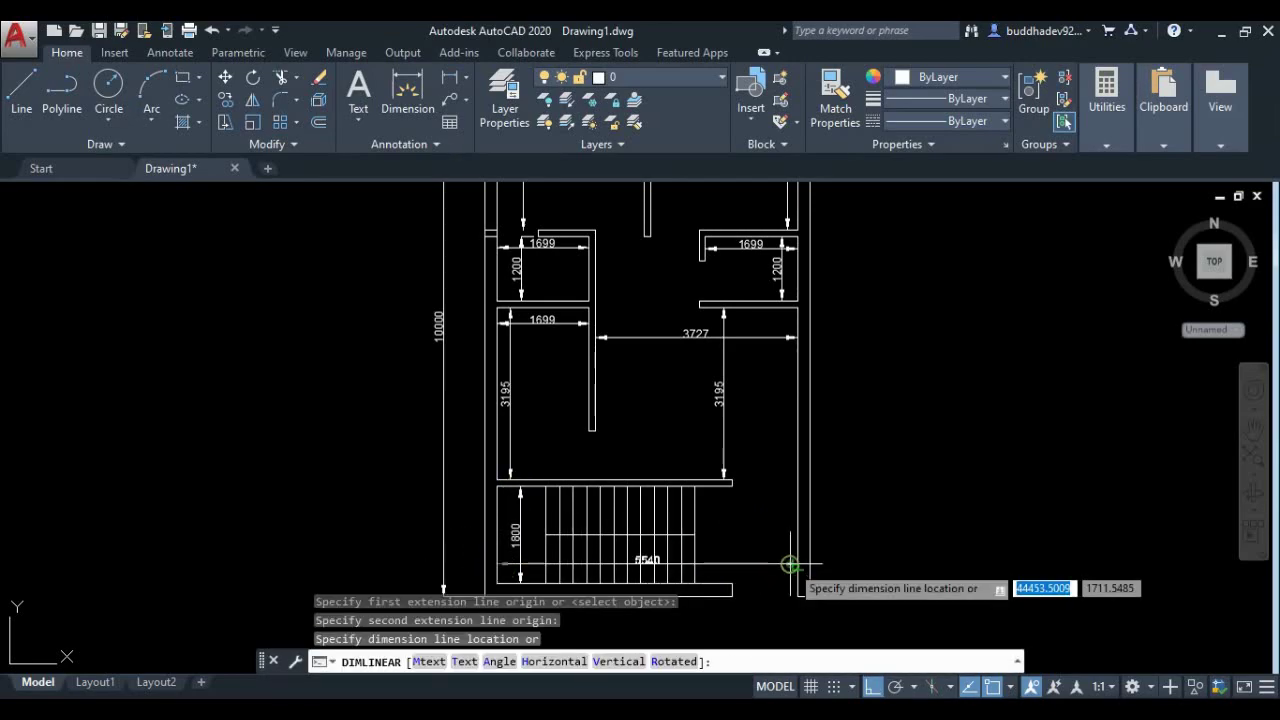
pyautogui.click(780, 565)
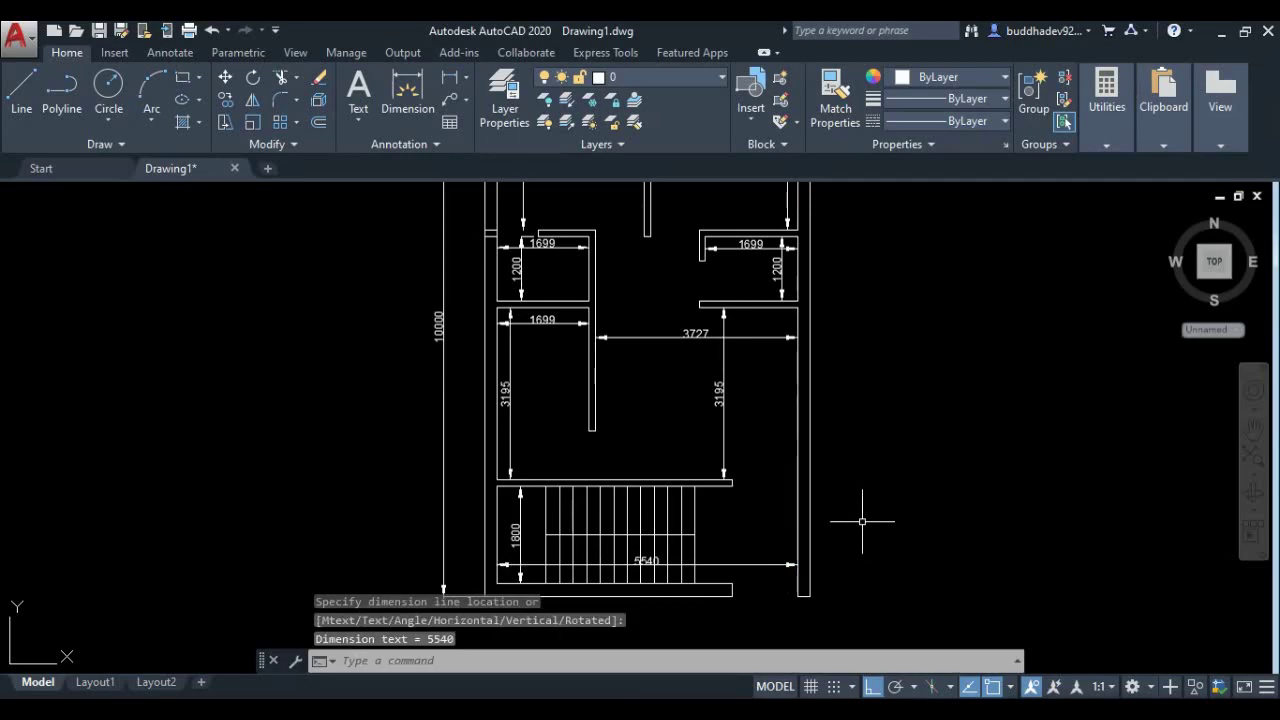
pyautogui.scroll(-2, 652, 470)
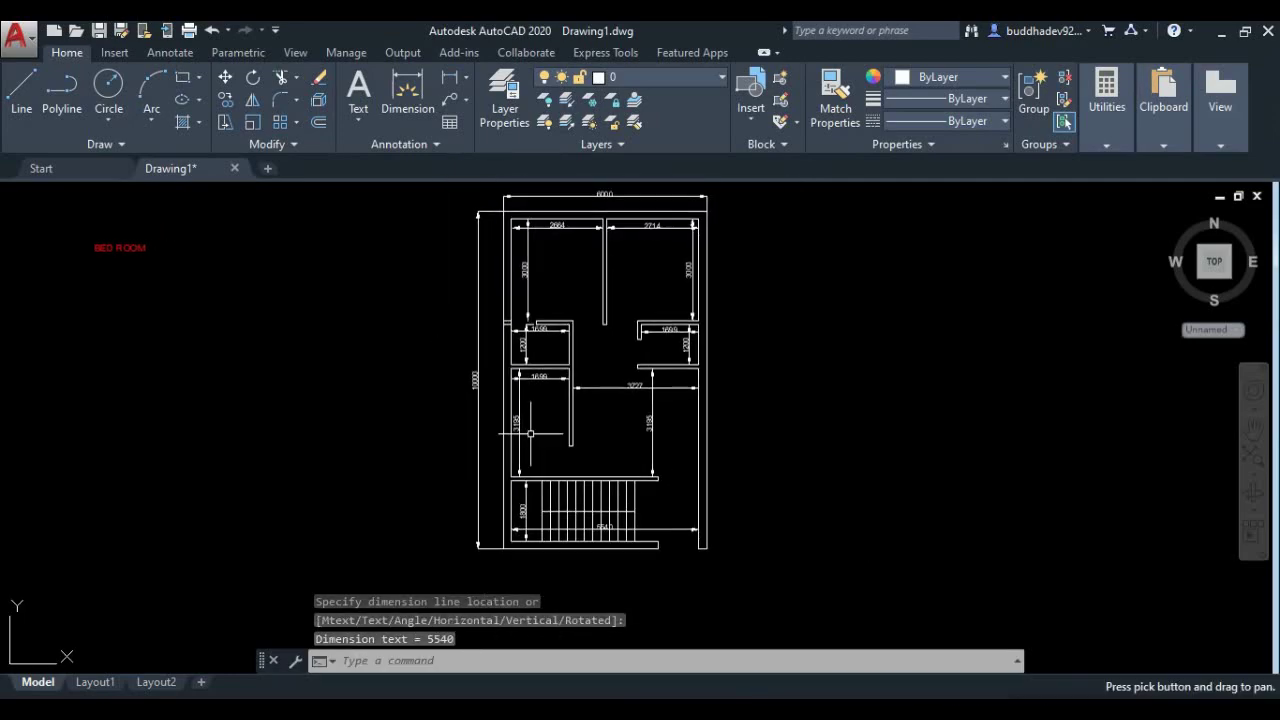
# Step: Window-select and delete the stray lines at the left recess's top-left corner
pyautogui.scroll(2, 506, 299)
pyautogui.click(489, 268)
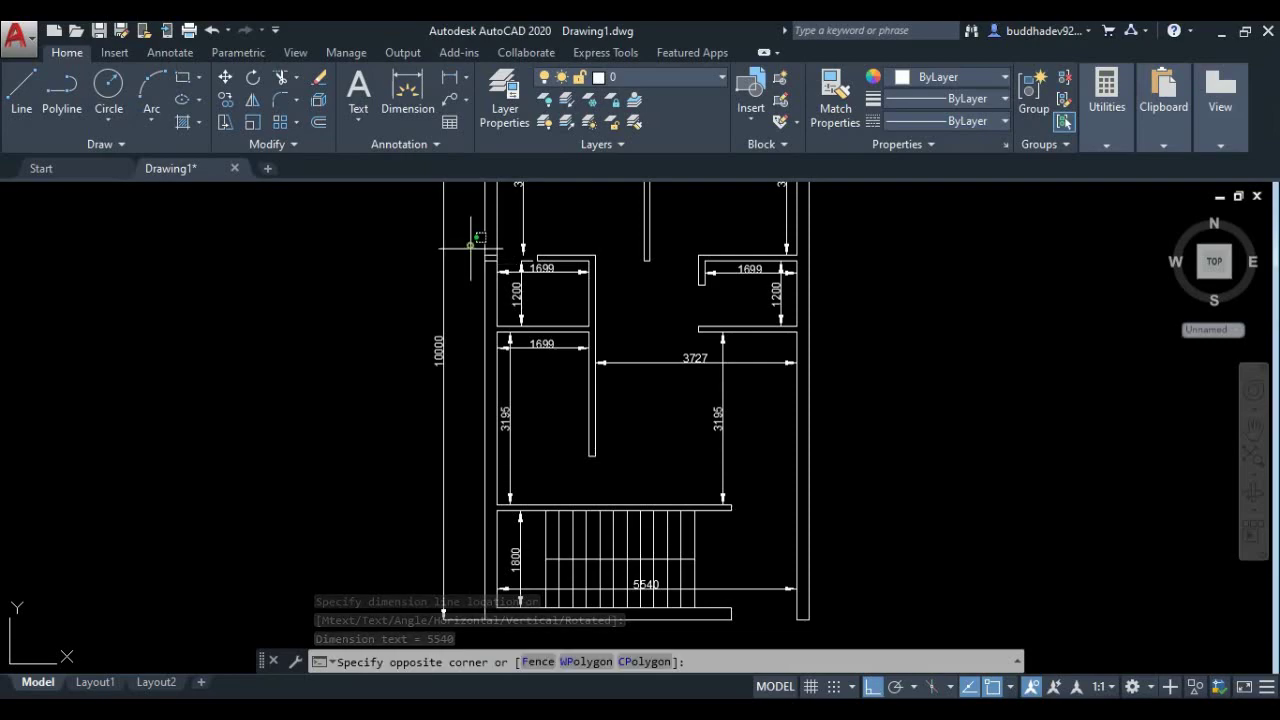
pyautogui.click(519, 285)
pyautogui.press('Delete')
# Step: Zoom and pan around the floor plan to check the finished dimensioning
pyautogui.scroll(-2, 519, 285)
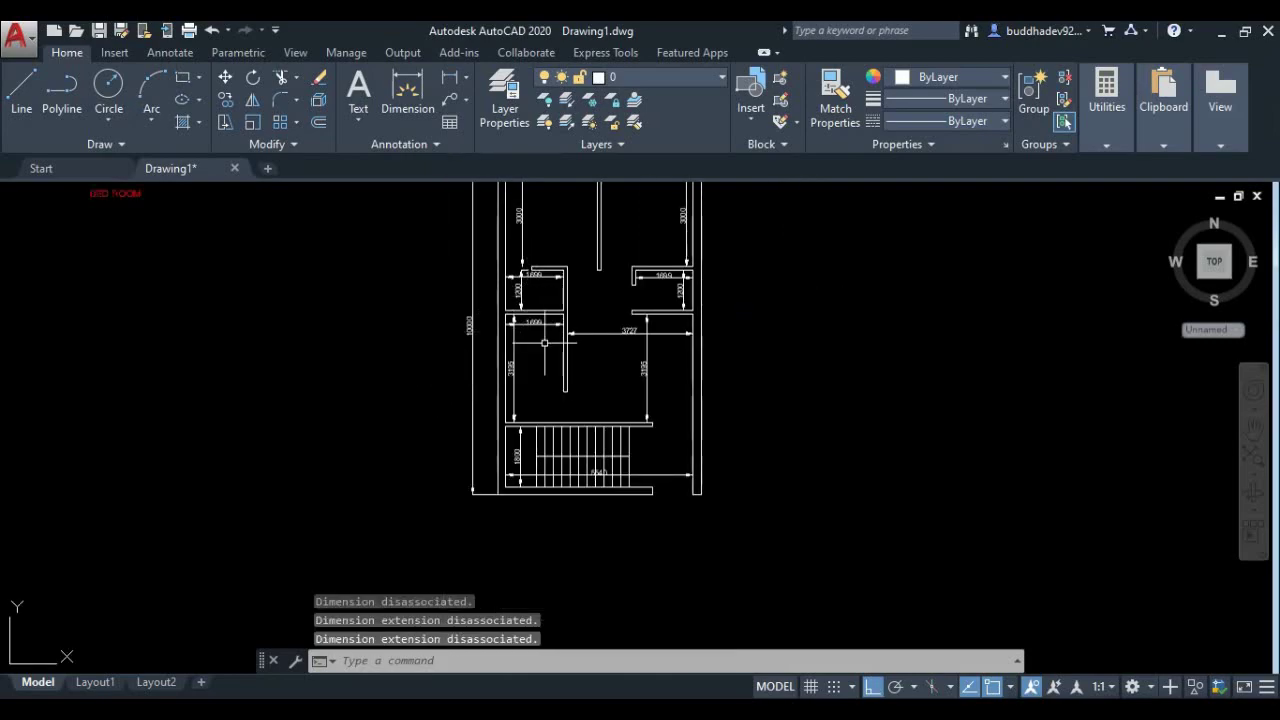
pyautogui.moveTo(544, 343); pyautogui.dragTo(535, 421, button='middle')
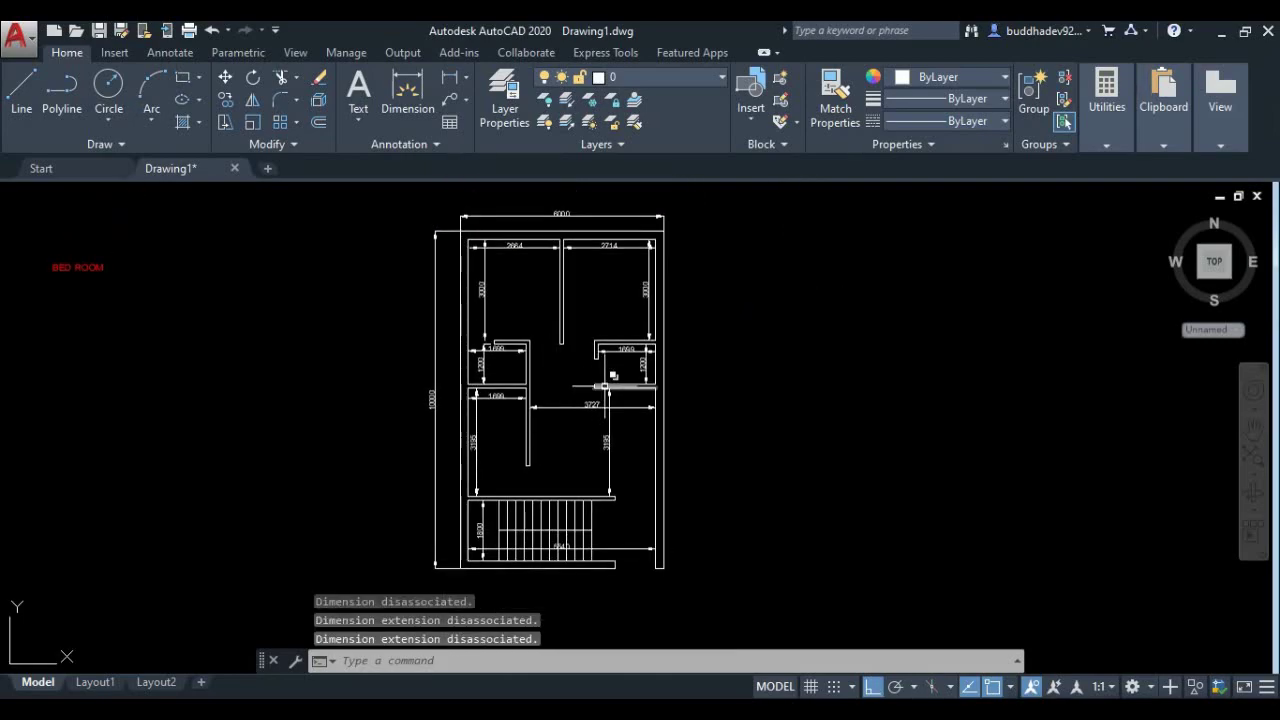
pyautogui.scroll(2, 604, 385)
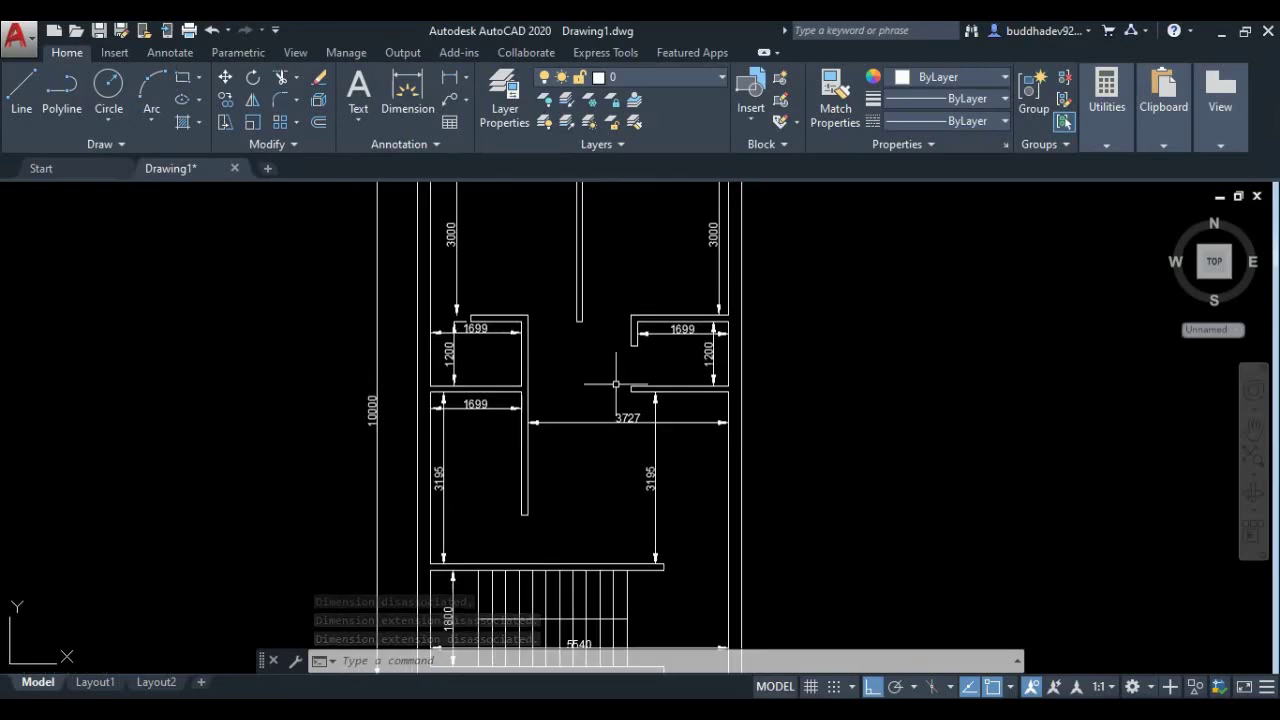
pyautogui.scroll(-2, 615, 383)
pyautogui.scroll(2, 614, 250)
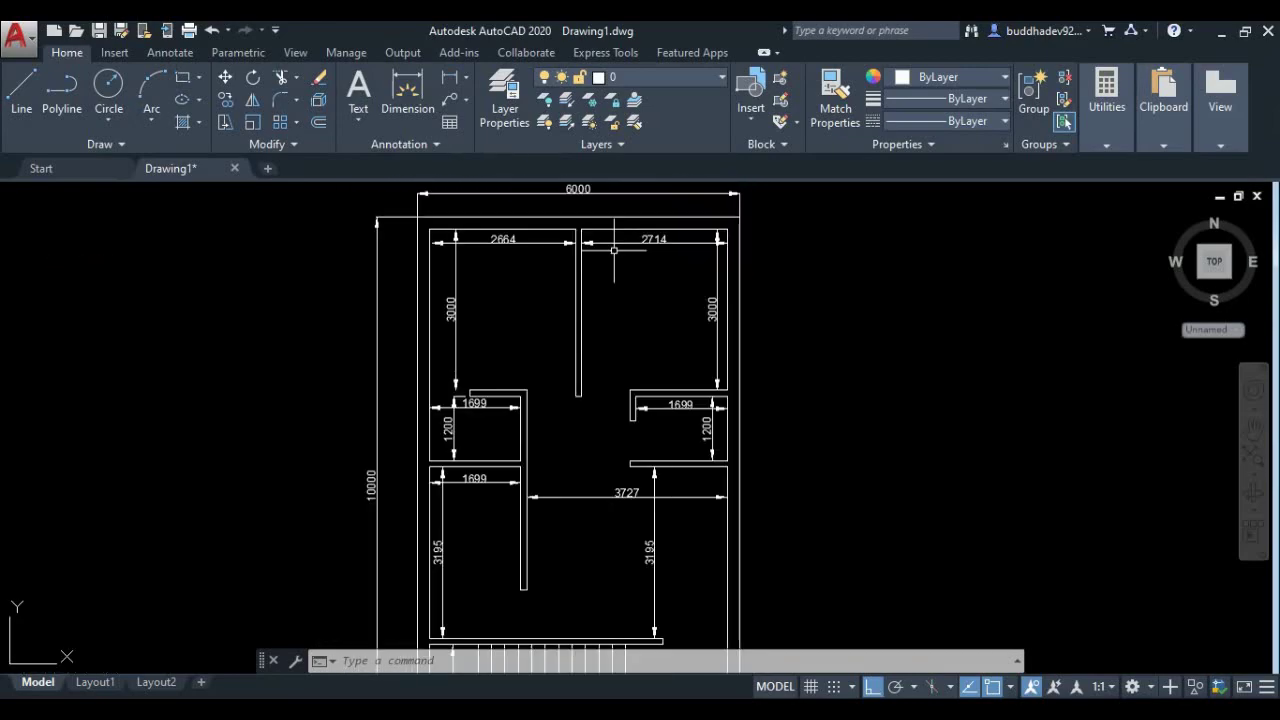
pyautogui.scroll(-2, 909, 520)
pyautogui.scroll(2, 709, 457)
pyautogui.moveTo(711, 460); pyautogui.dragTo(613, 447, button='middle')
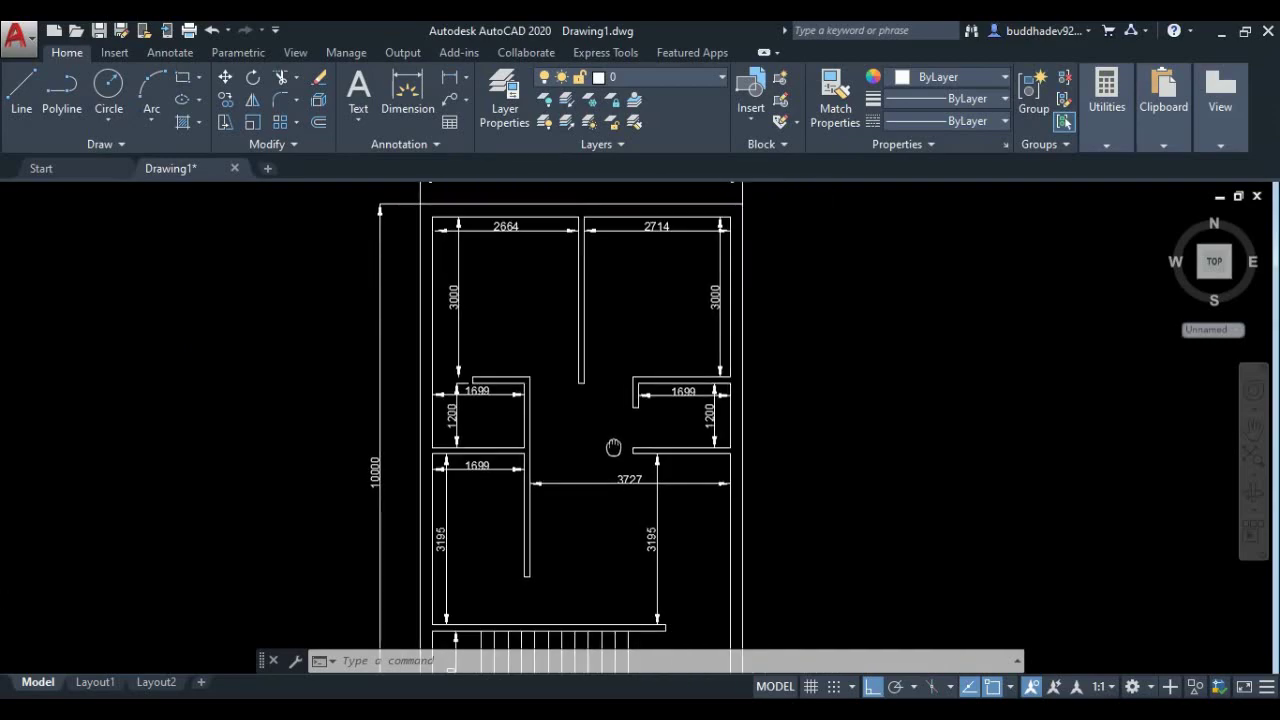
pyautogui.scroll(-2, 633, 452)
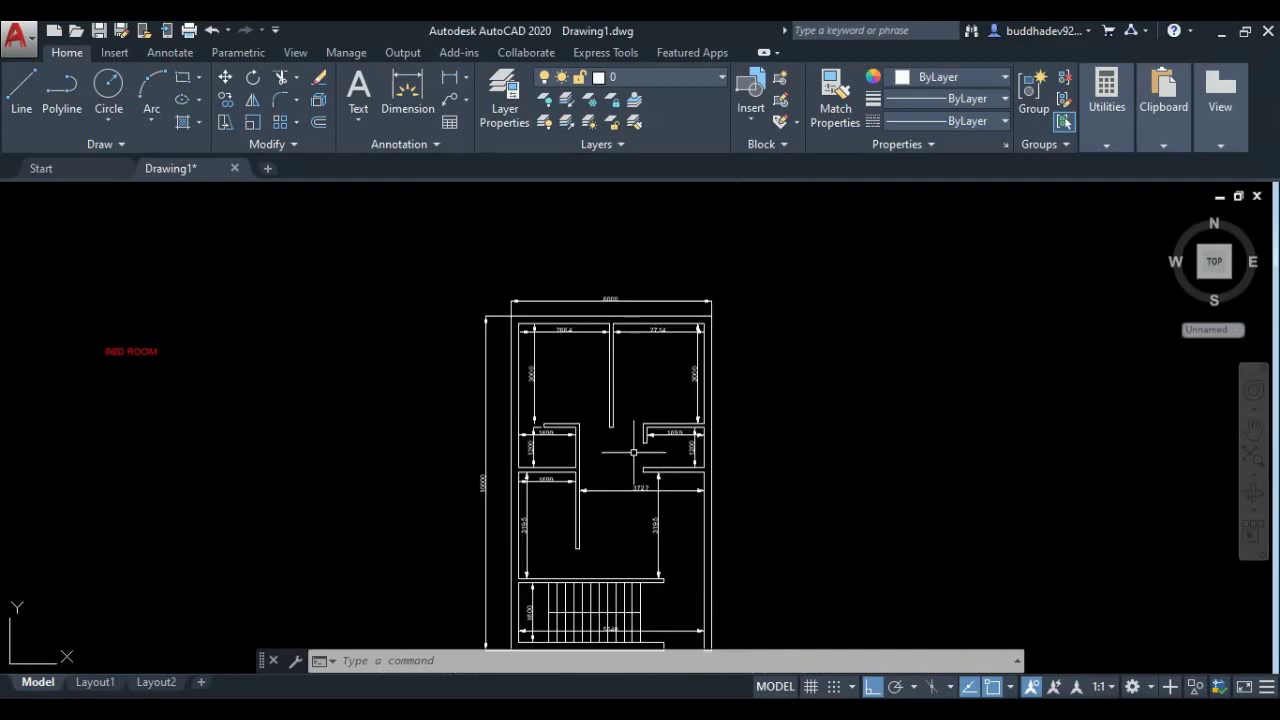
pyautogui.scroll(2, 625, 420)
pyautogui.moveTo(606, 423); pyautogui.dragTo(598, 402, button='middle')
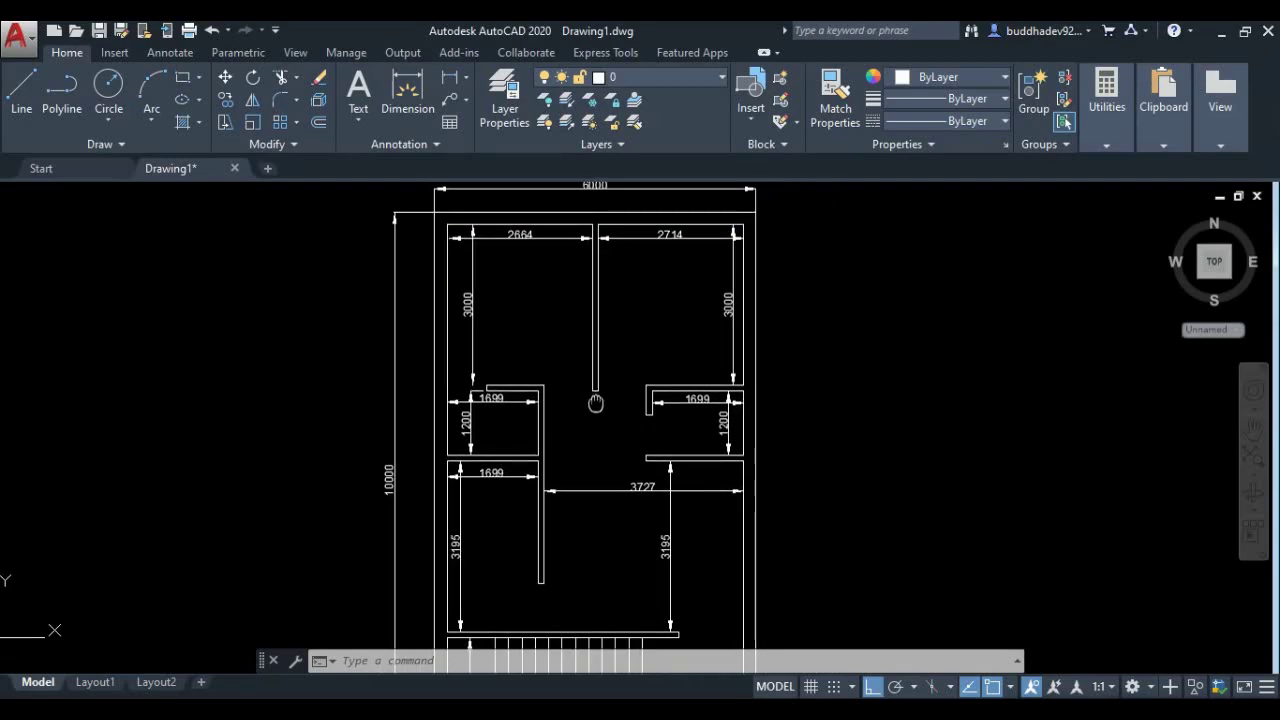
pyautogui.scroll(-1, 597, 406)
pyautogui.scroll(1, 598, 413)
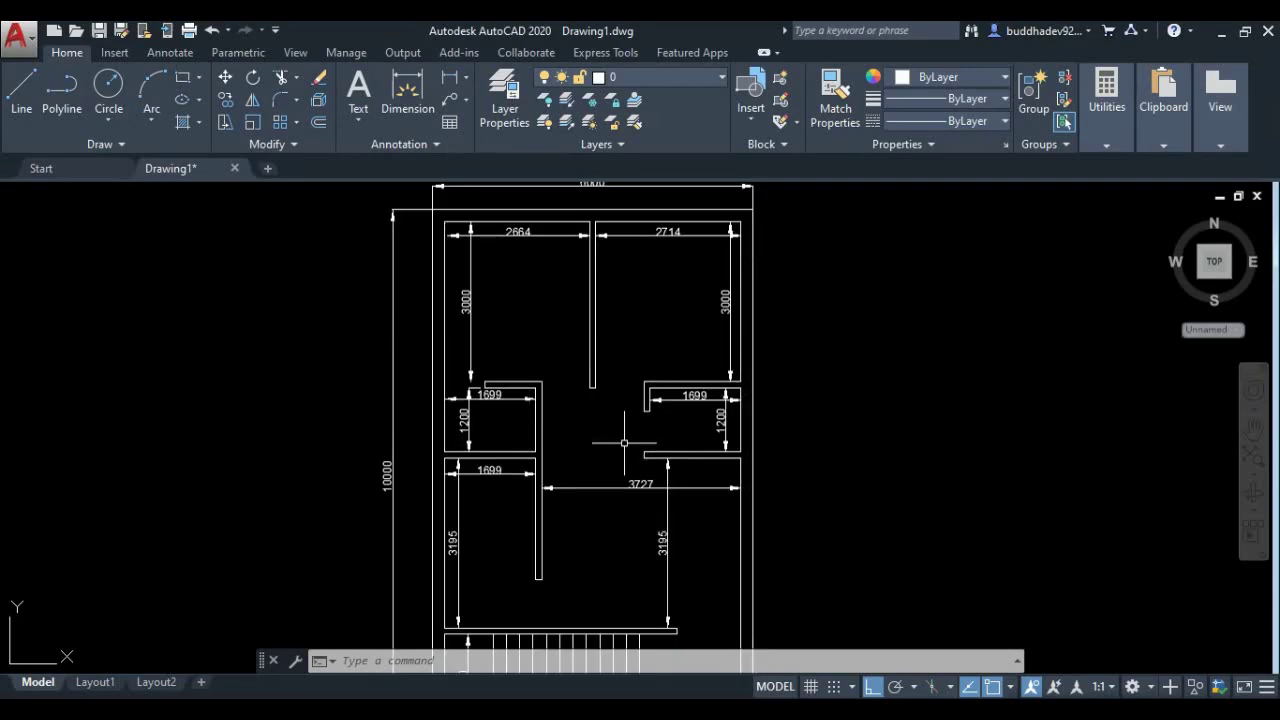
pyautogui.scroll(-1, 624, 443)
pyautogui.scroll(1, 621, 478)
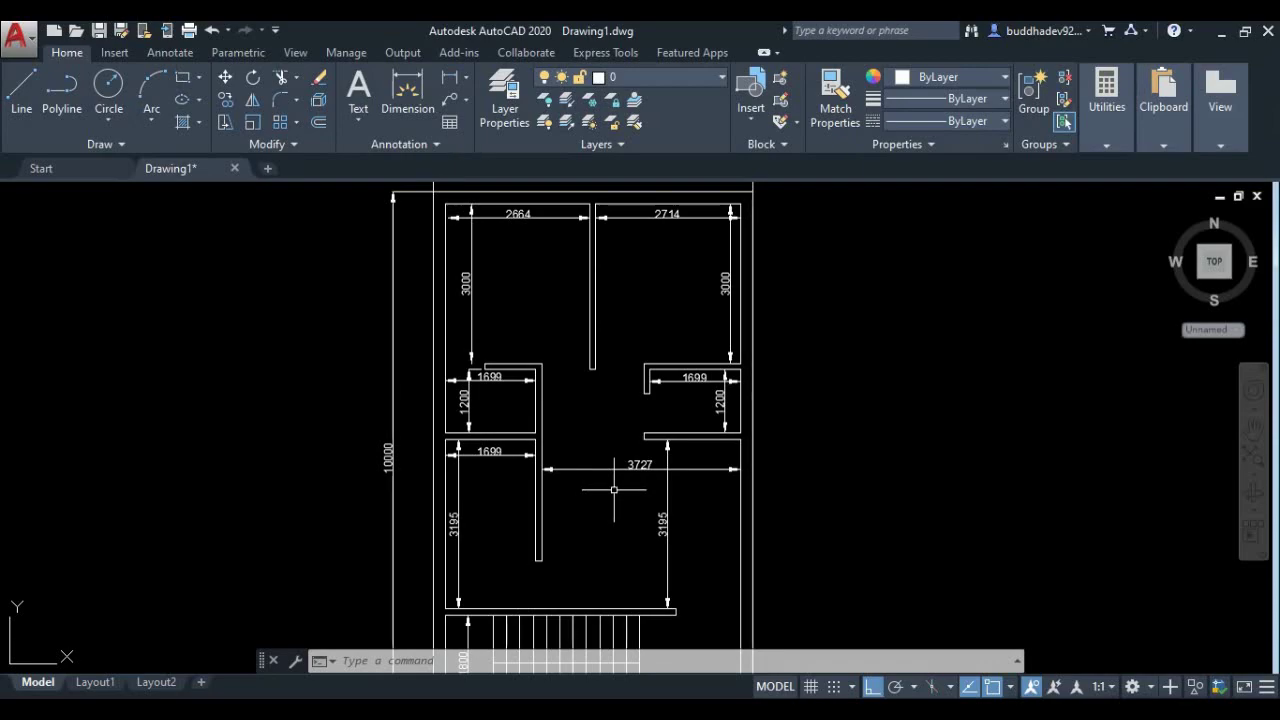
pyautogui.scroll(-2, 562, 400)
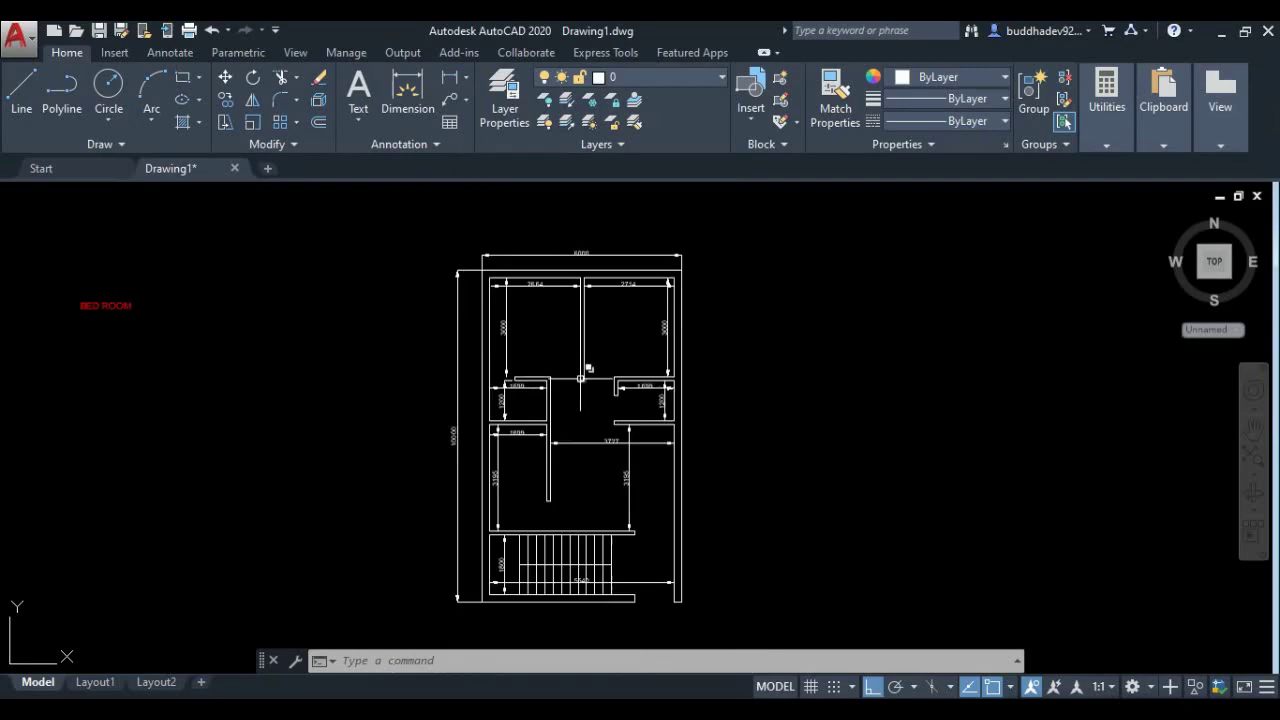